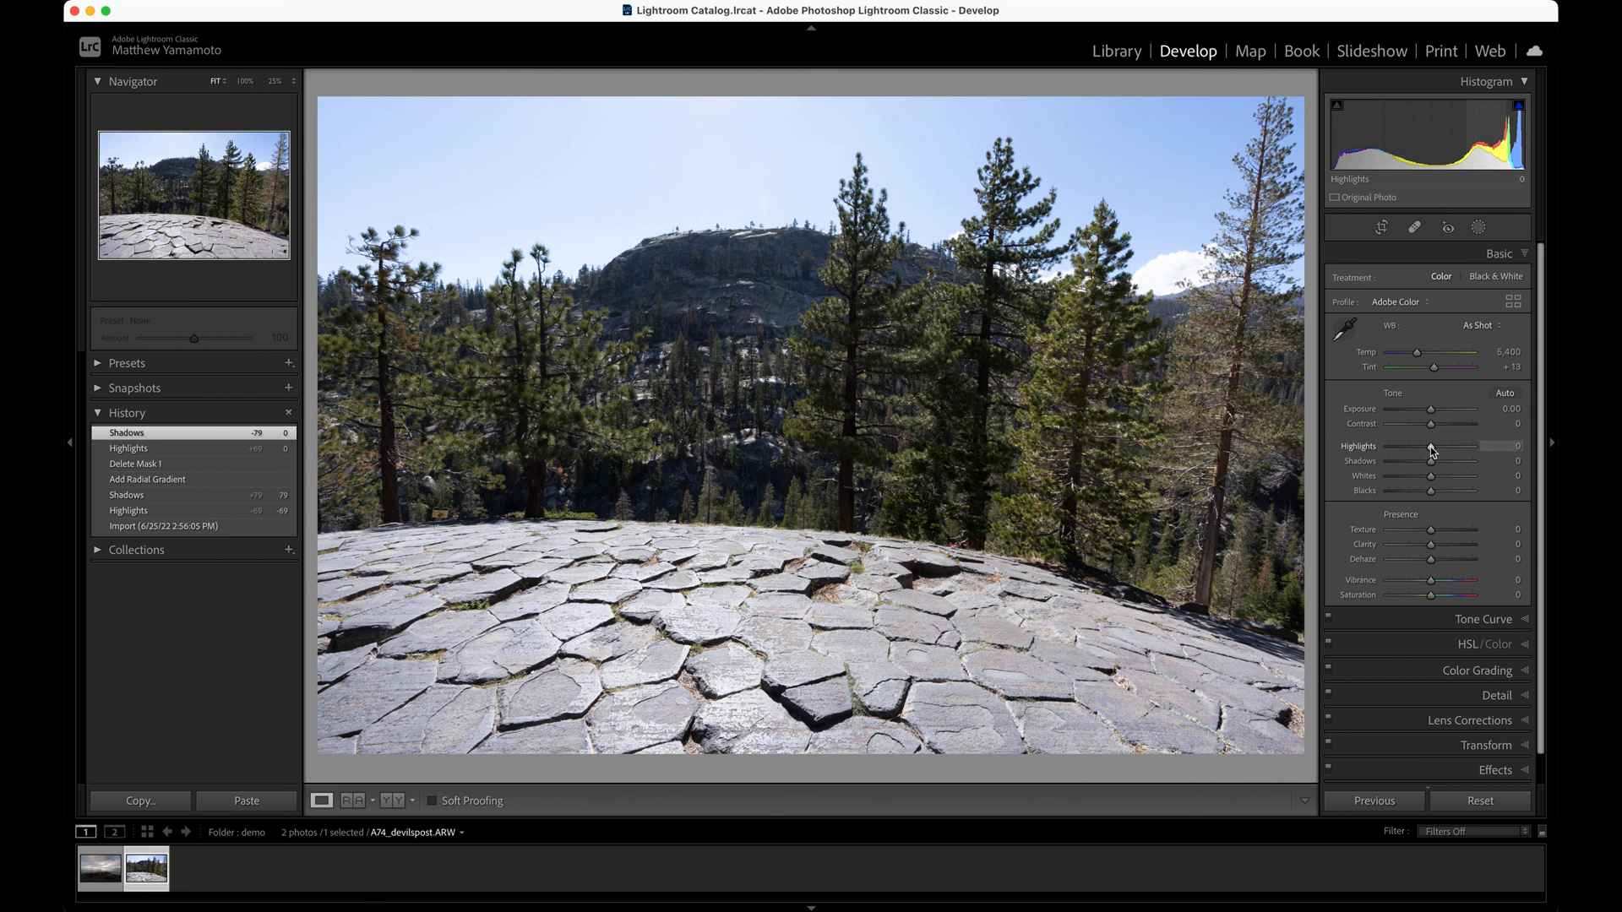
Recover the bright and dark areas of the photo by setting Highlights to -69 and Shadows to +79
drag(1433, 452, 1400, 449)
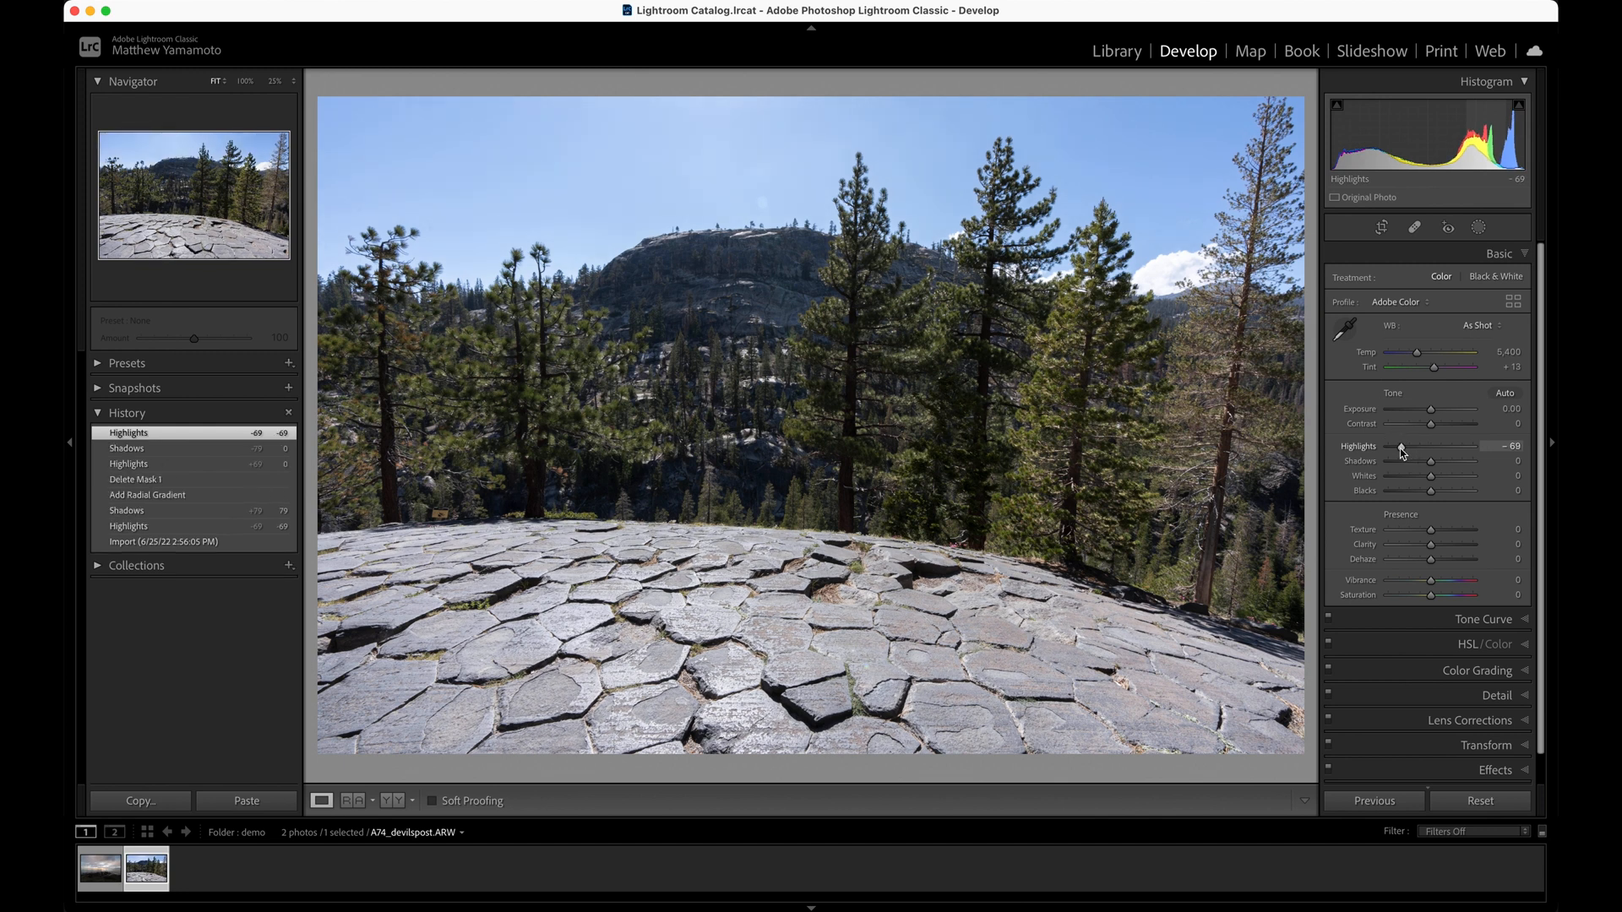
click(1431, 464)
drag(1432, 464, 1463, 464)
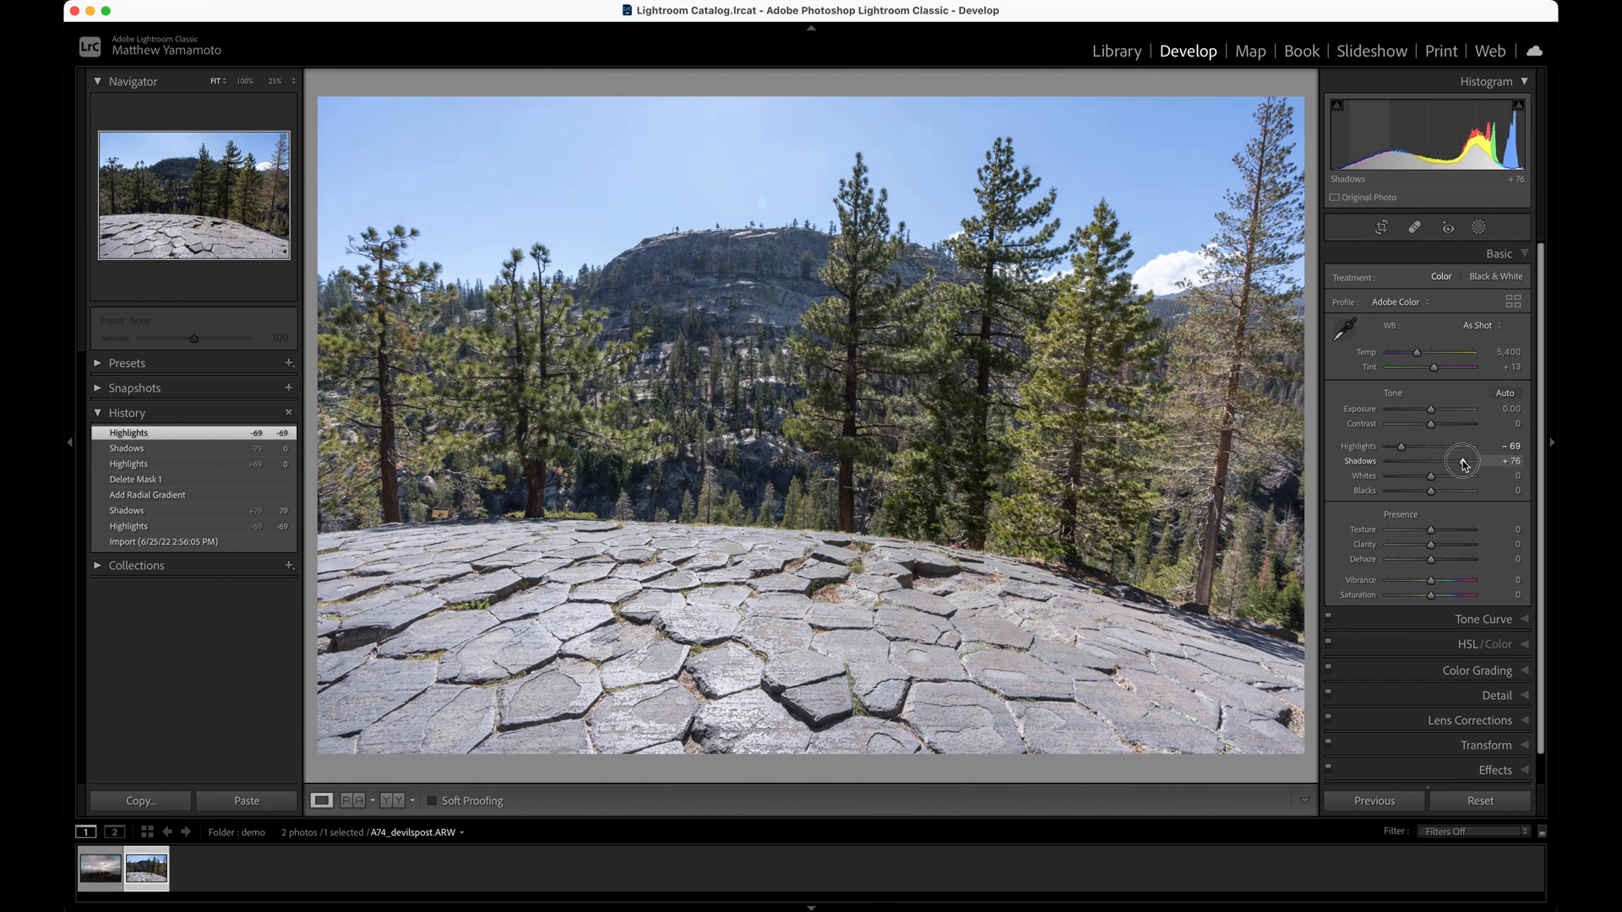
drag(1464, 464, 1464, 464)
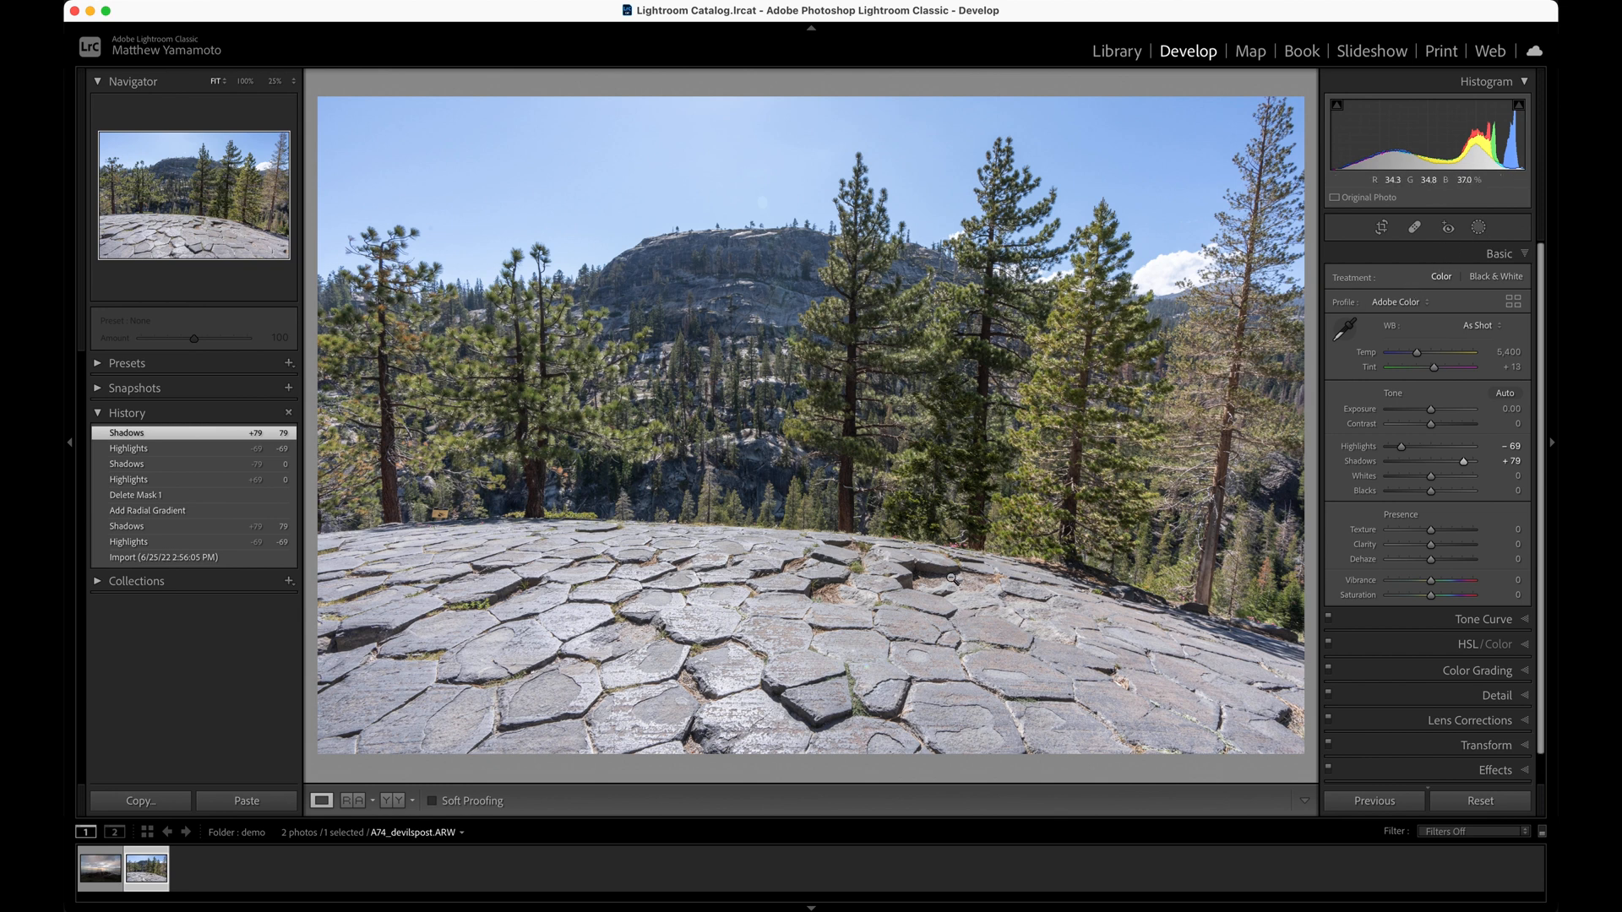
Add a linear gradient mask rising from the photo's lower edge over the rock foreground and set its Exposure to -0.80
key(m)
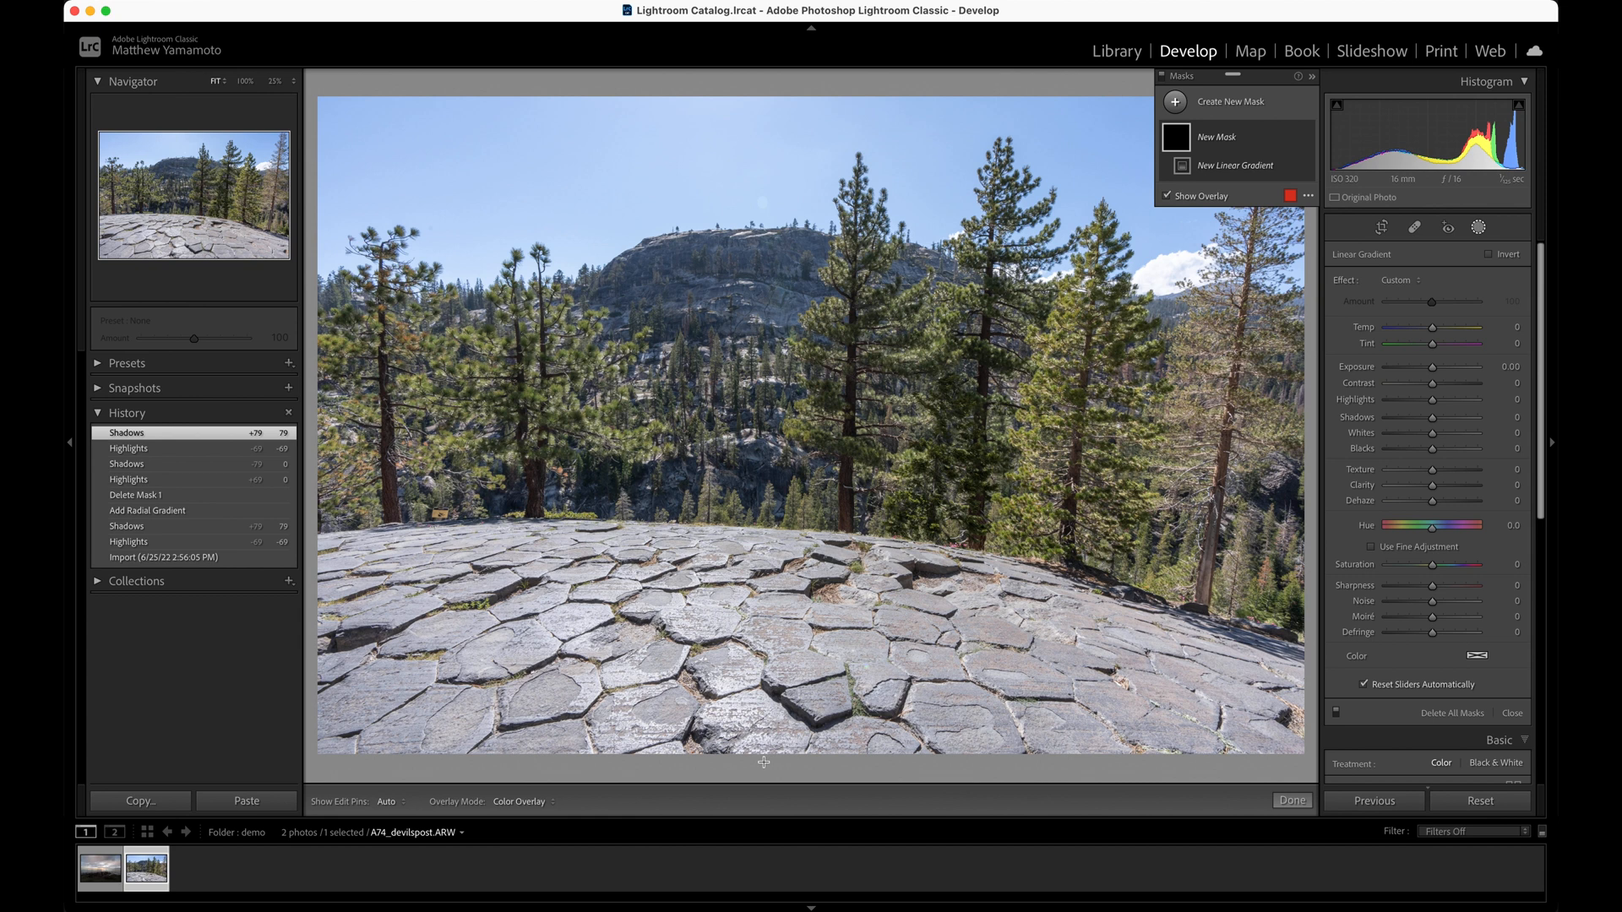
drag(764, 762, 775, 468)
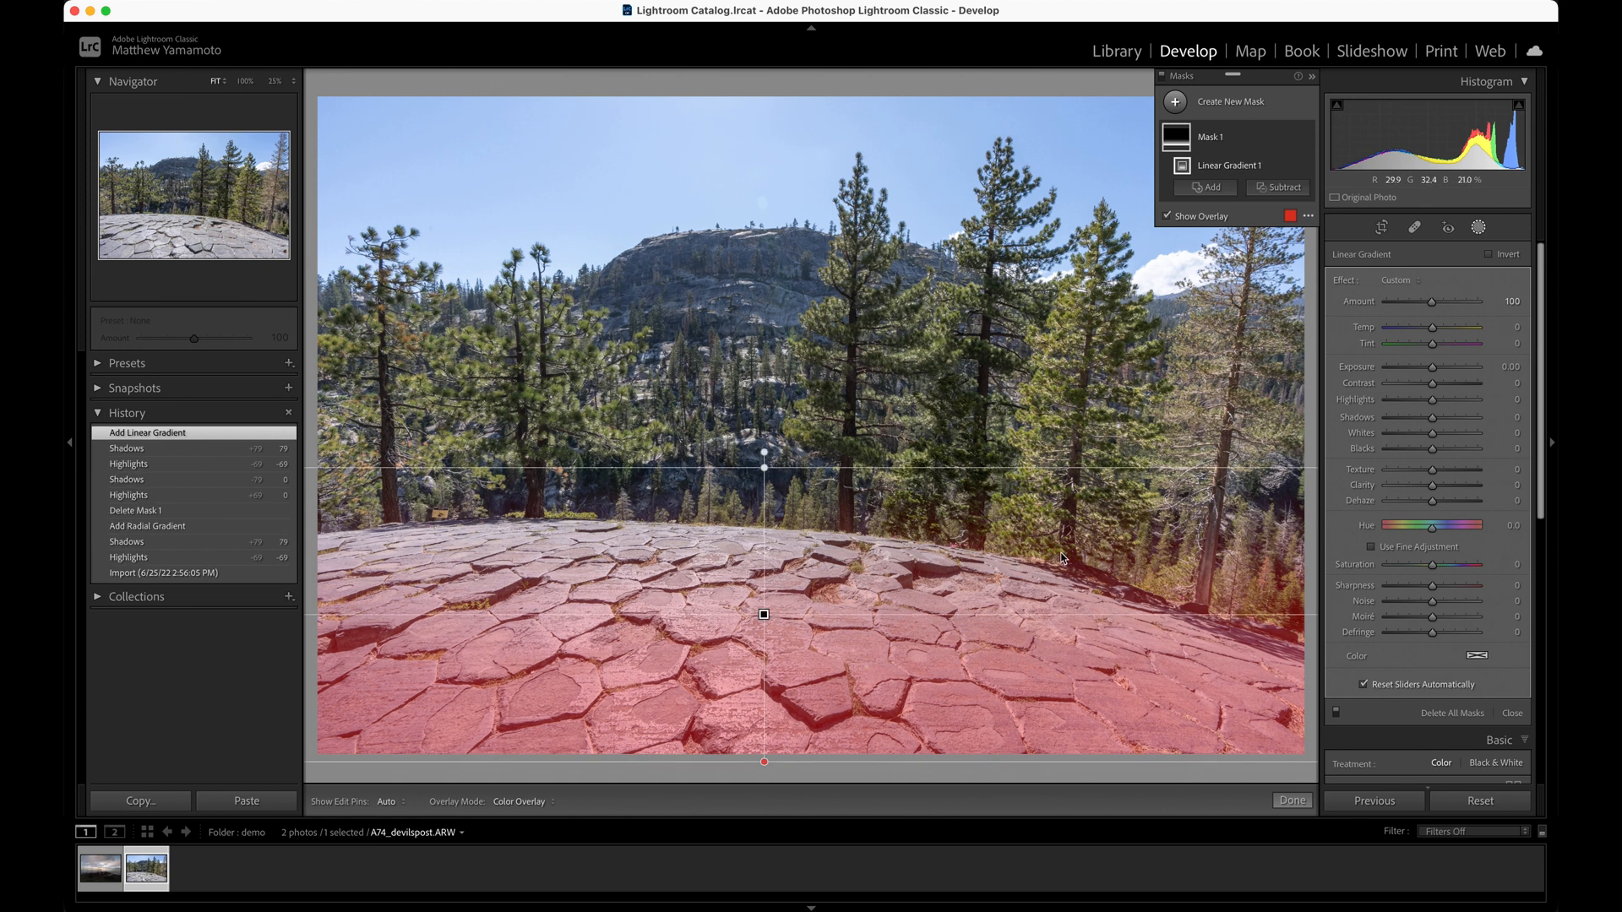
click(1433, 370)
drag(1433, 370, 1423, 374)
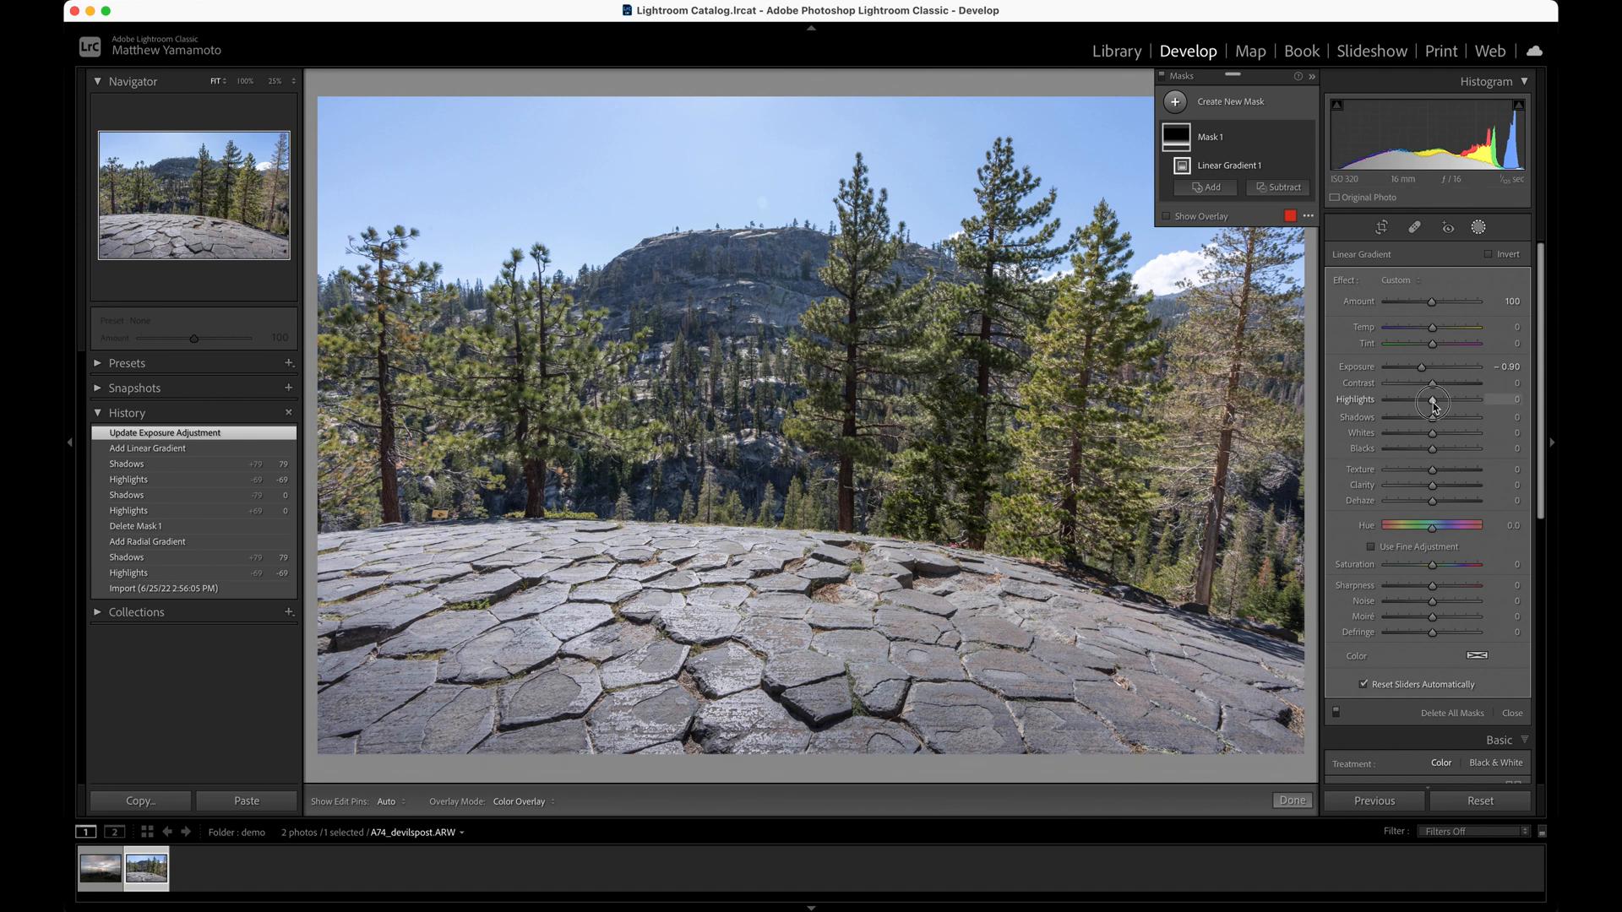
Set the gradient mask's Highlights to -11 and Saturation to 21, and finish masking
drag(1433, 406, 1428, 409)
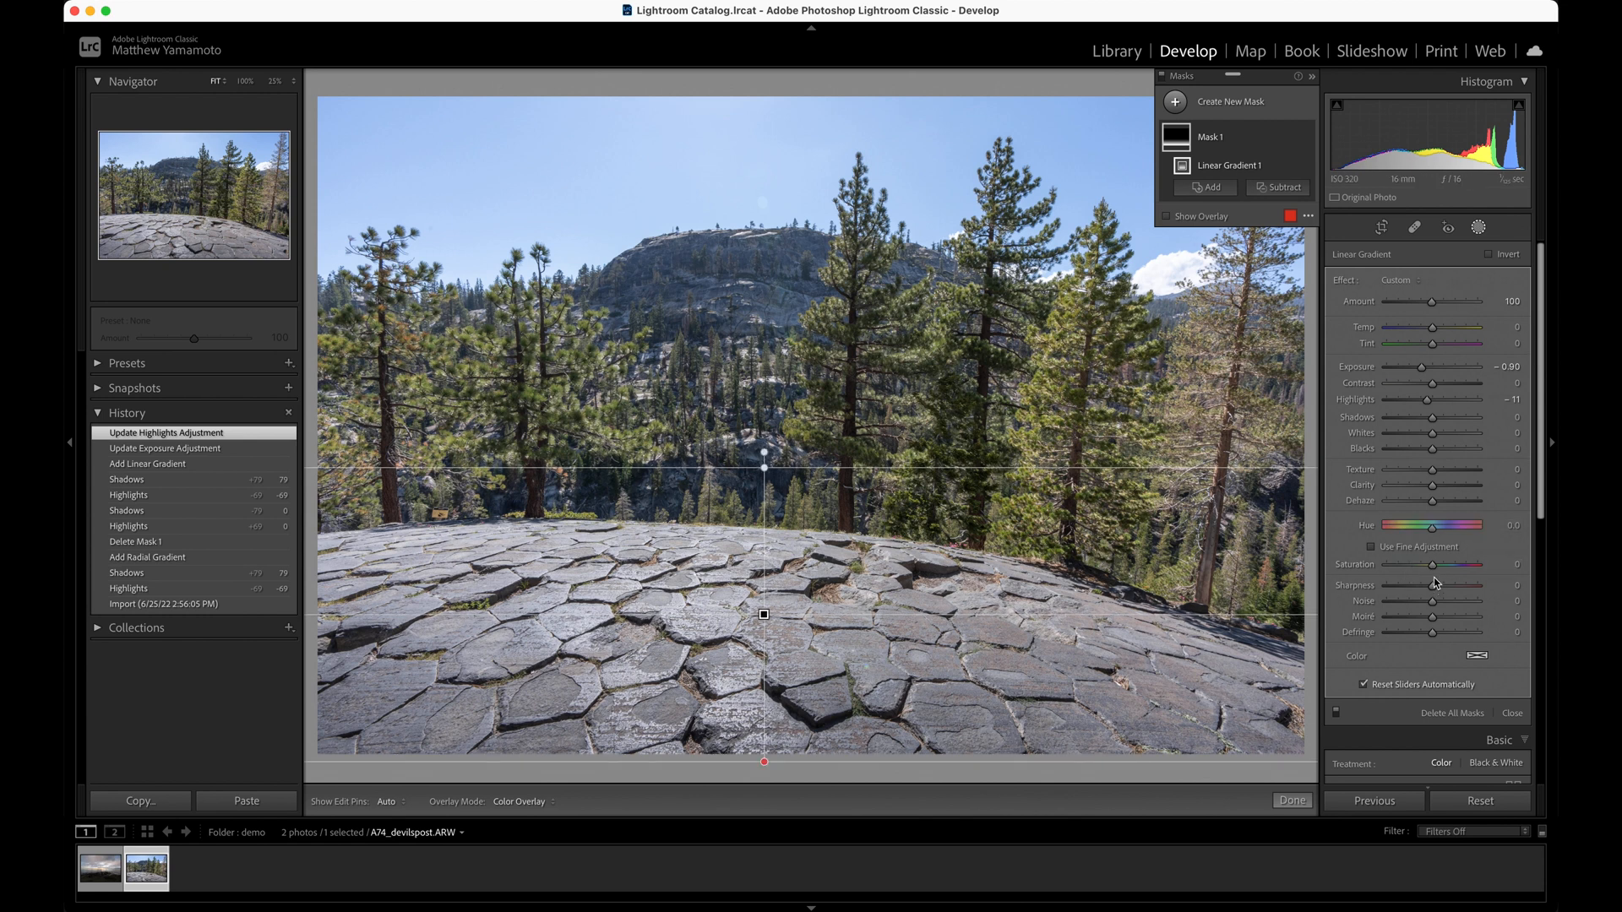
drag(1433, 569, 1444, 567)
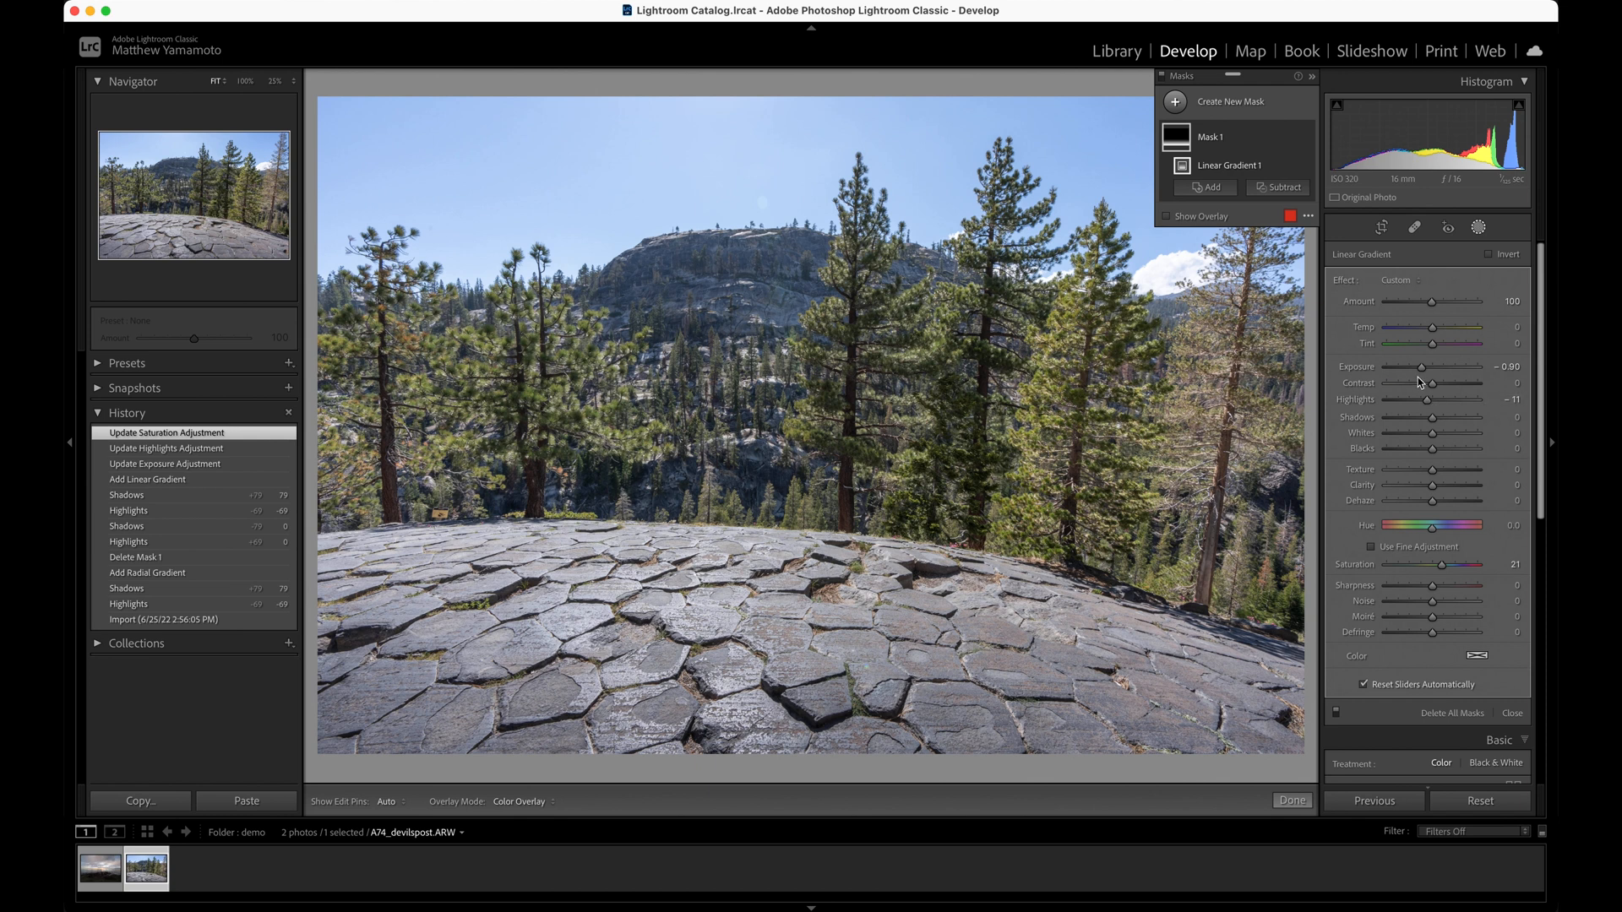
mouse_move(848, 521)
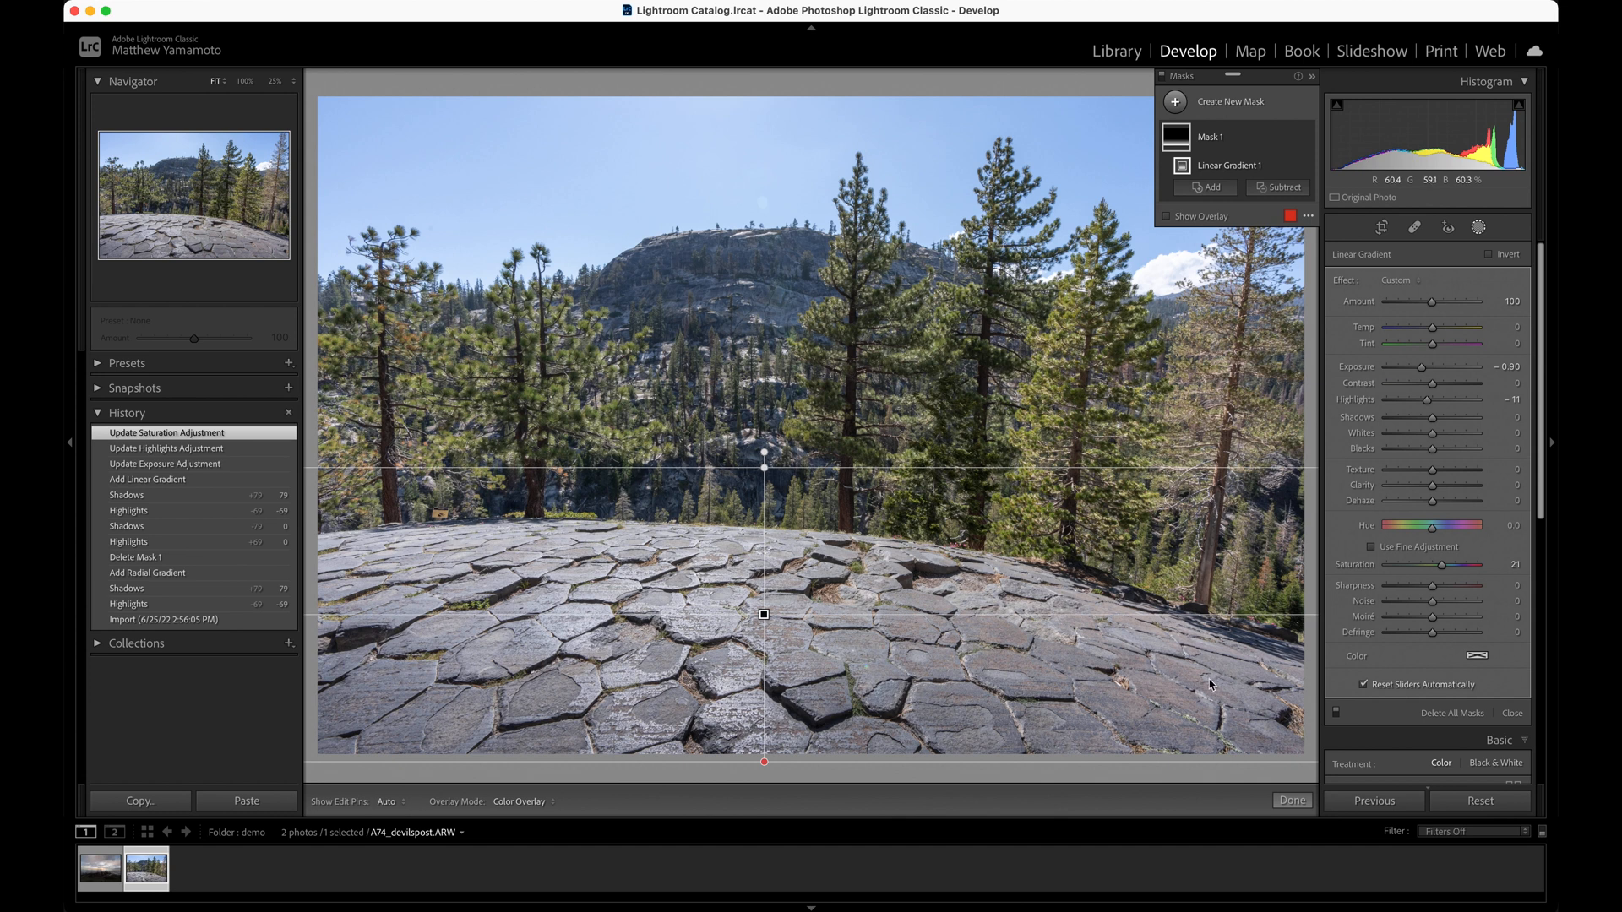
click(1286, 796)
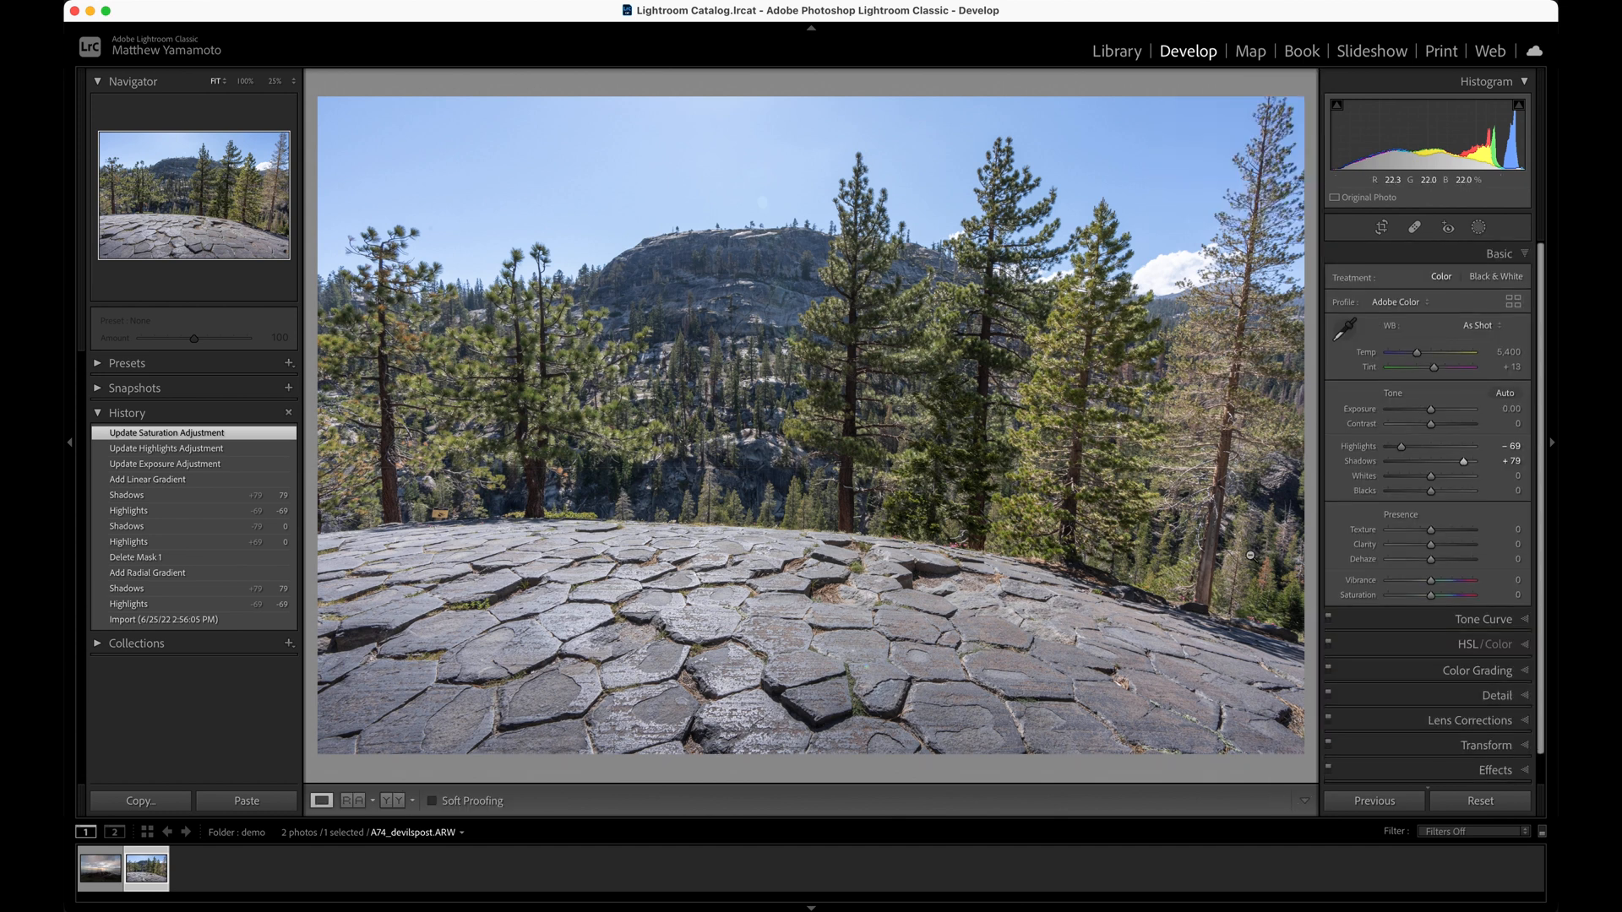
Boost the warm colors by setting orange saturation to +54 and red saturation to +28
click(1405, 647)
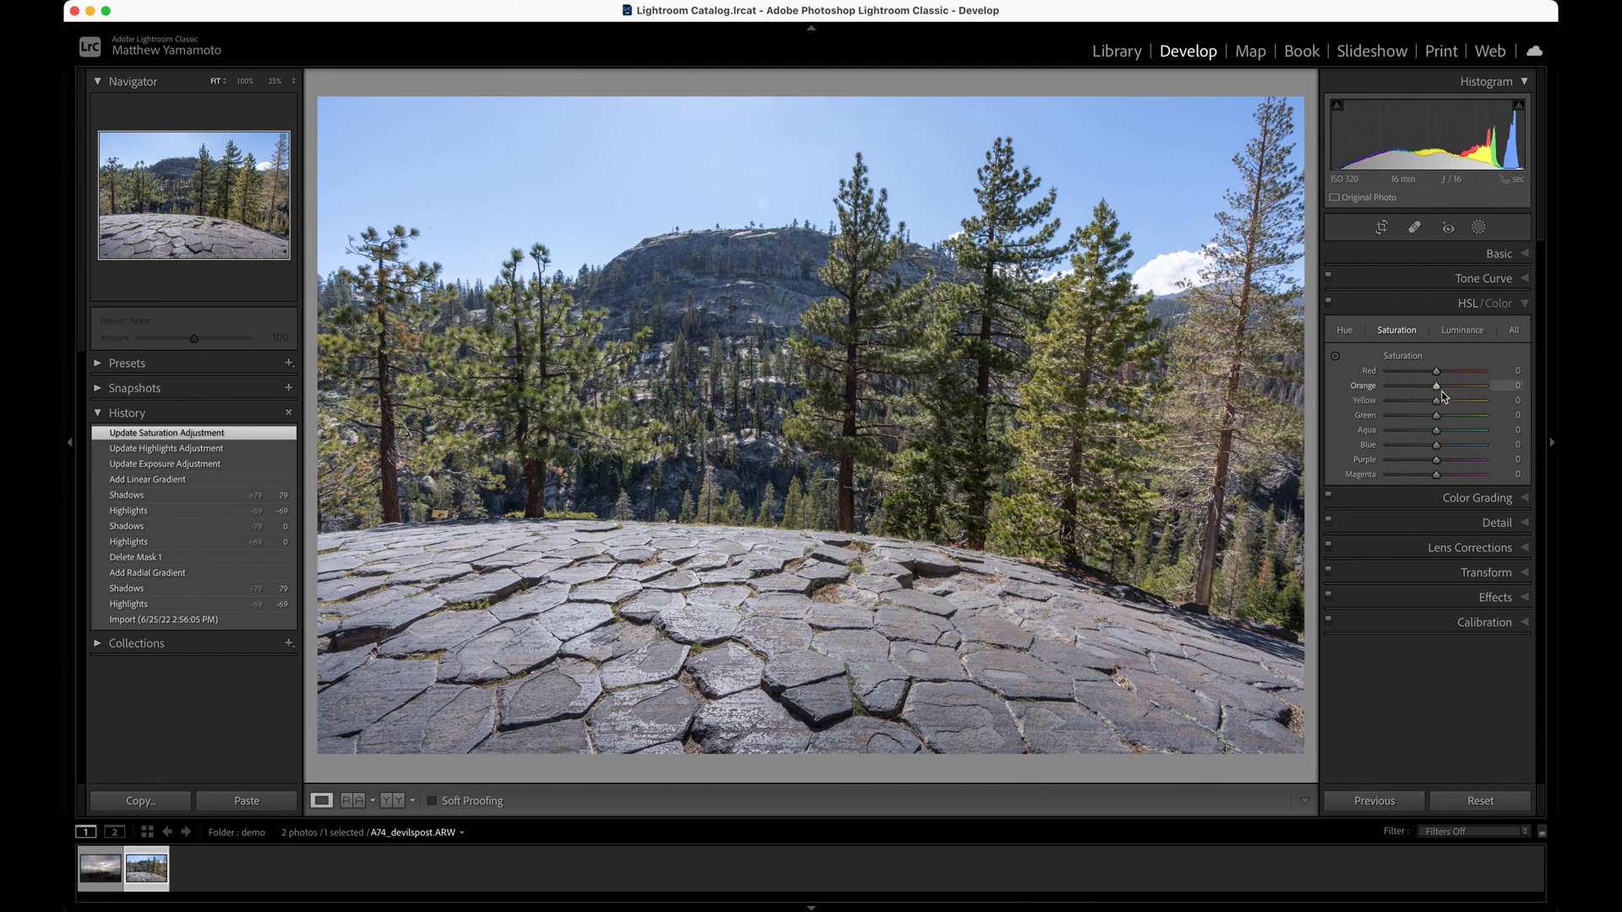
drag(1437, 388, 1464, 389)
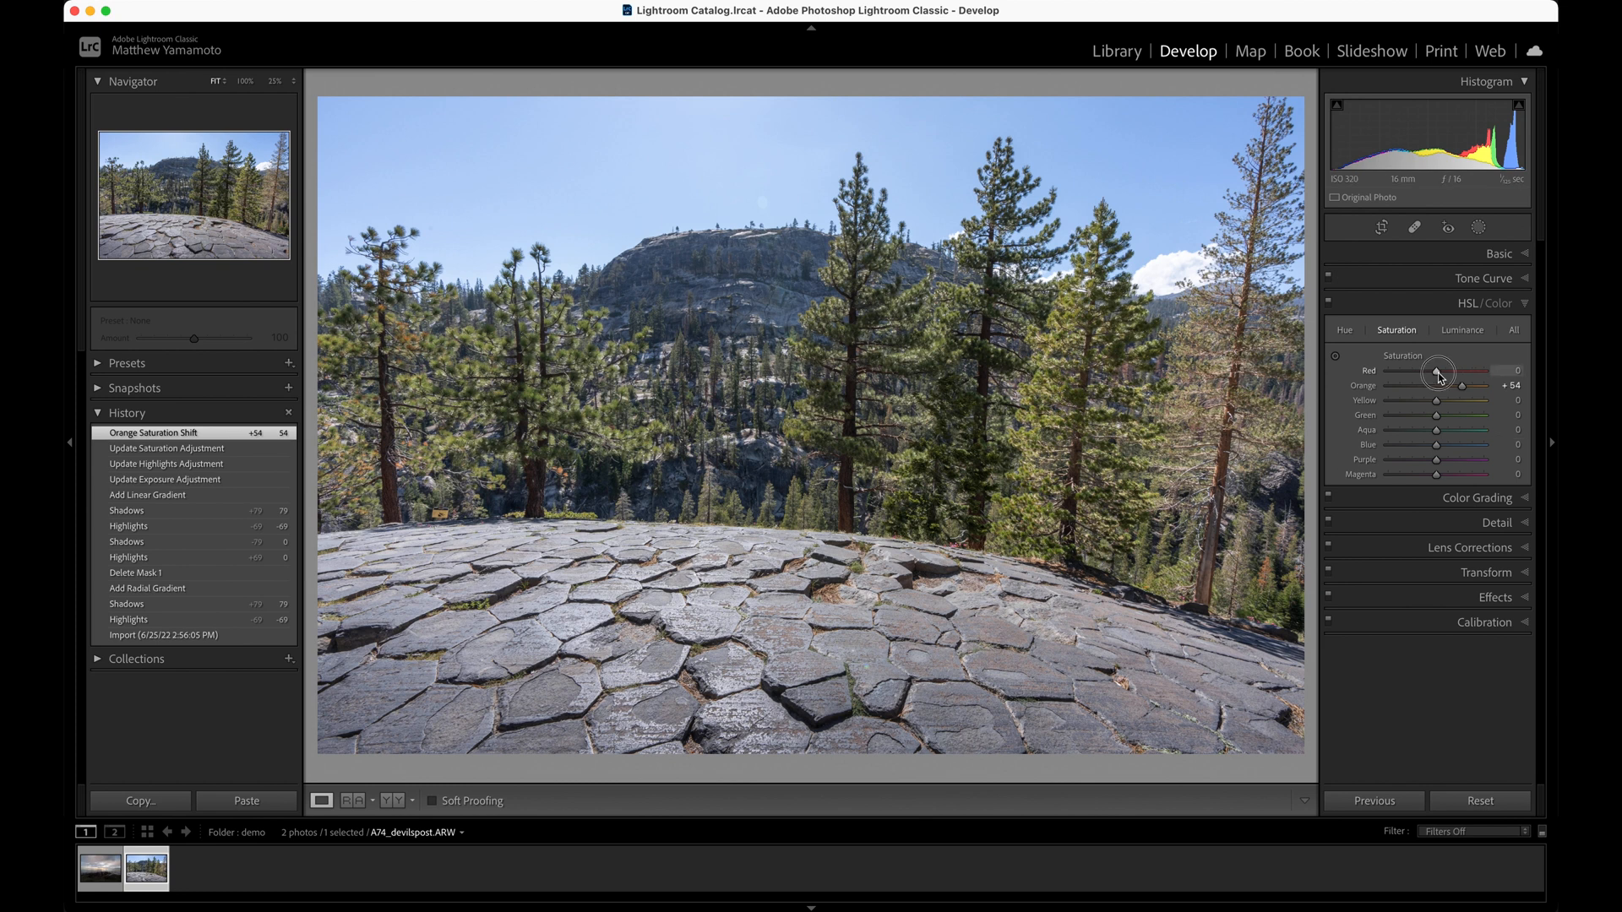
drag(1438, 372, 1452, 374)
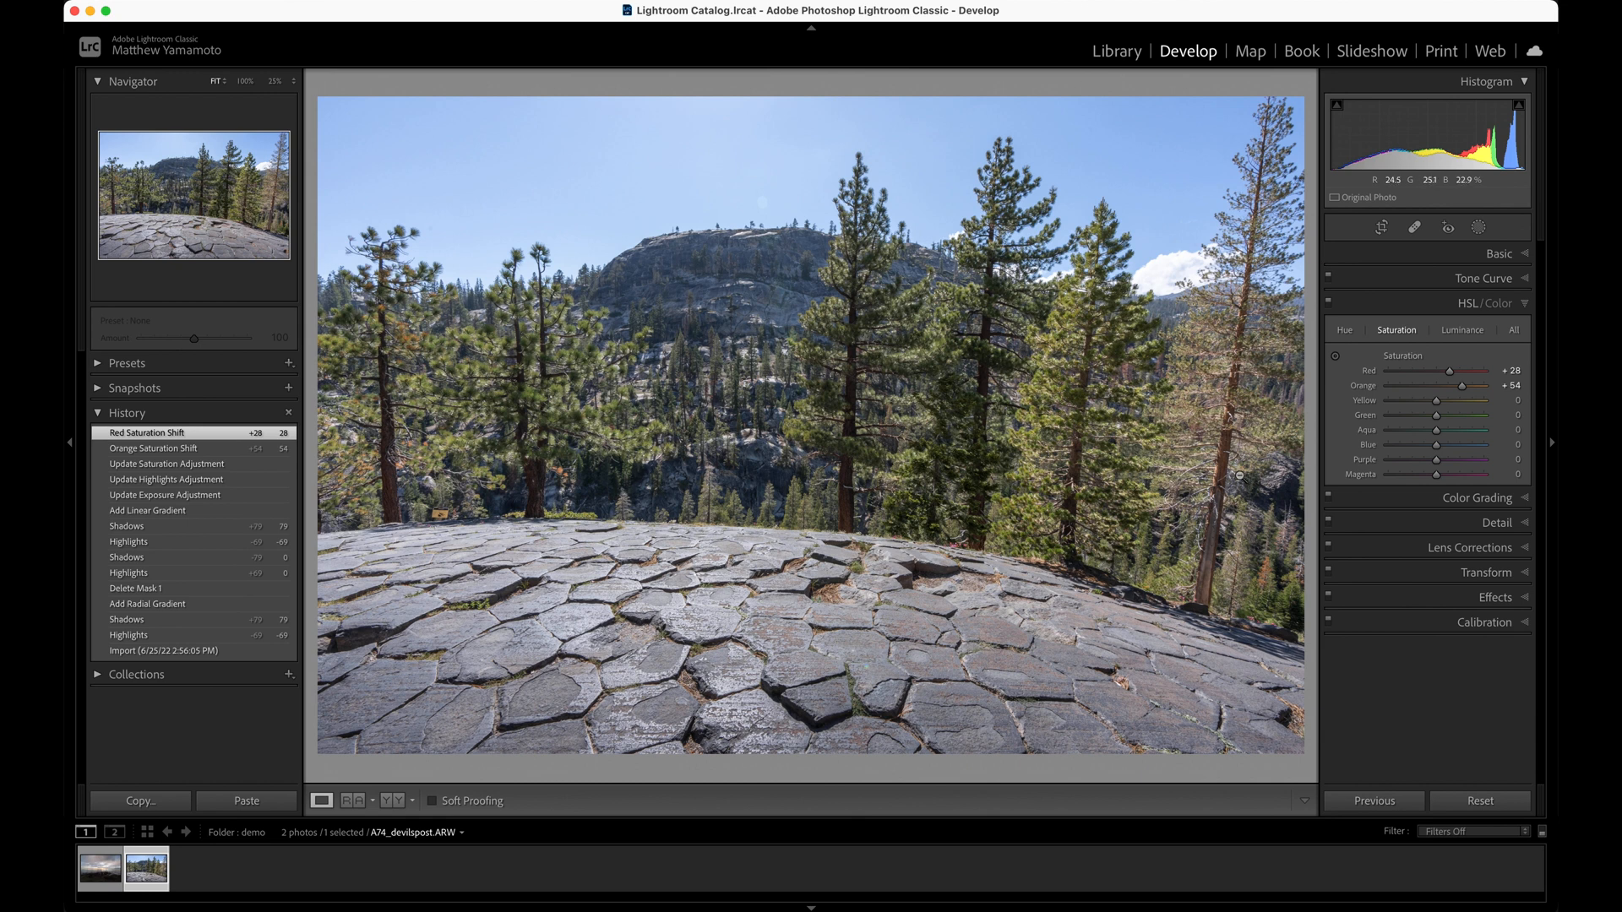
Warm the white balance by setting the color temperature to 6,158
click(1401, 254)
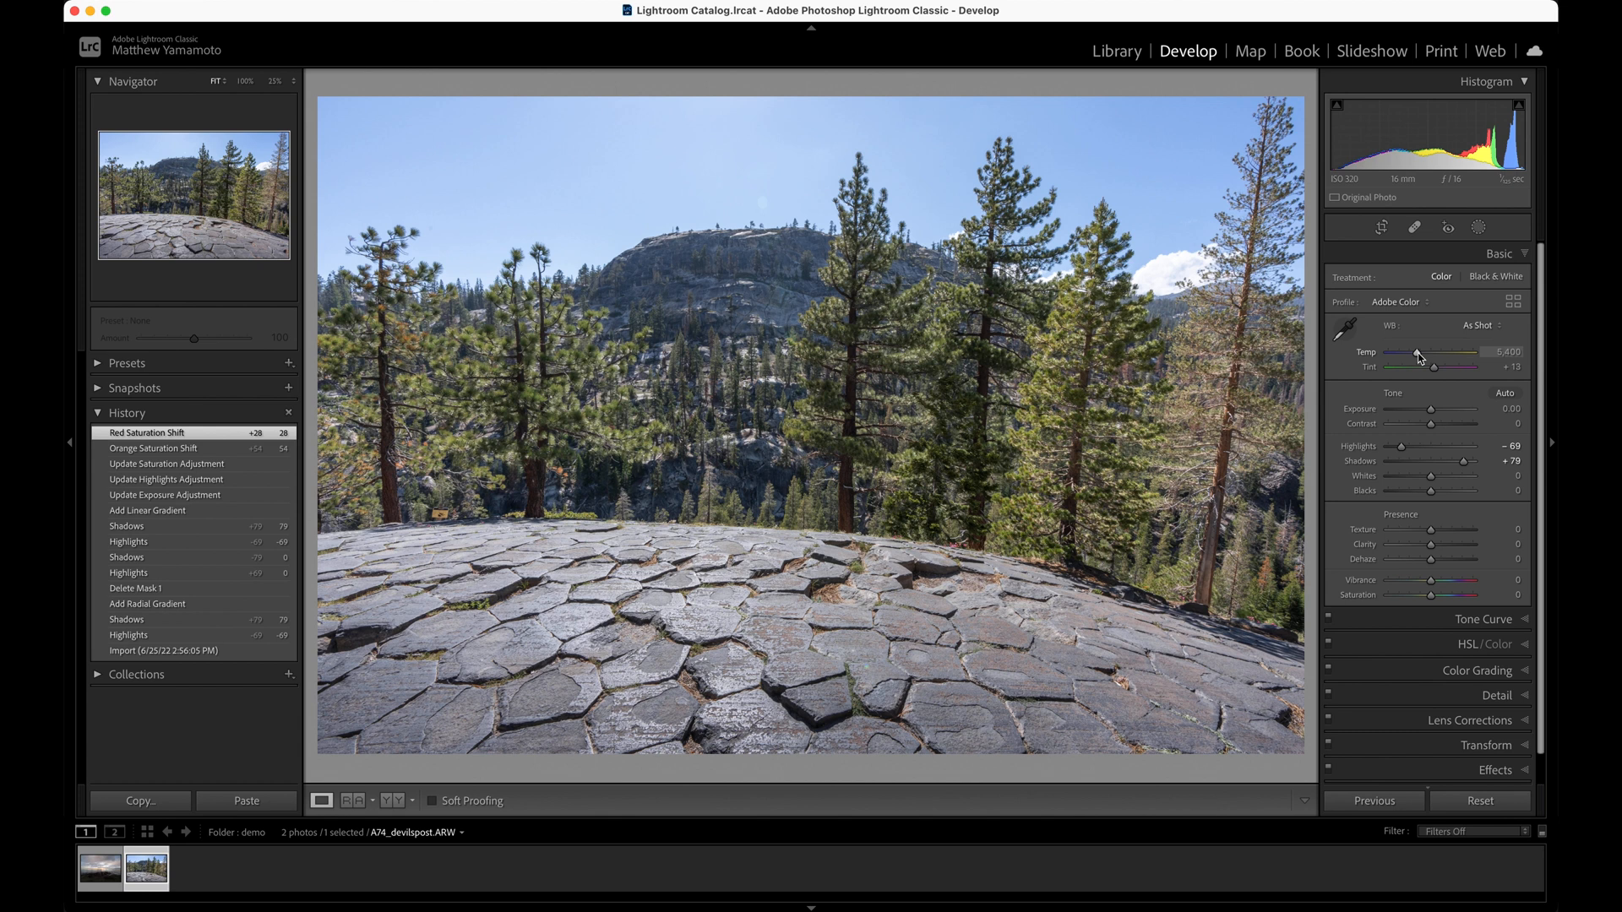
drag(1417, 356, 1426, 359)
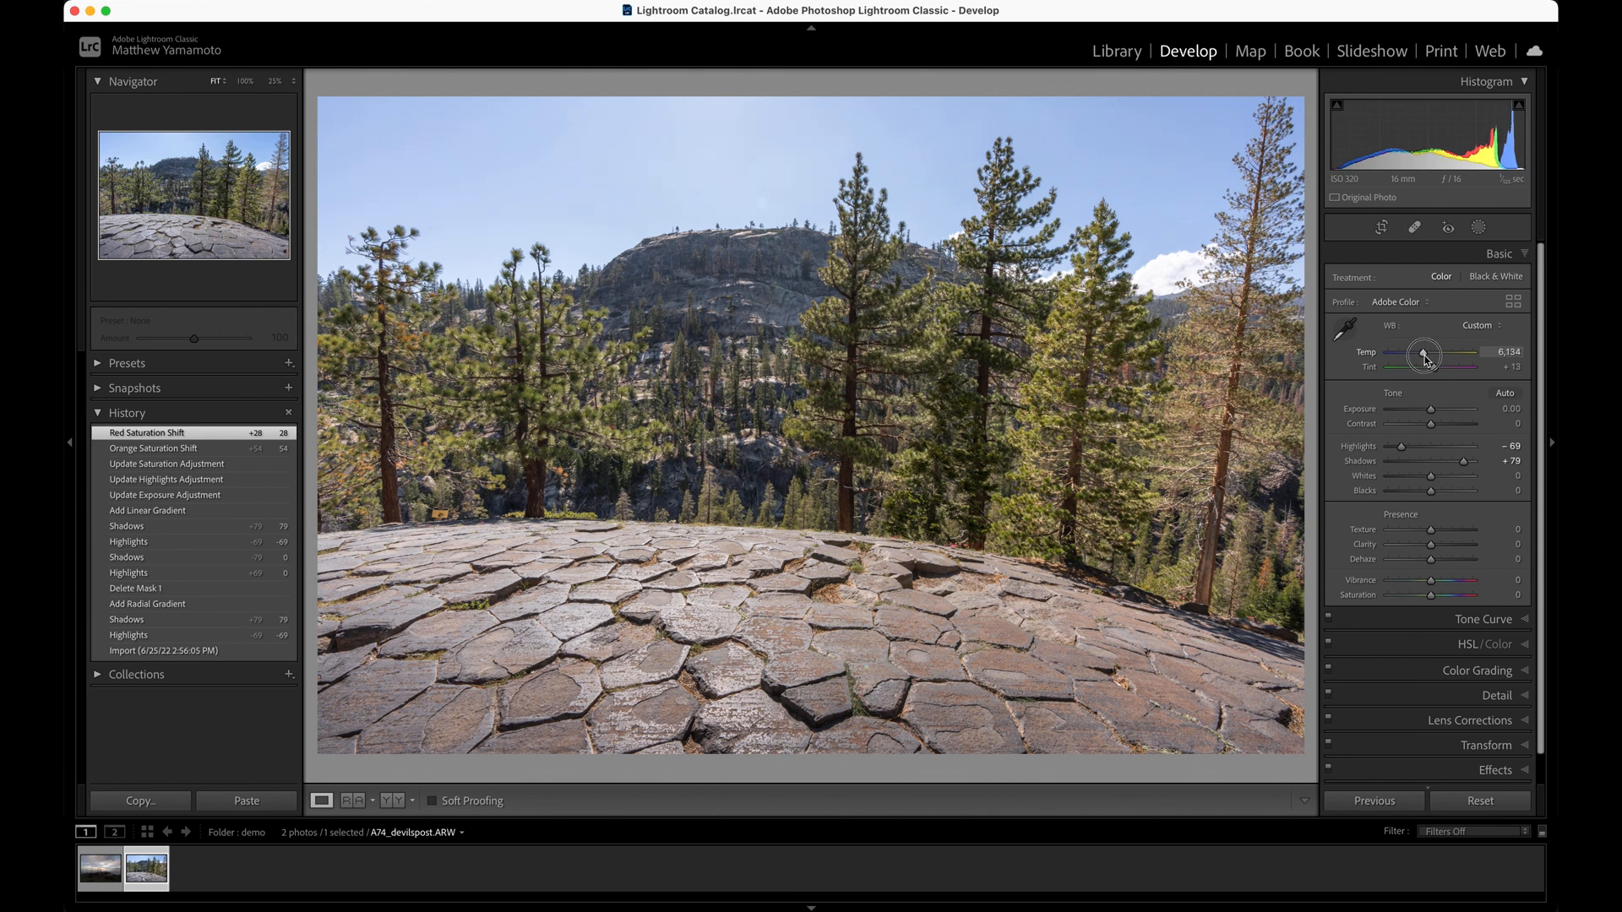
drag(1426, 360, 1426, 360)
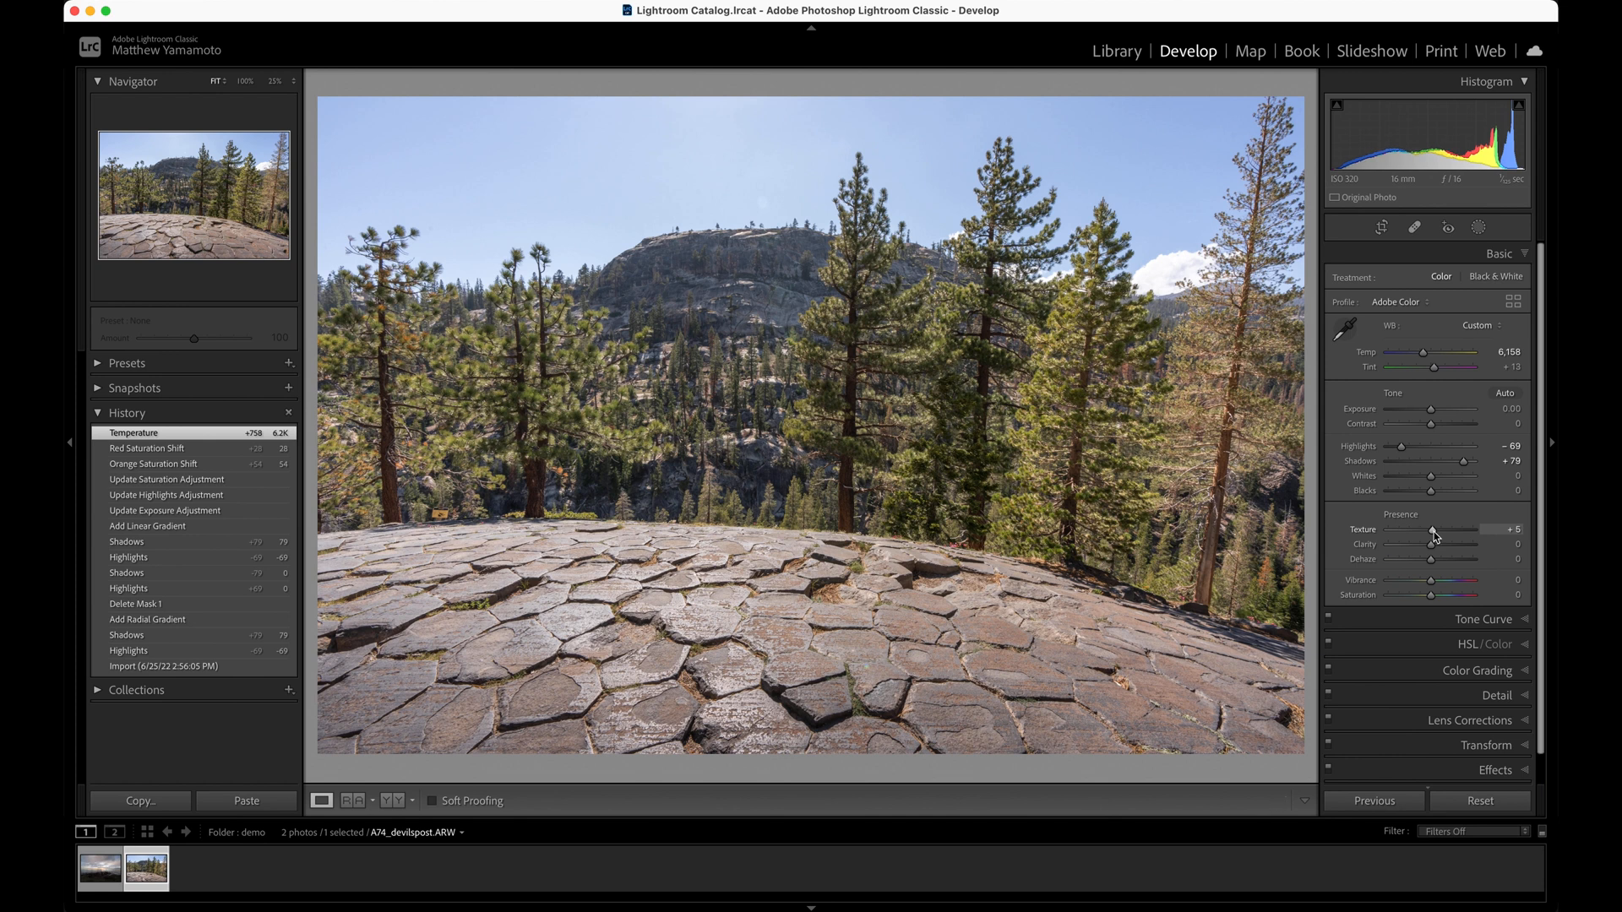
Bring out surface detail in the photo by setting Texture to +20 and Clarity to +6
double_click(1433, 530)
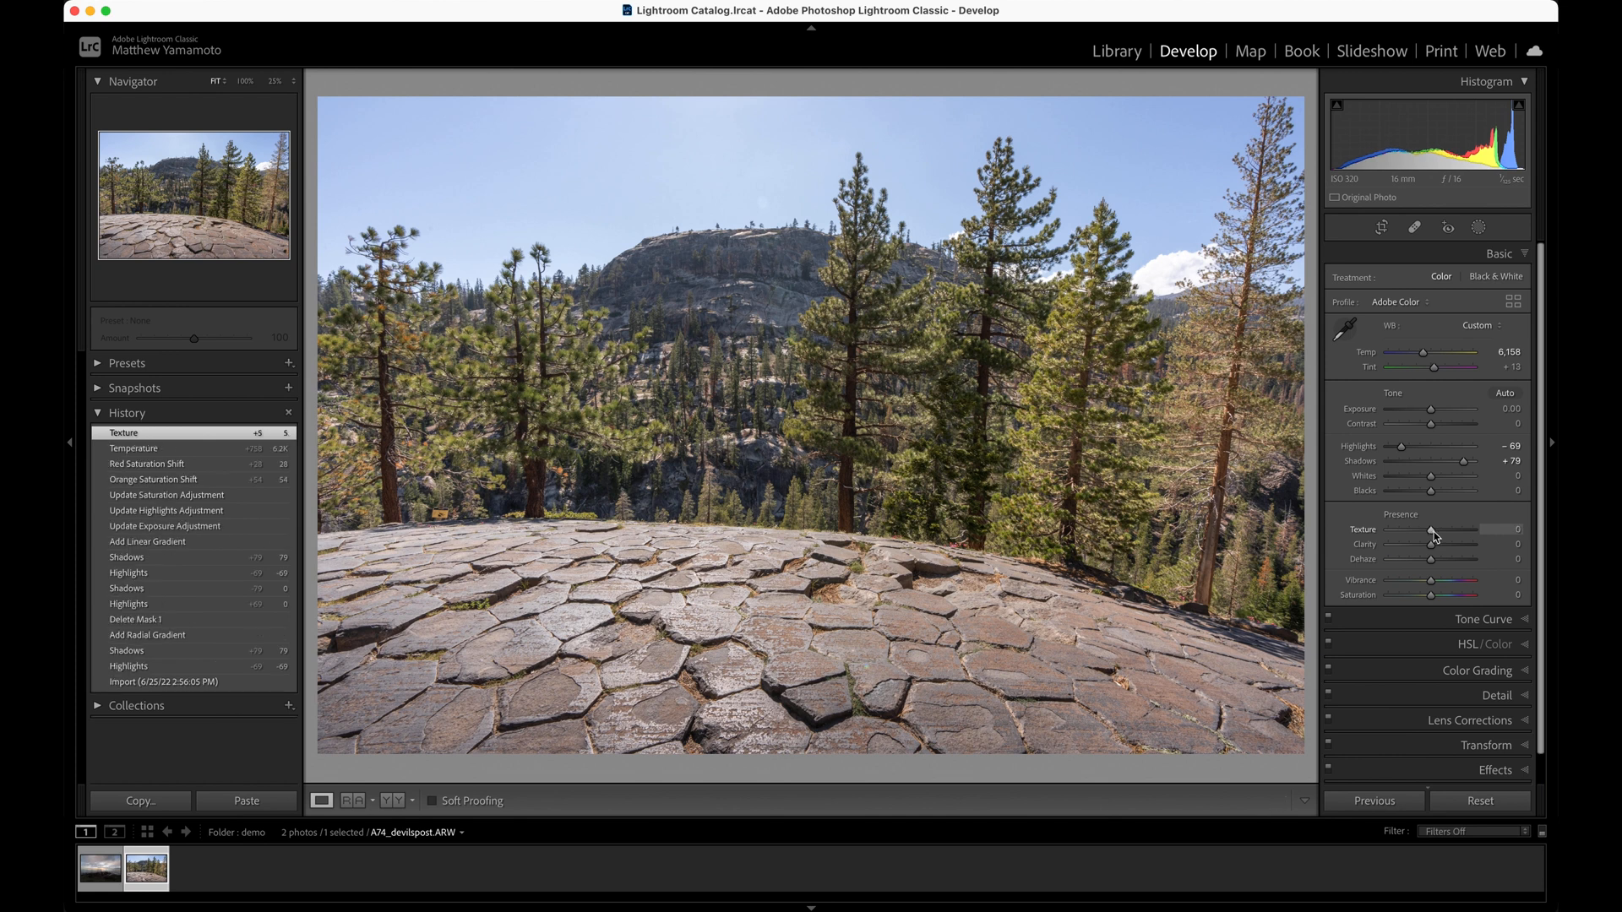
key(Up)
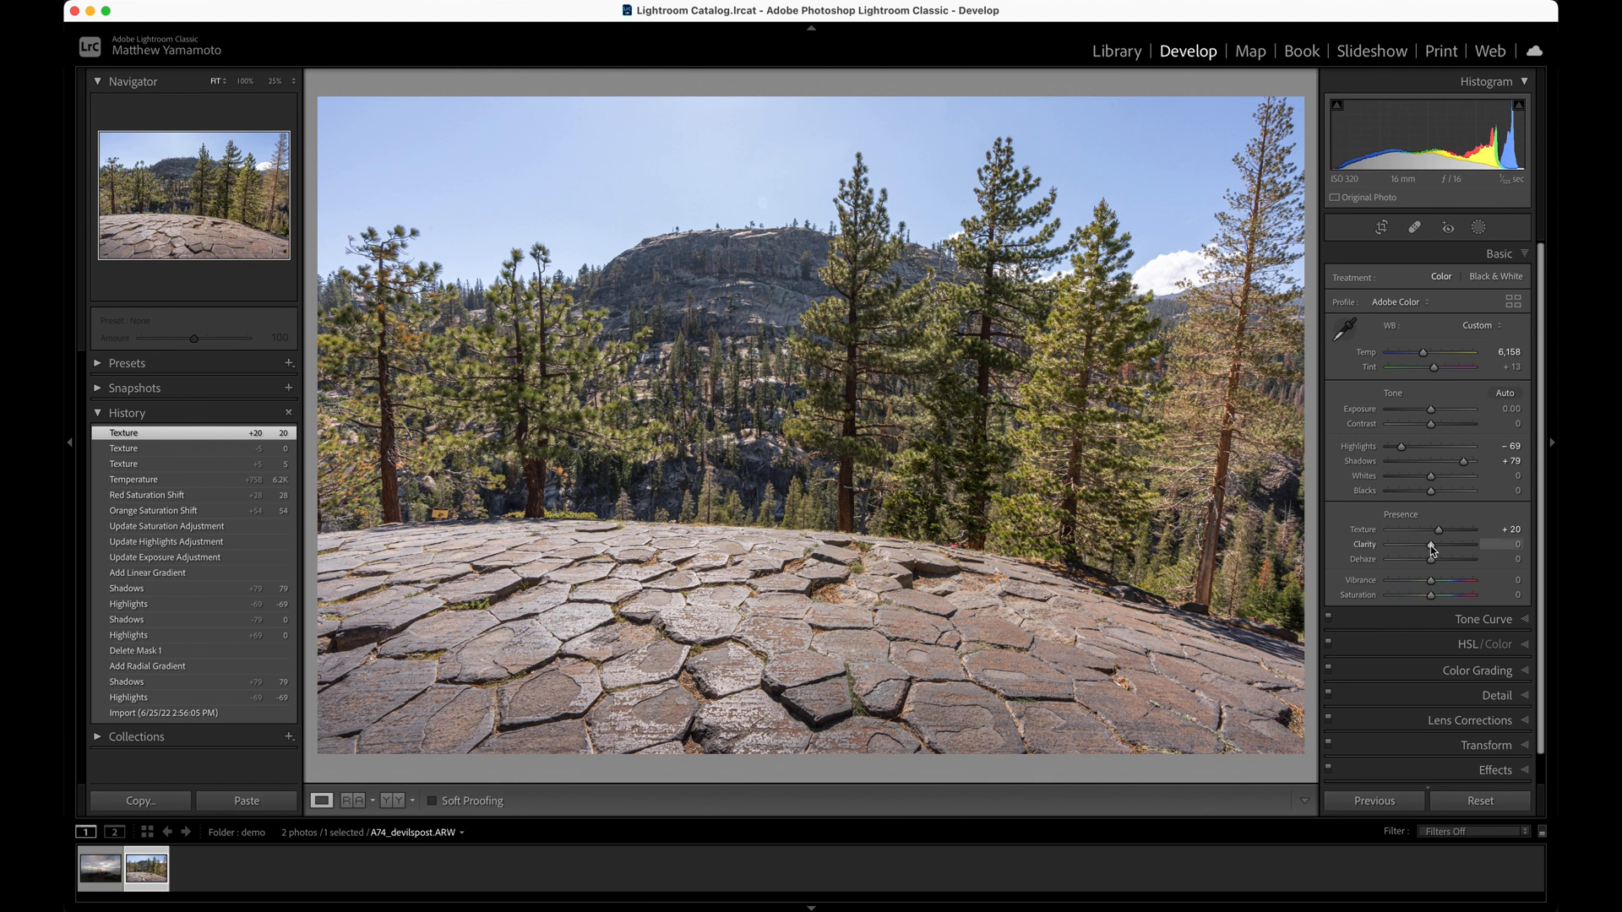
drag(1432, 549, 1433, 549)
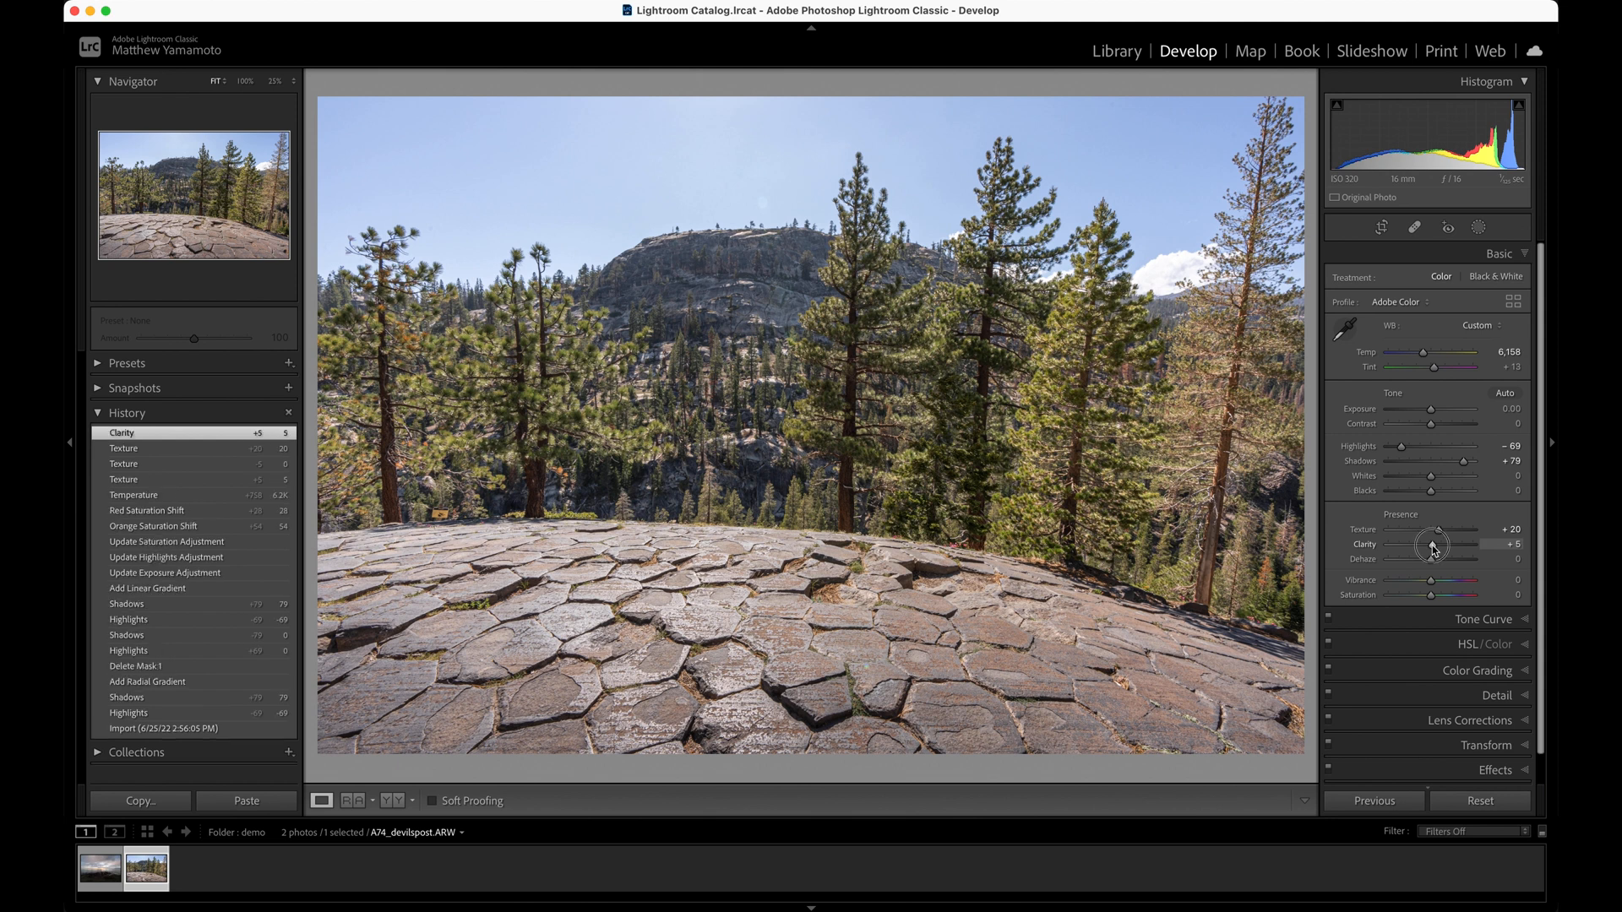
drag(1433, 549, 1434, 549)
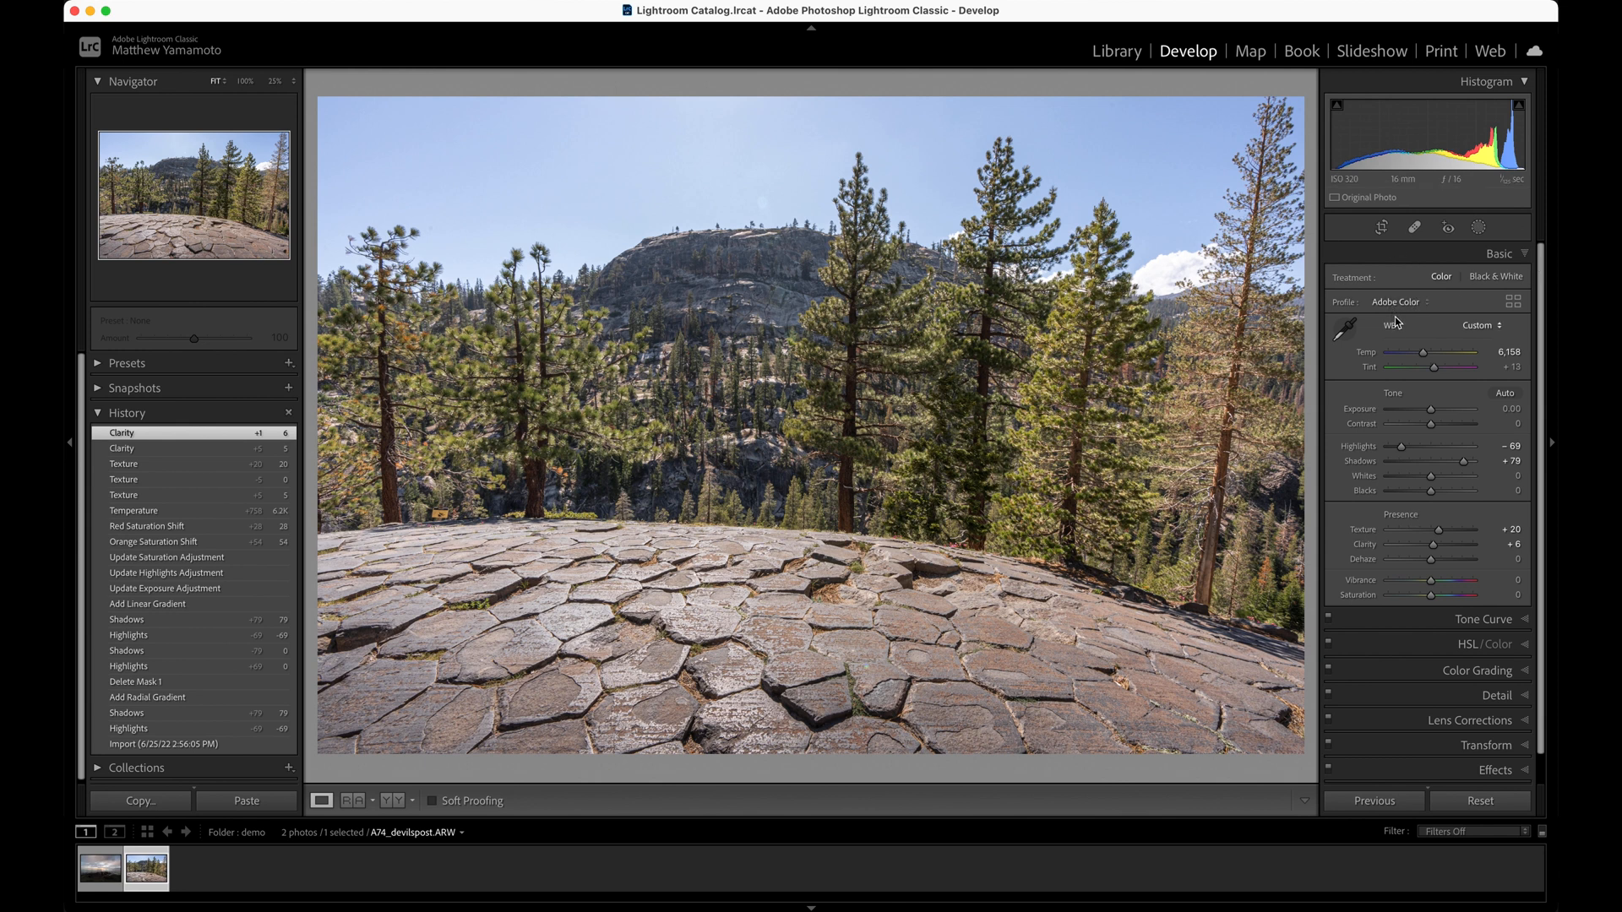
Adjust the sky color by setting blue hue to -10 and blue saturation to -7
click(1402, 643)
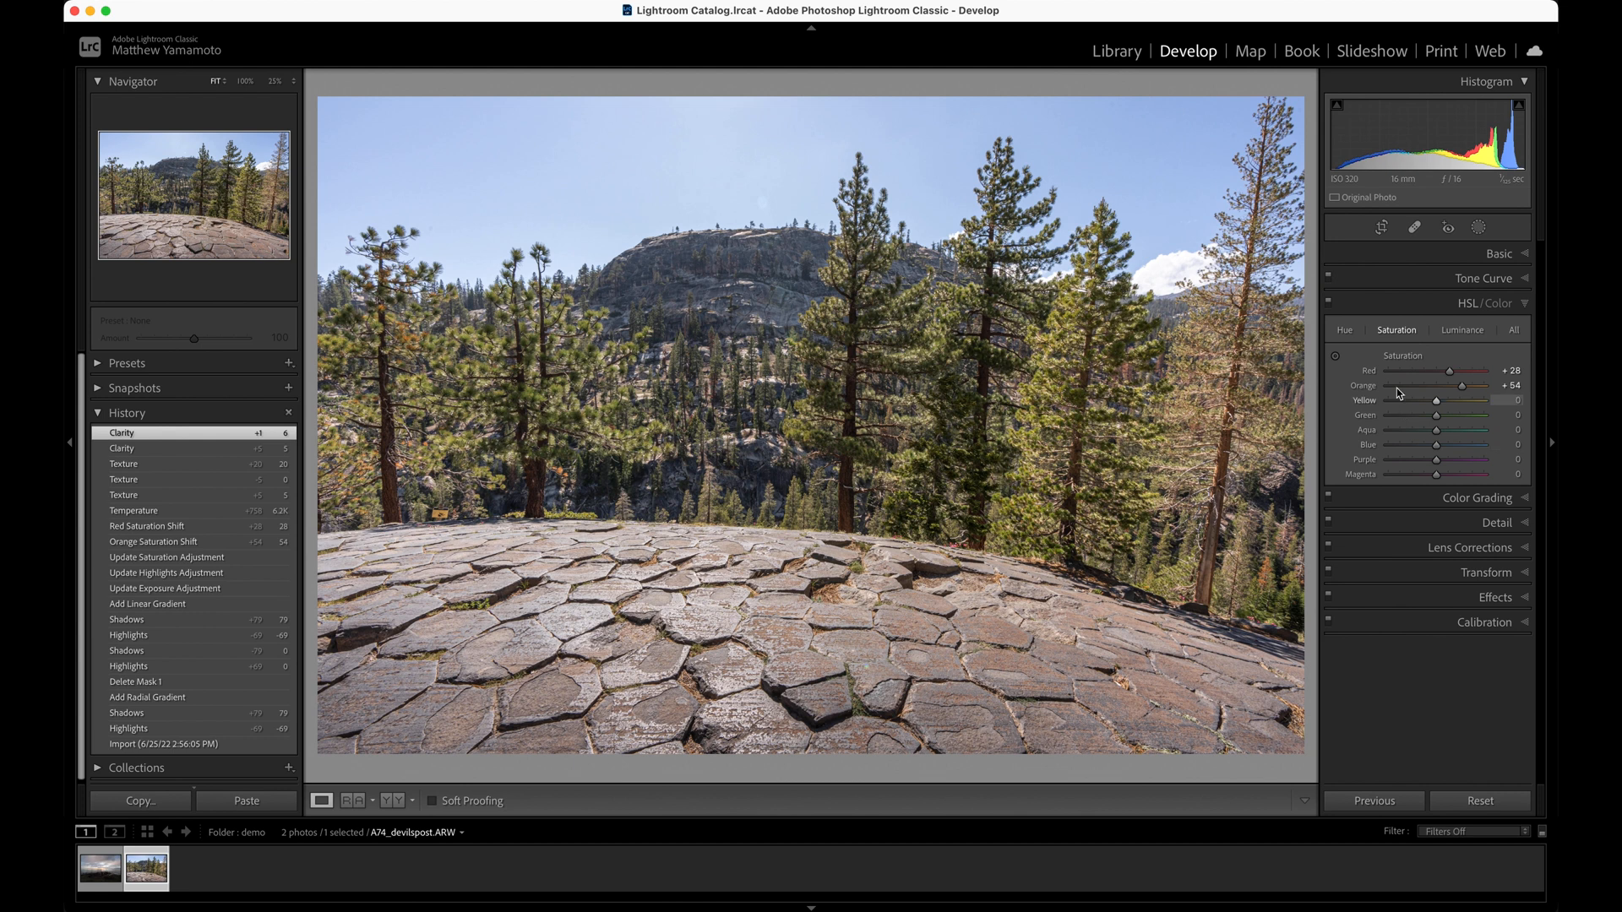
click(1345, 331)
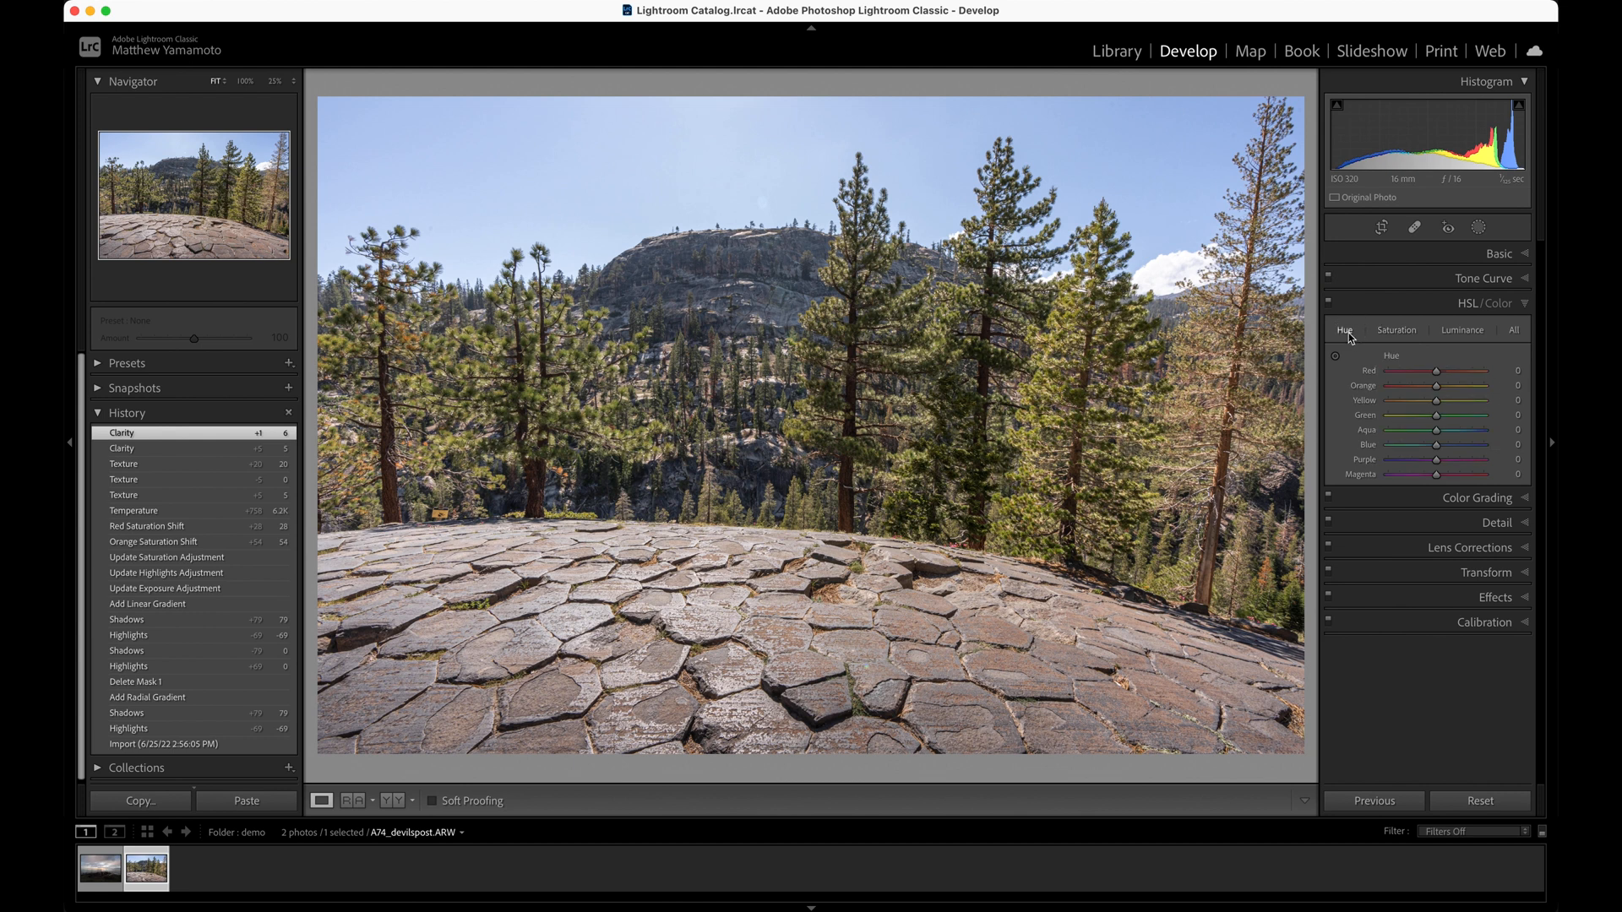
click(1438, 449)
drag(1438, 448, 1432, 451)
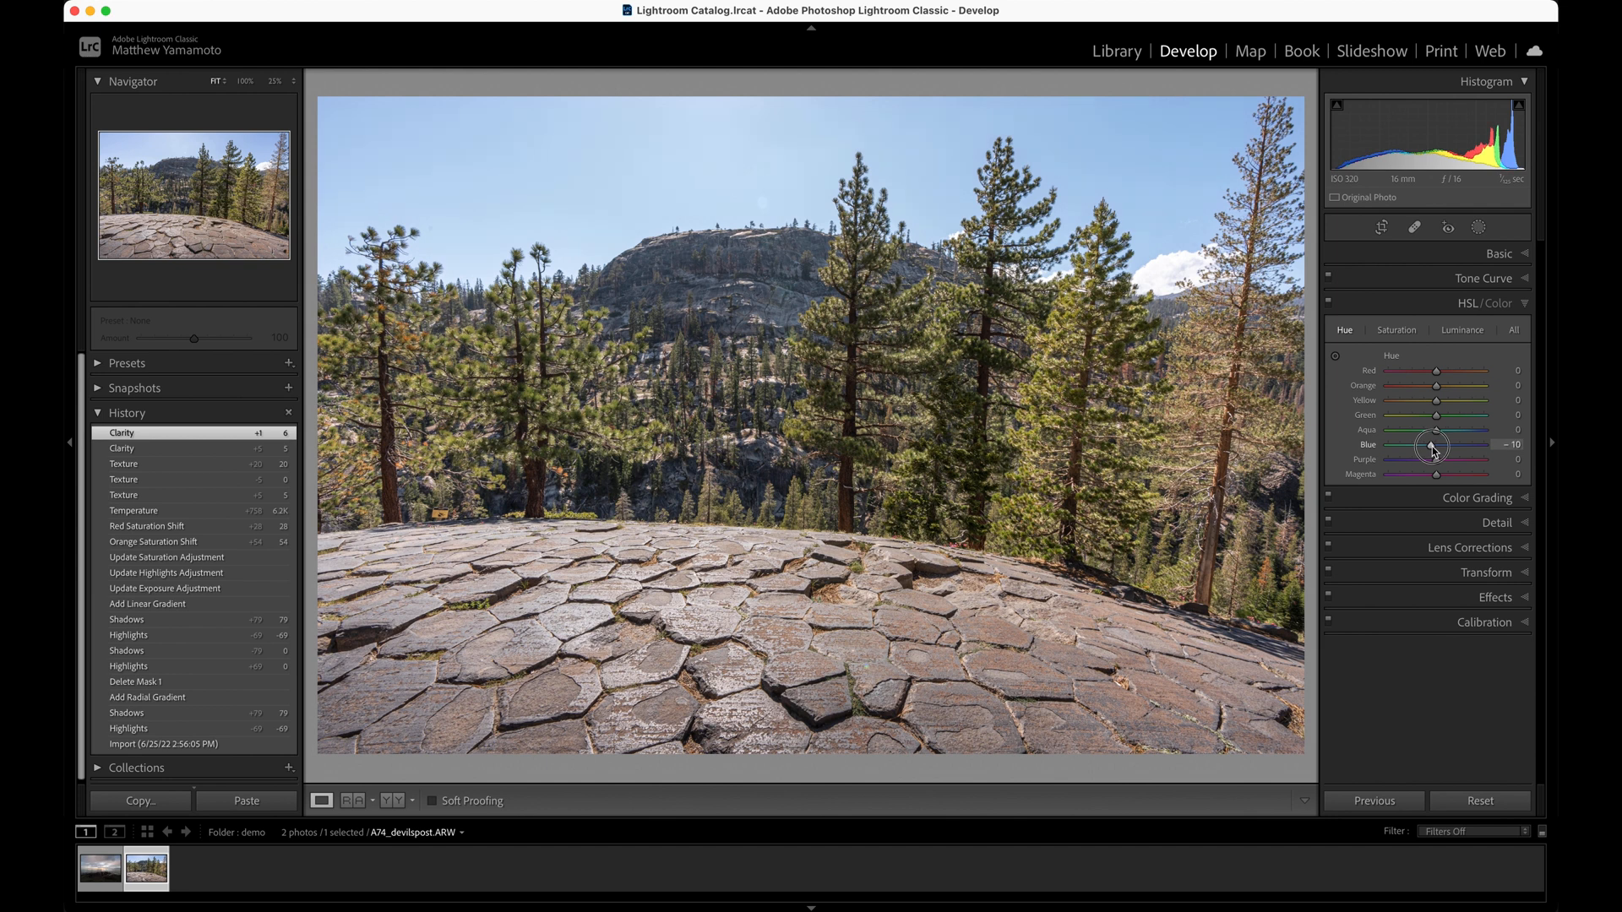
mouse_move(1432, 451)
mouse_down()
mouse_move(1456, 450)
mouse_move(1432, 449)
mouse_up()
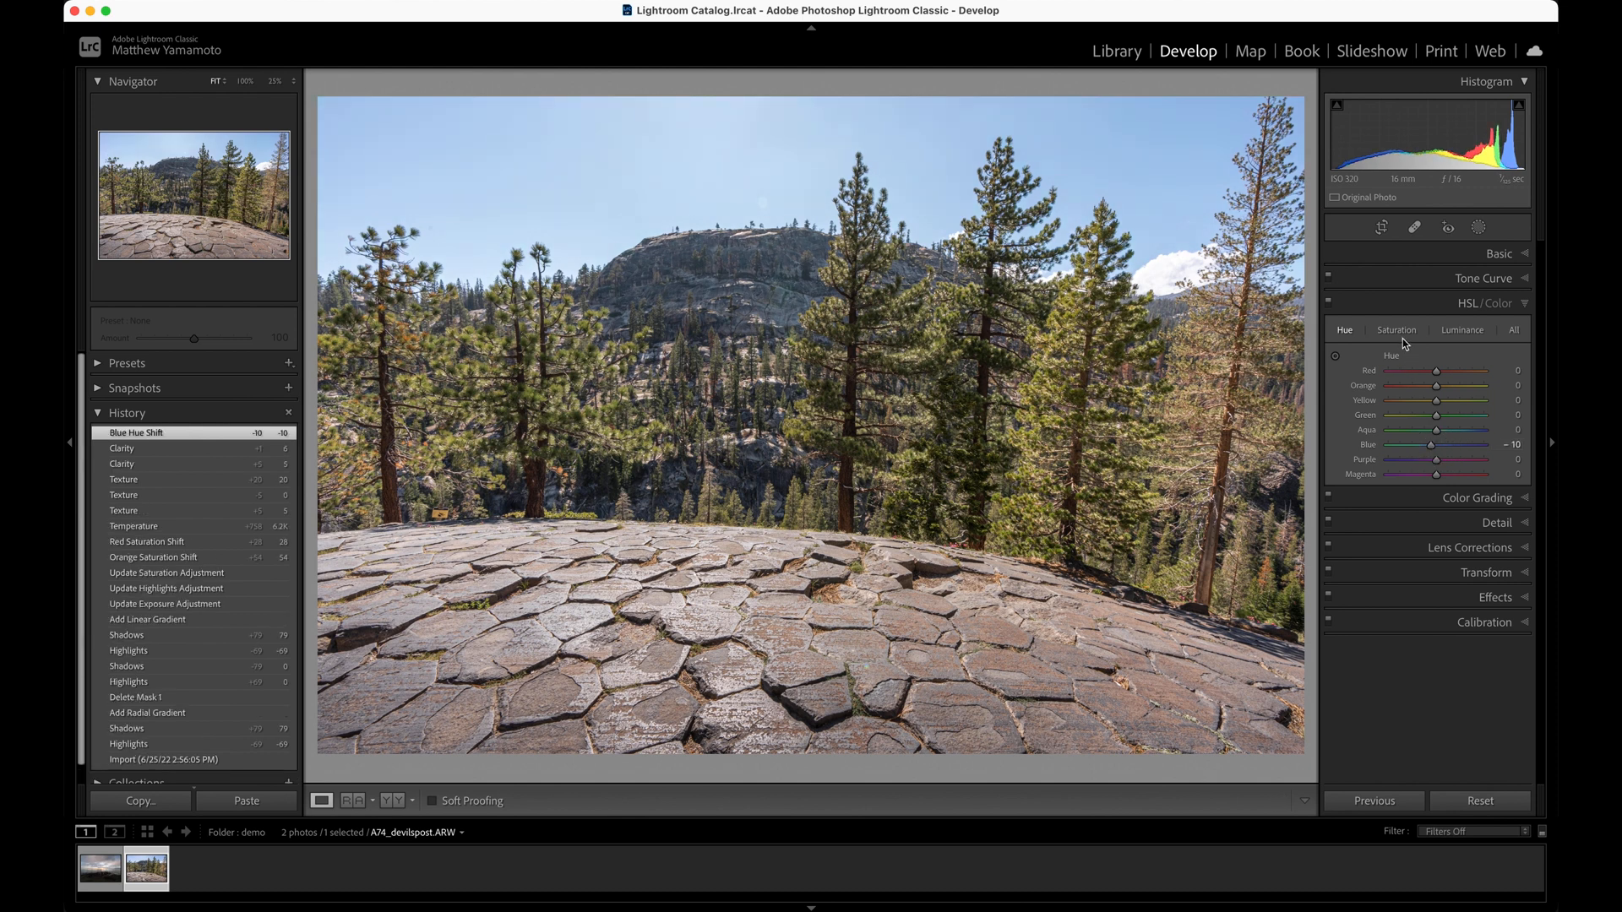
click(1398, 330)
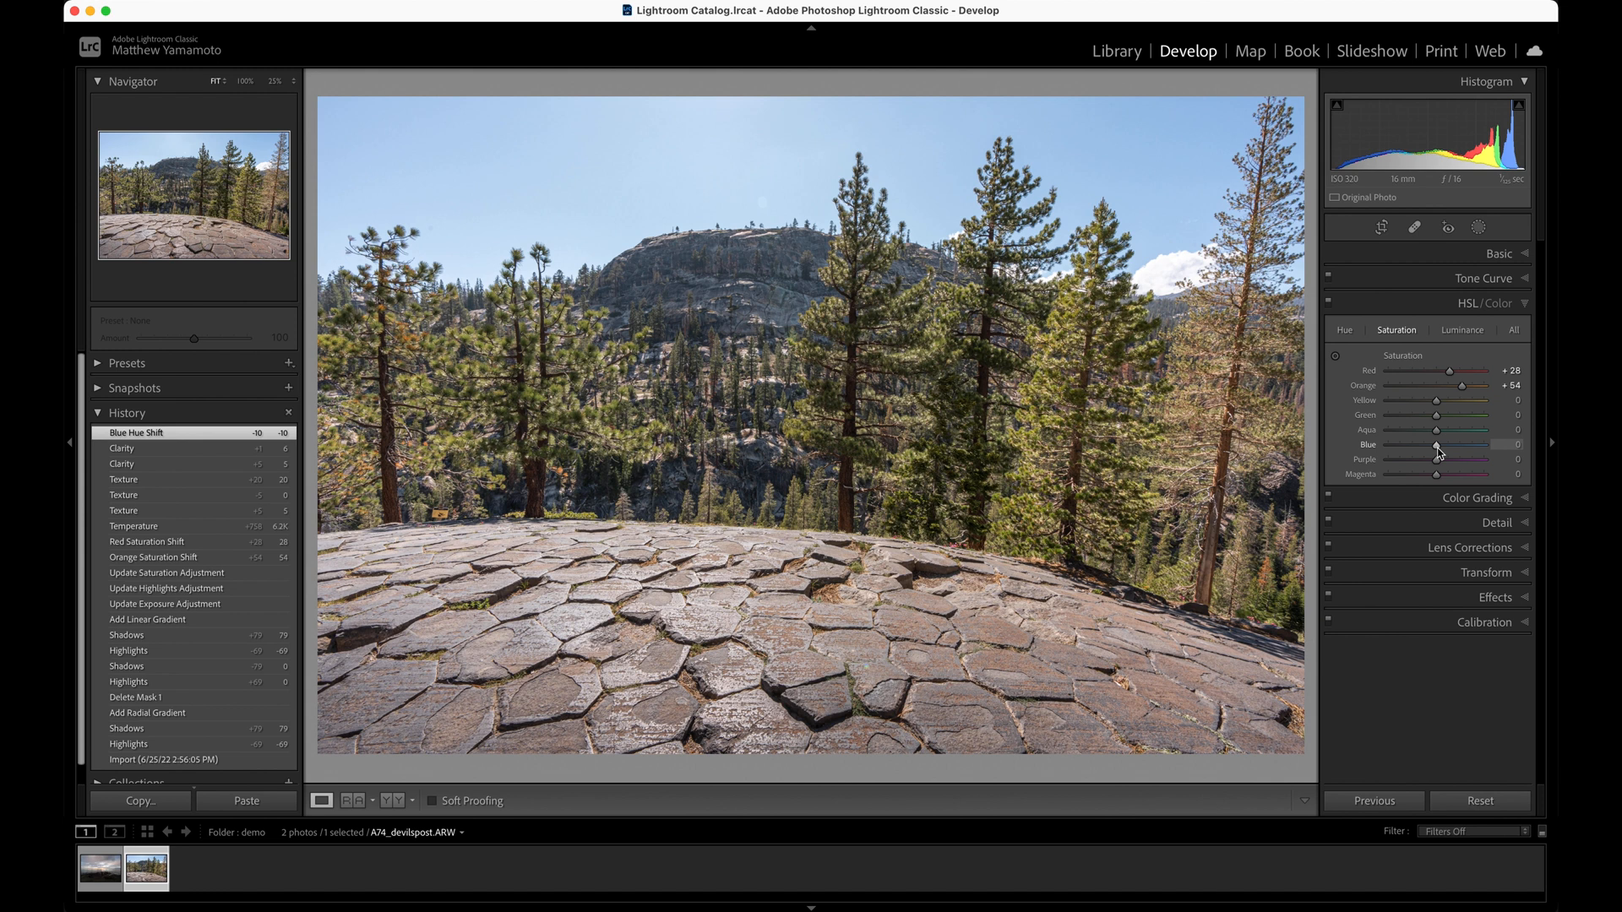
drag(1438, 453, 1436, 456)
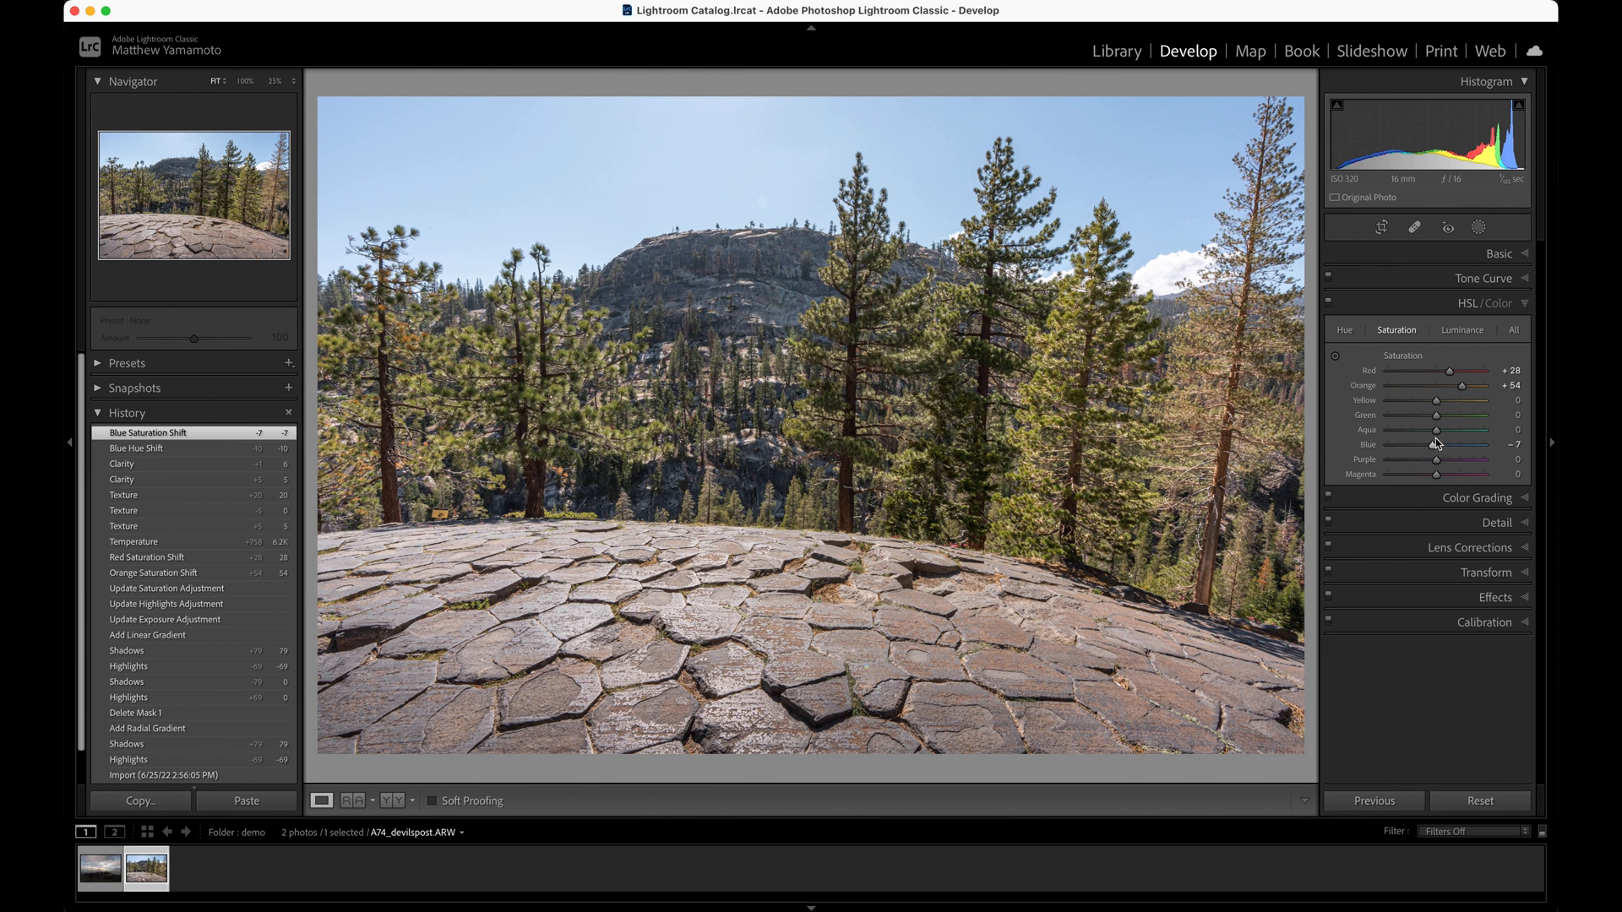
Try a blue hue shift of -28 and set it back to -10
click(1346, 332)
drag(1431, 445, 1411, 450)
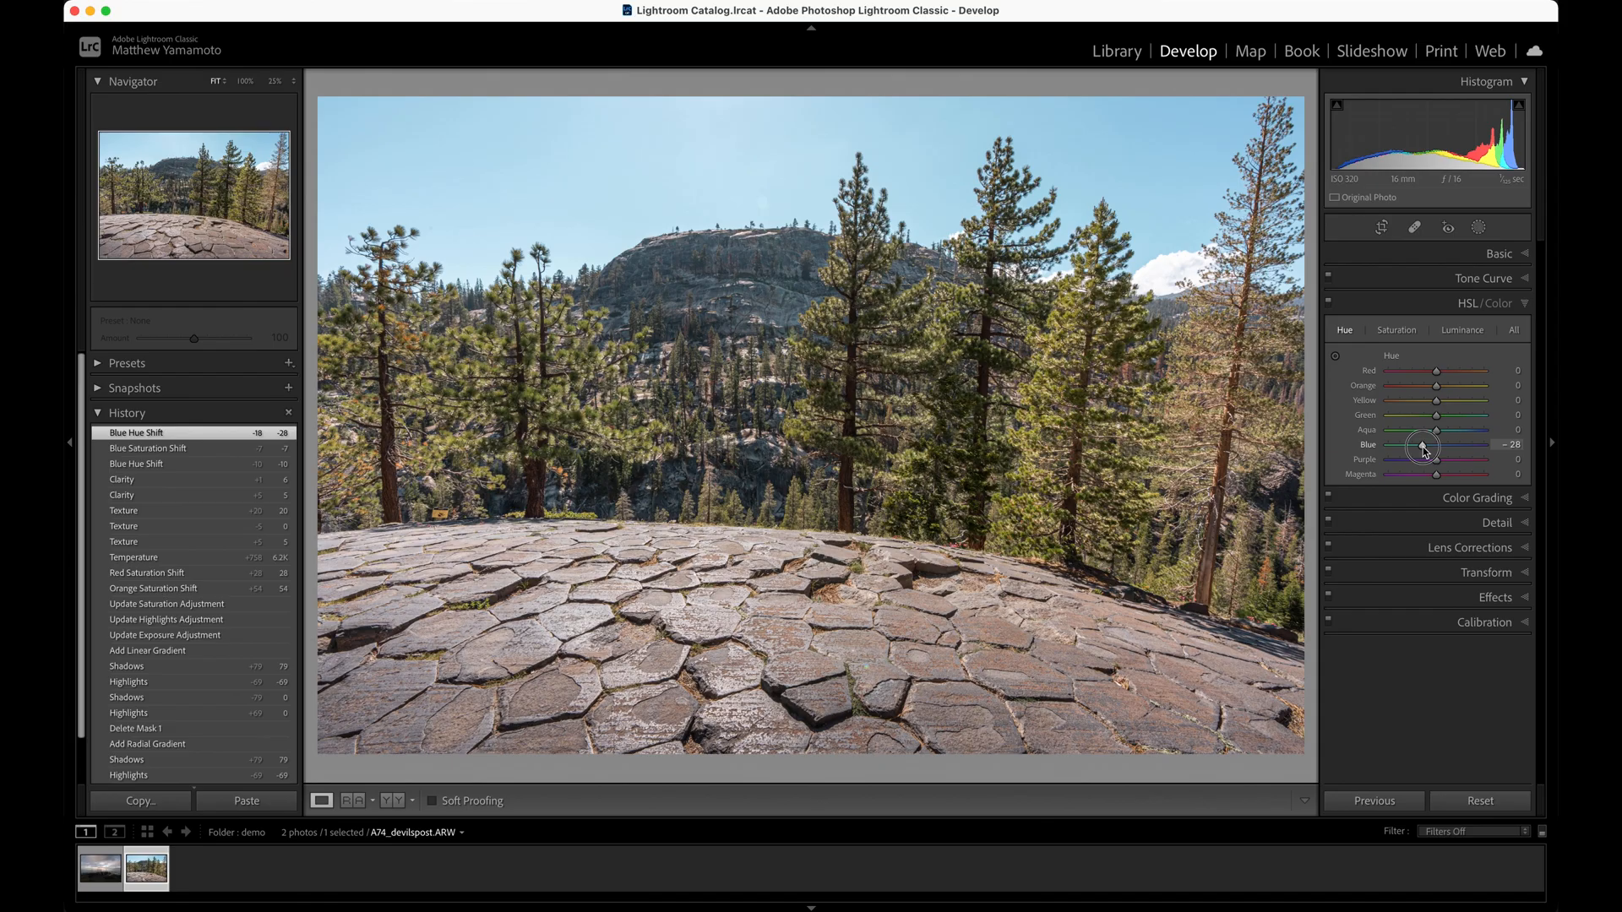
drag(1426, 446, 1431, 449)
Darken the sky by setting blue luminance to -28
click(1455, 332)
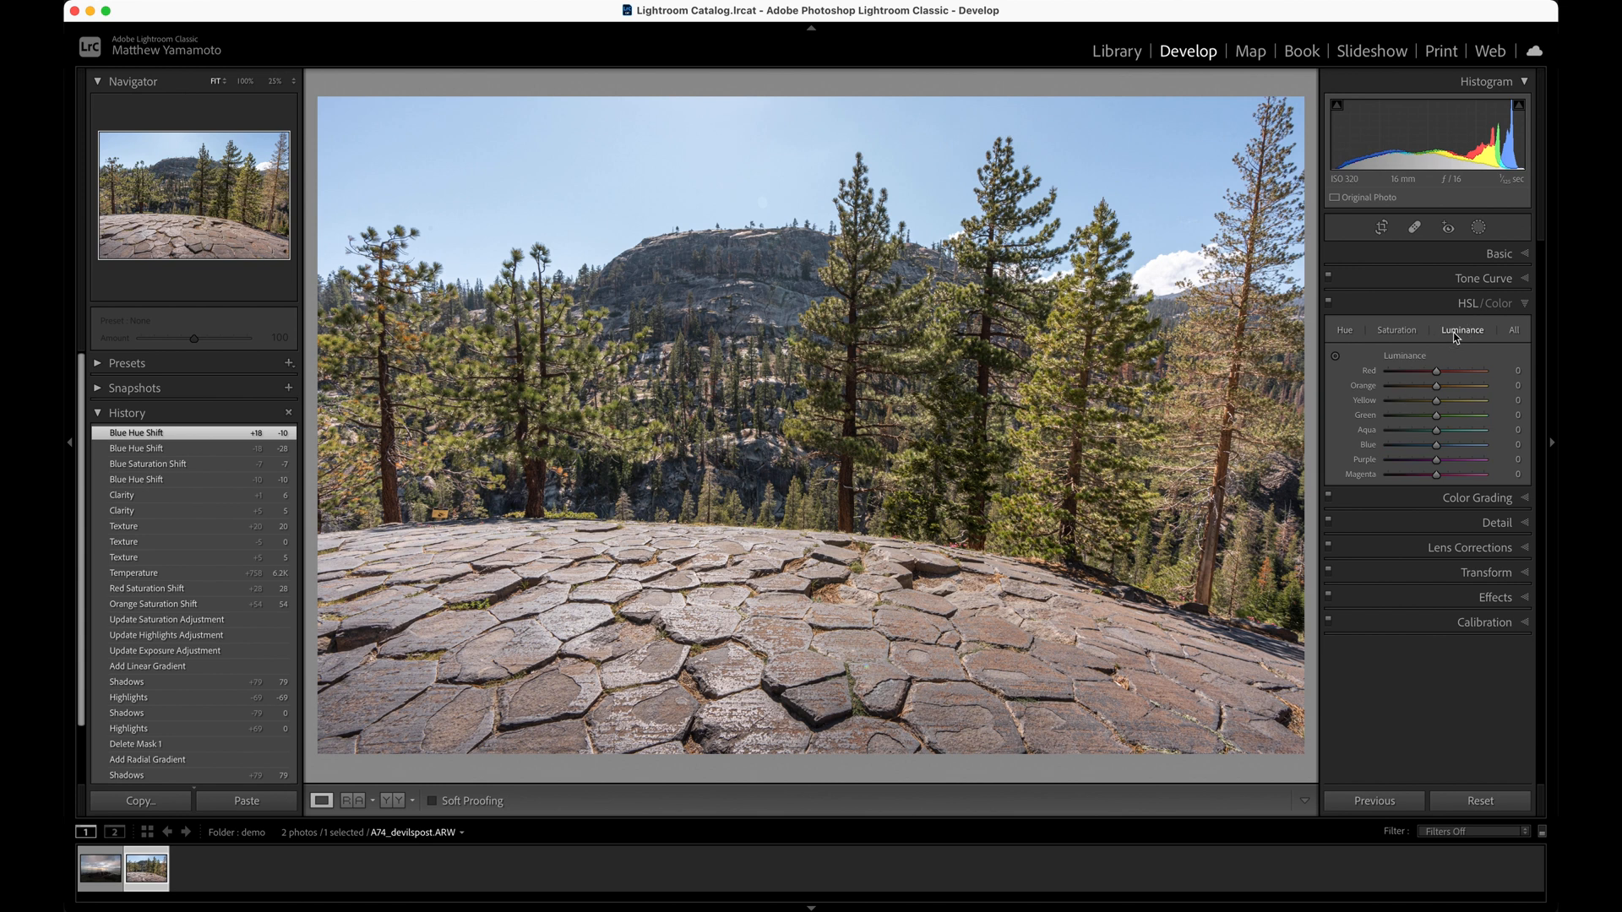
click(1438, 450)
drag(1438, 451, 1423, 444)
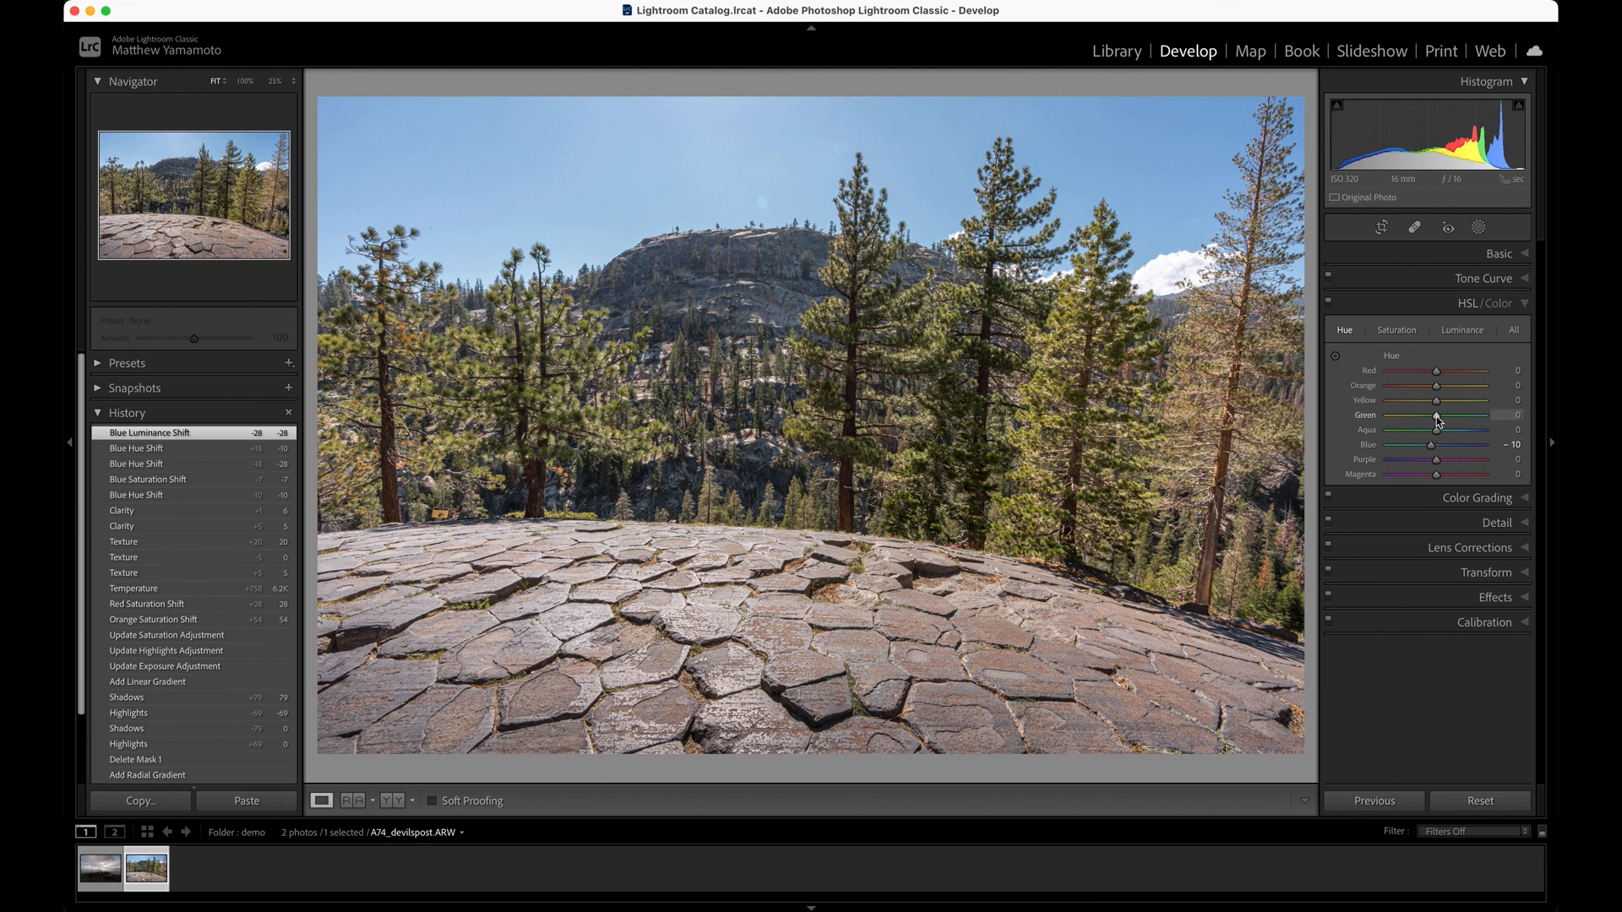
Adjust the tree greens by setting green hue to -21 and green luminance to -28
click(1438, 420)
drag(1437, 420, 1428, 424)
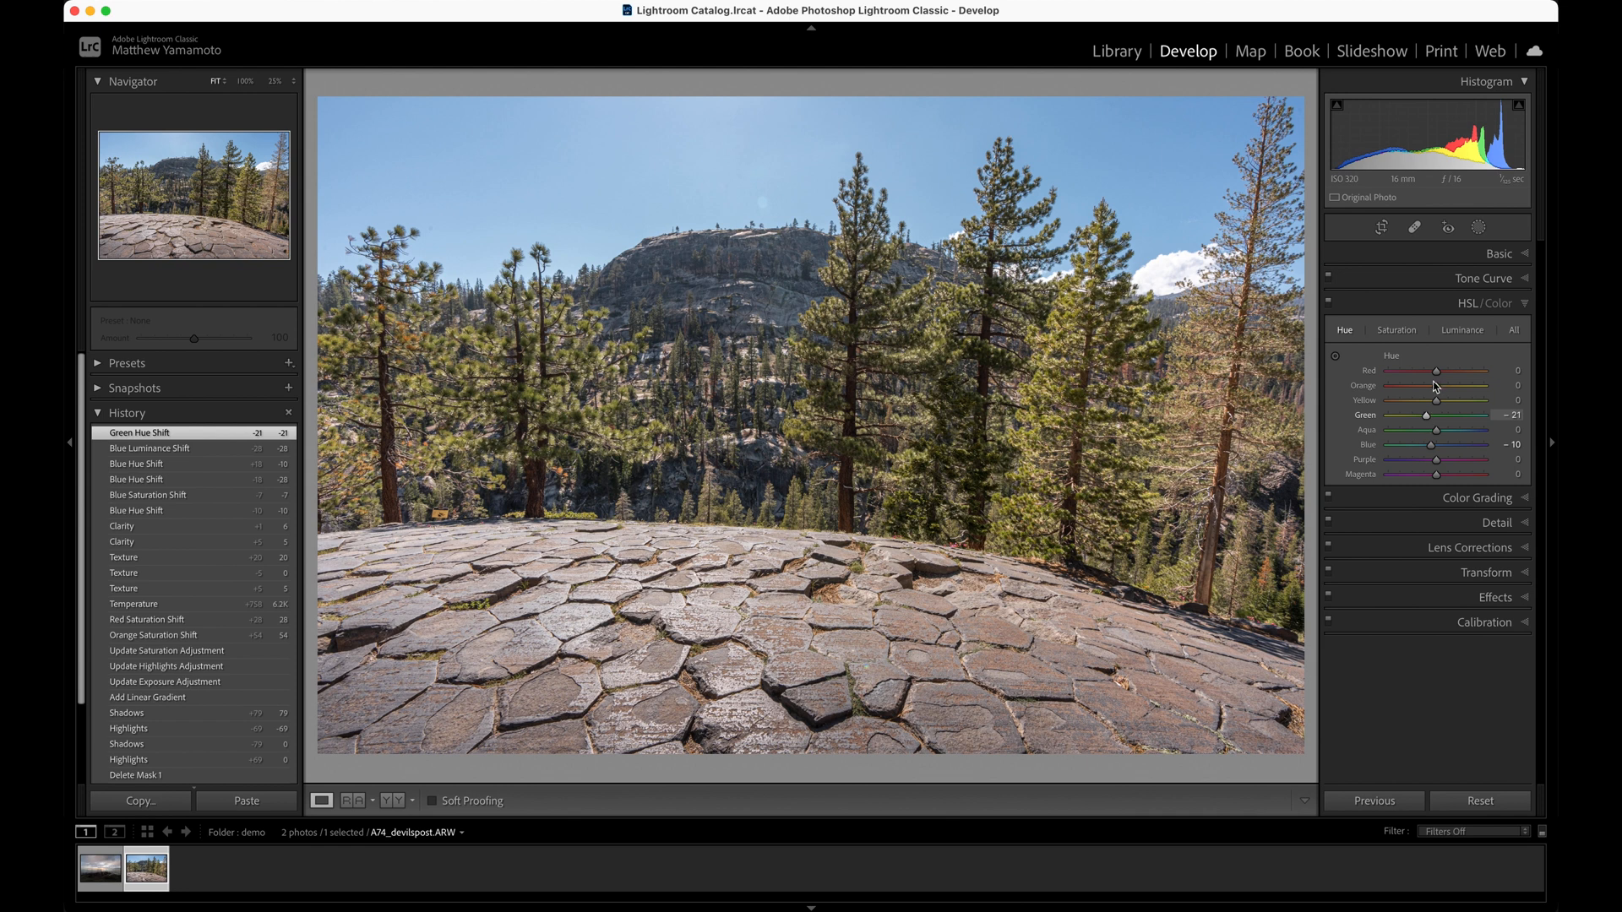
click(1468, 332)
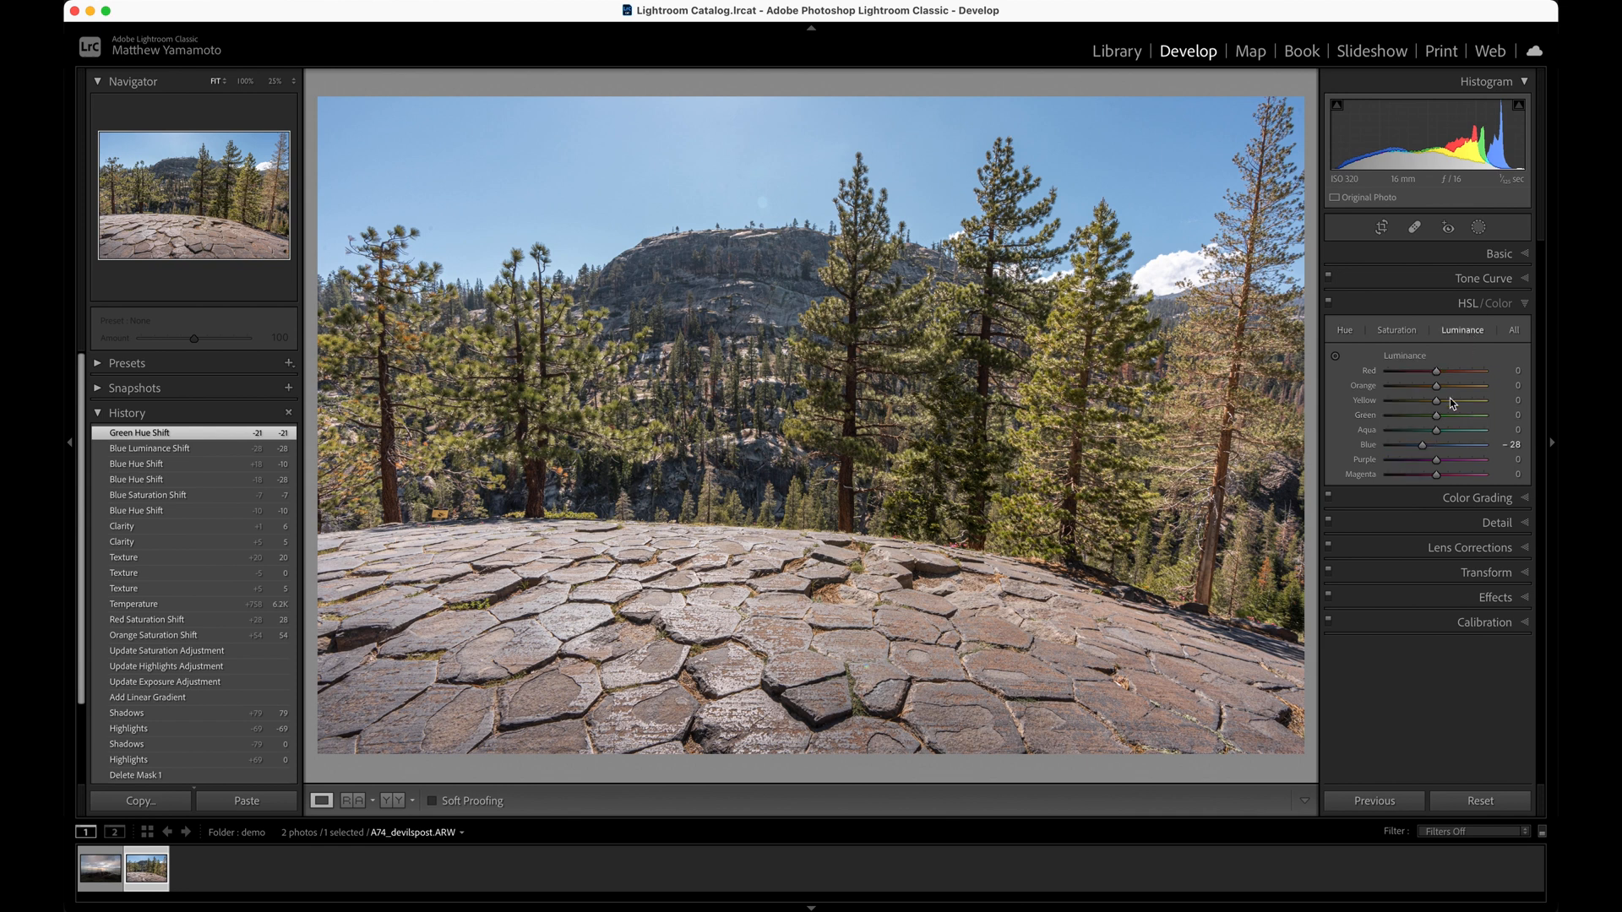
click(1437, 418)
drag(1437, 419, 1425, 420)
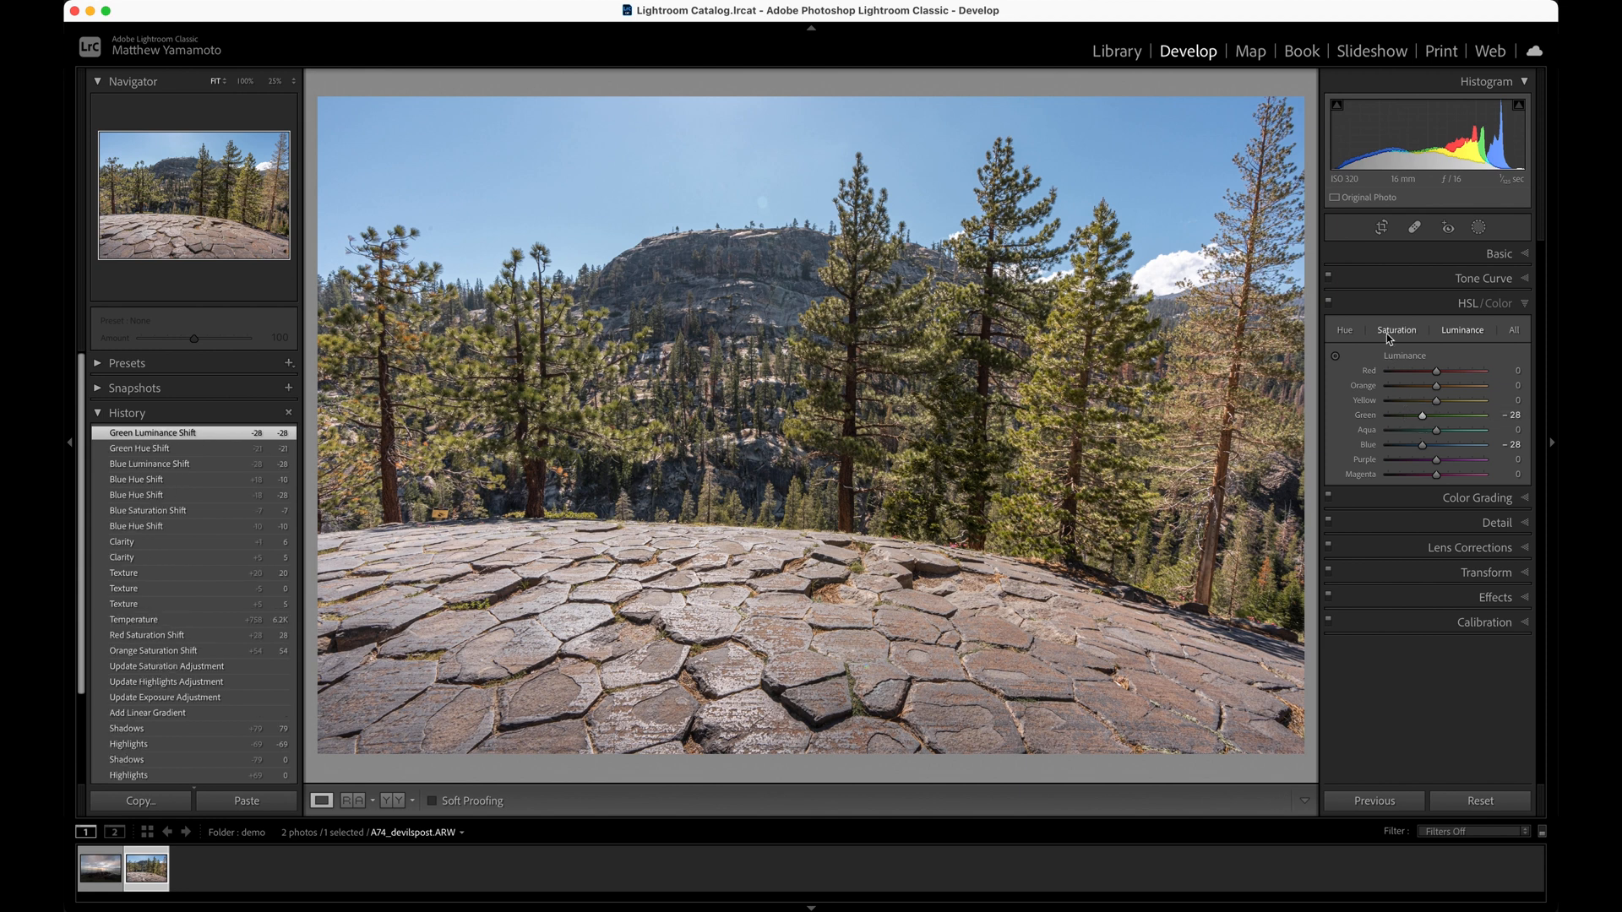
Shape a gentle S-shaped tone curve with a midpoint anchor at 129, slightly lowered shadows, and highlights raised from input 224 to output 232
click(1388, 284)
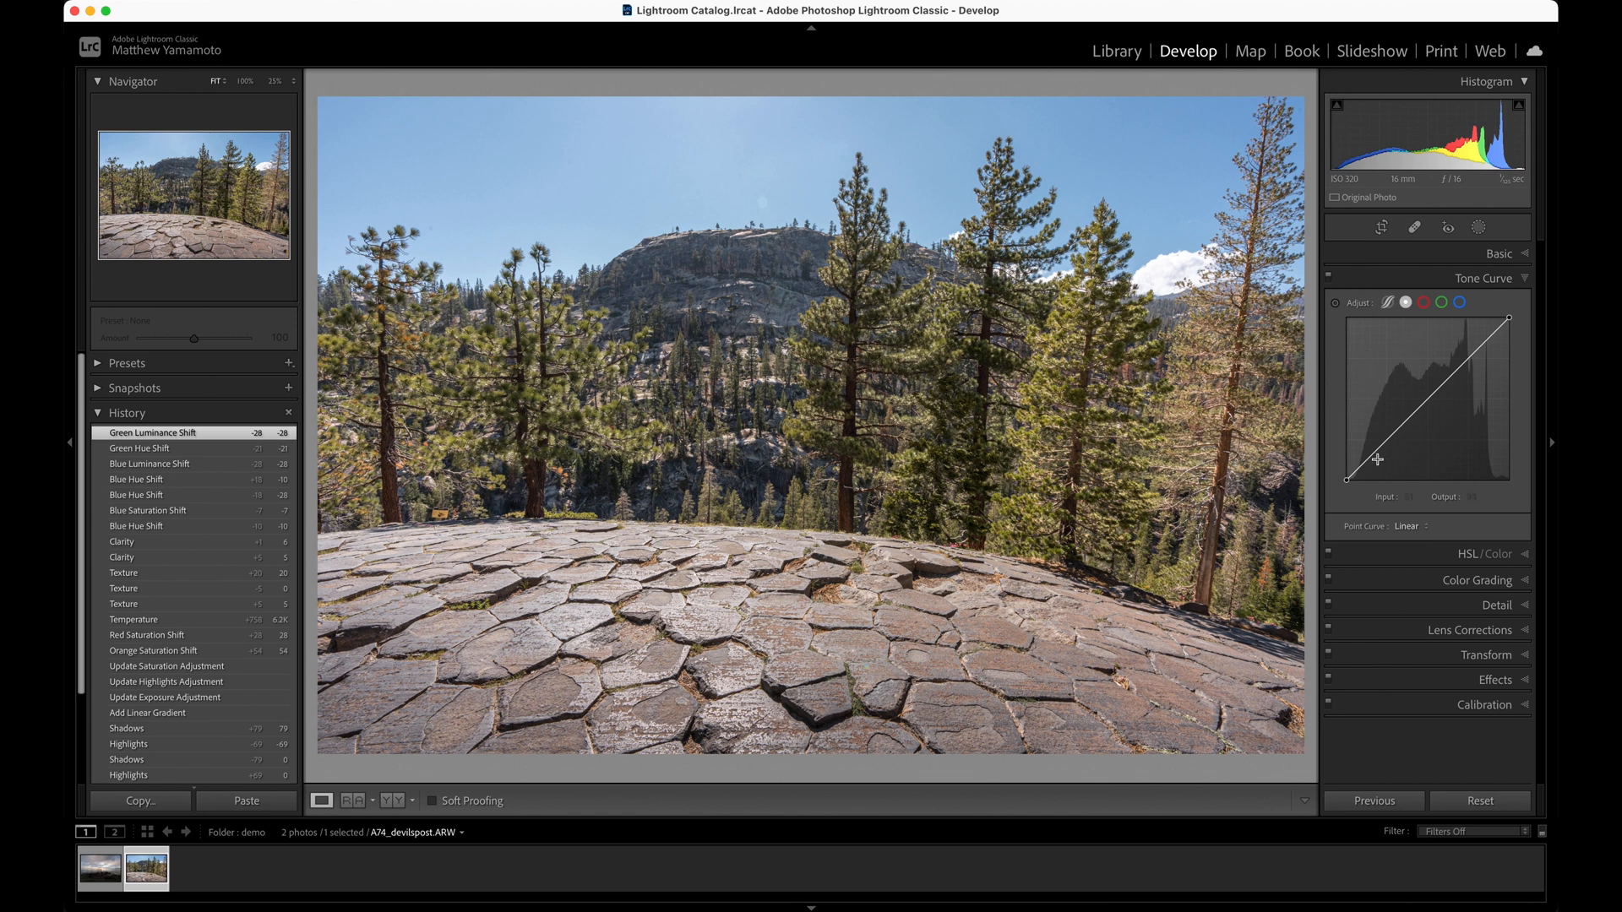
click(1428, 400)
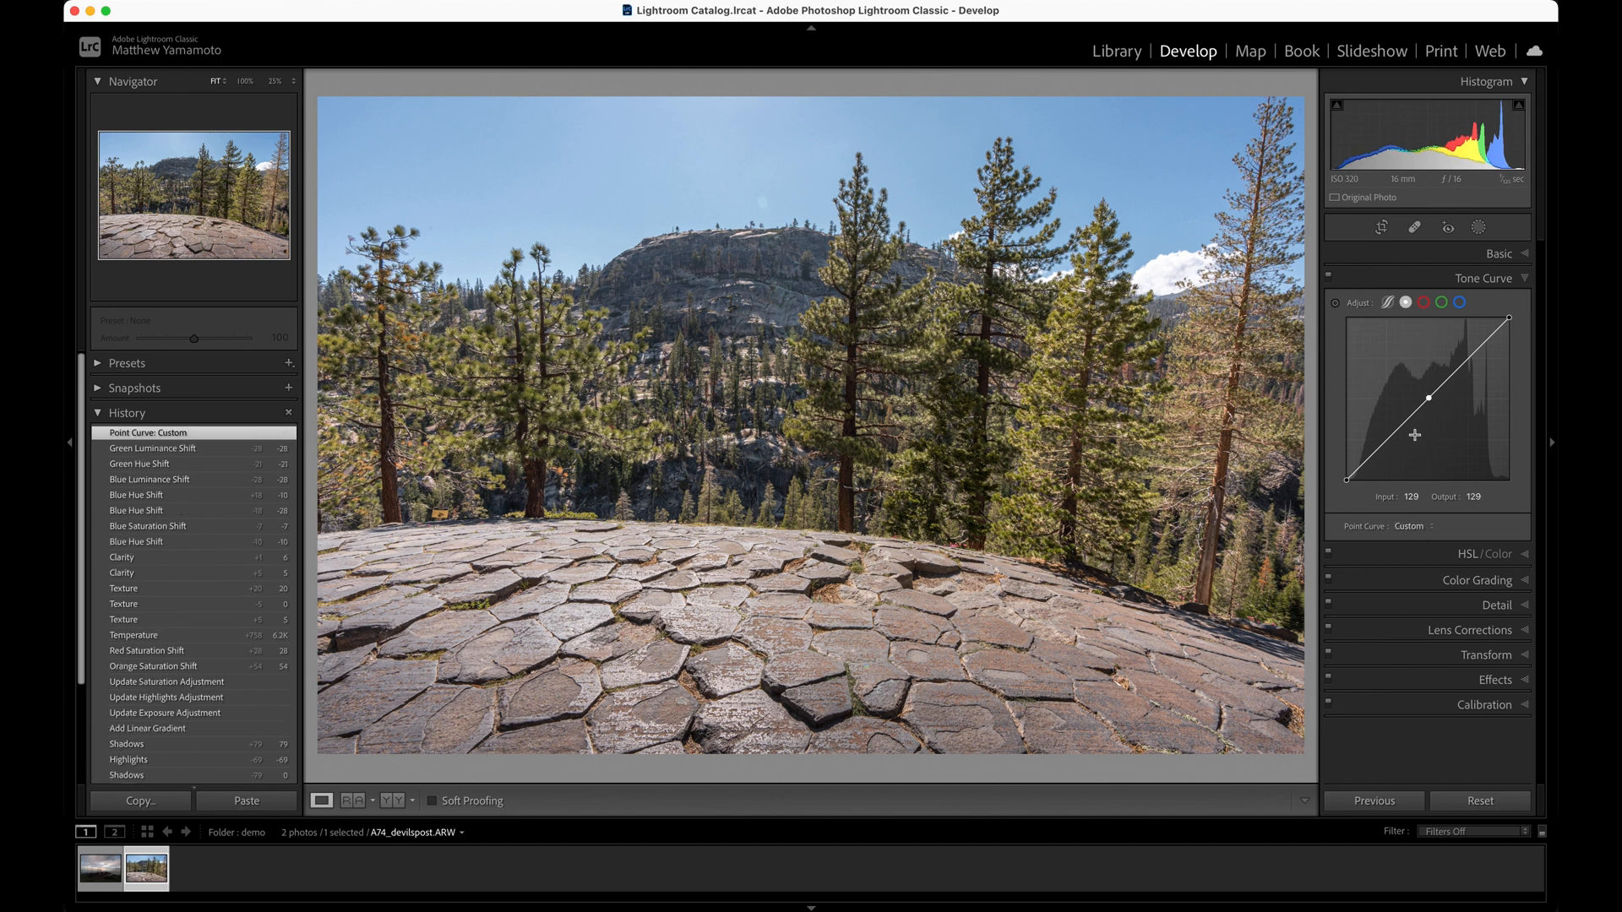
drag(1367, 466, 1364, 470)
drag(1489, 336, 1490, 333)
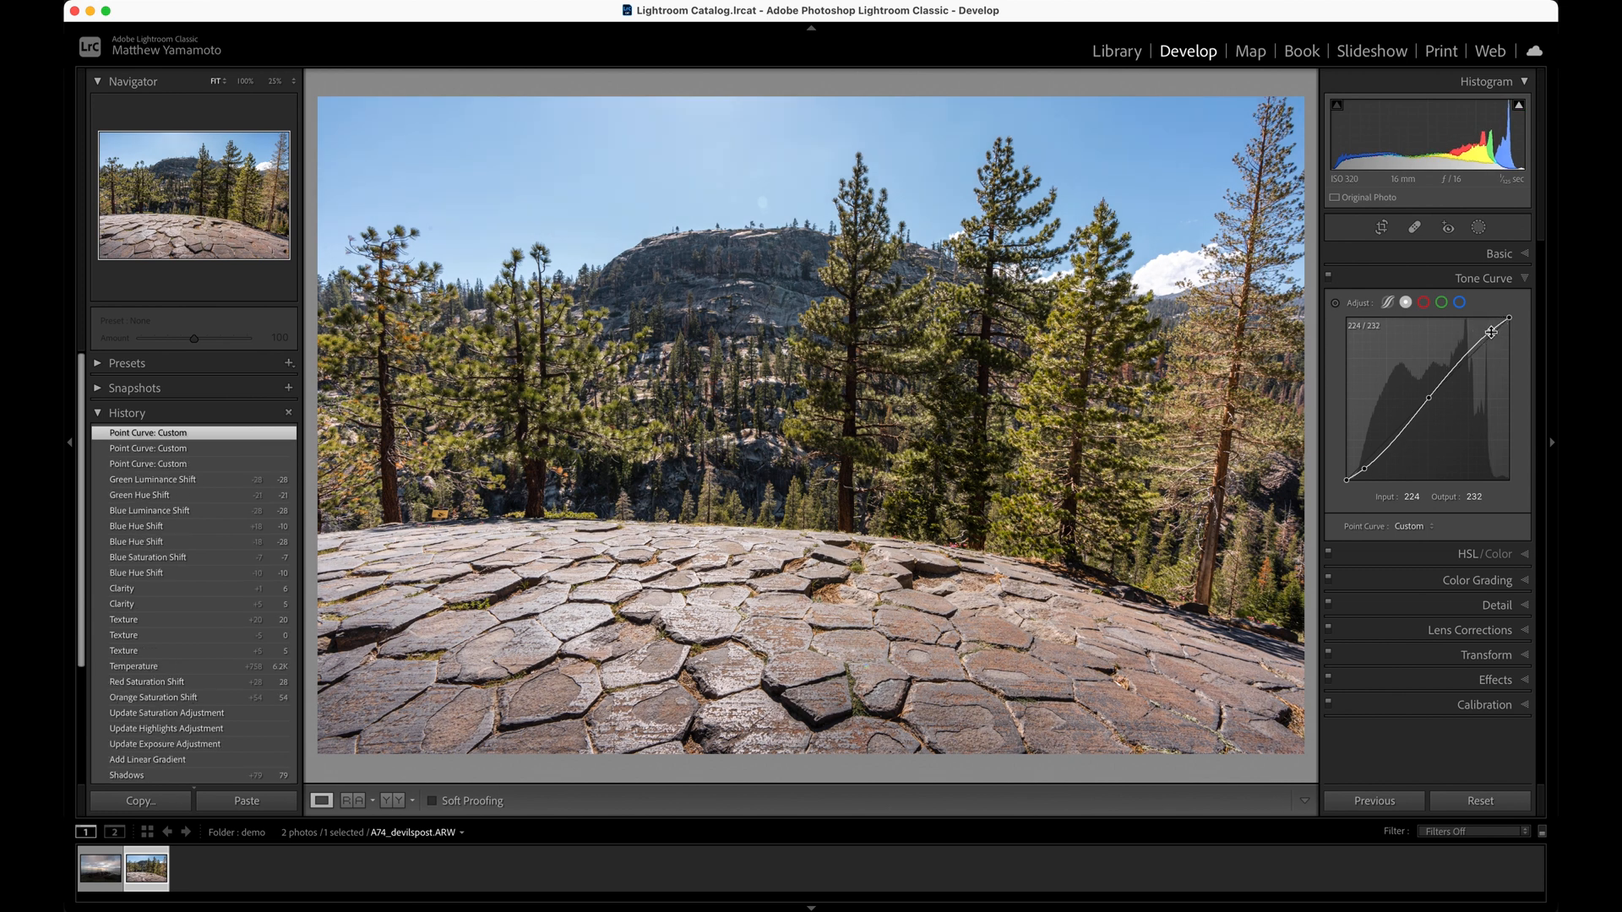
Remove the highlight, shadow and midpoint anchors from the tone curve to reset it to linear
double_click(1489, 333)
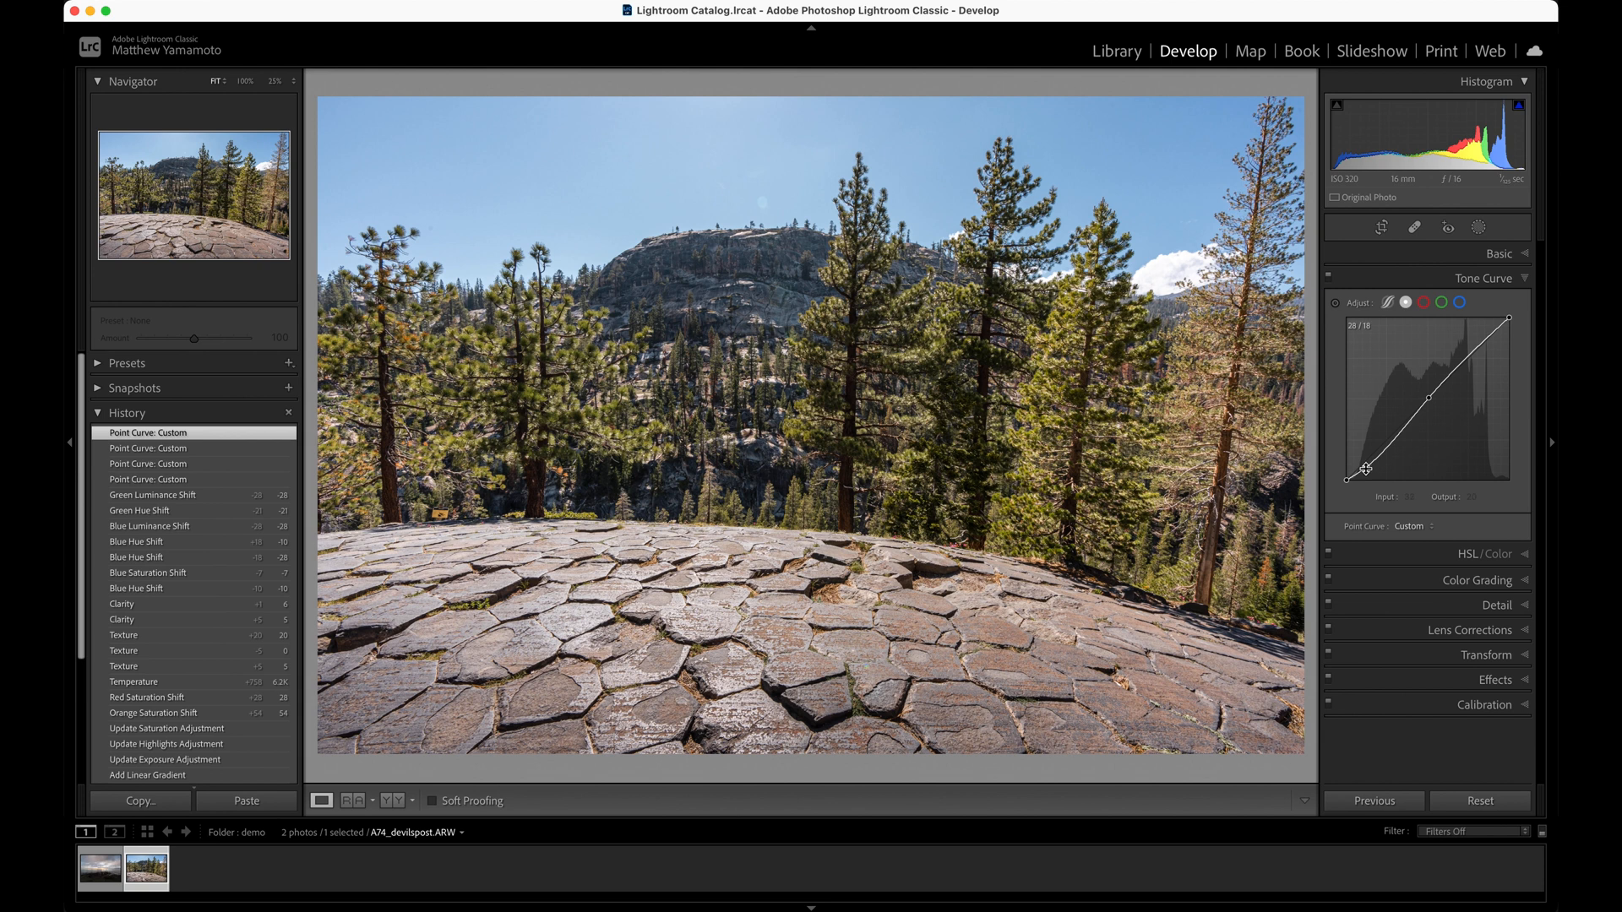
double_click(1367, 466)
double_click(1428, 401)
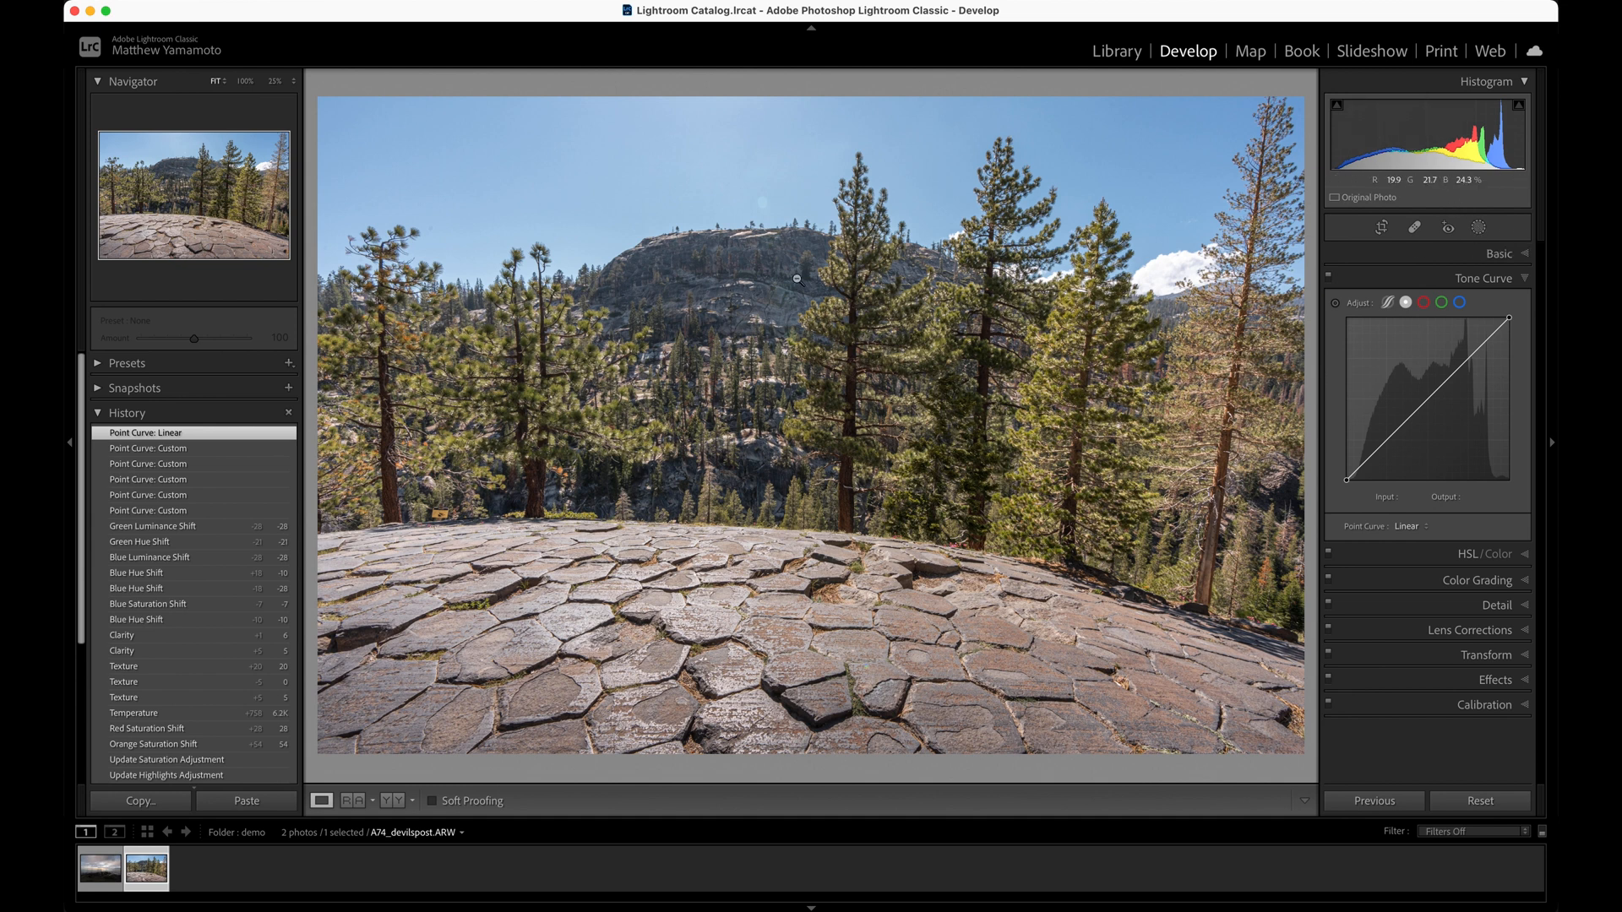
Paint a size 8 brush mask over the distant rocky mountain and raise its exposure to 0.20
key(k)
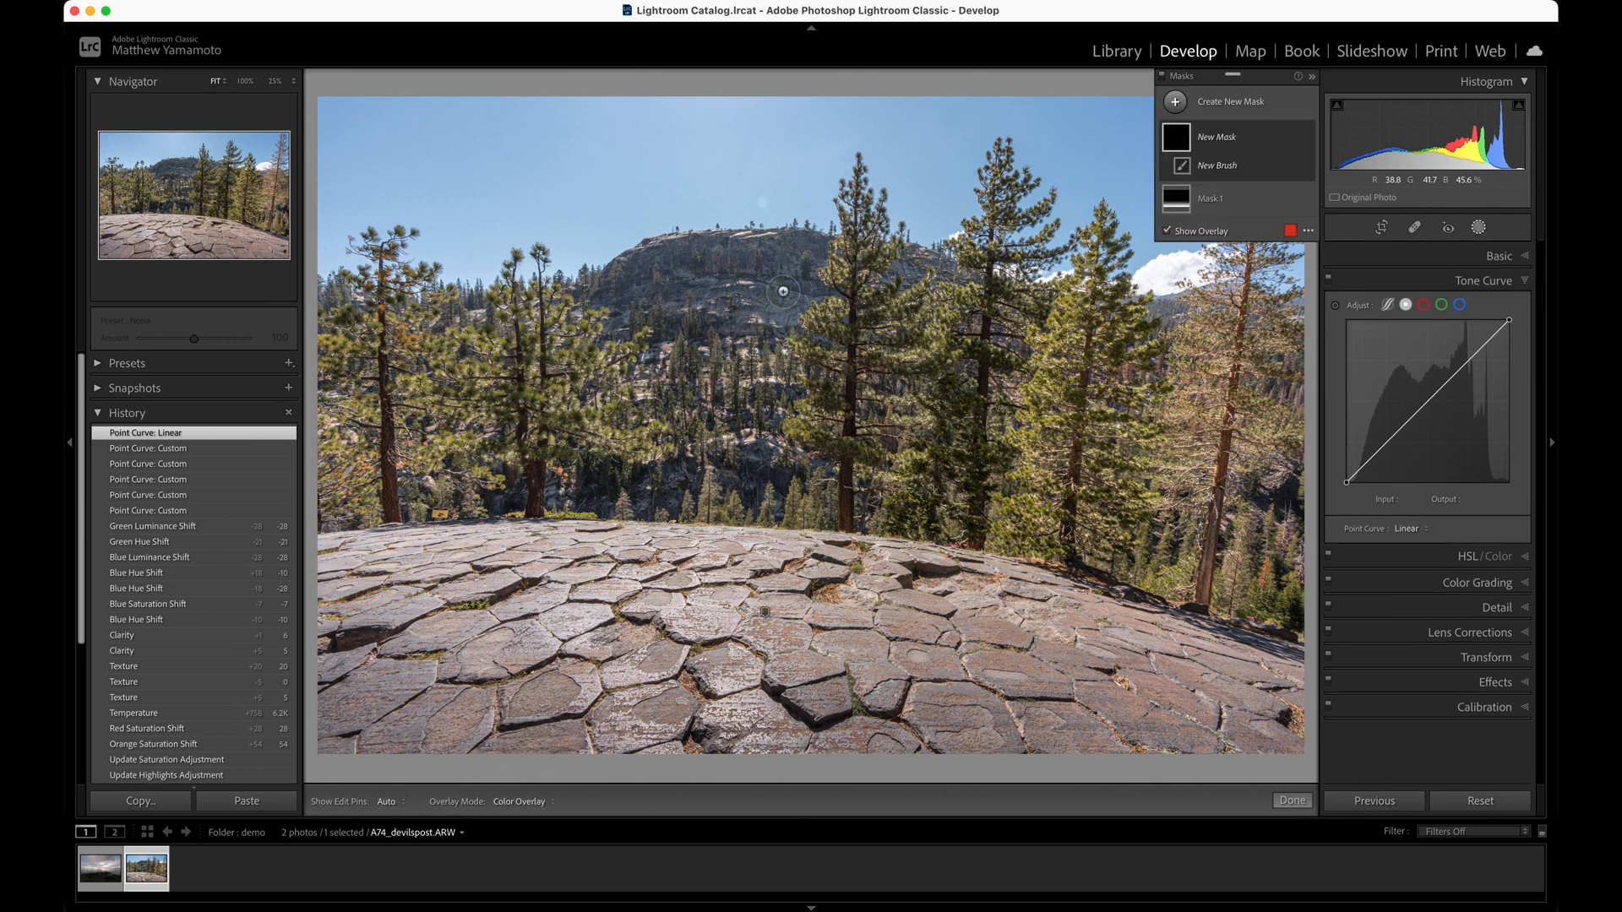
key(bracketright)
key(bracketright)
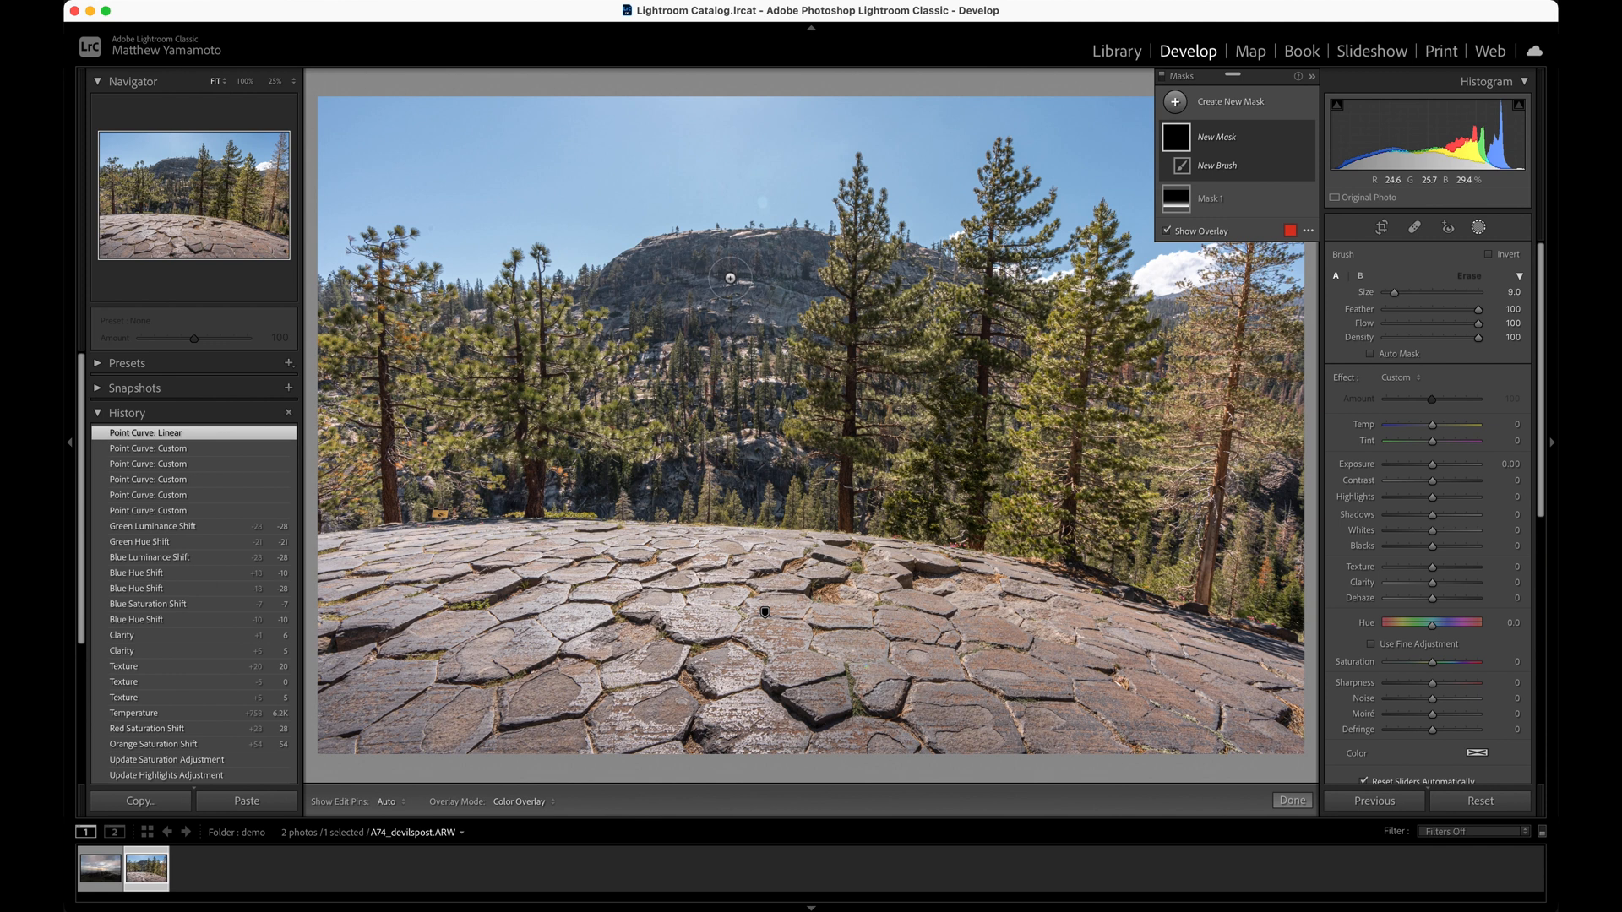
key(bracketleft)
key(bracketright)
mouse_move(714, 268)
mouse_down()
mouse_move(635, 283)
mouse_move(657, 291)
mouse_move(648, 280)
mouse_move(737, 258)
mouse_move(785, 279)
mouse_move(793, 263)
mouse_move(784, 277)
mouse_up()
scroll(716, 269, up, 3)
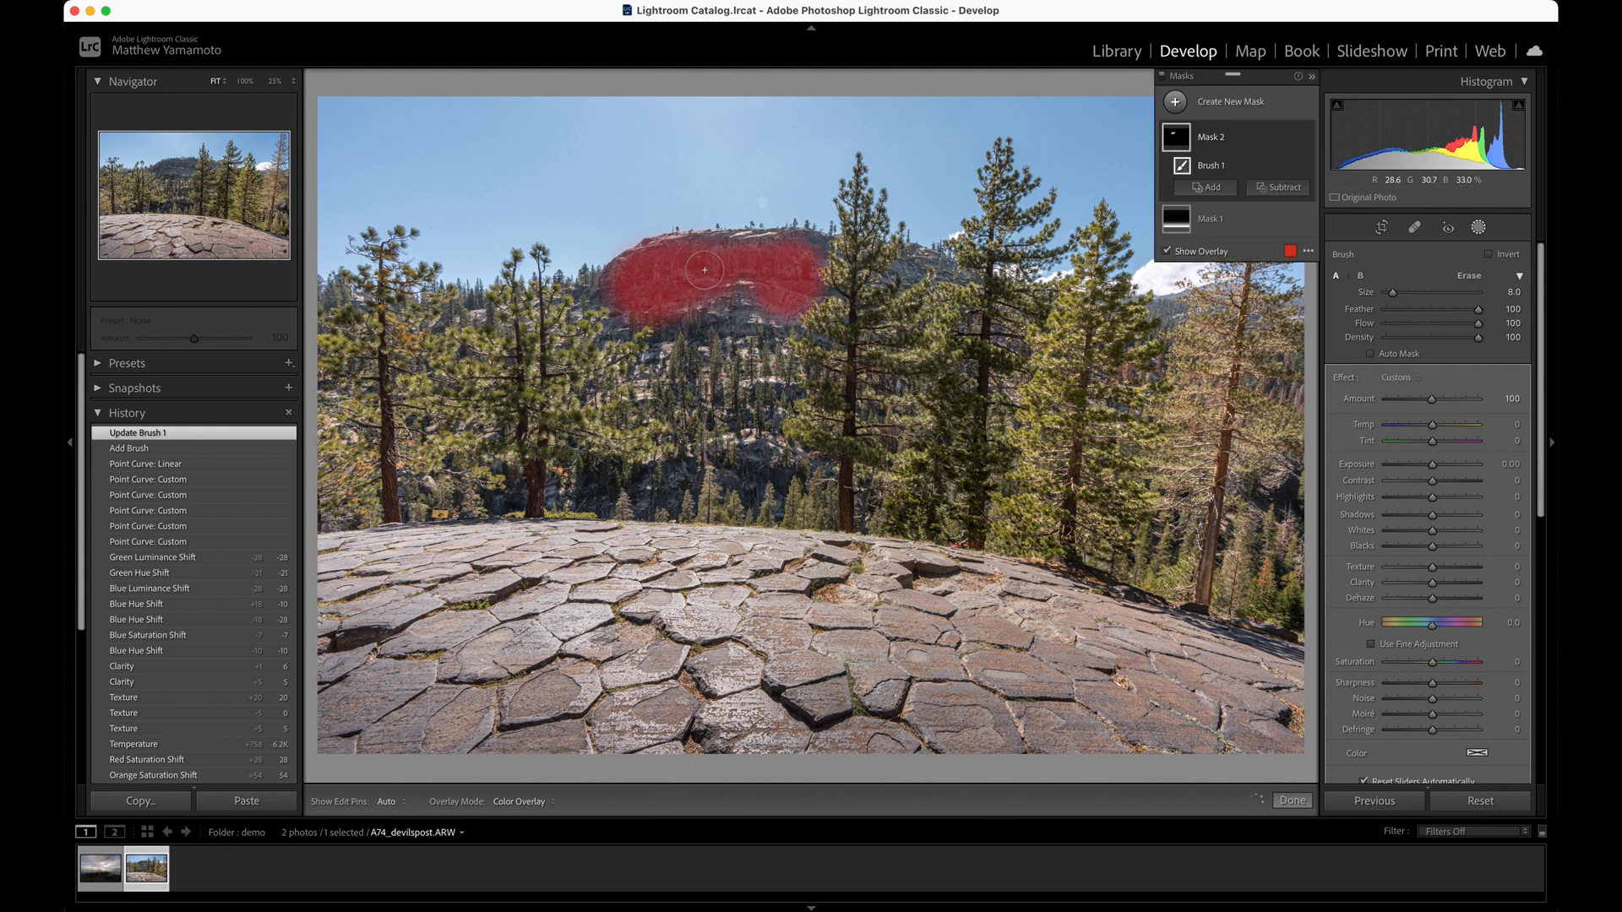
mouse_move(676, 300)
mouse_down()
mouse_move(626, 296)
mouse_move(704, 264)
mouse_up()
click(704, 265)
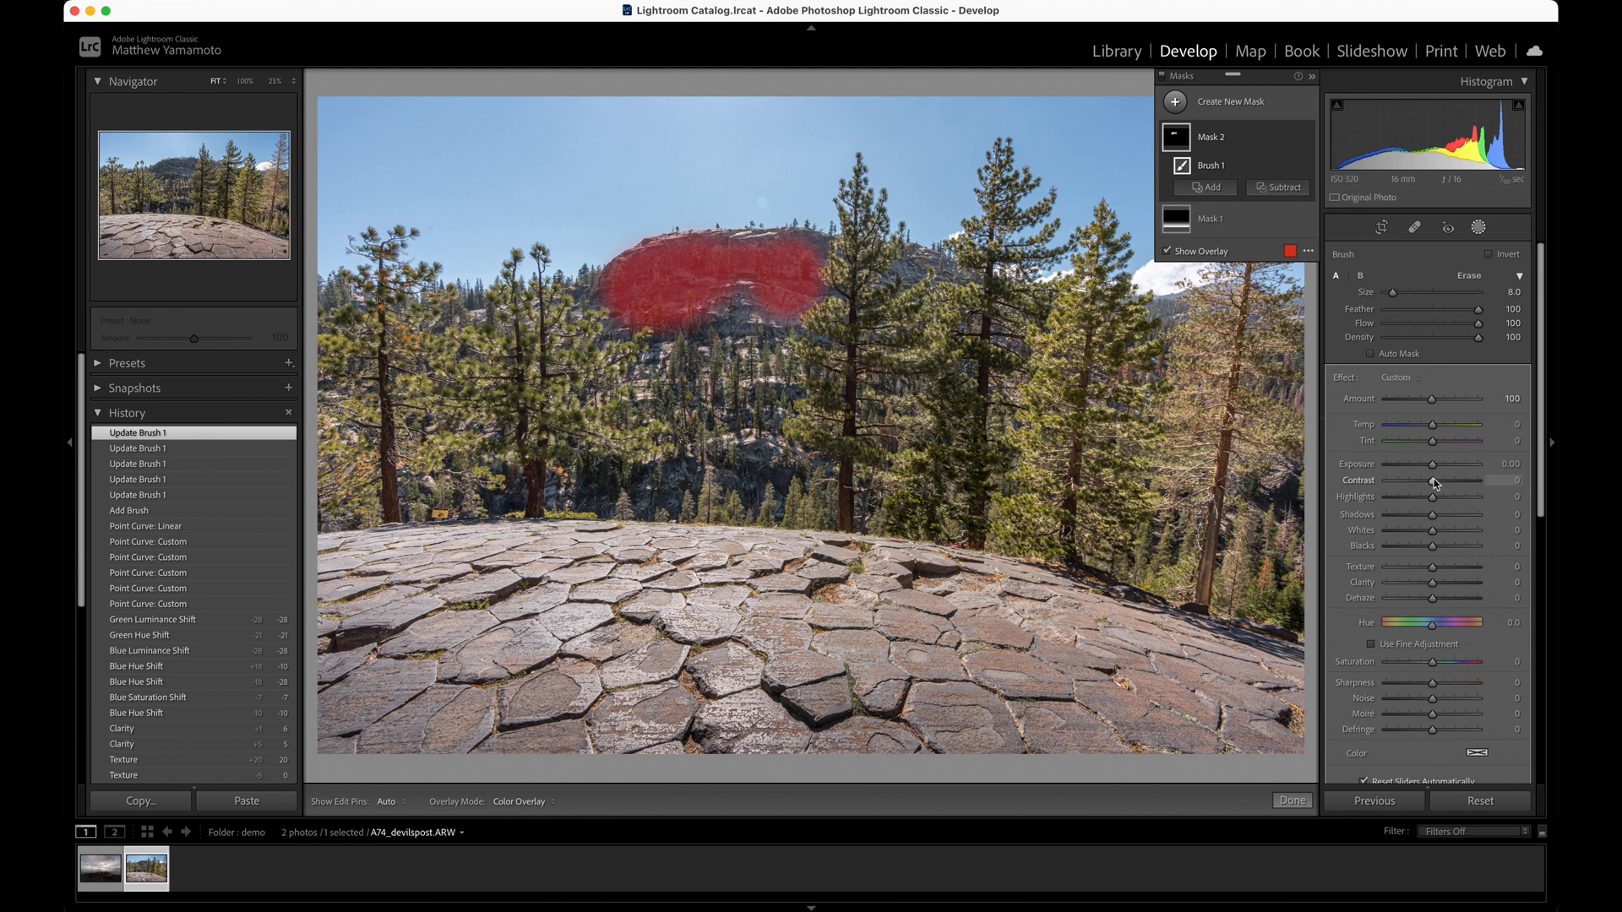
drag(1433, 468, 1433, 468)
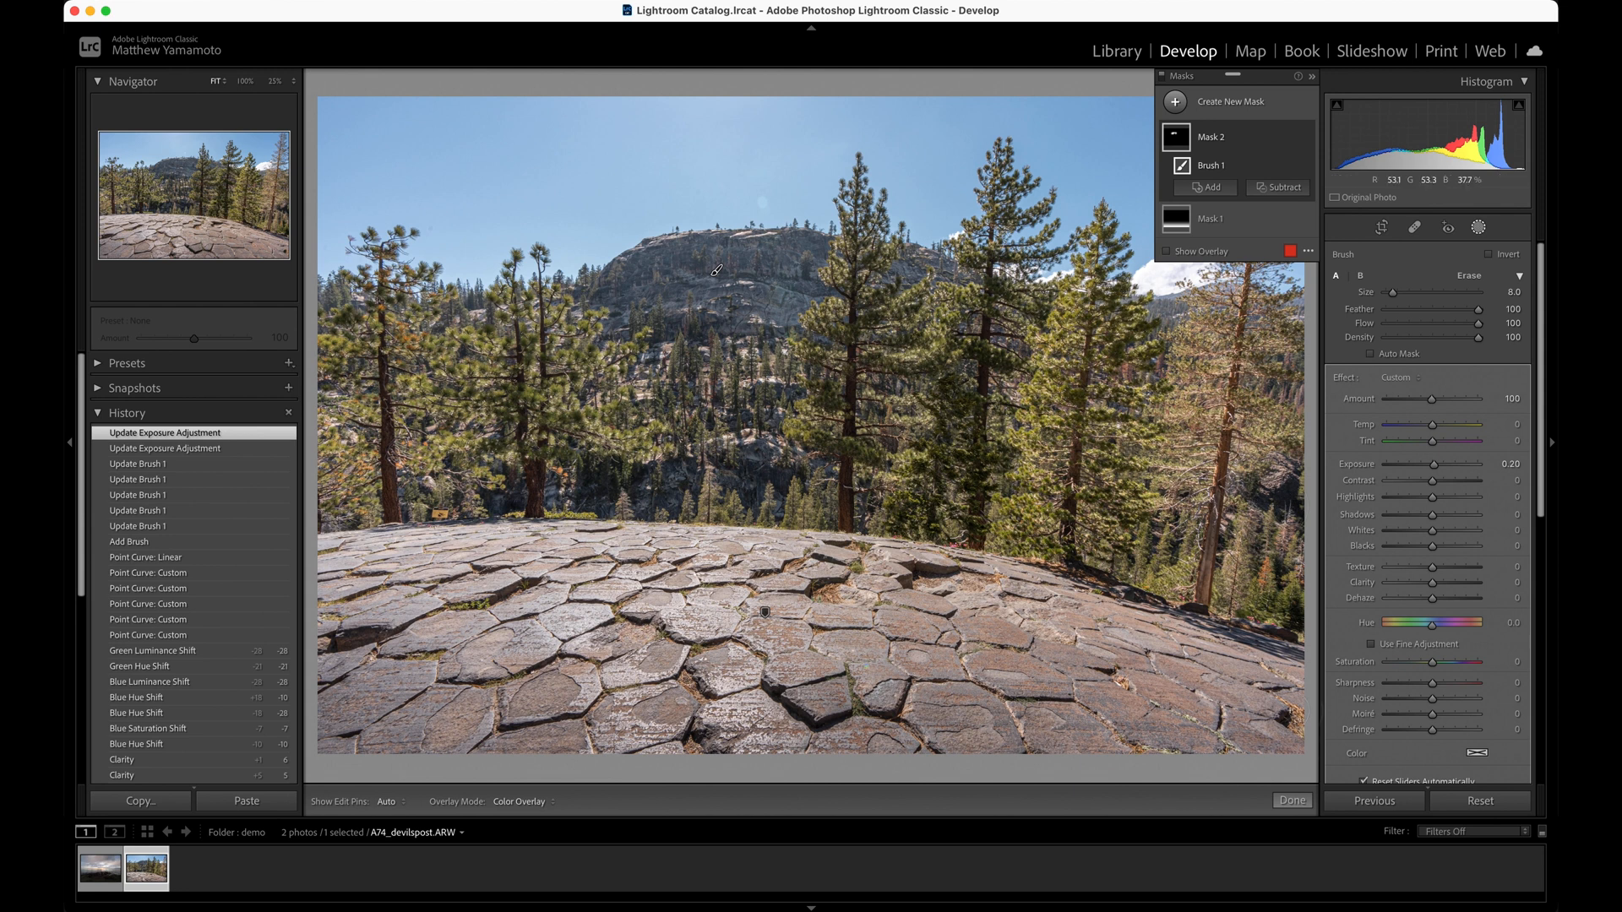
click(1301, 804)
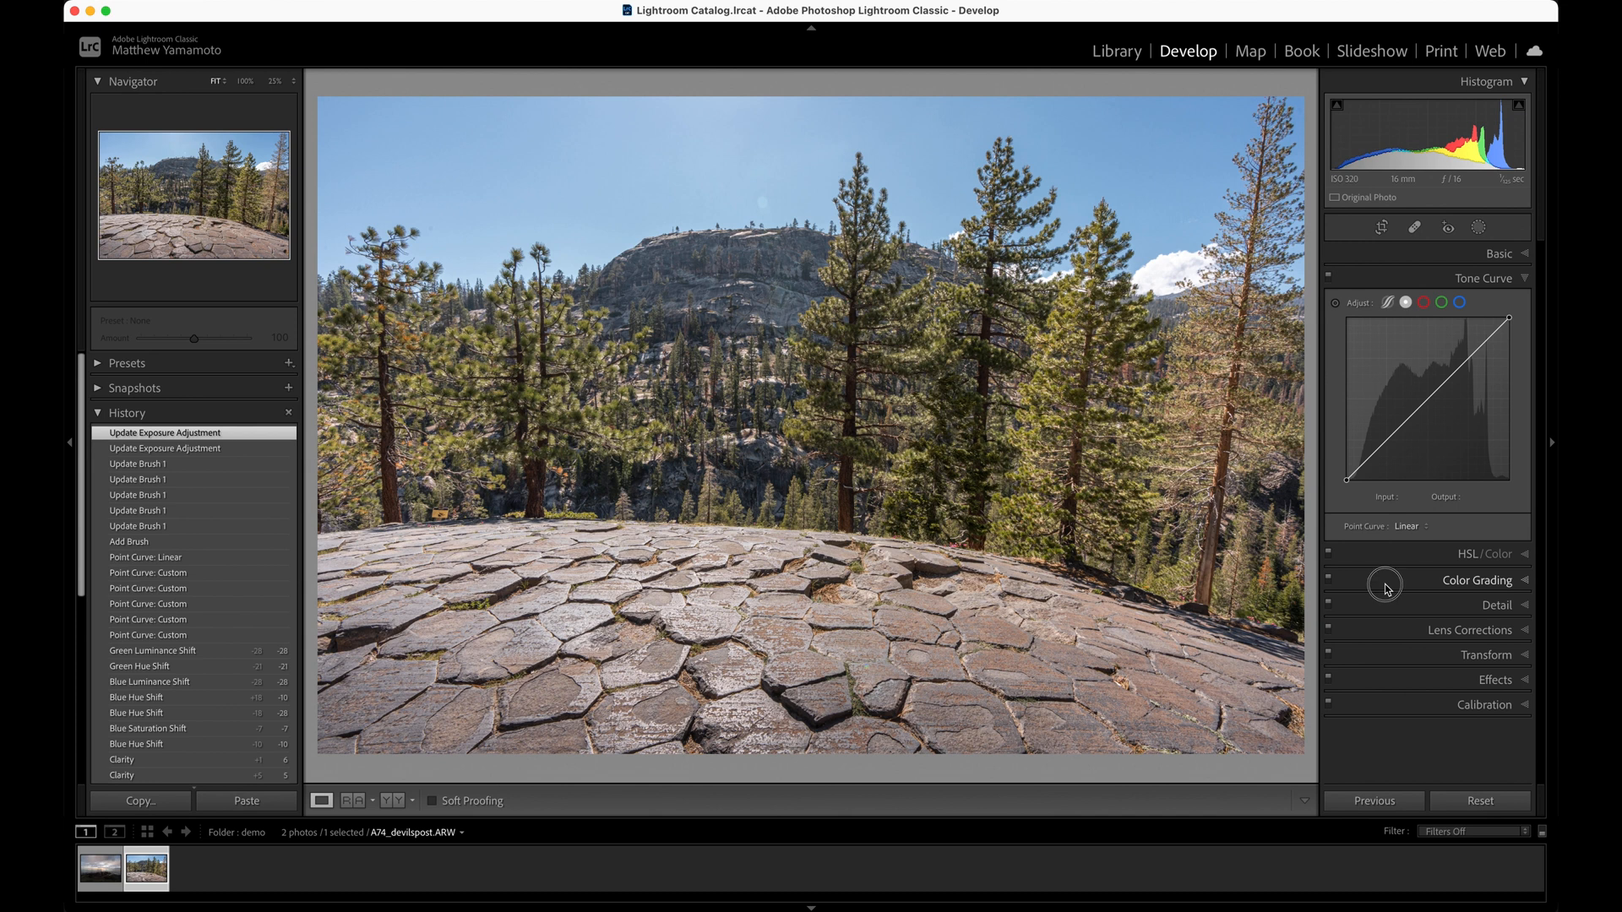
Warm the shadows with color grading, using hue 49, saturation 15 and luminance +8
click(1386, 584)
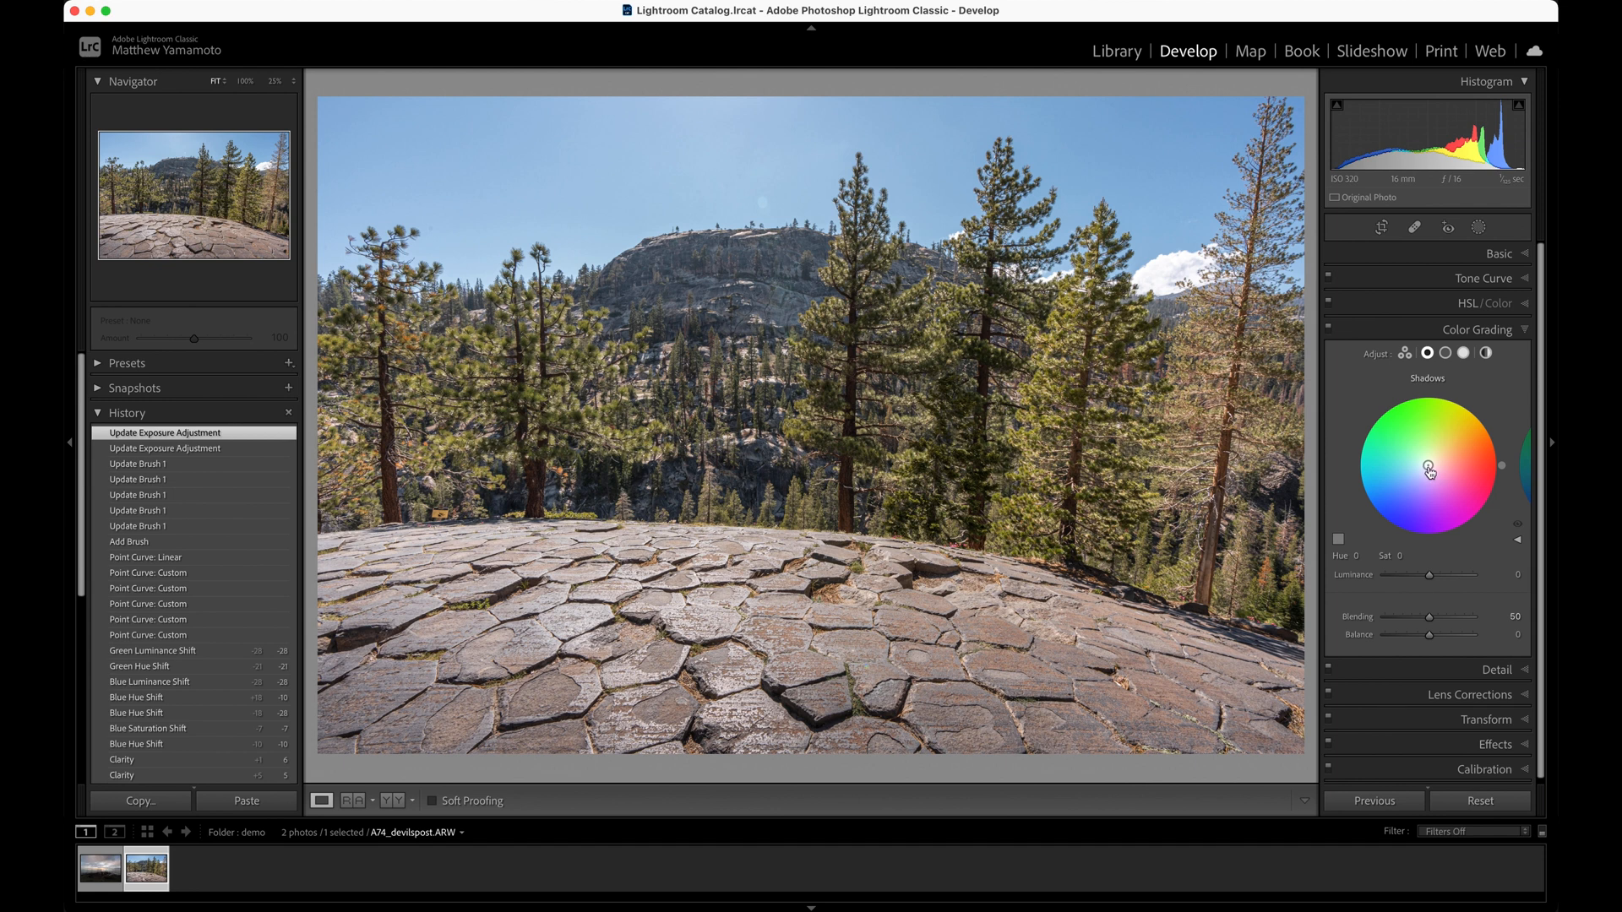
drag(1430, 470, 1435, 458)
drag(1437, 454, 1439, 459)
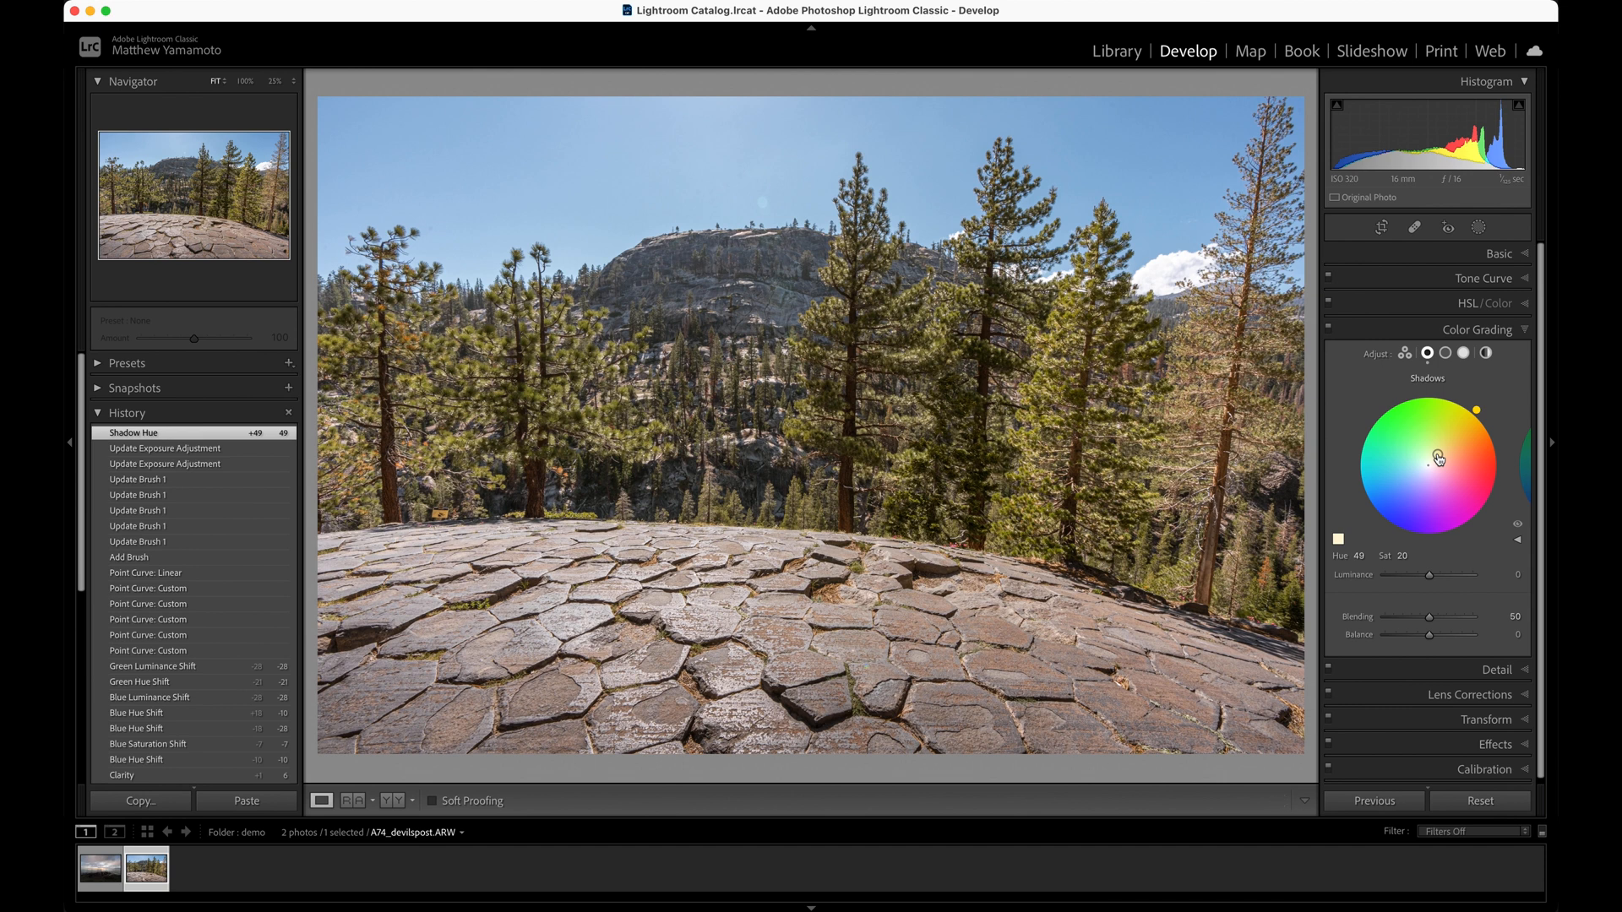
click(1402, 556)
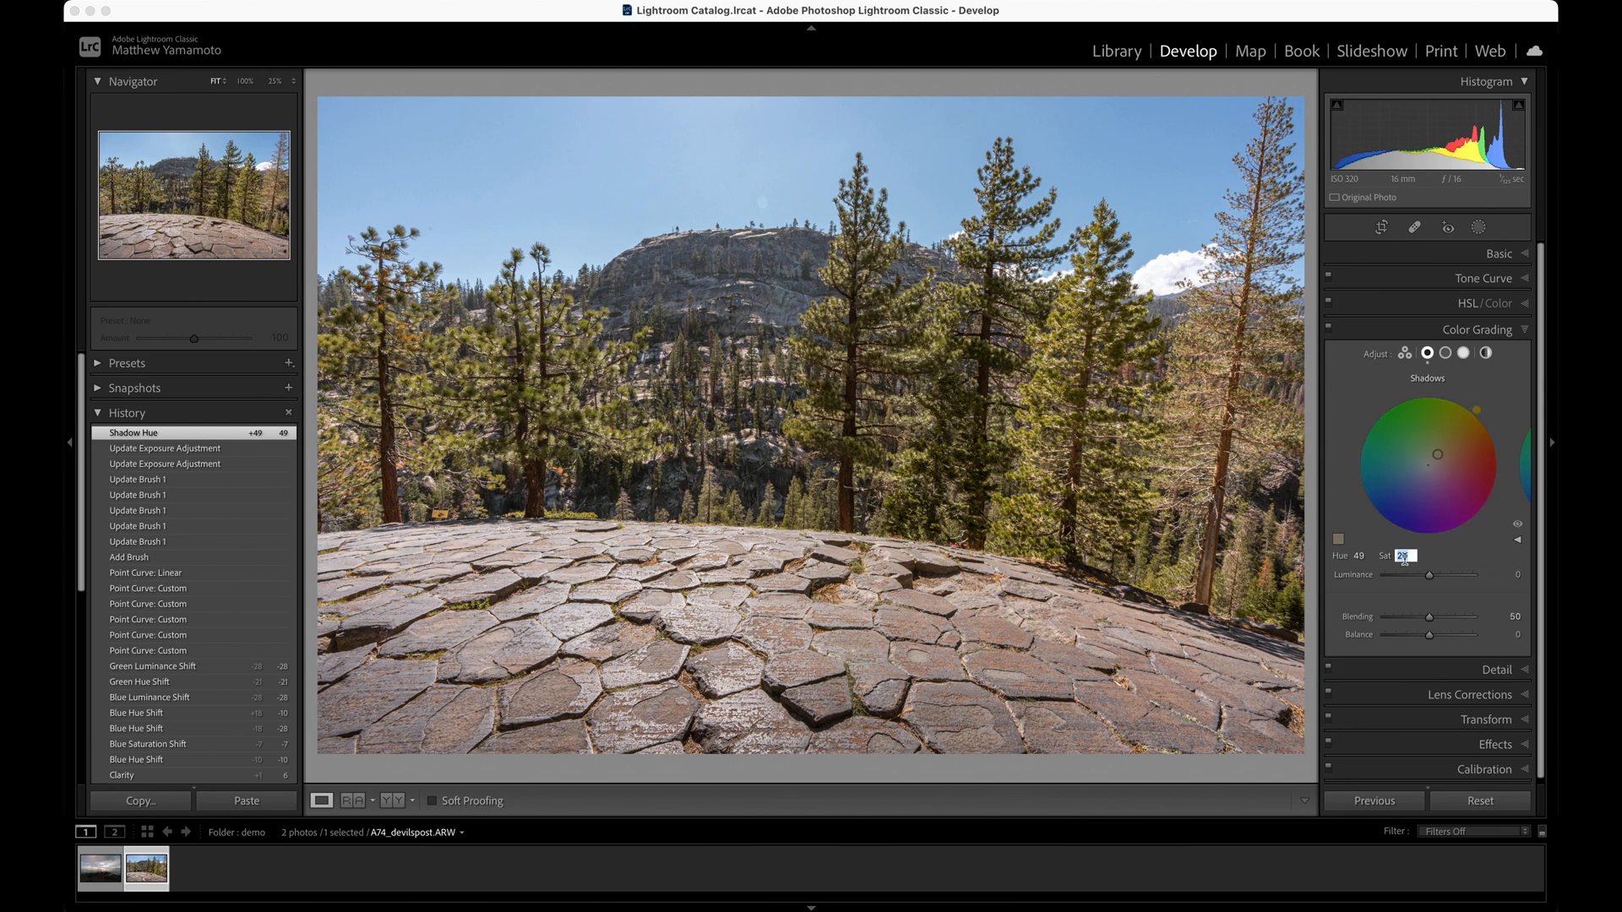
text(15)
key(Return)
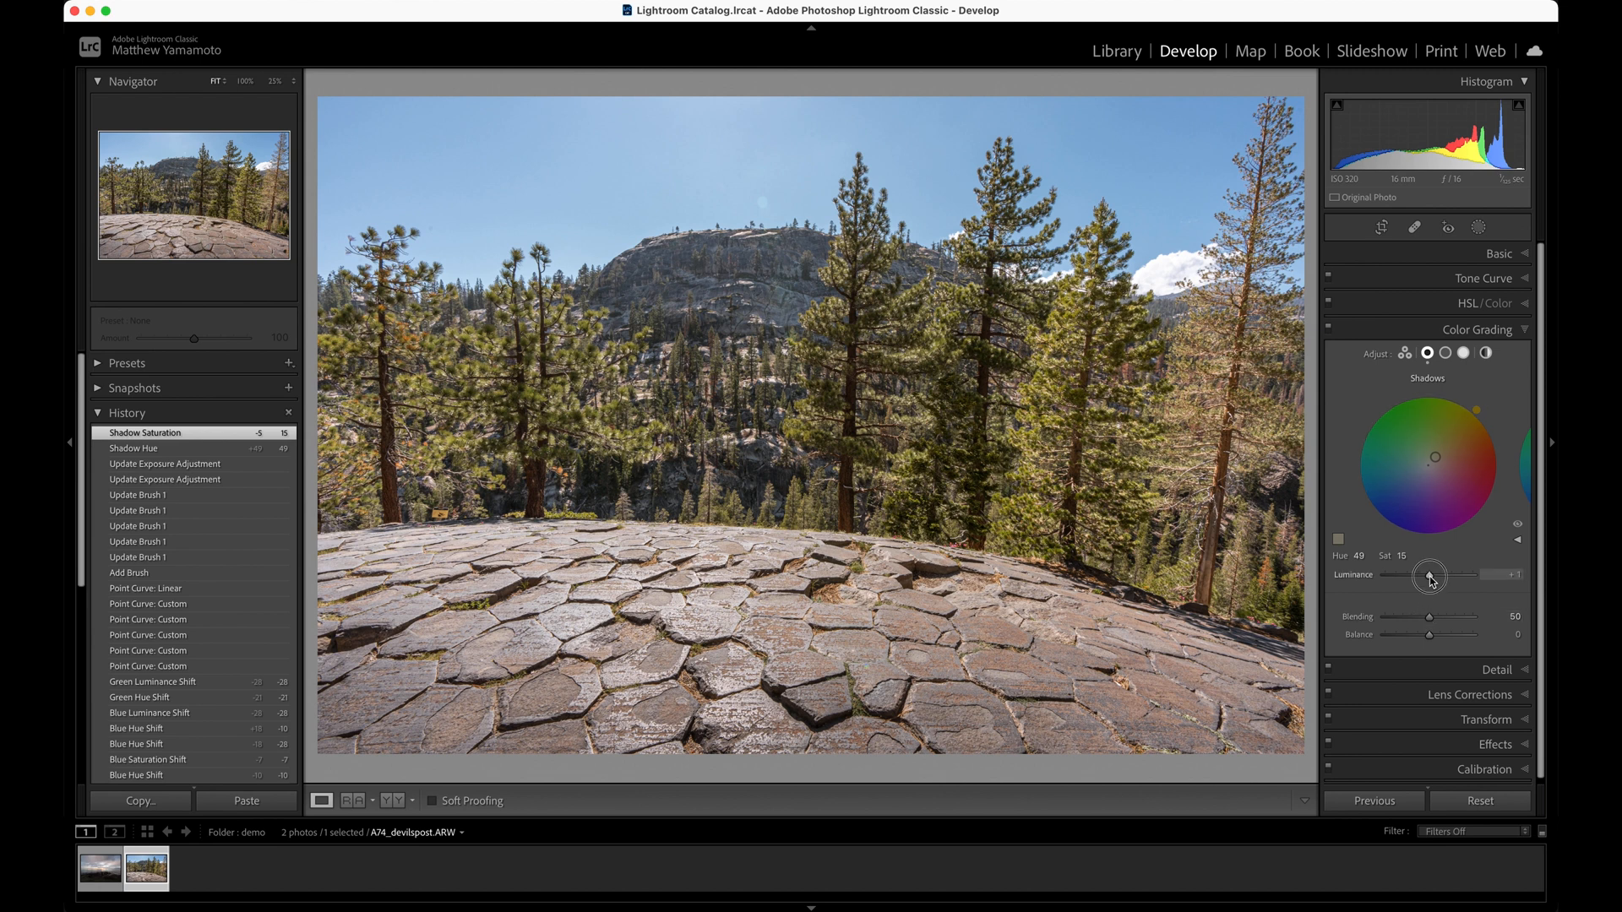
drag(1431, 579, 1434, 581)
Compare the photo with the color grading turned off and on
click(1329, 329)
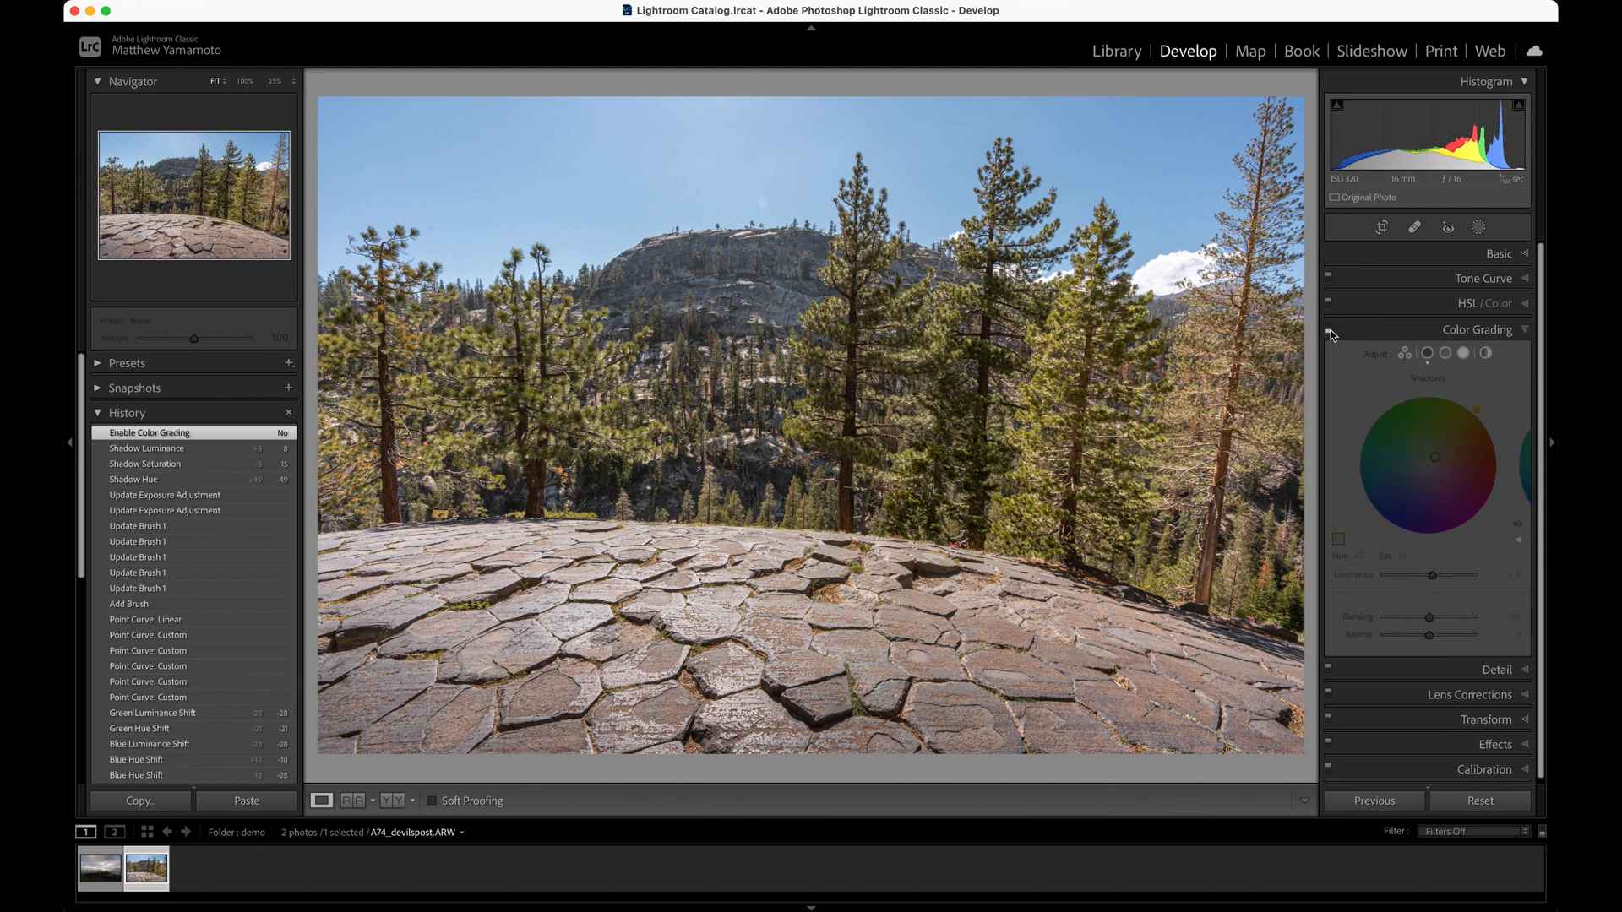
click(1329, 329)
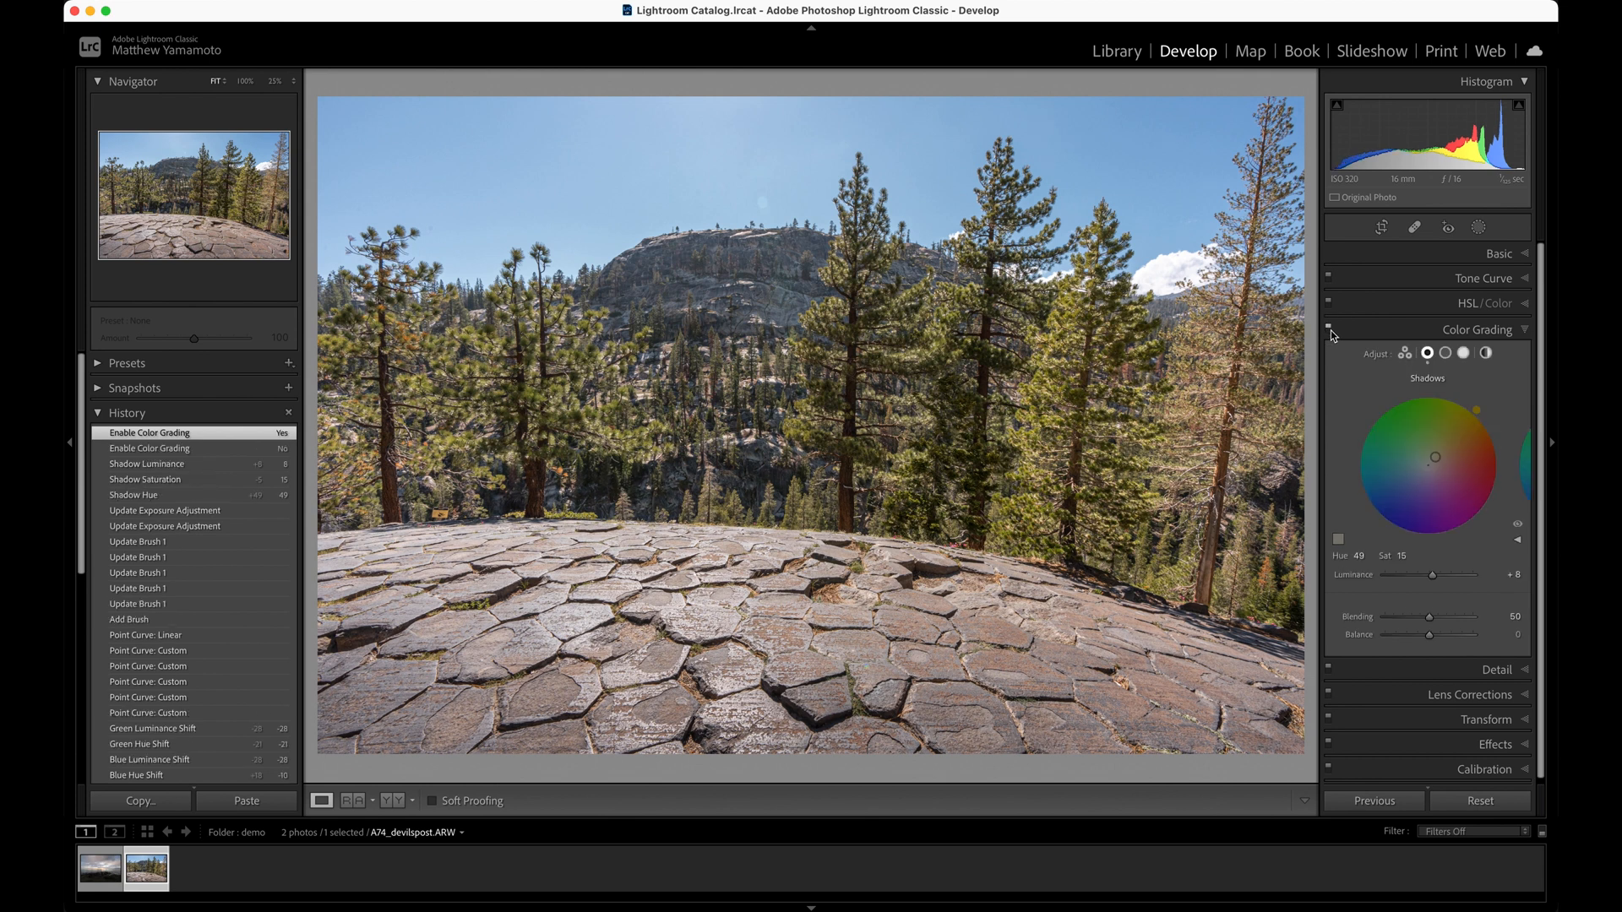
click(1331, 331)
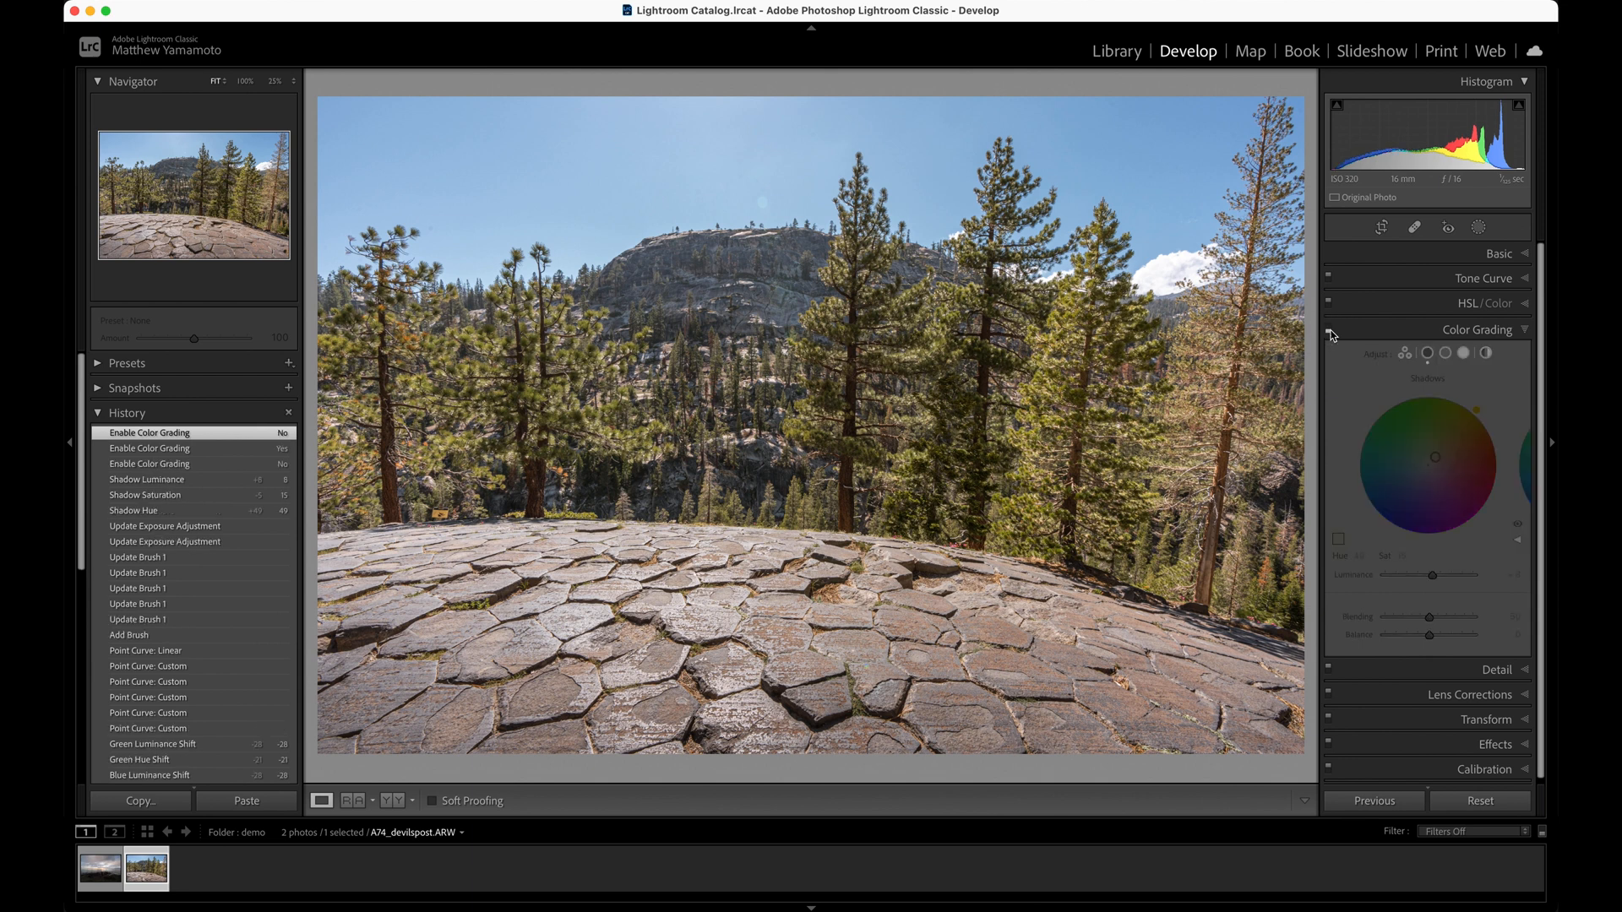
click(1330, 332)
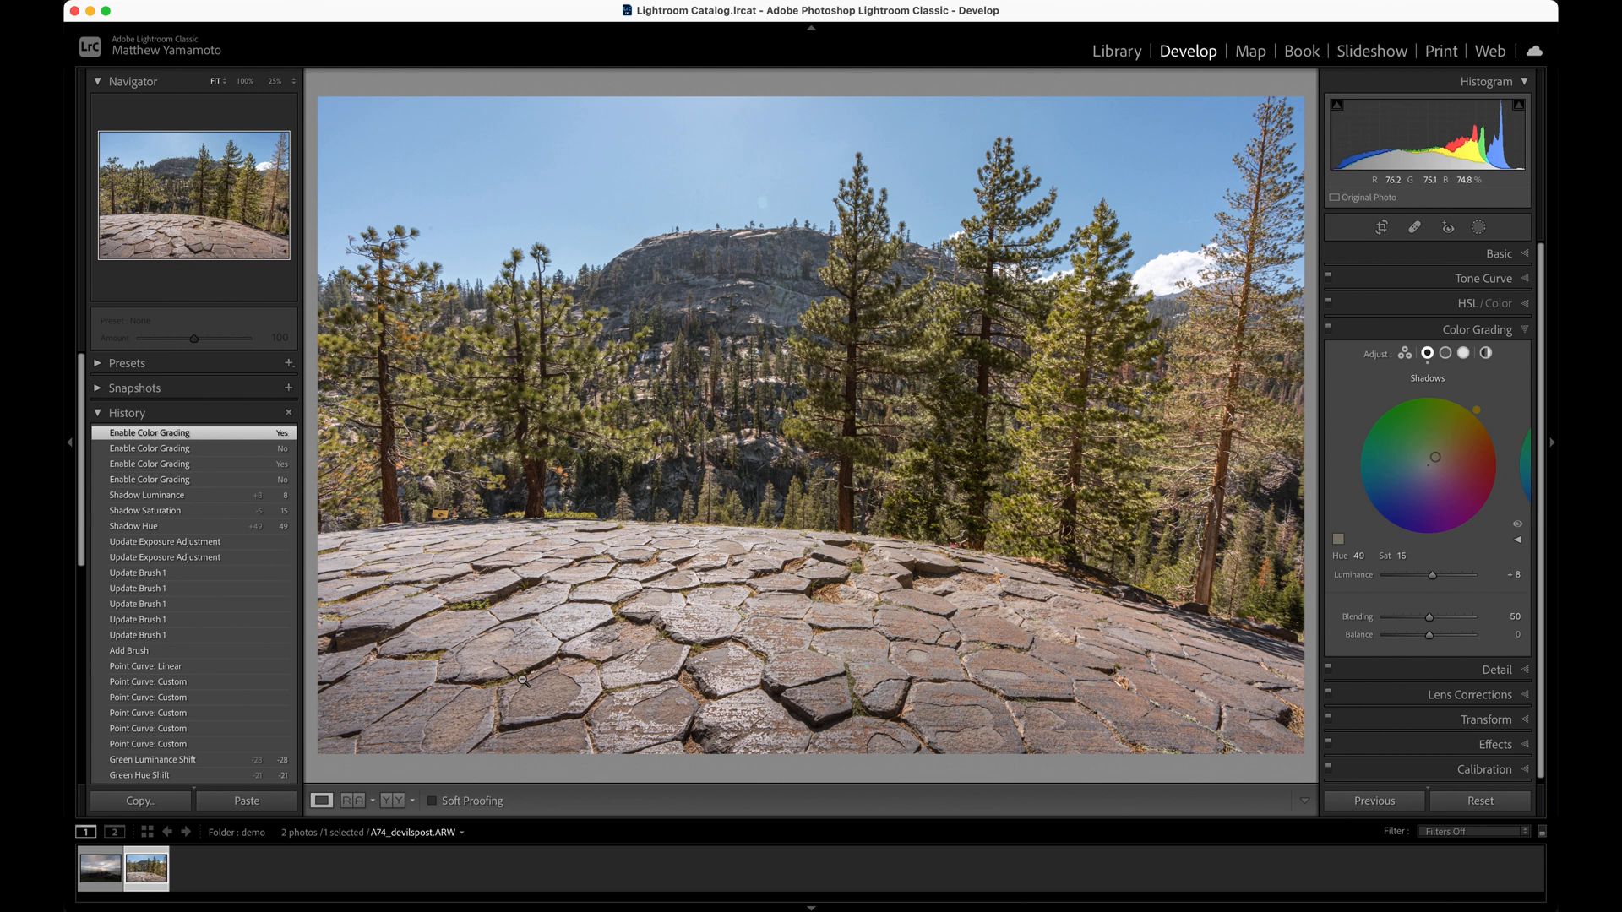
Open the photo in Adobe Photoshop 2022 and add a gradient fill layer with the Radial style
right_click(153, 866)
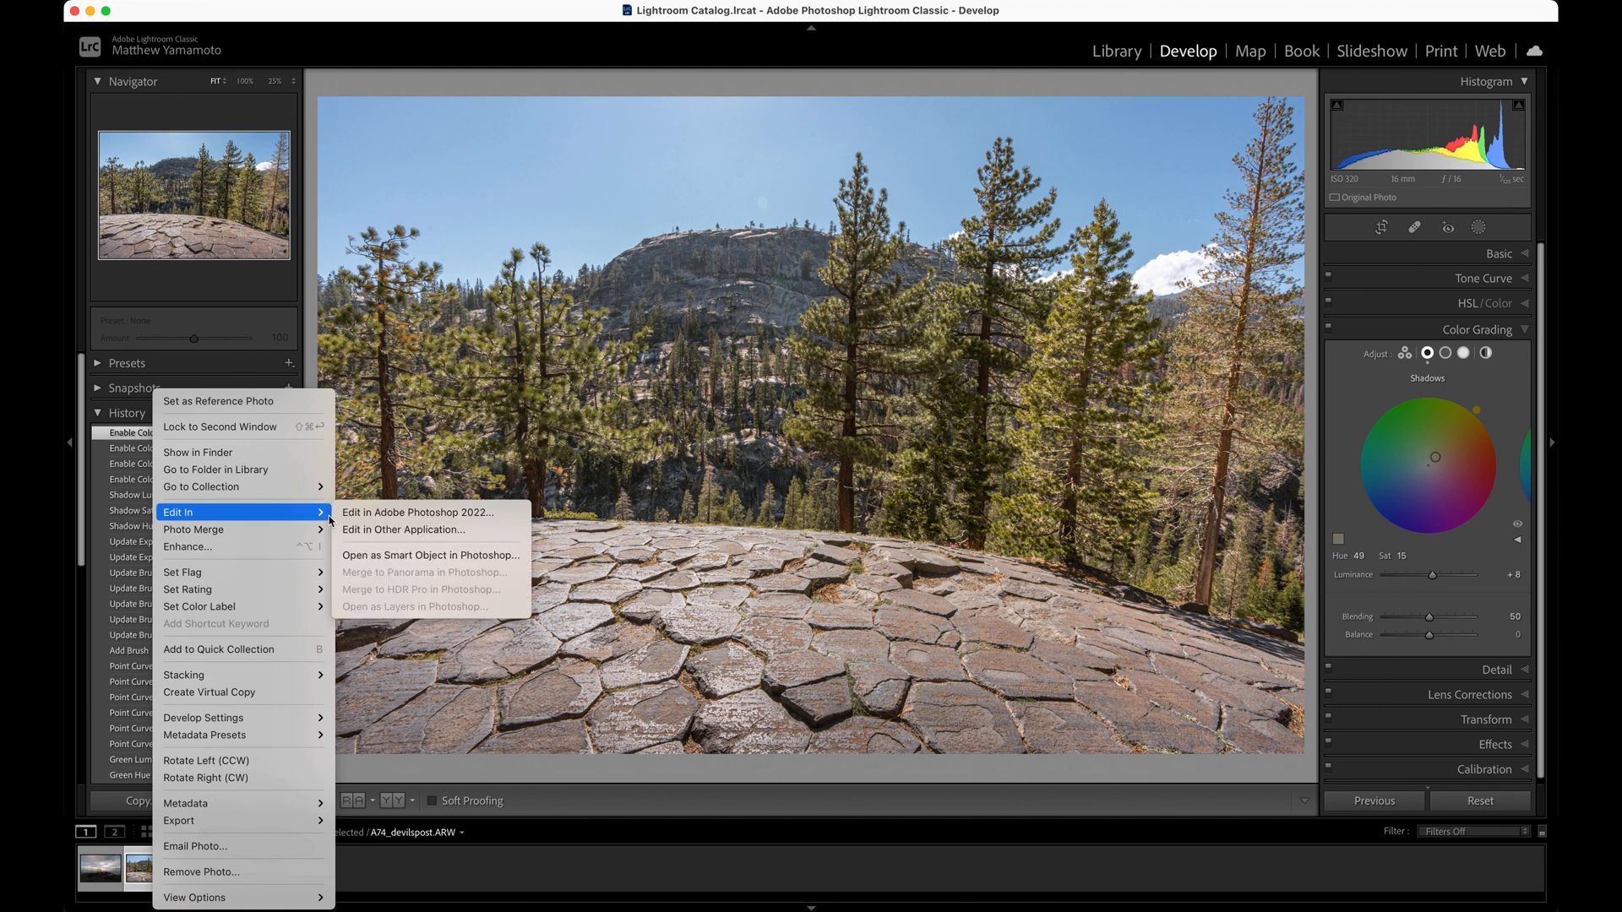
click(374, 513)
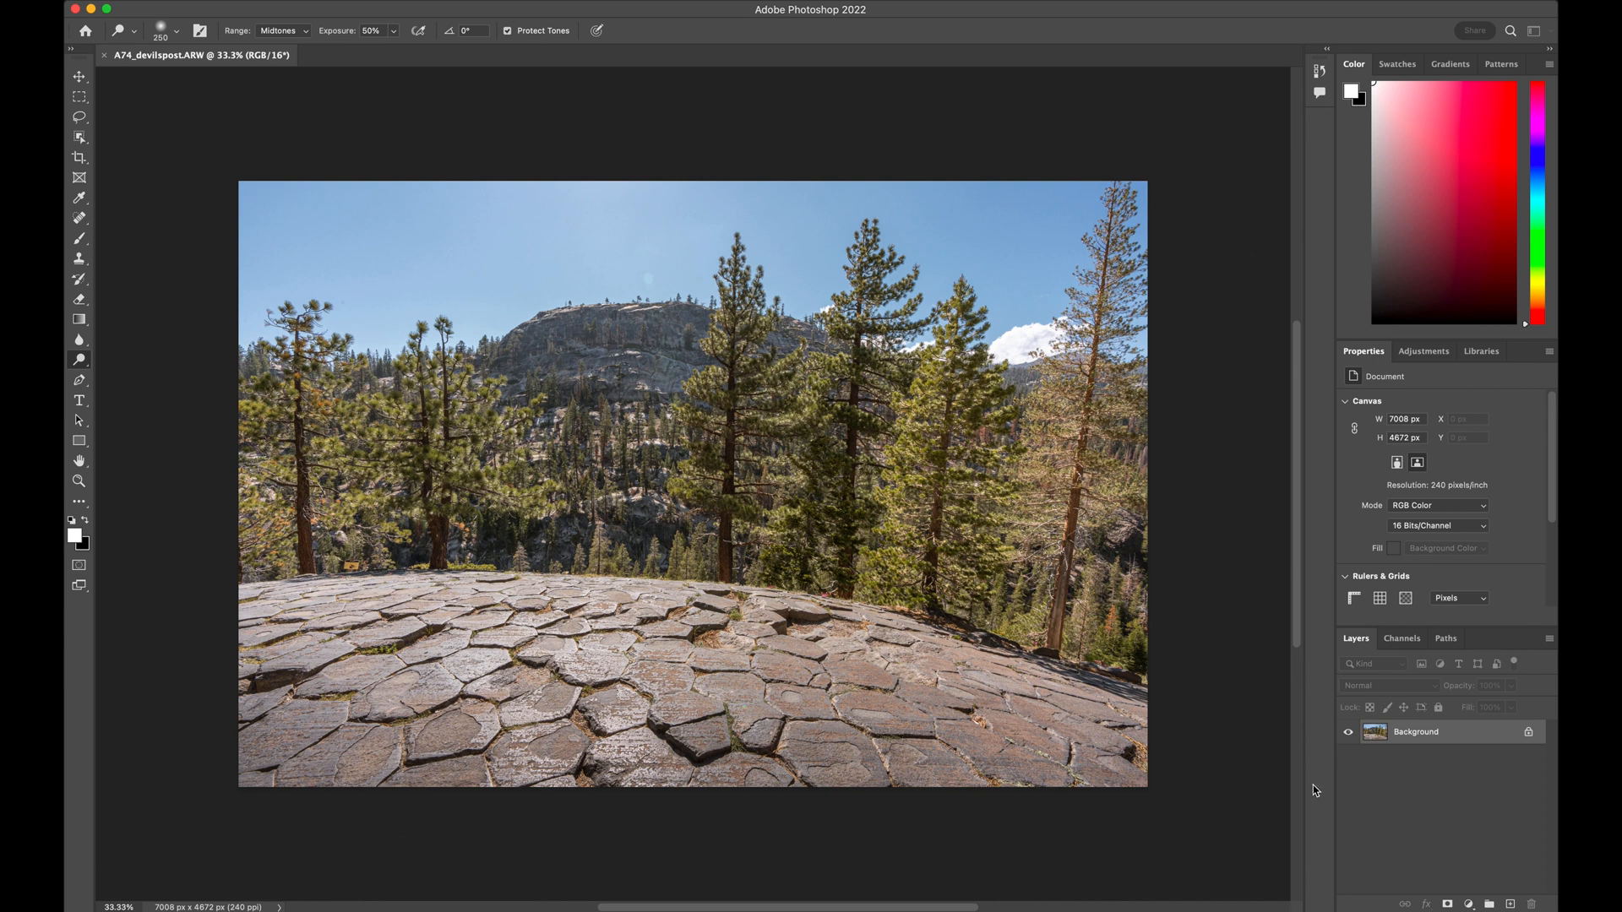
click(1469, 906)
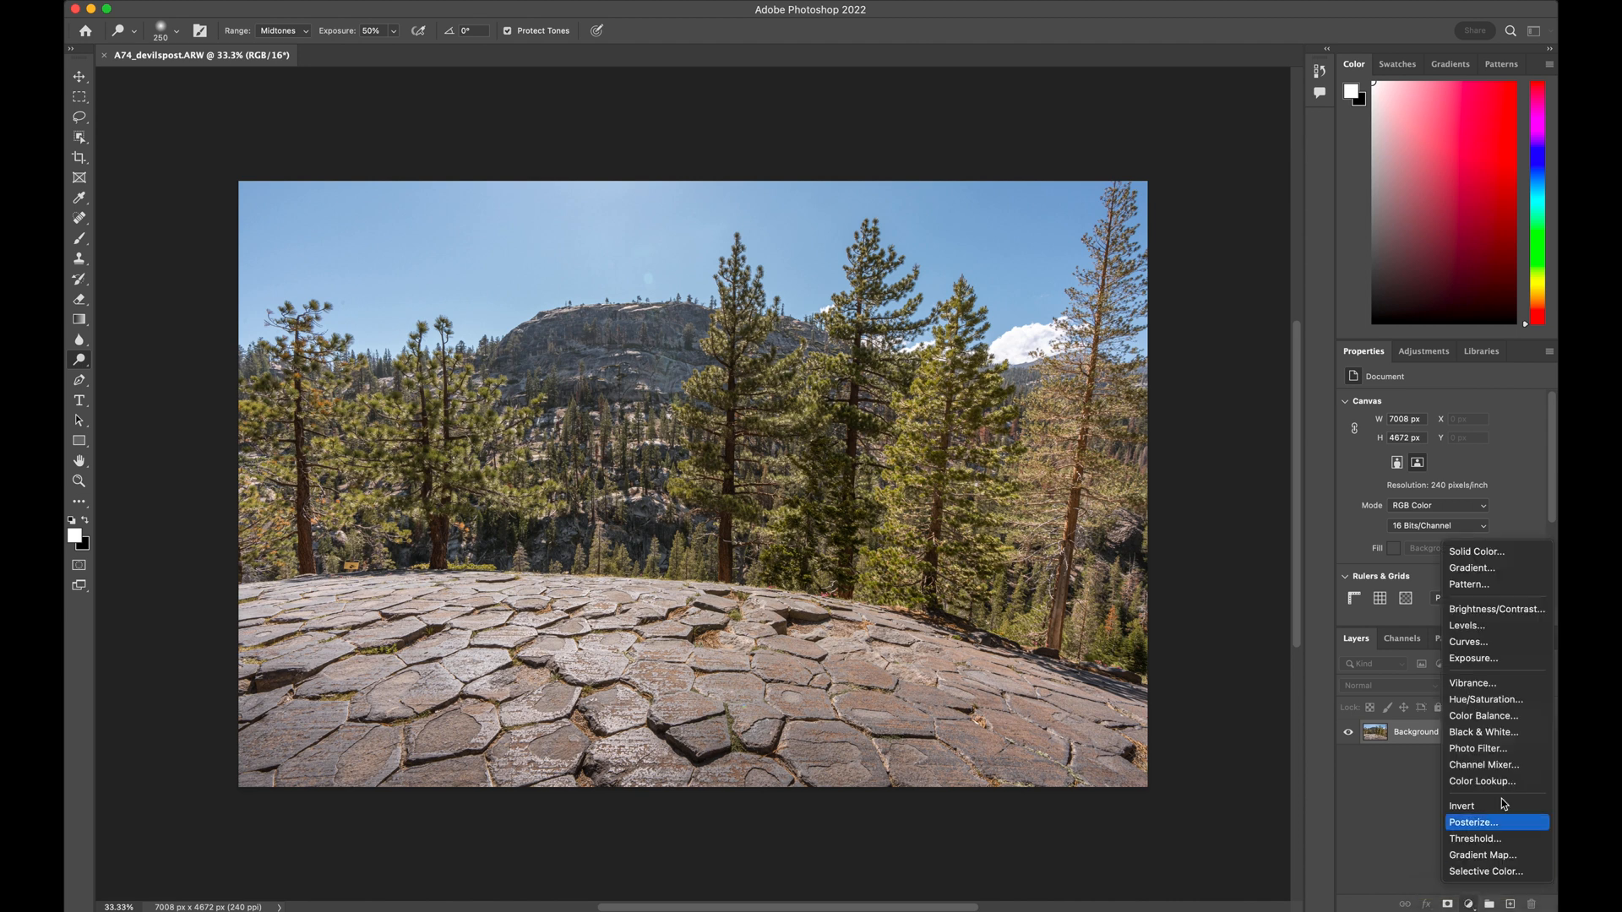
click(1476, 571)
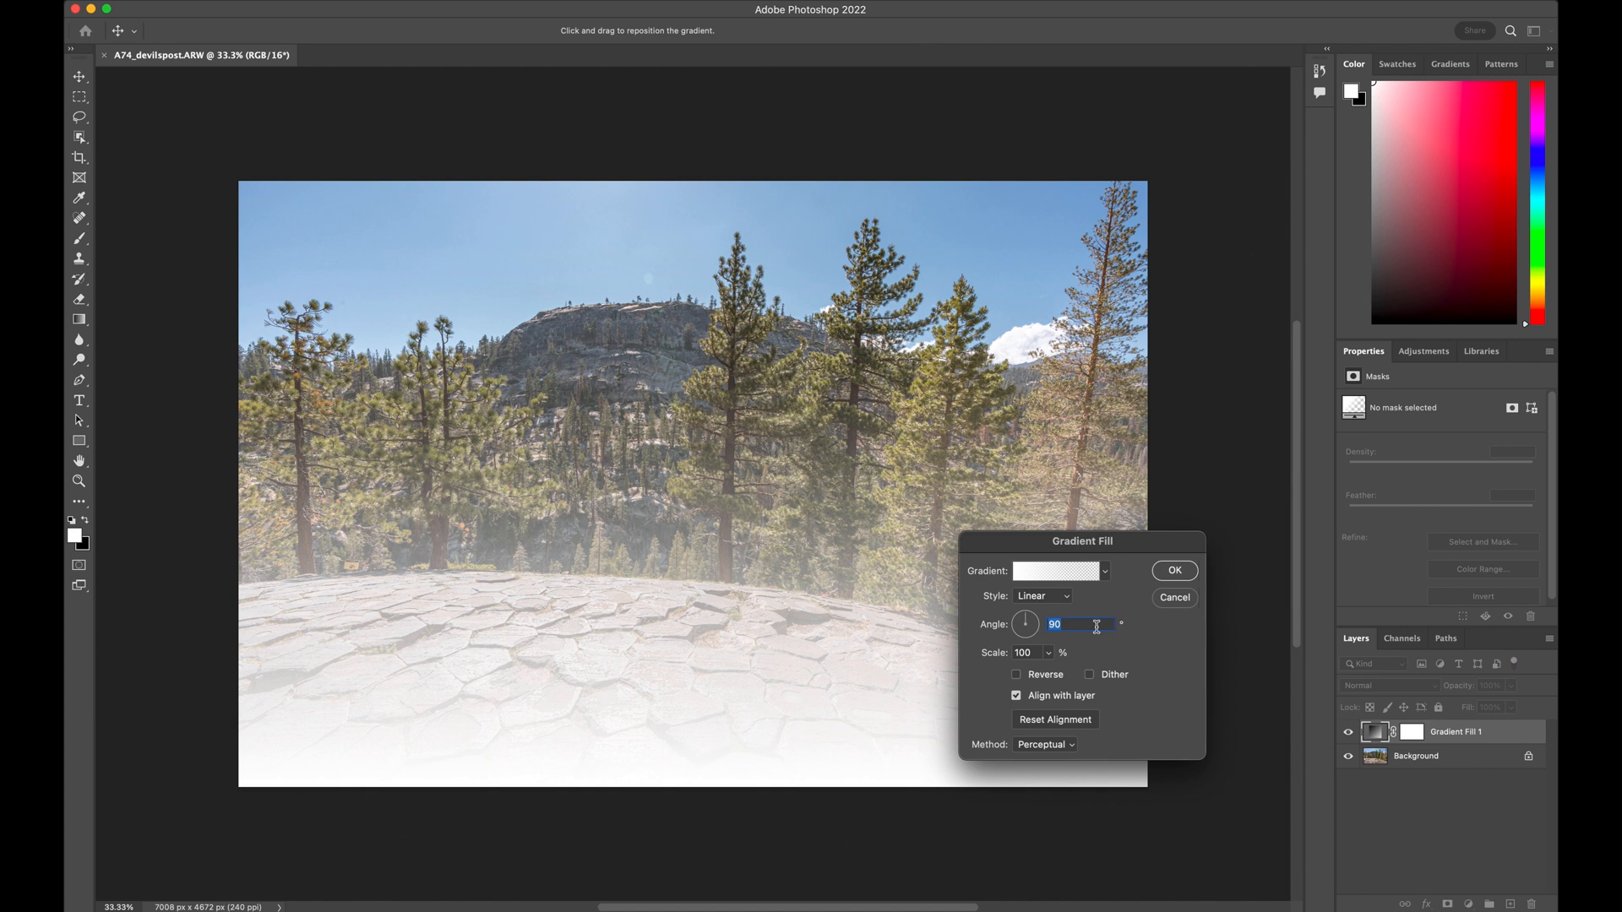
click(1066, 600)
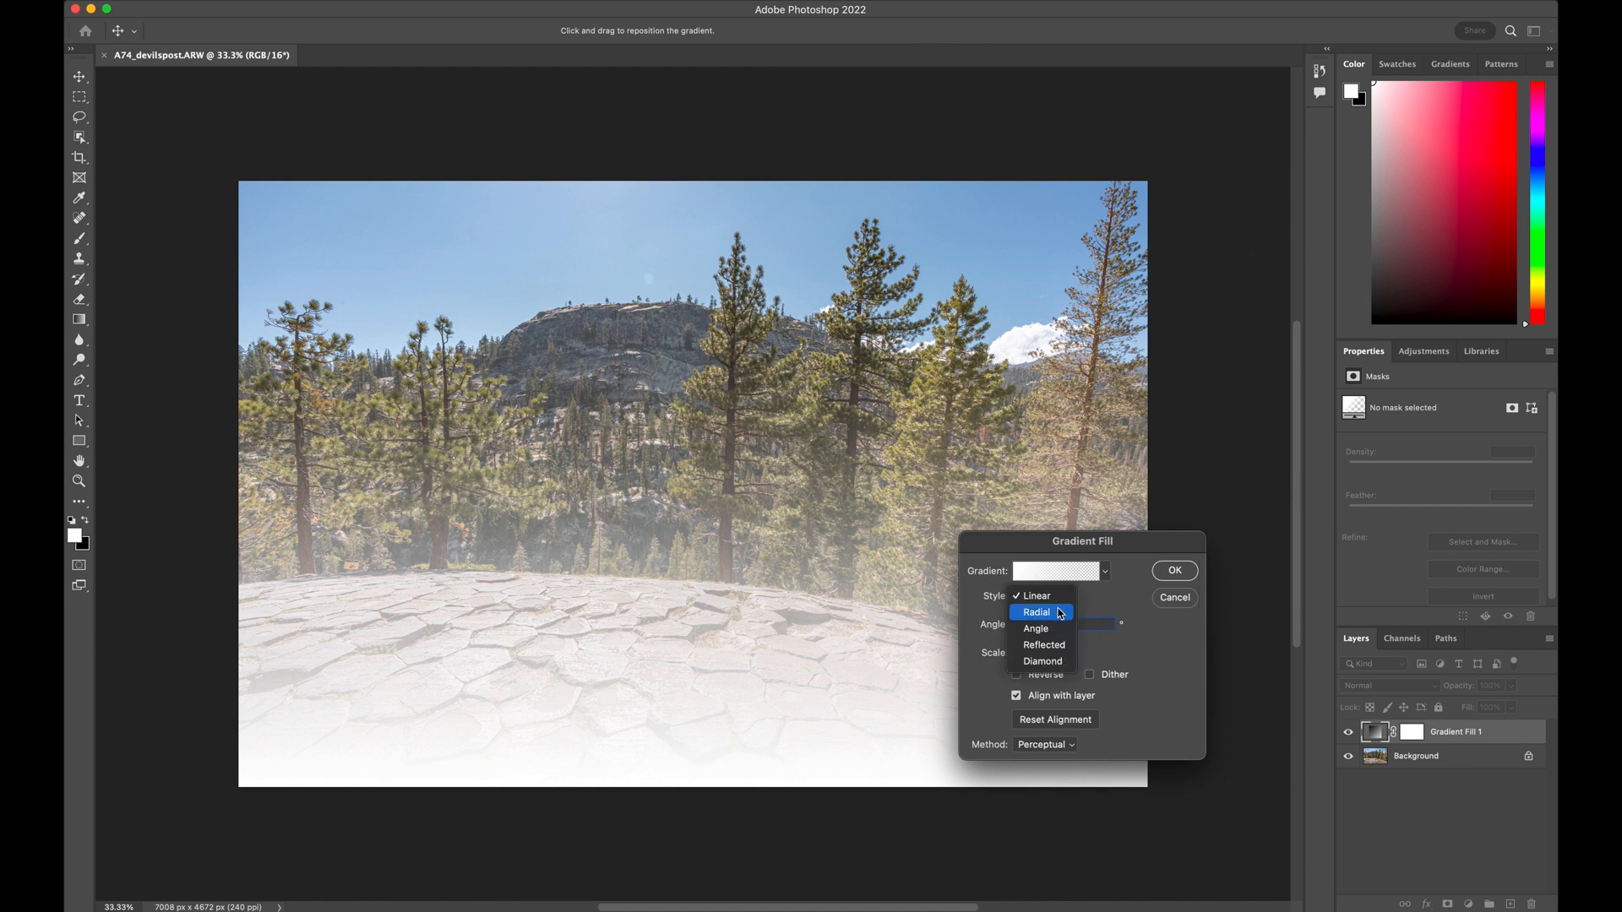
click(1037, 613)
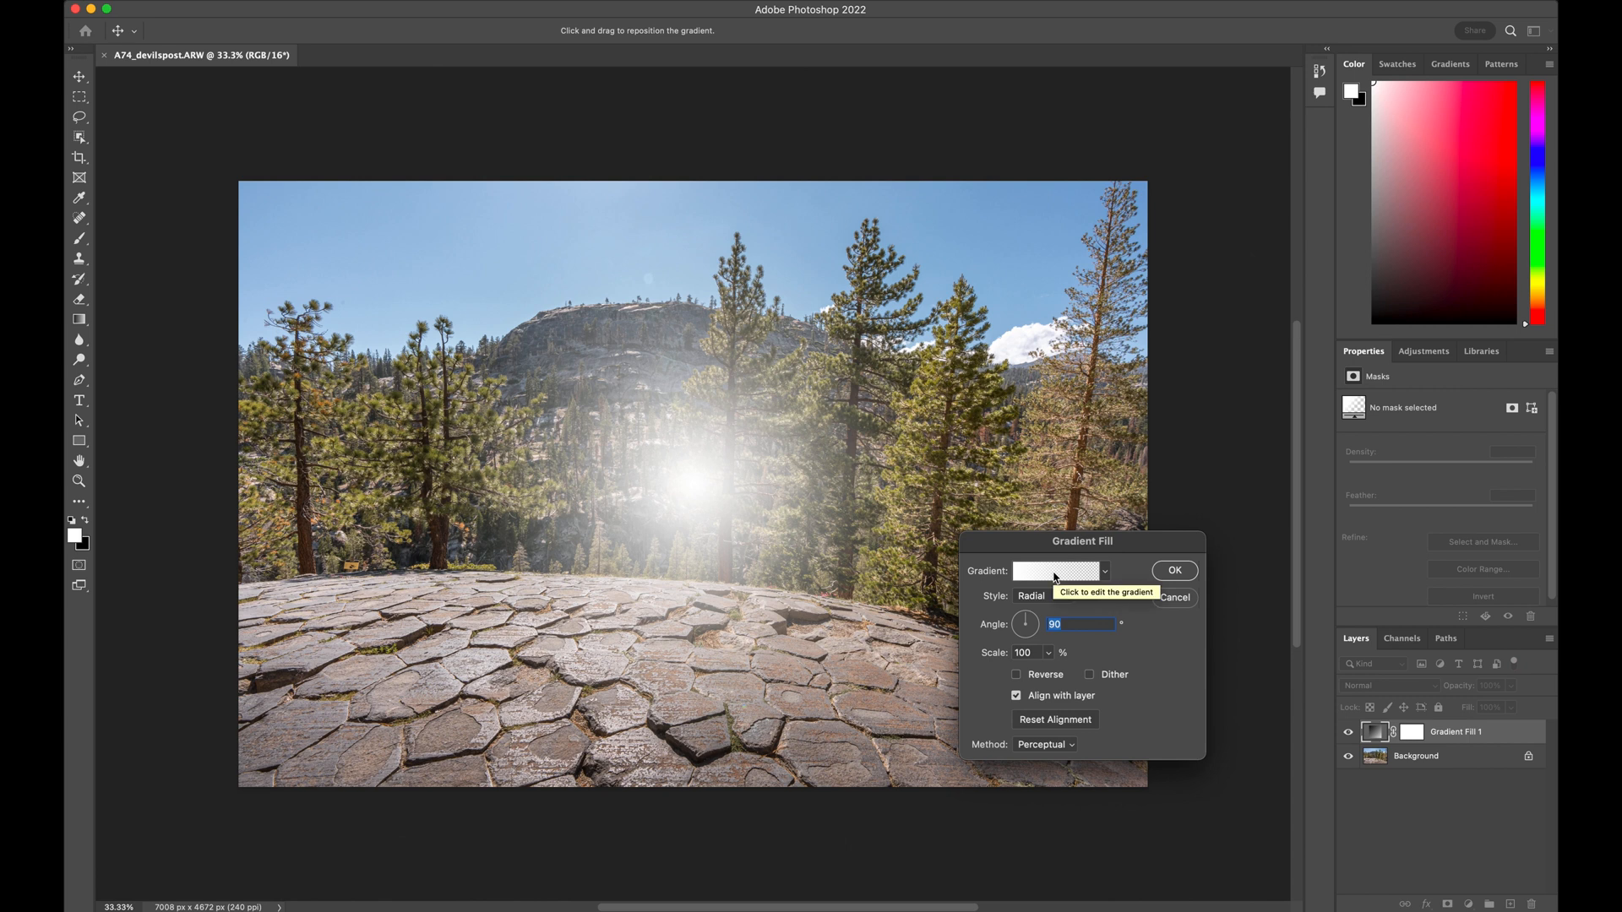
Set the gradient's starting color stop to a bright yellow with hue 61
click(1055, 575)
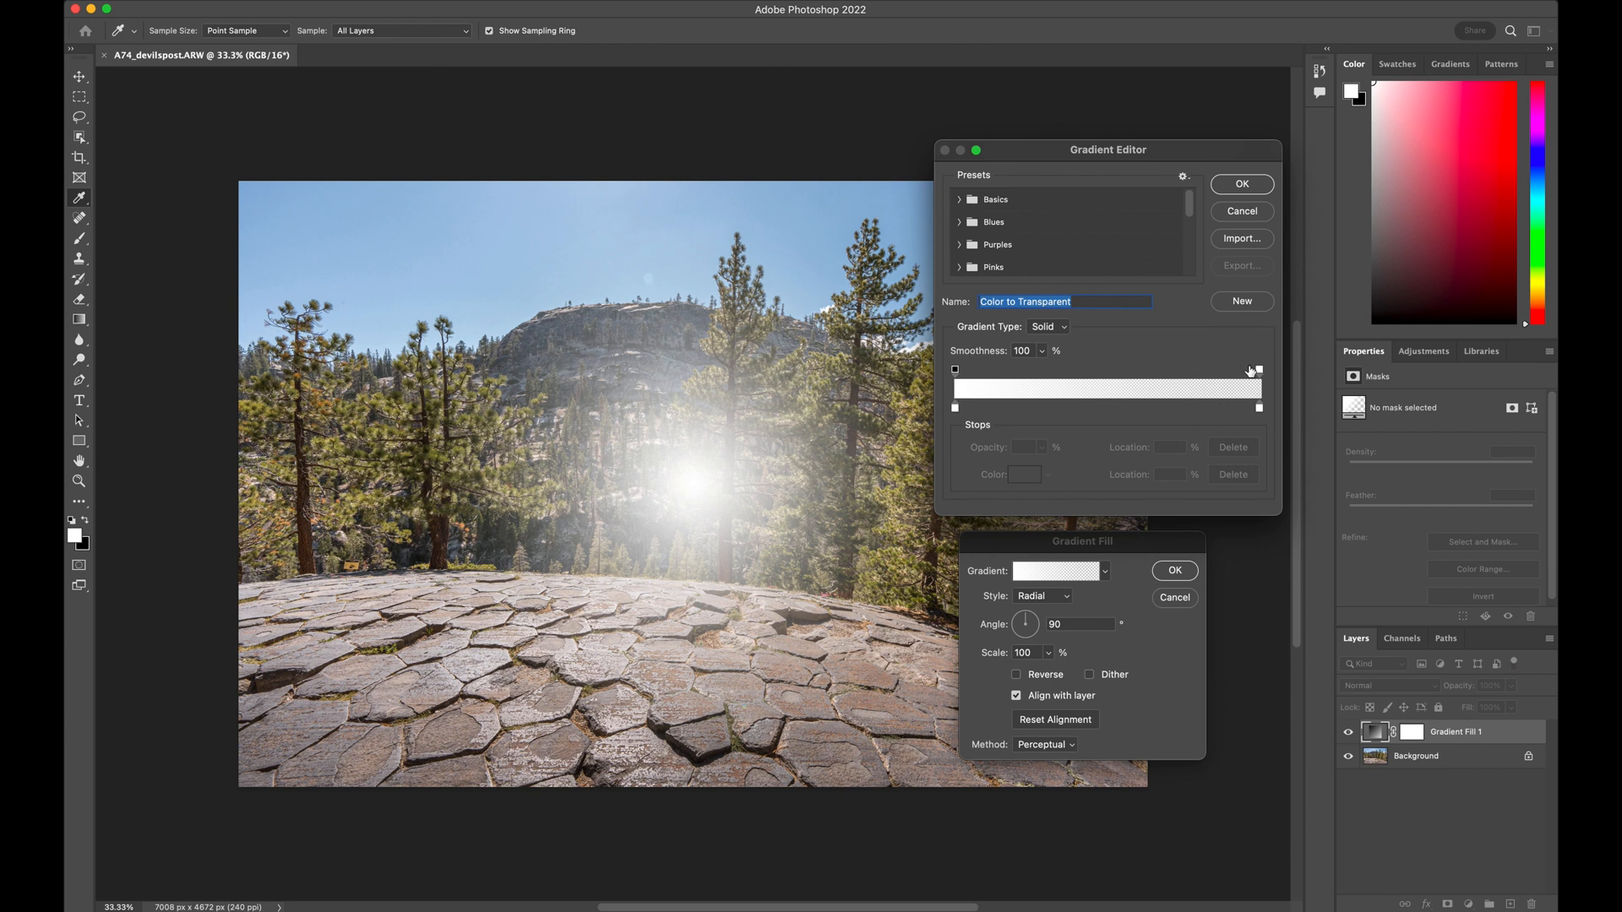
click(956, 370)
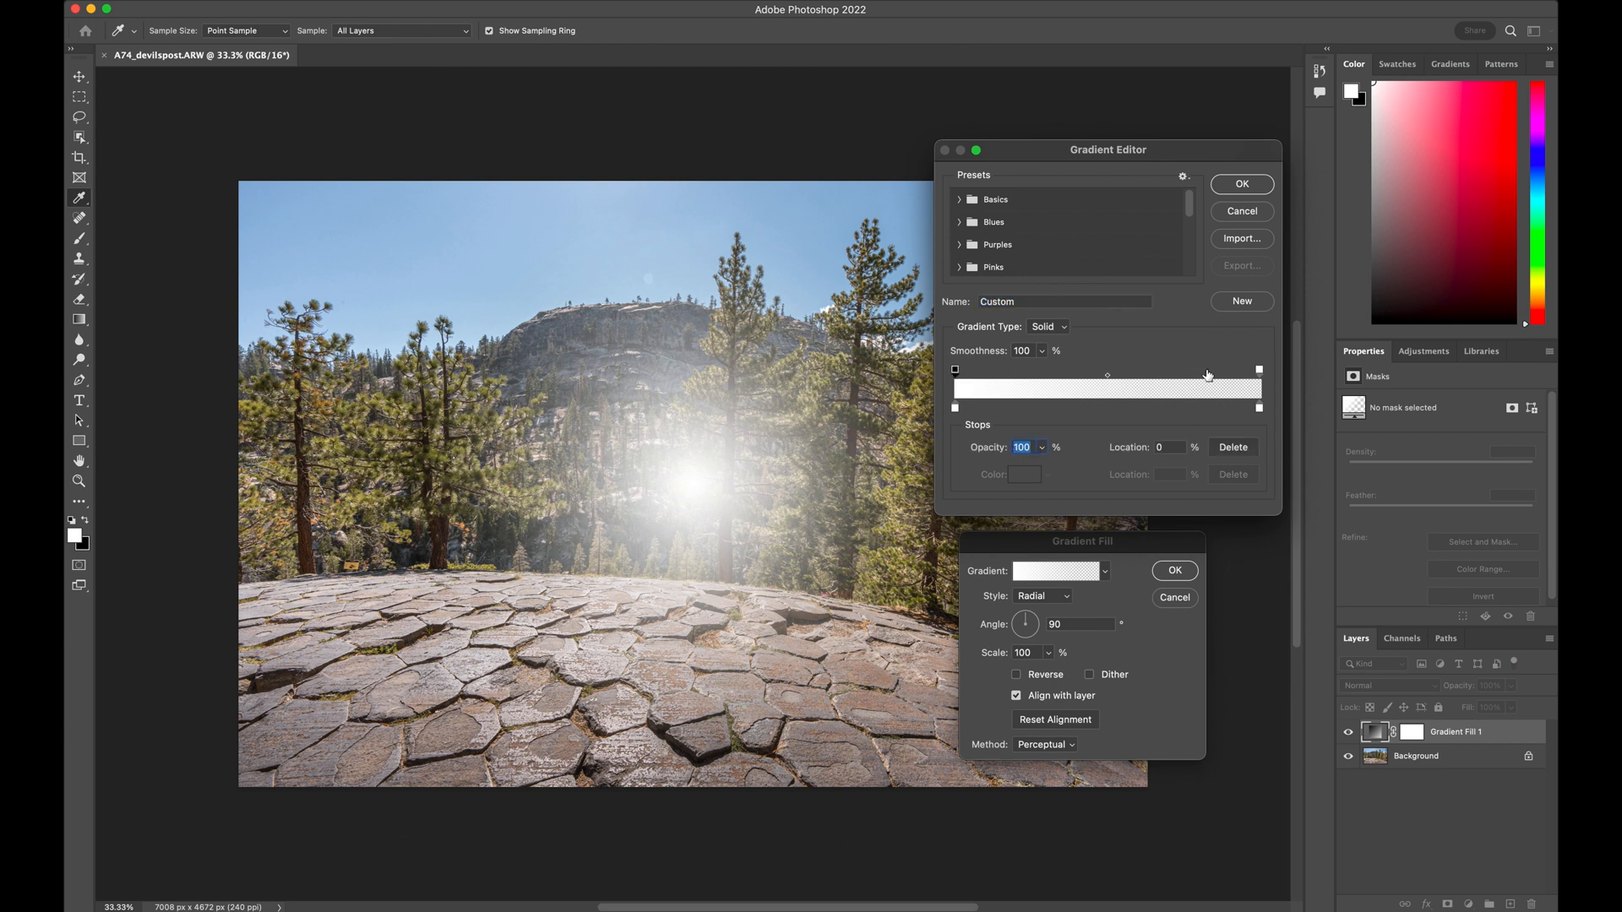
click(1261, 371)
click(955, 410)
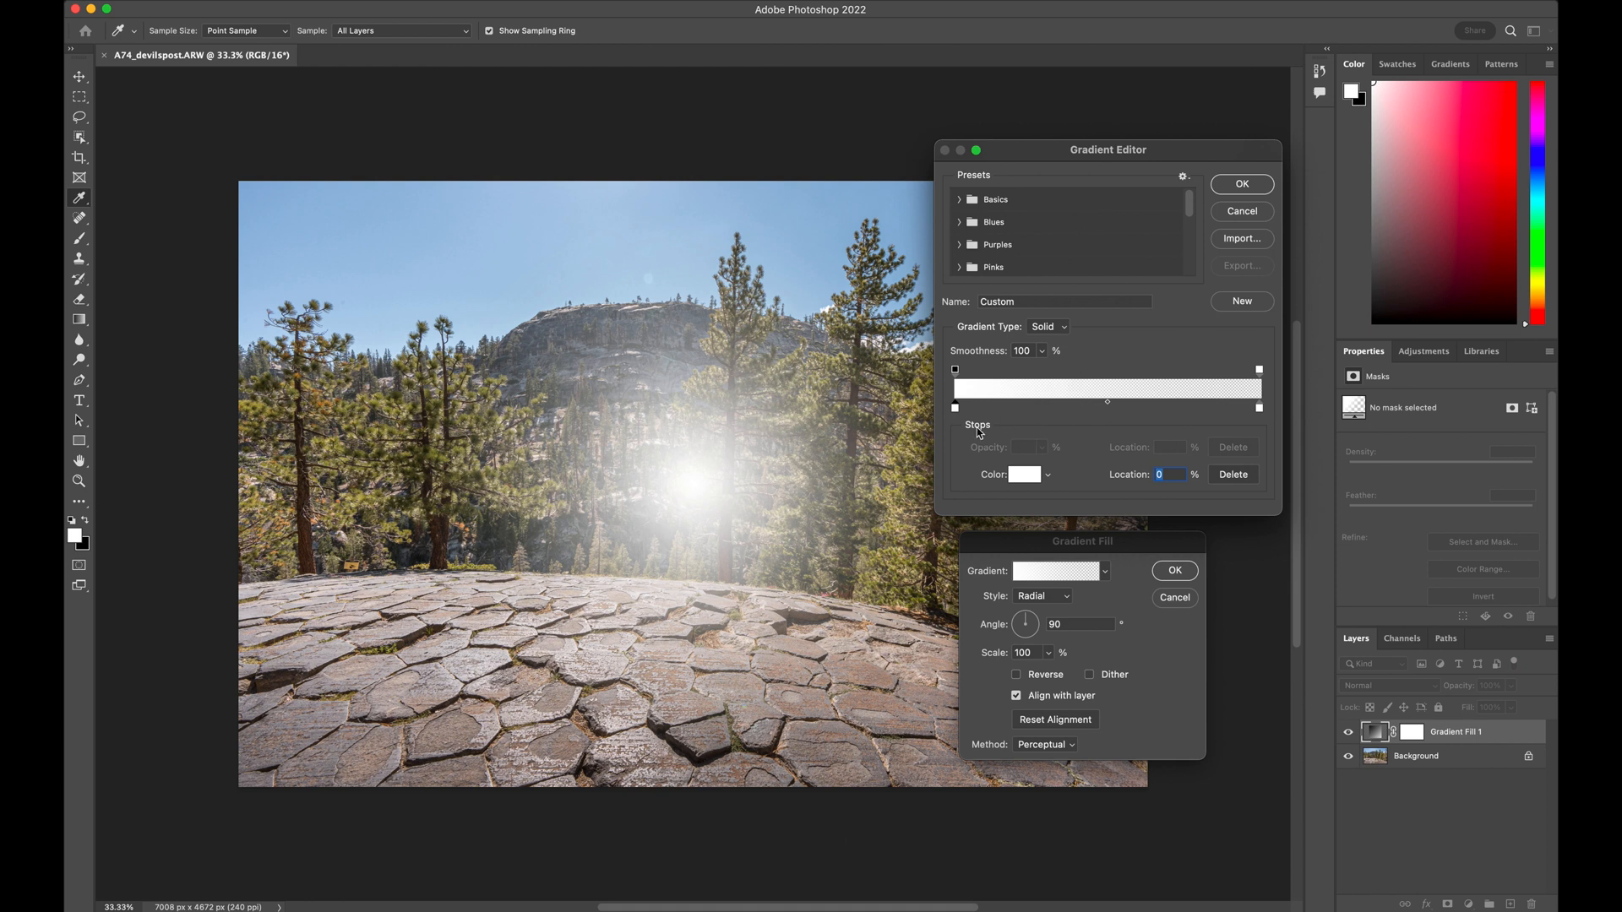
click(1024, 474)
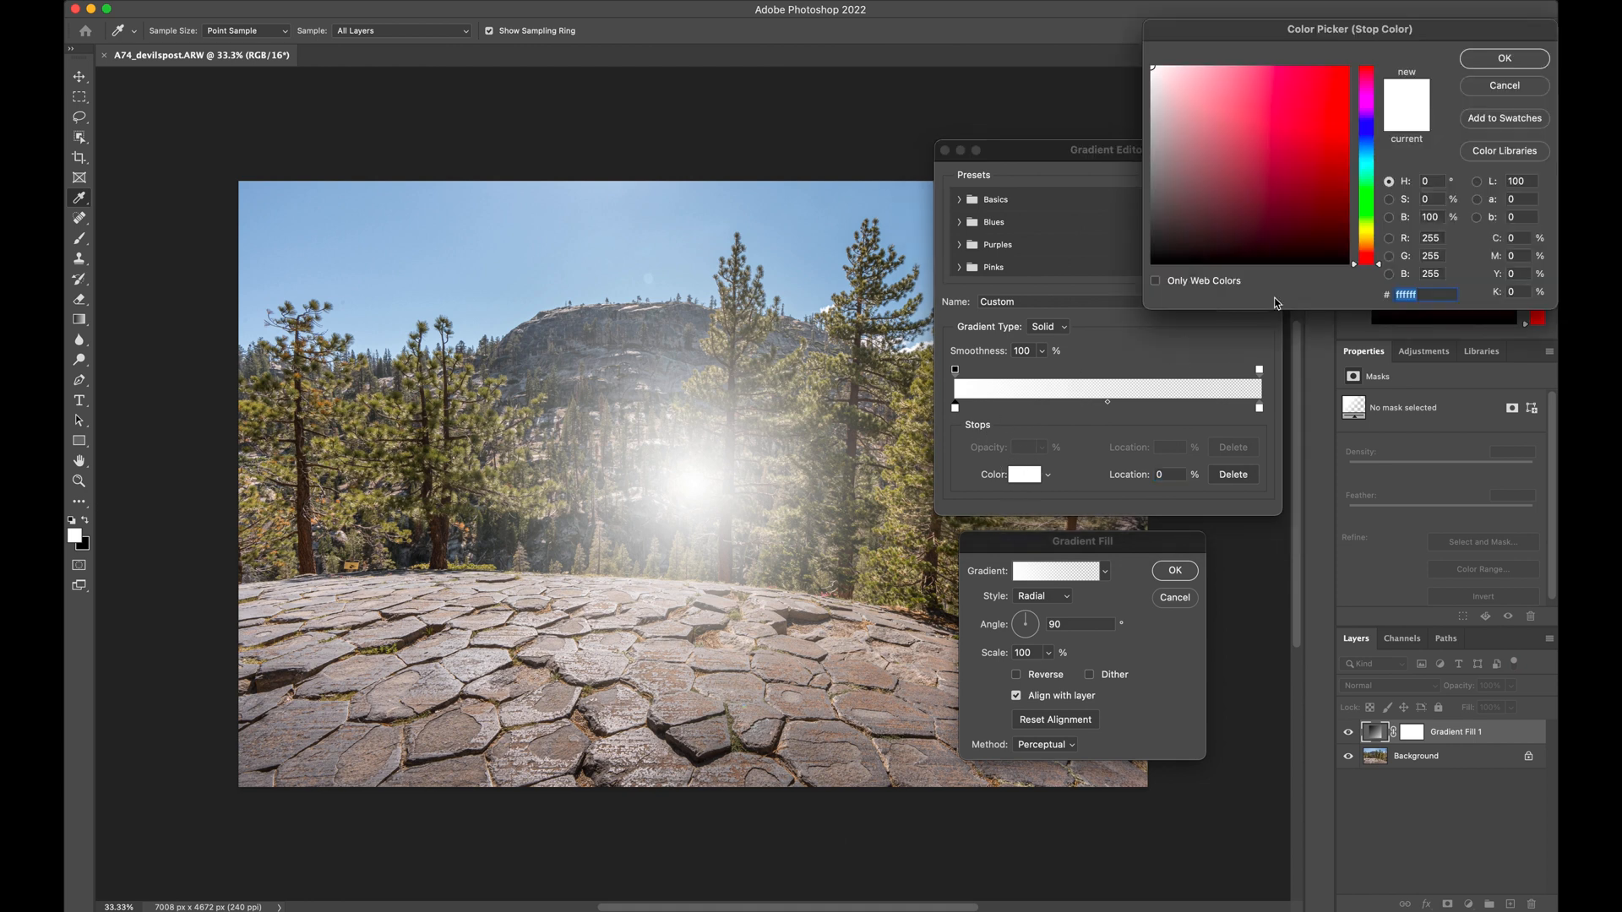
click(1367, 231)
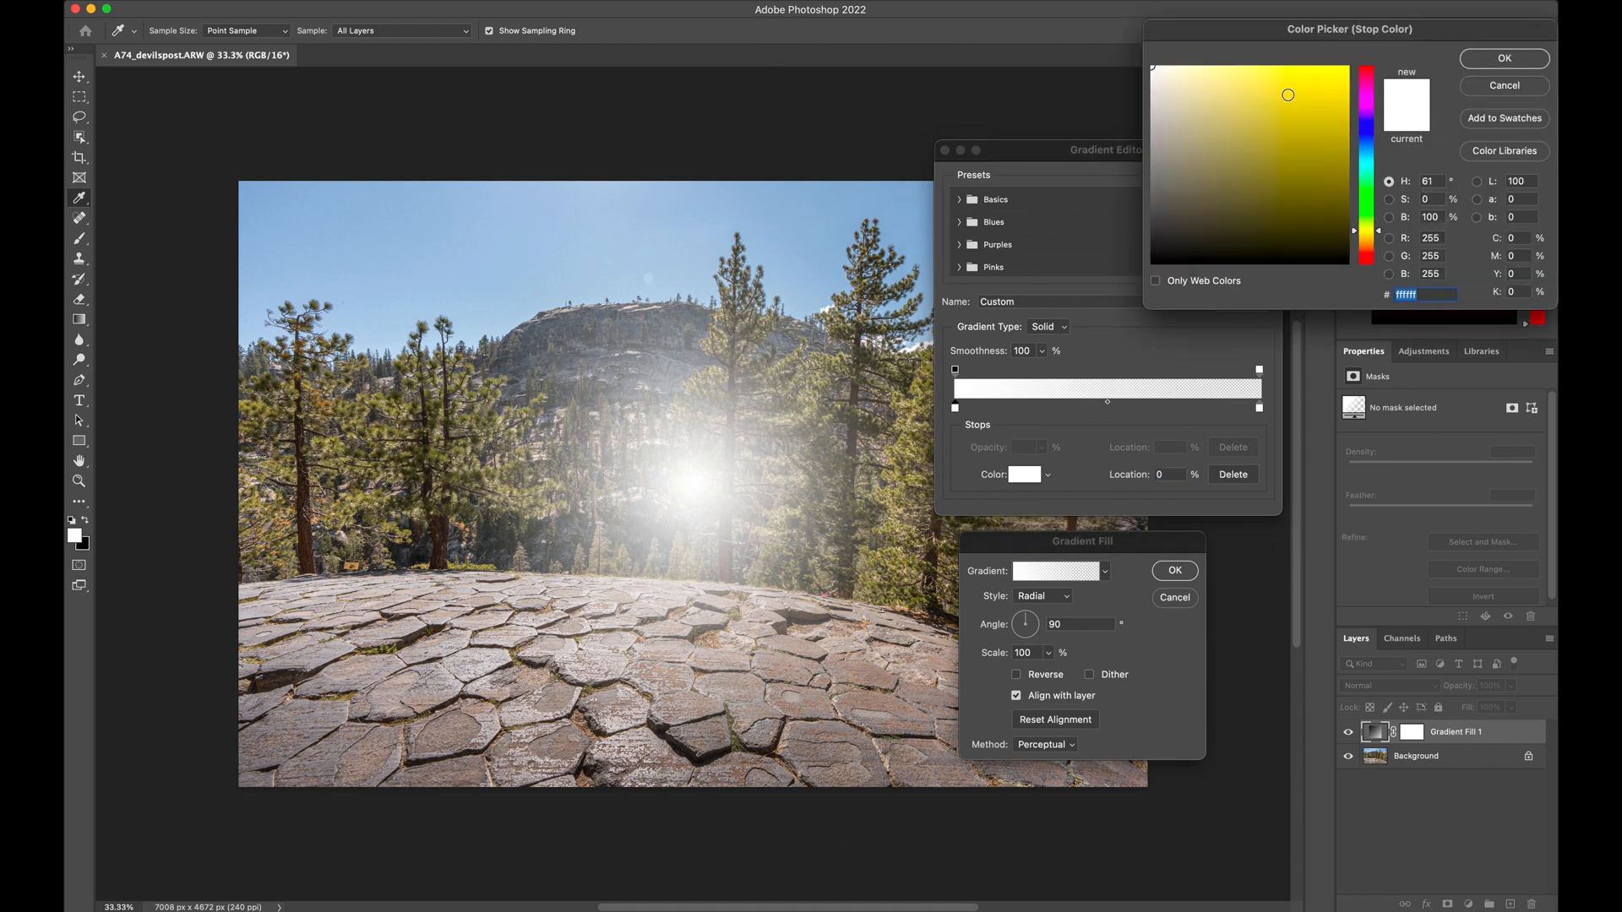
click(1329, 69)
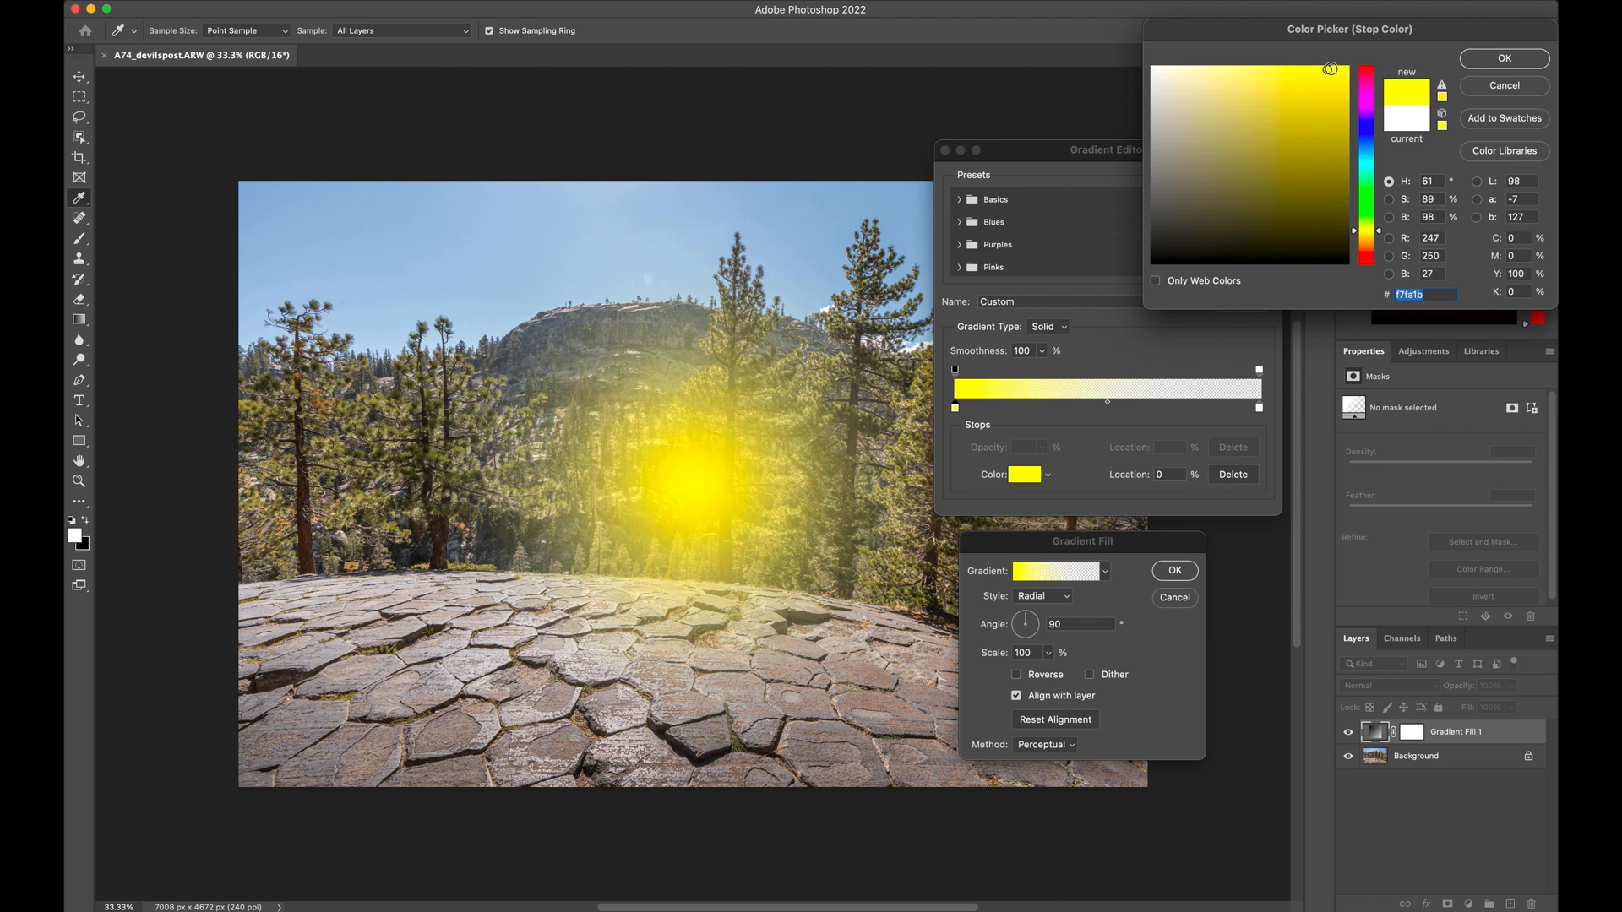
drag(1330, 68, 1330, 70)
click(1474, 61)
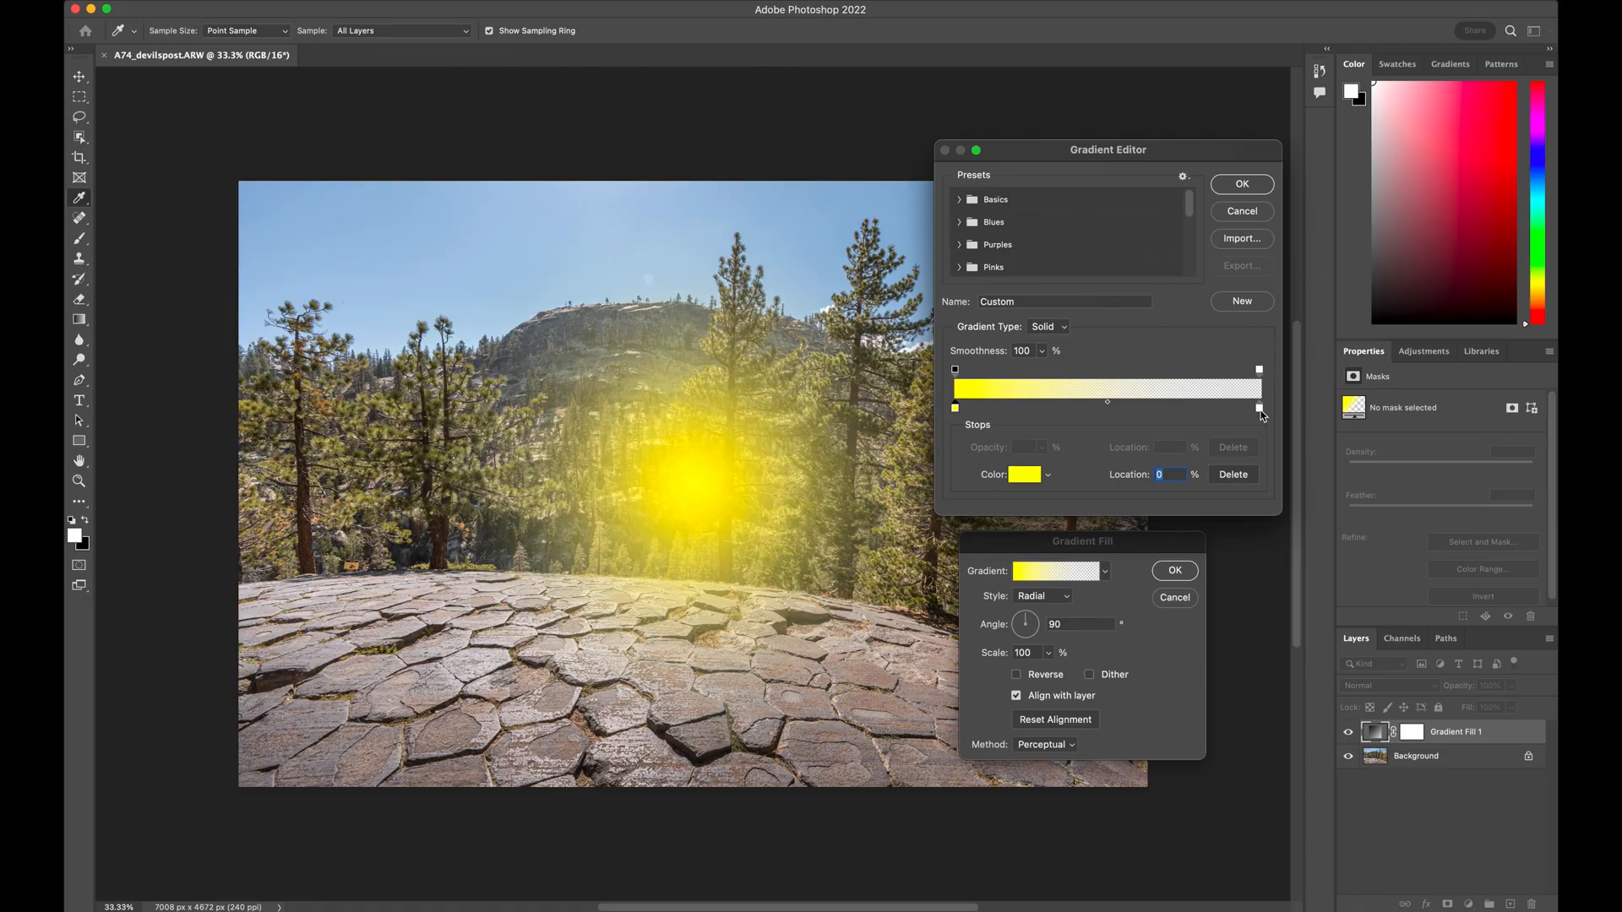
Set the gradient's ending color stop to orange #fb9606 and accept the edited gradient
click(1260, 409)
click(1025, 476)
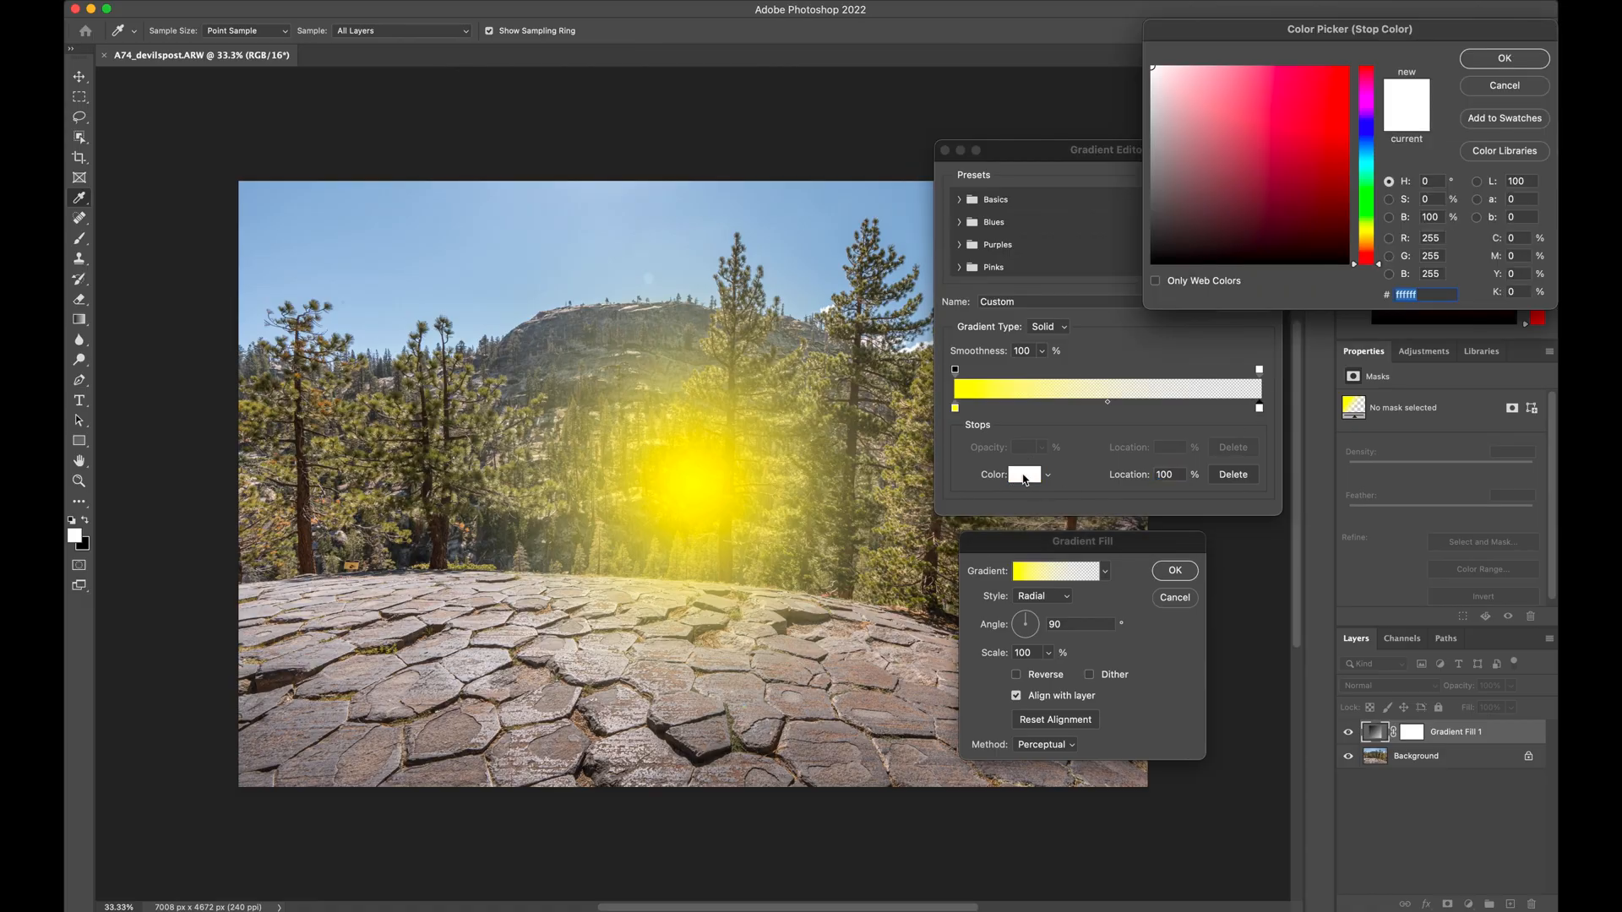
click(1369, 245)
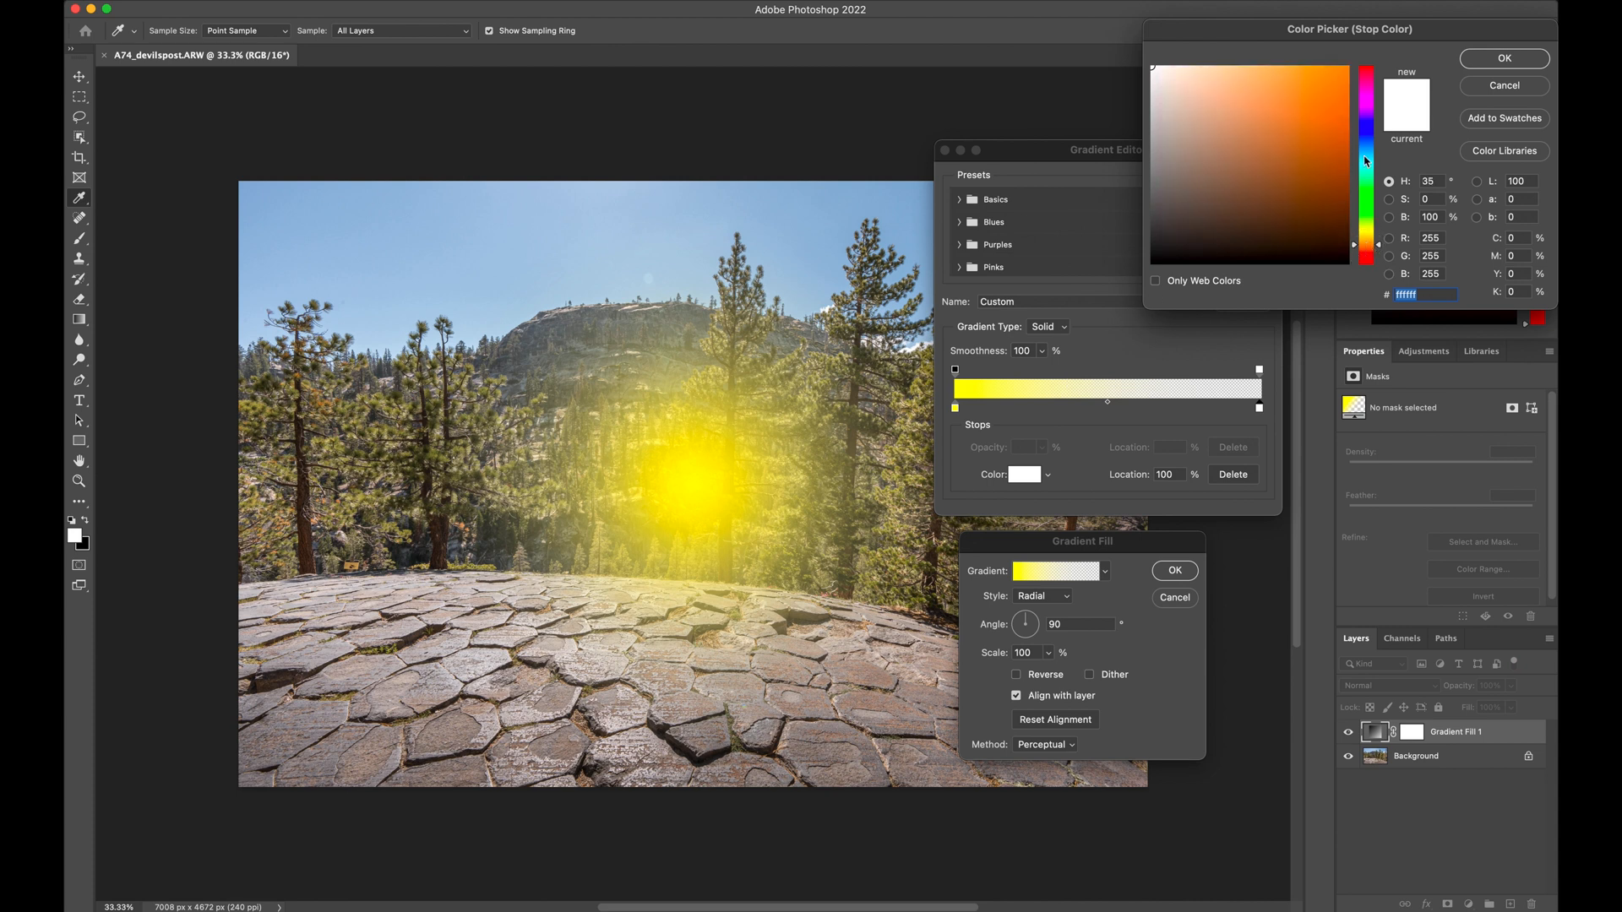
click(1344, 69)
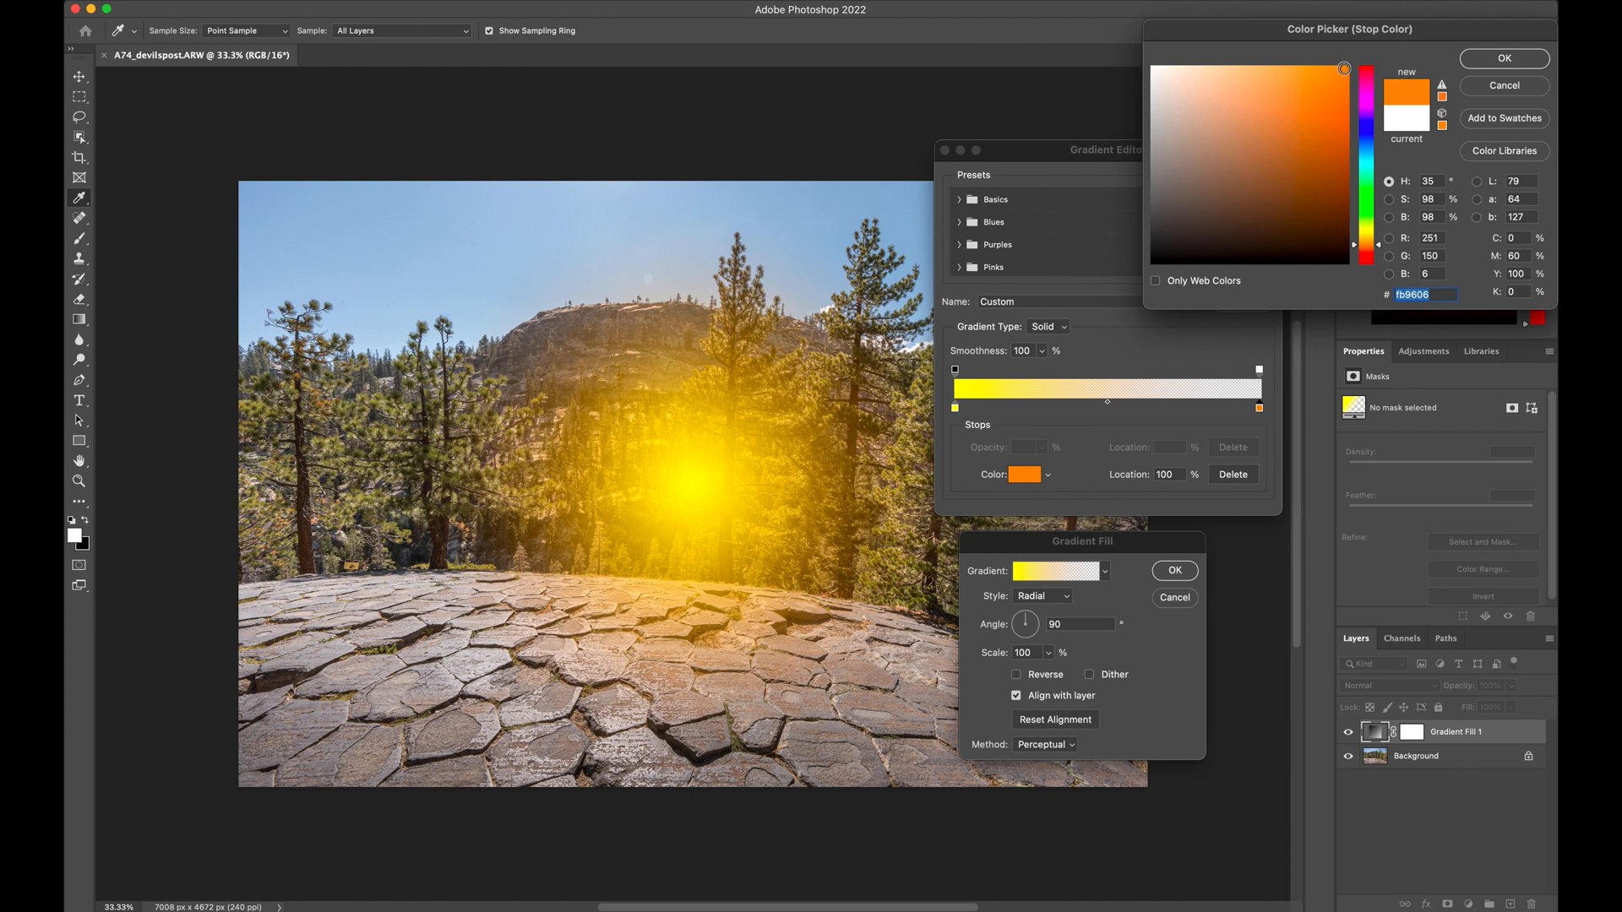
click(1484, 66)
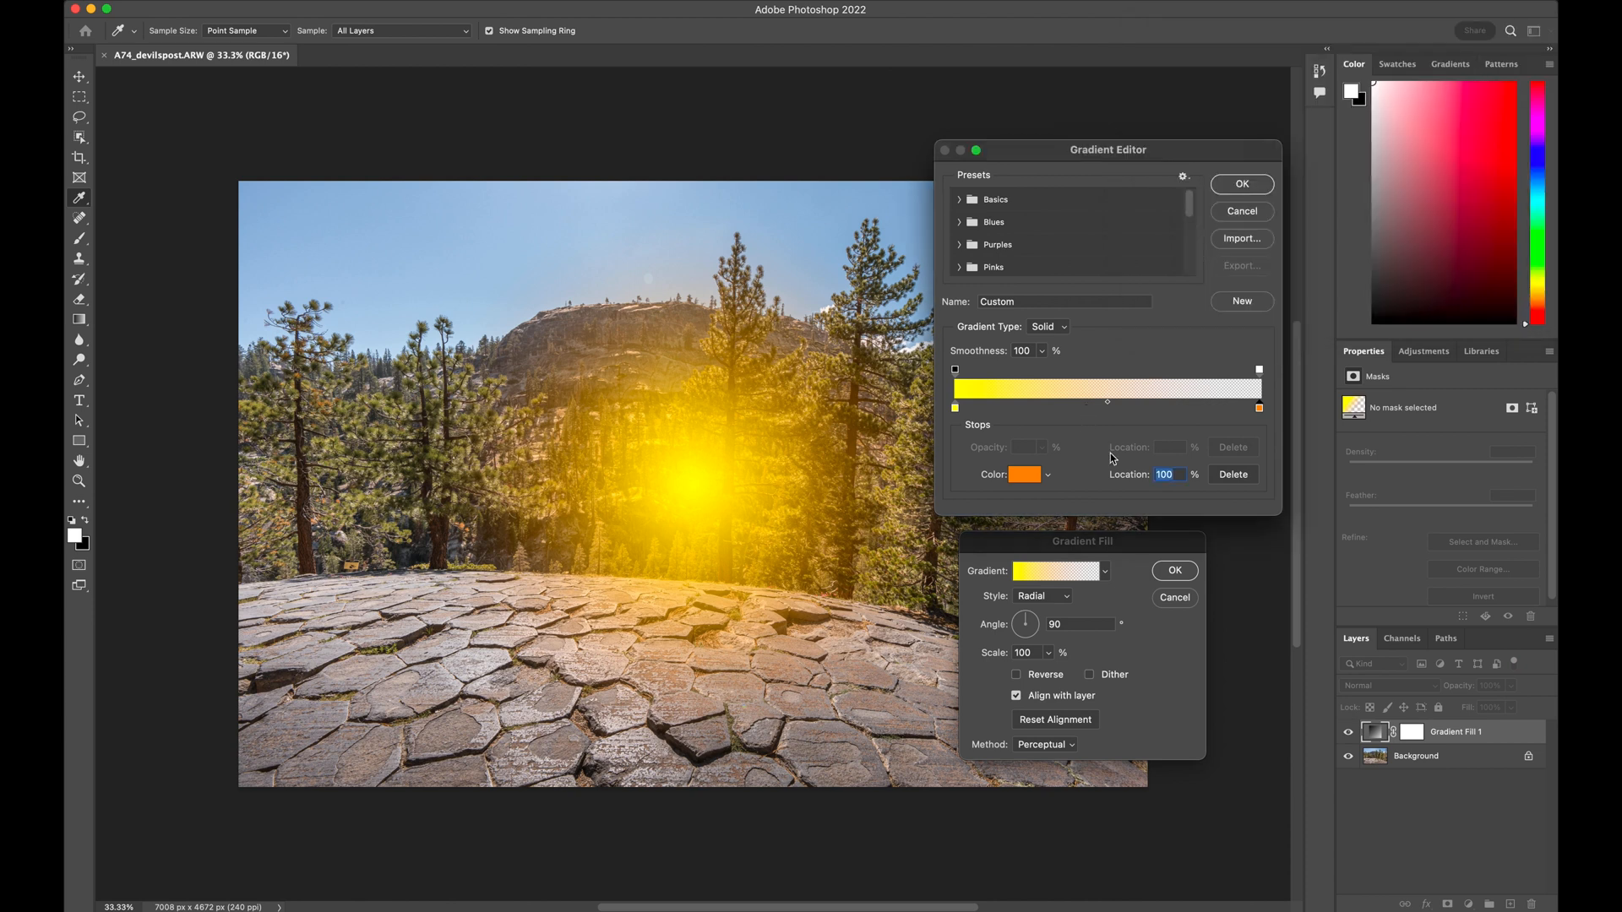
click(1238, 184)
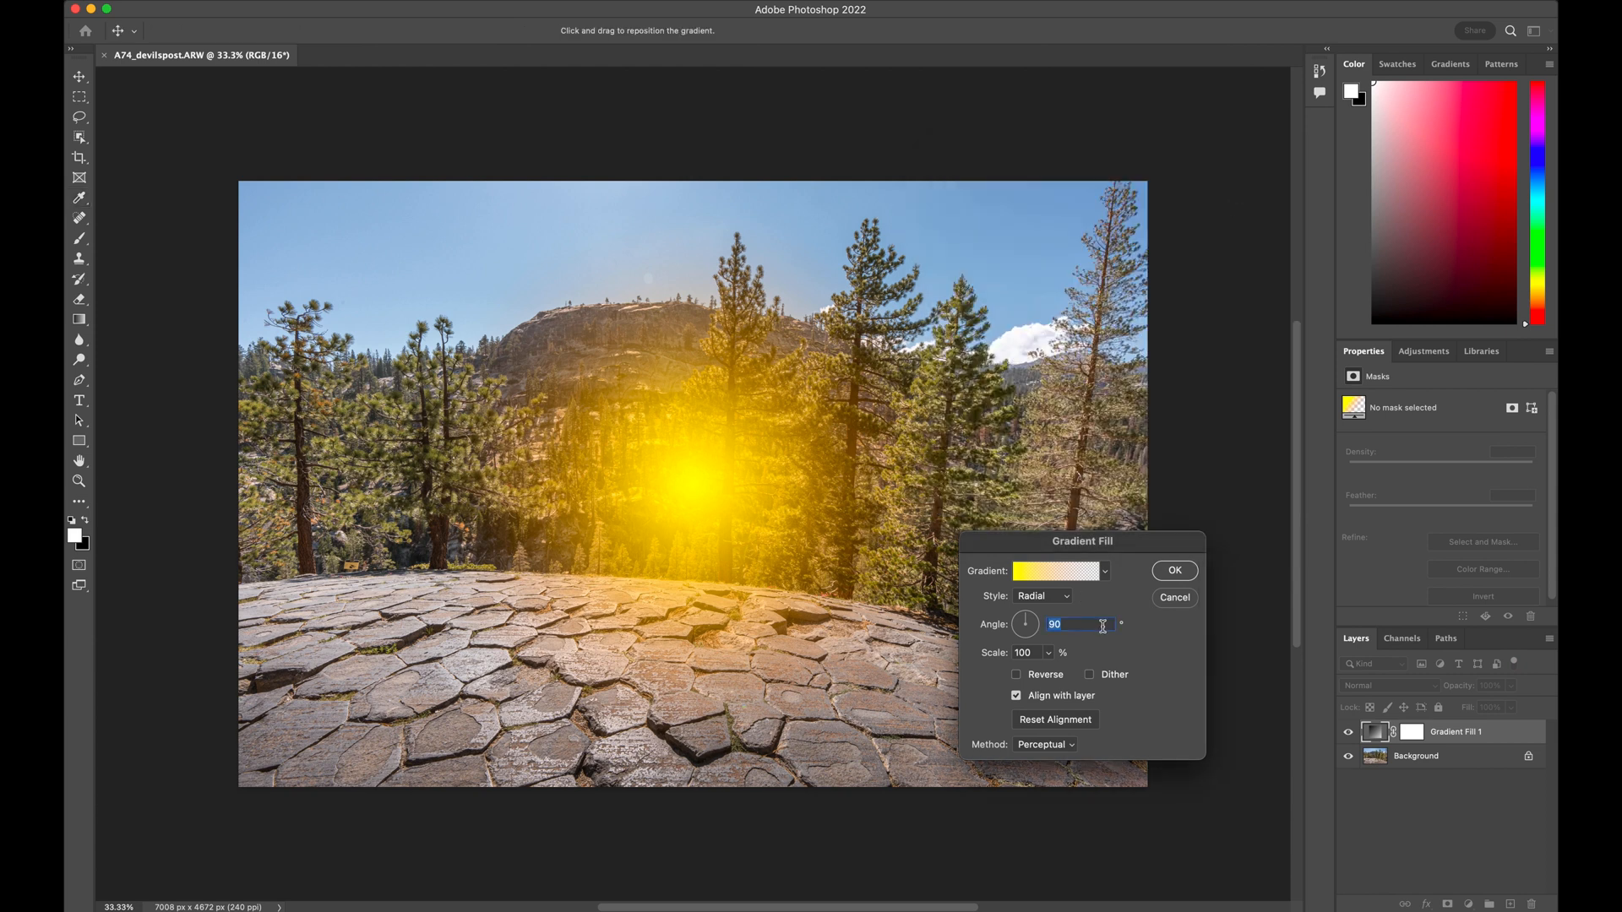
Scale the radial gradient to 10% and move it into the sky just above the mountain ridge
click(1033, 653)
text(10)
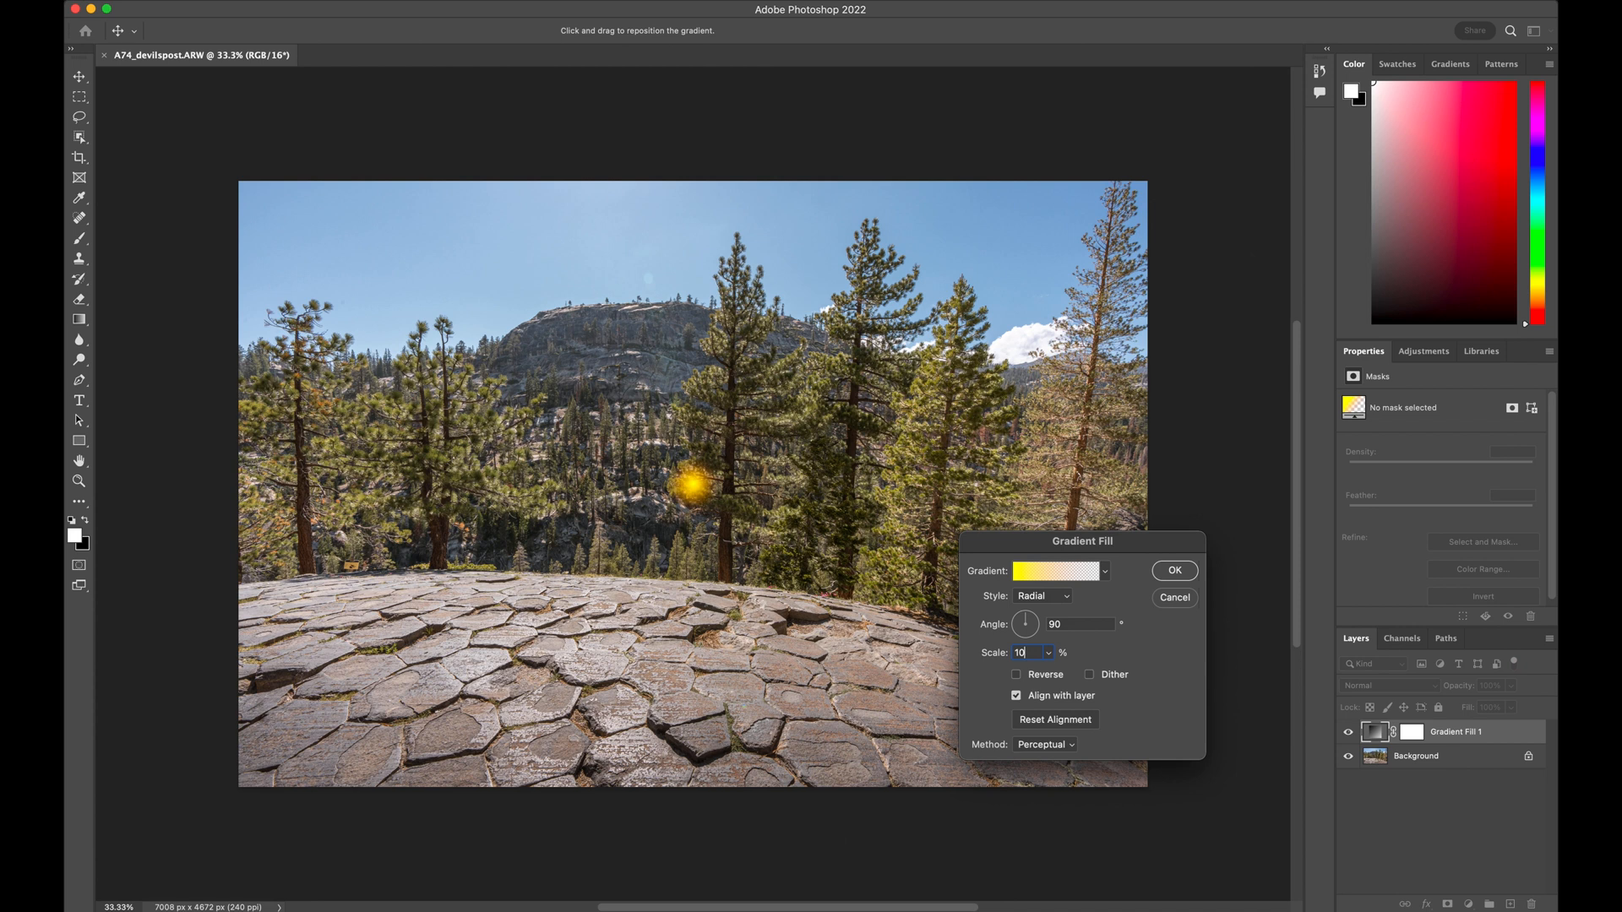
key(Return)
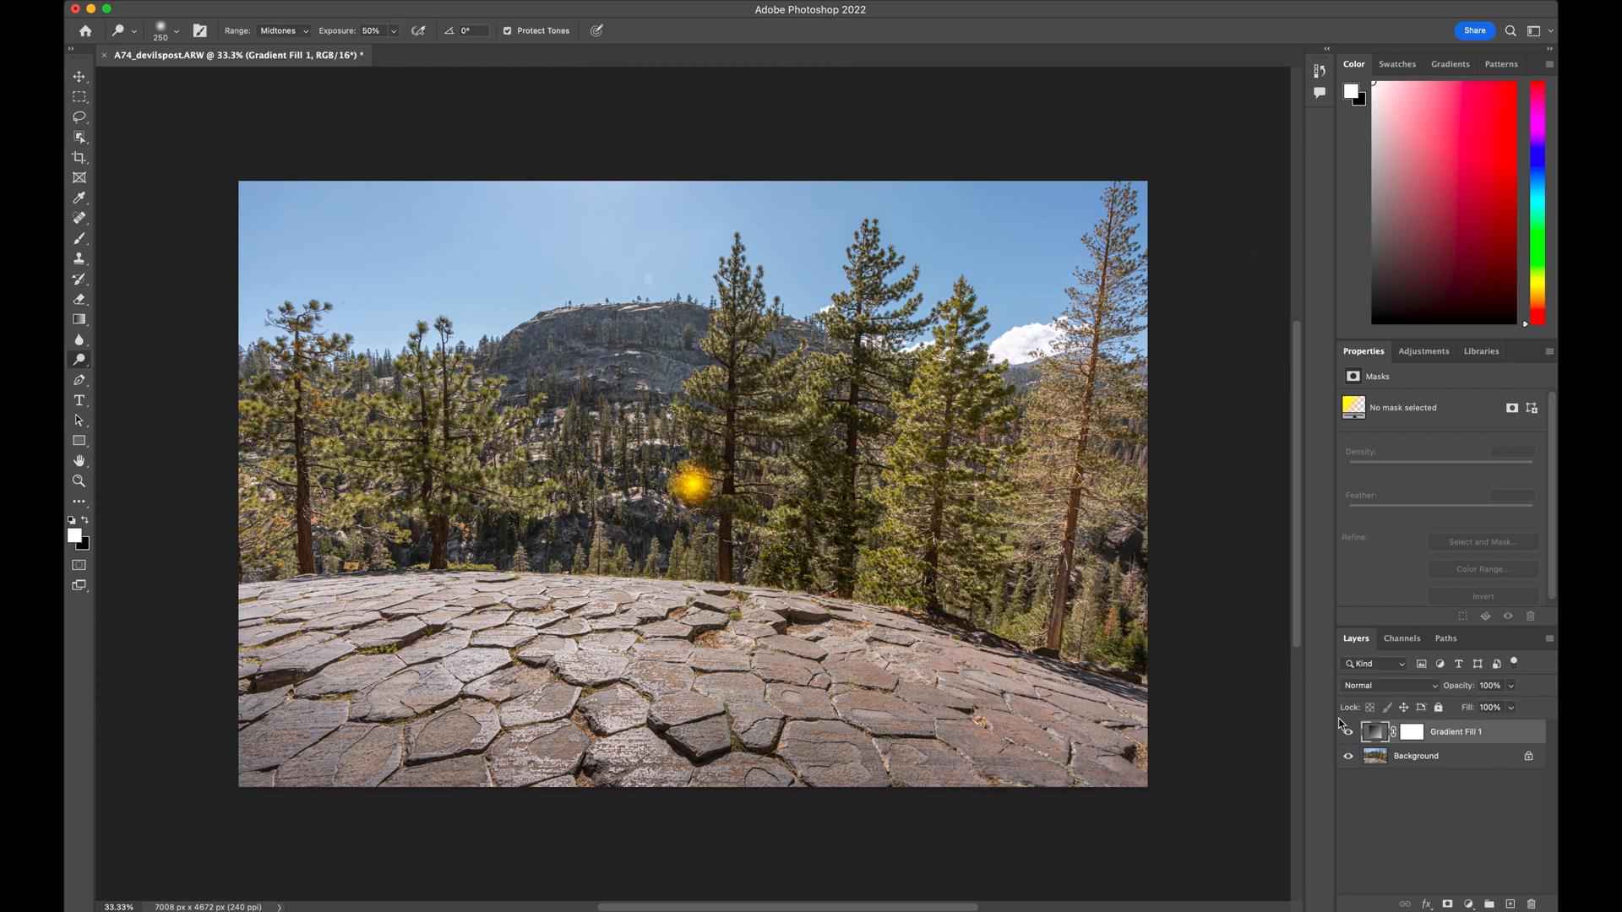
double_click(1374, 733)
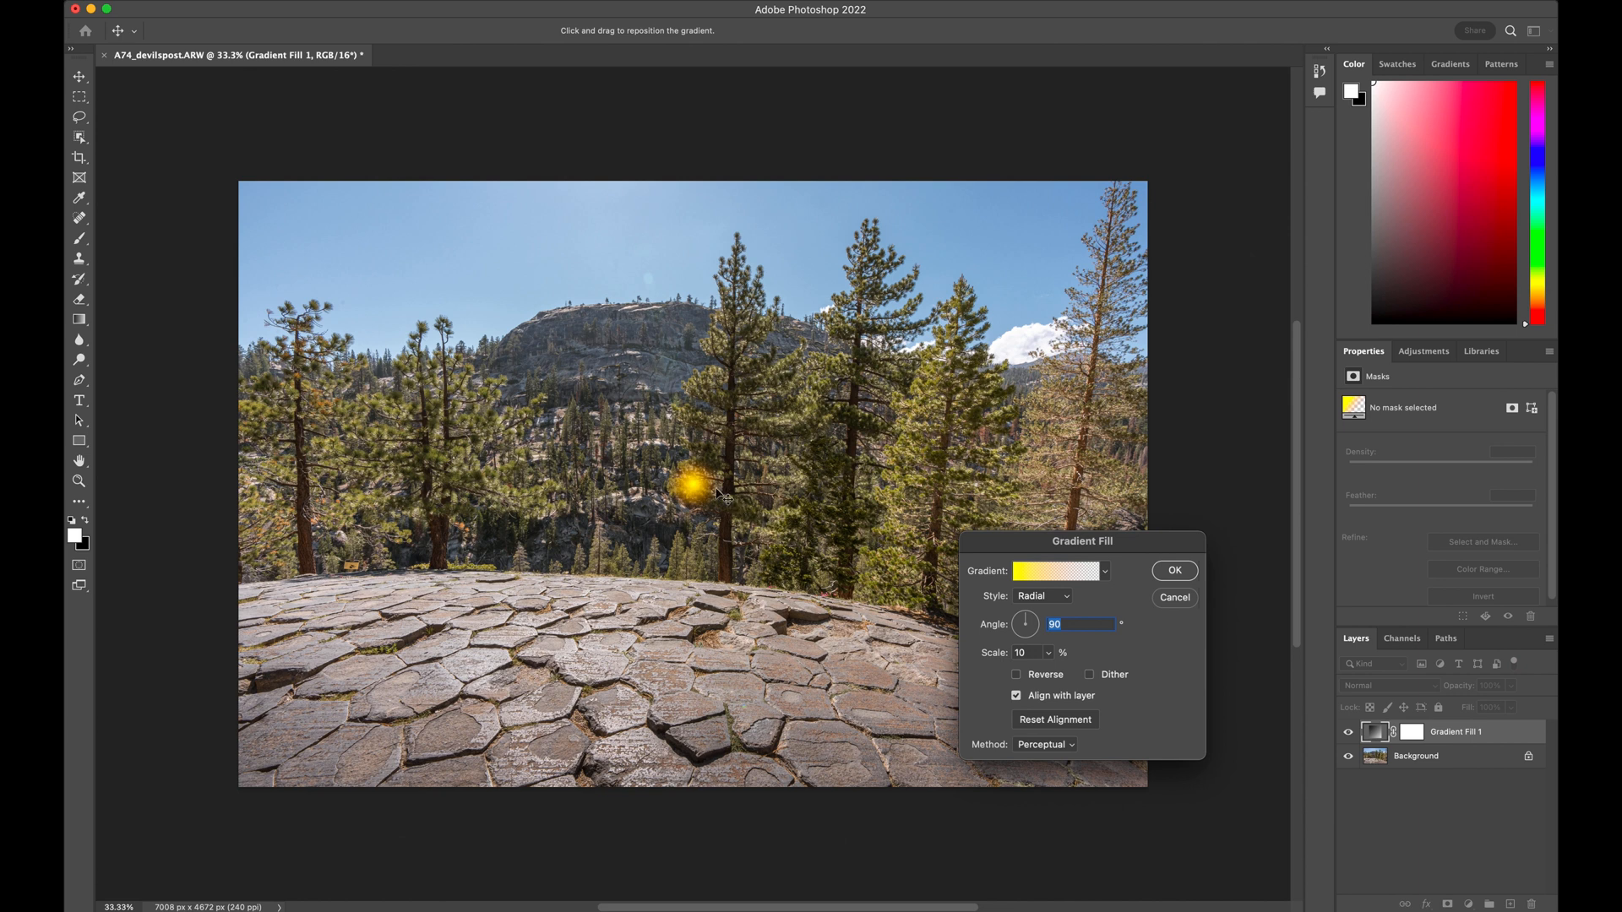
drag(695, 489, 623, 290)
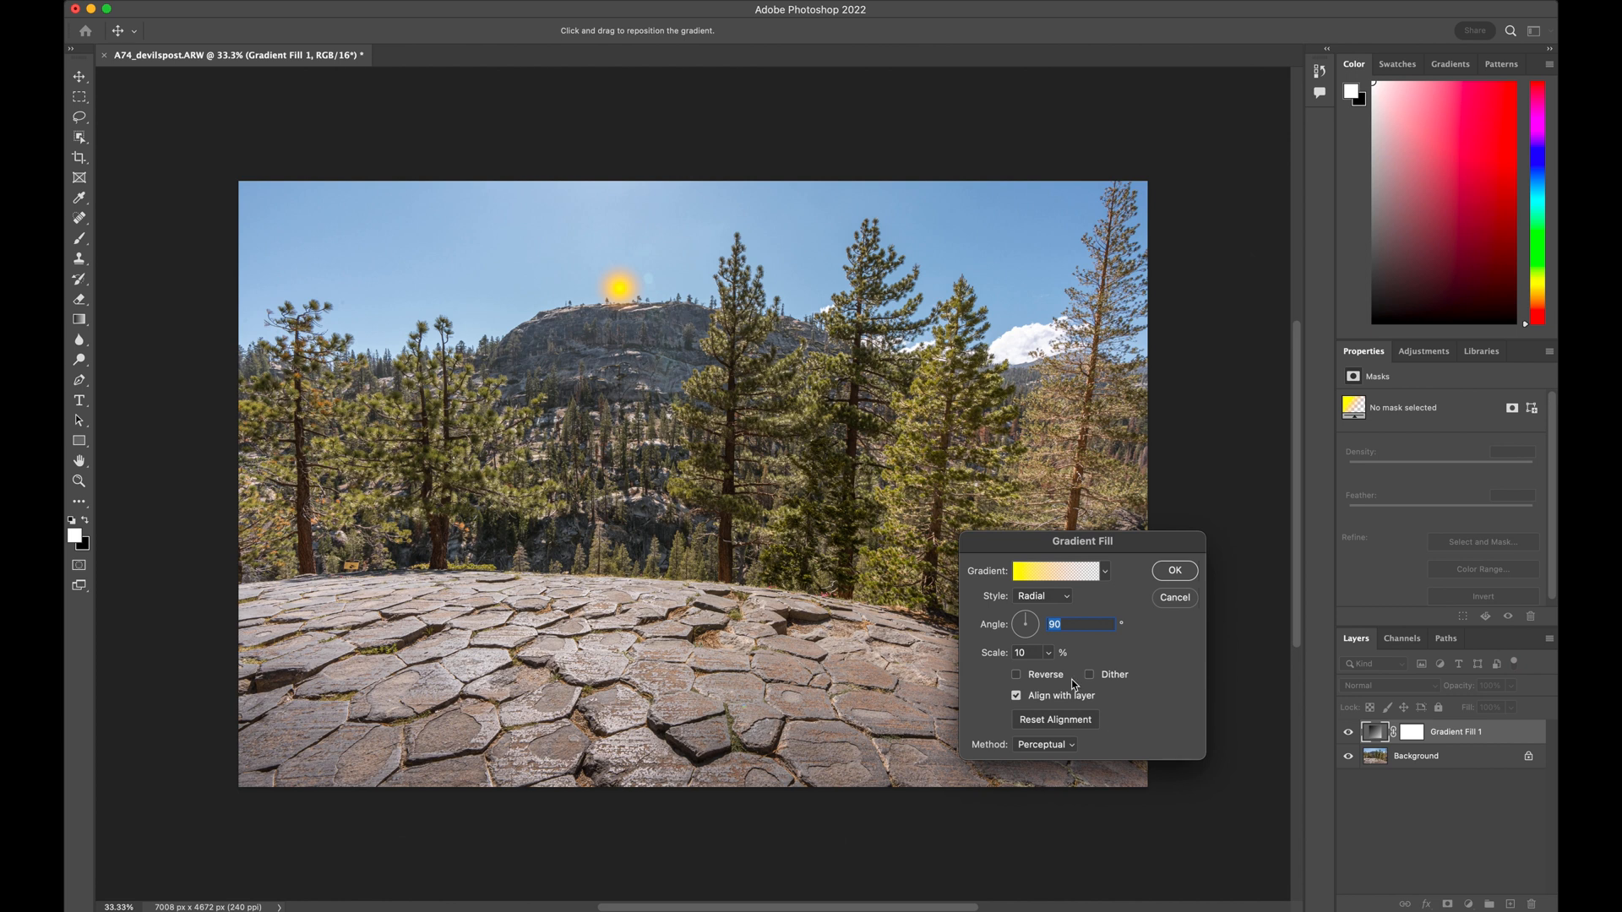
click(1173, 571)
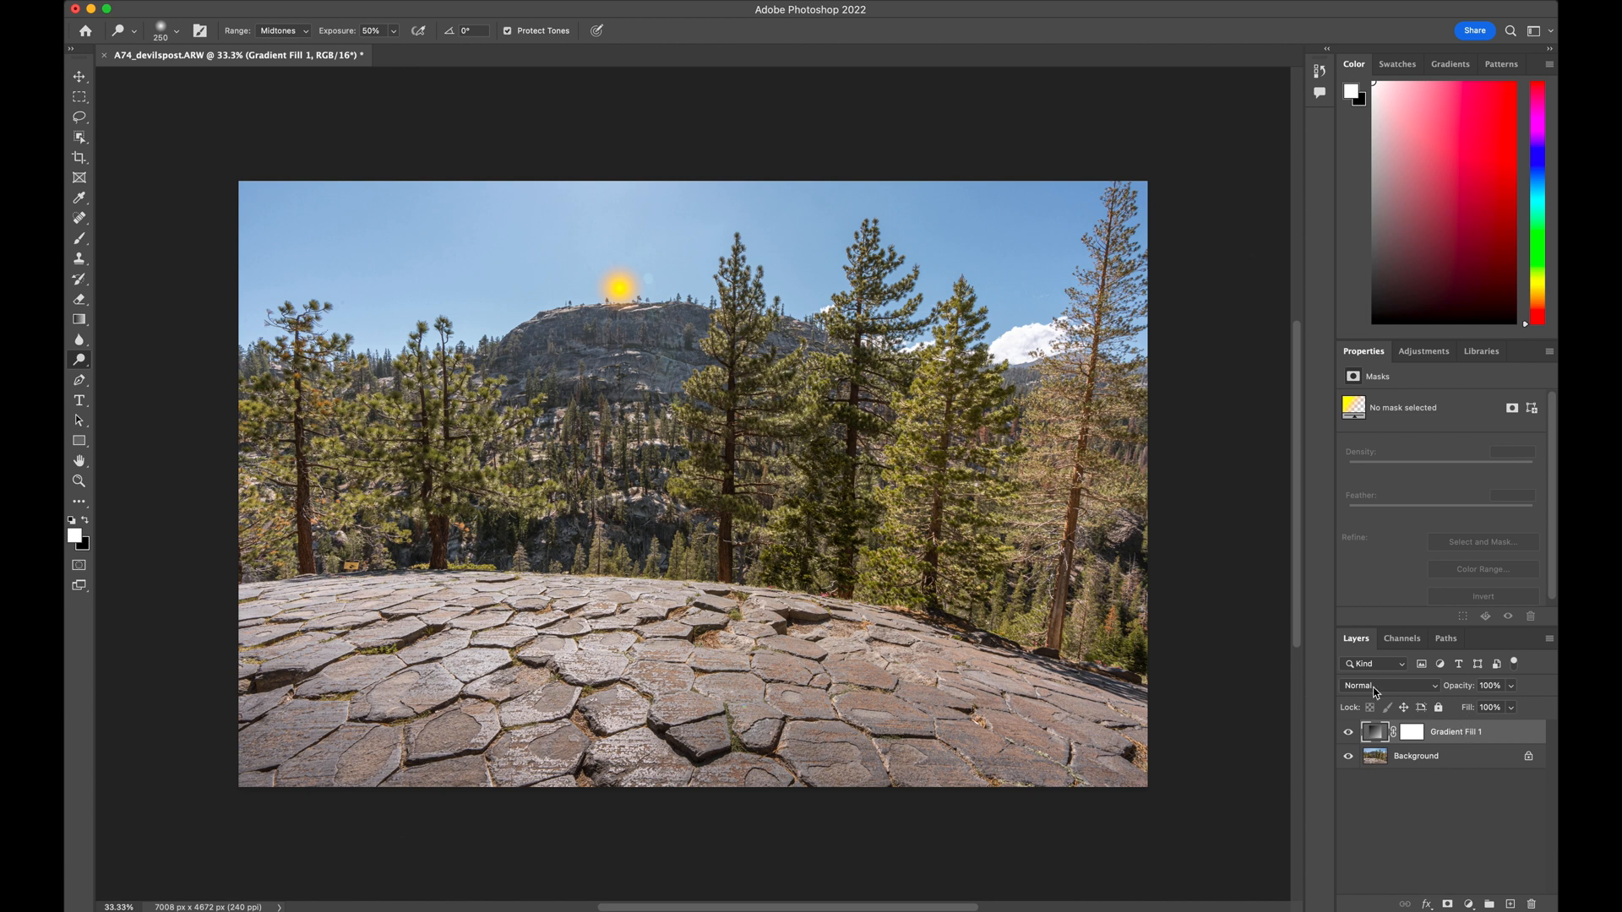
Set the small sun gradient layer's blend mode to Color Dodge and lower its opacity to about 73%
click(1434, 688)
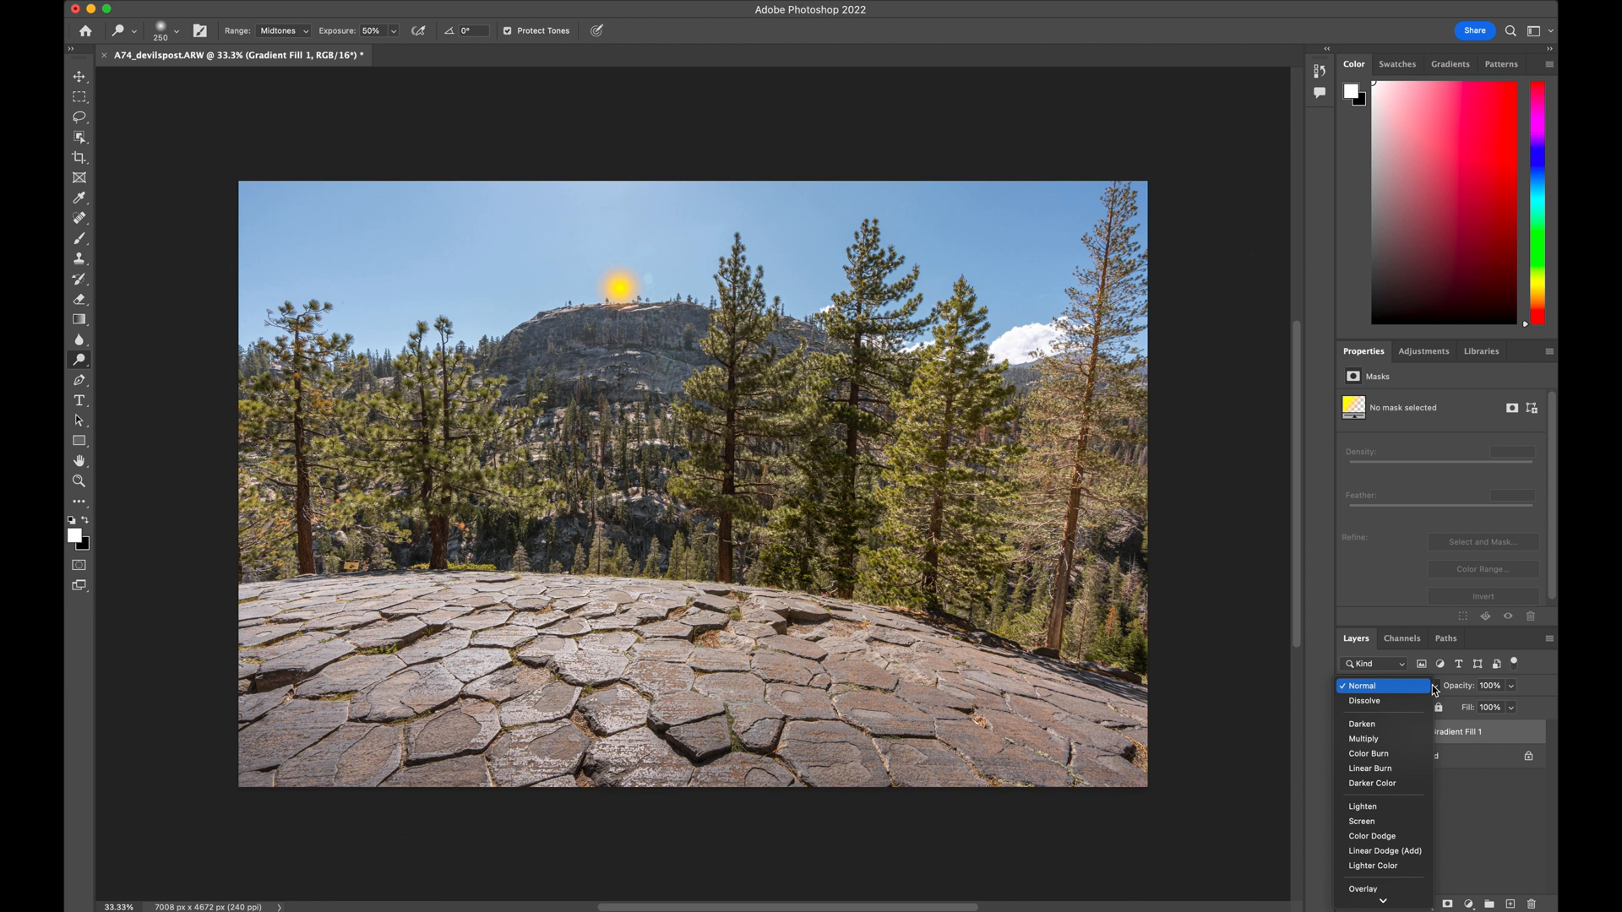
click(1394, 836)
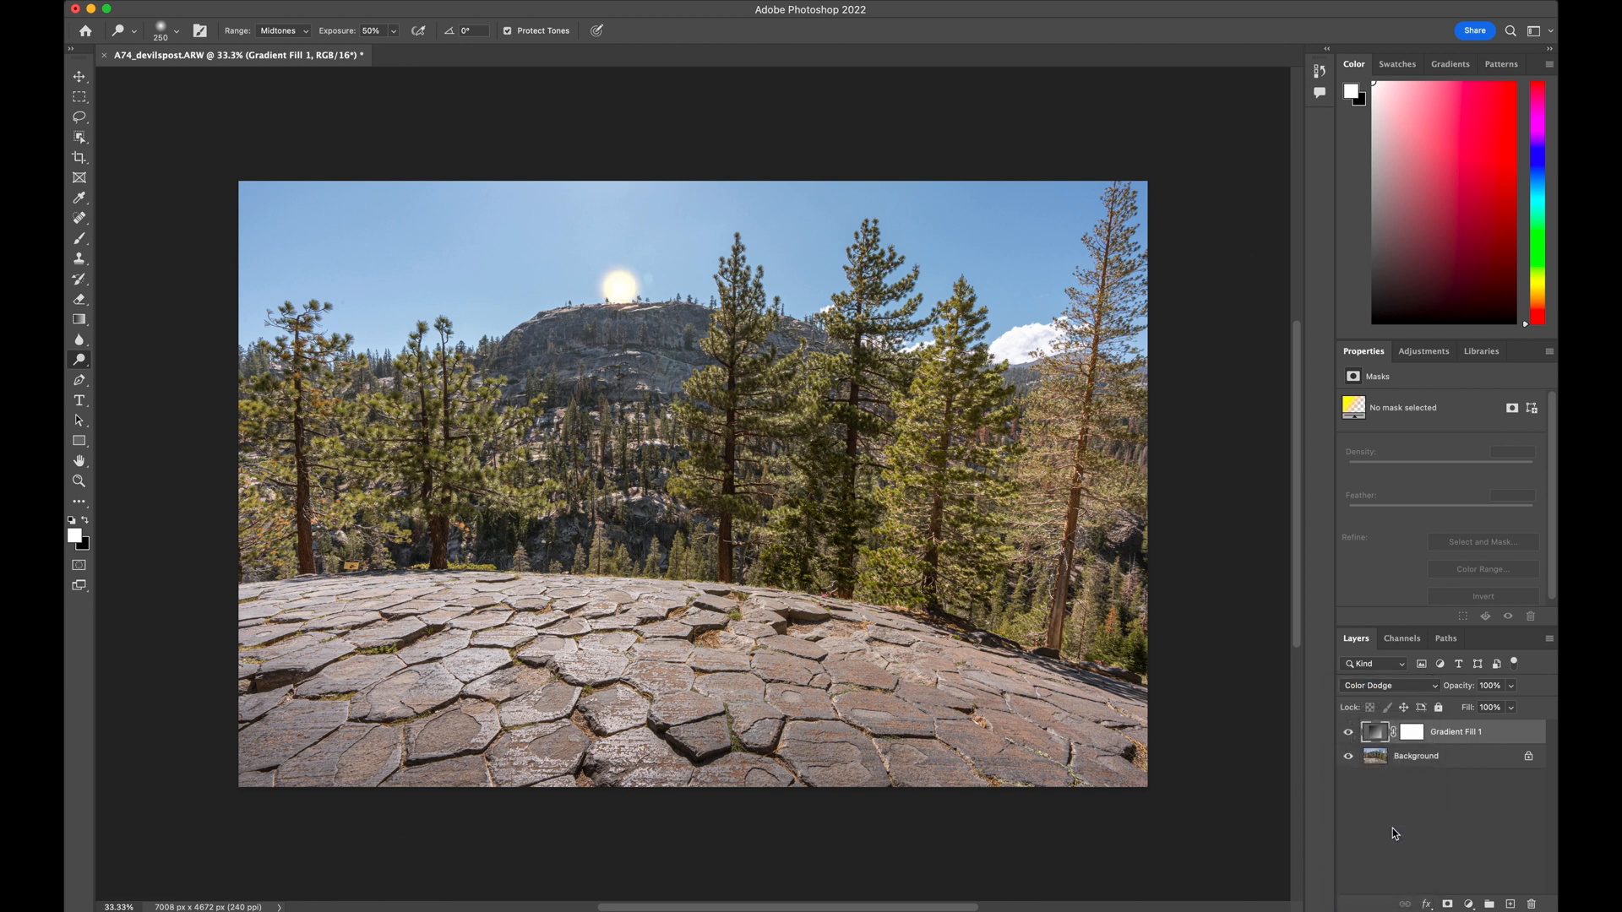
click(1513, 690)
drag(1512, 708, 1494, 714)
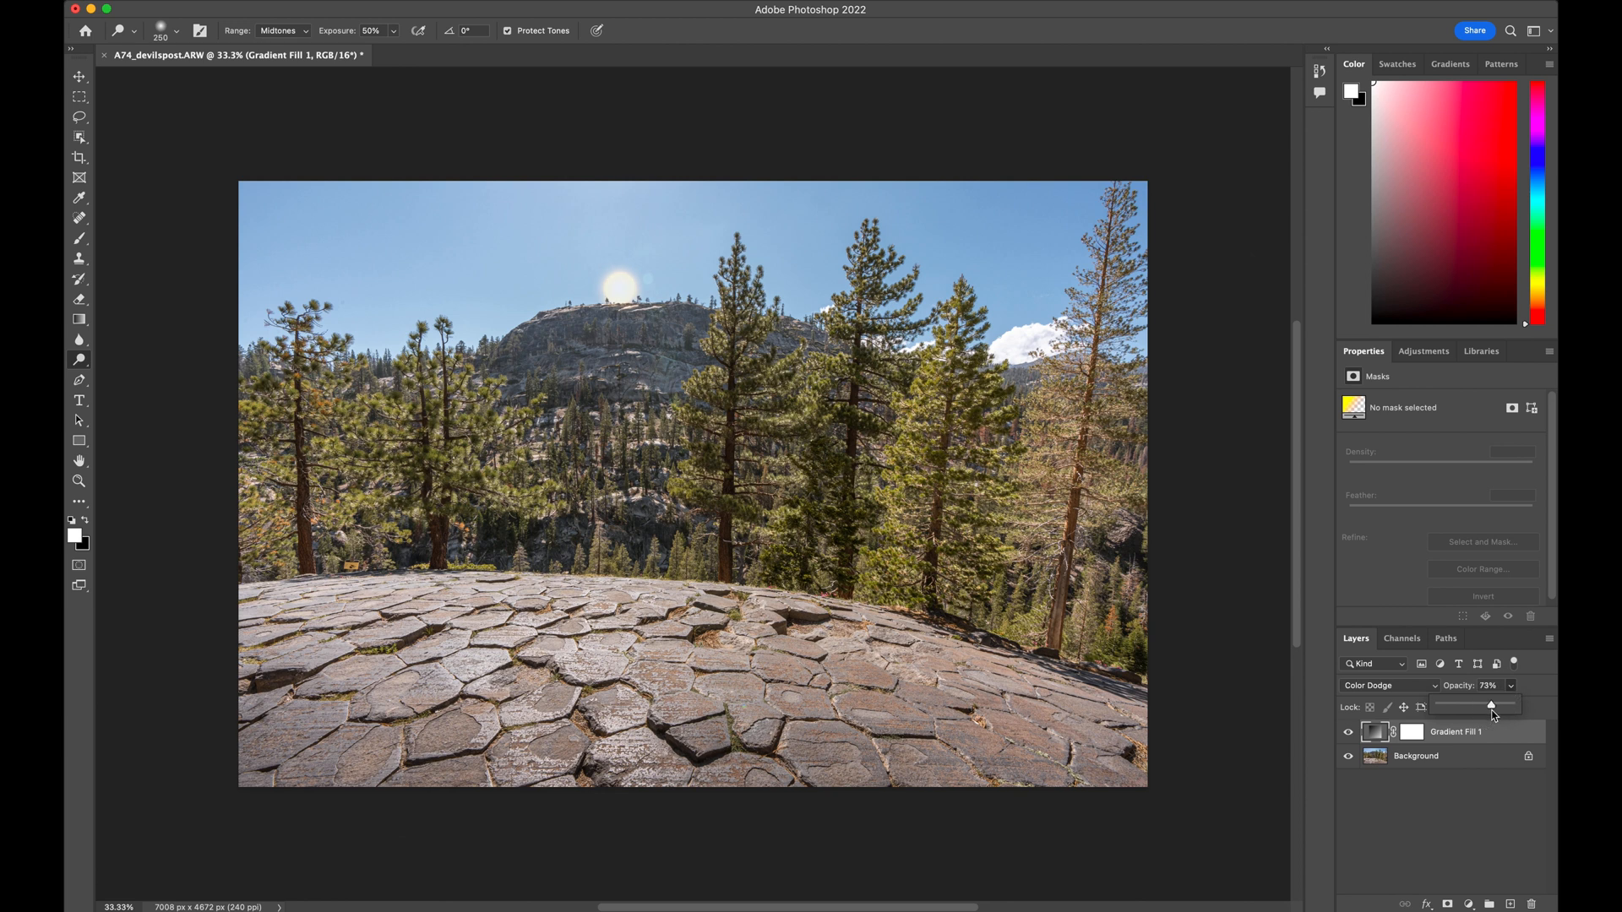
click(1483, 798)
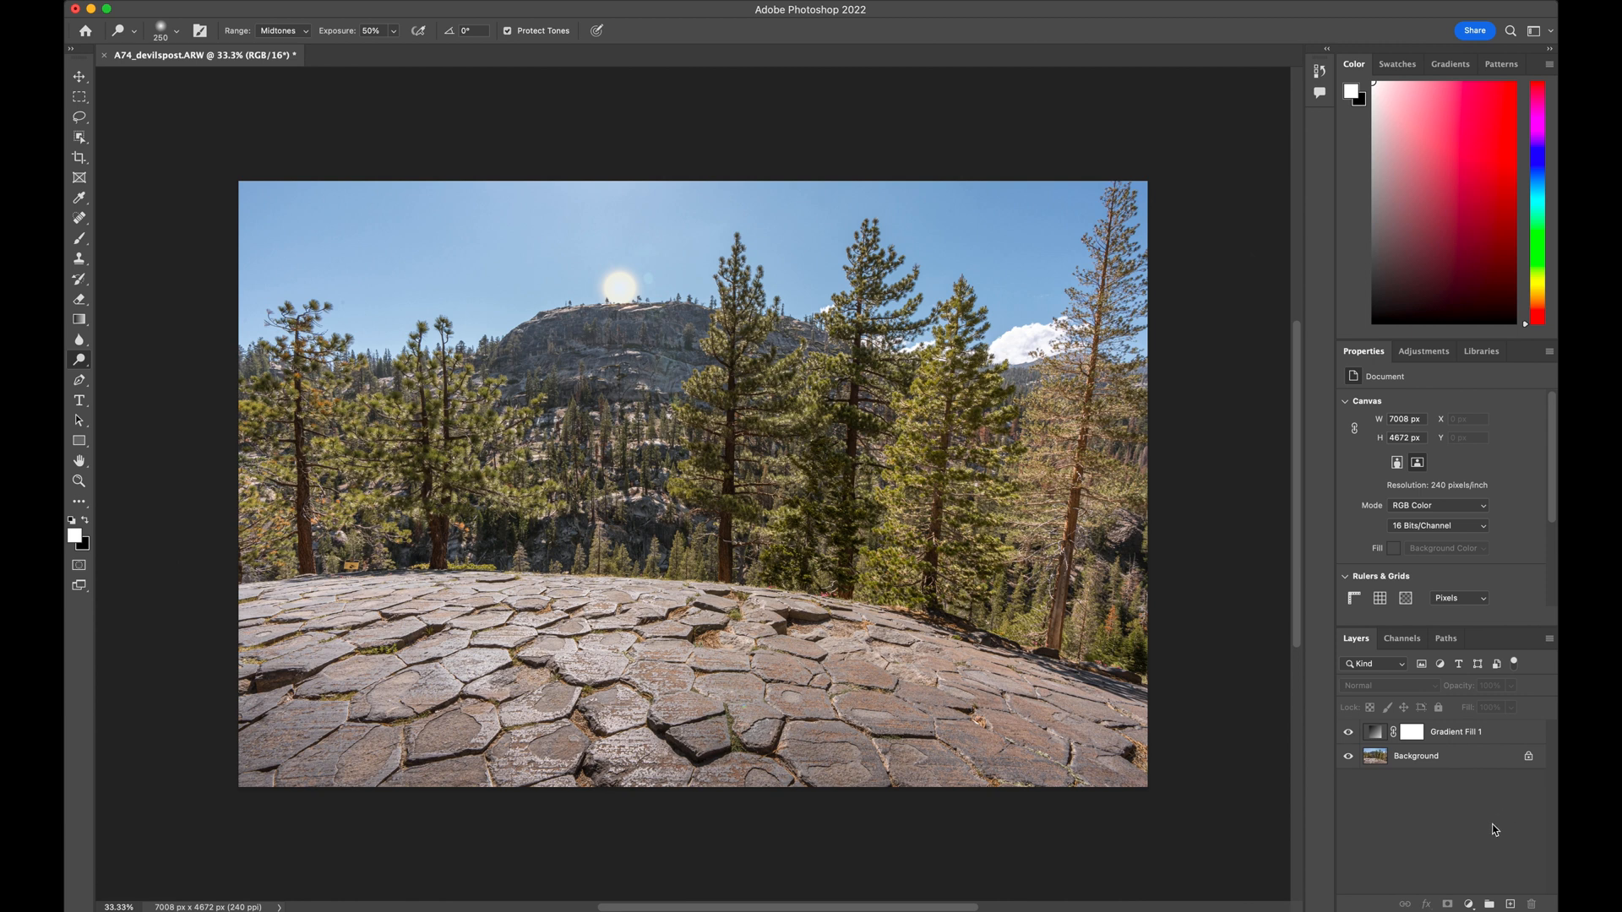
Add a second gradient fill layer with the Radial style above the small sun layer
click(1470, 905)
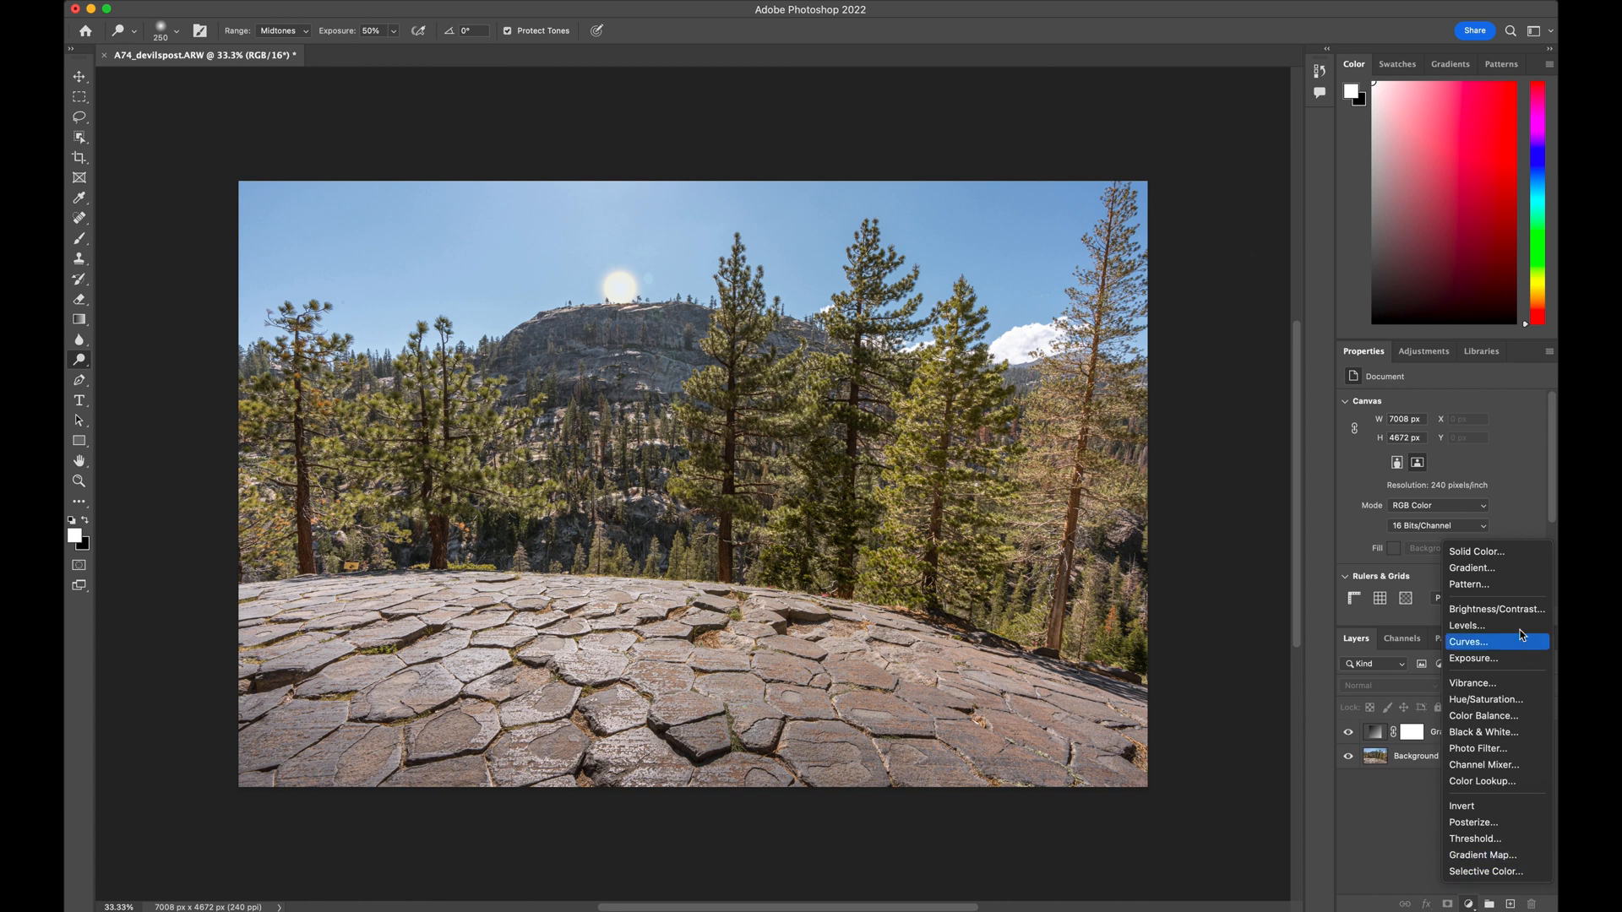
click(1471, 569)
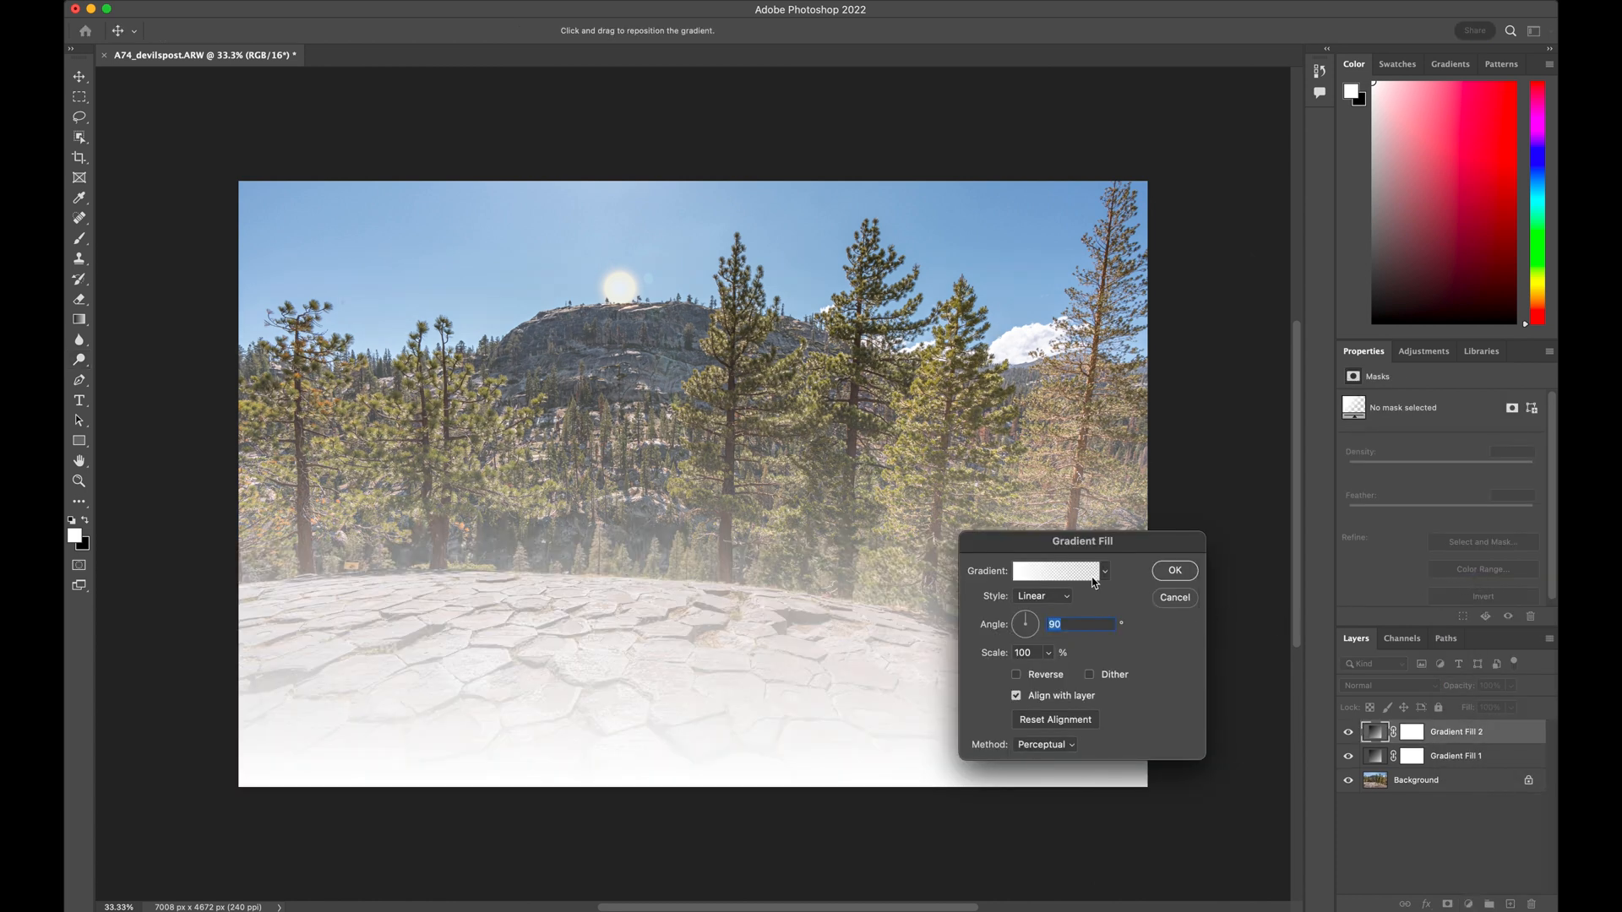
click(1062, 598)
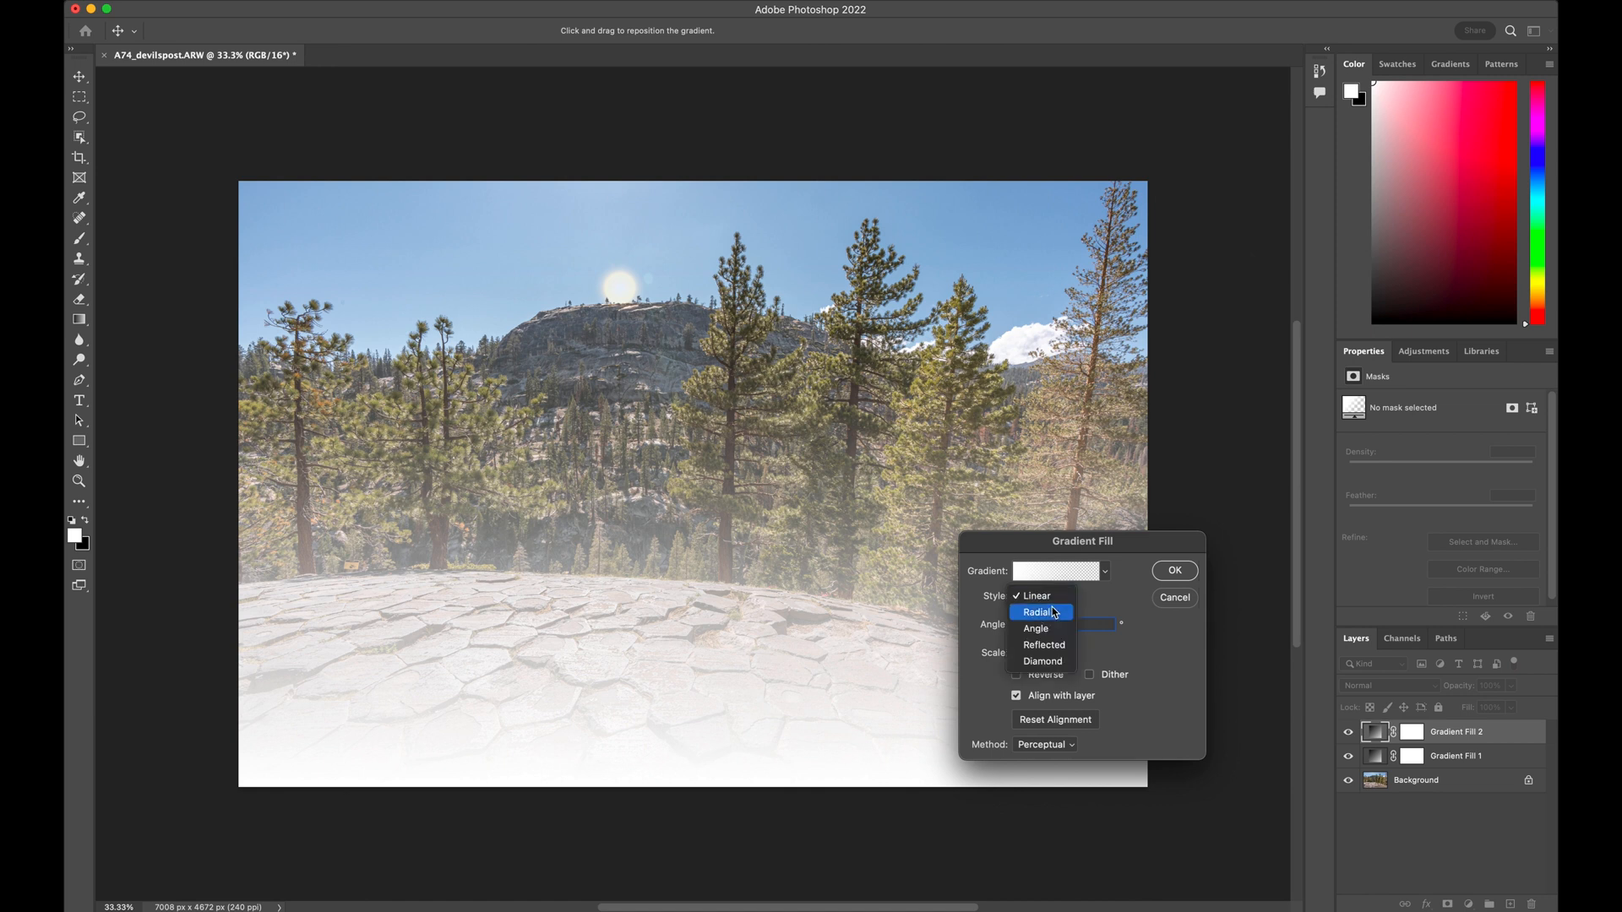
click(1051, 611)
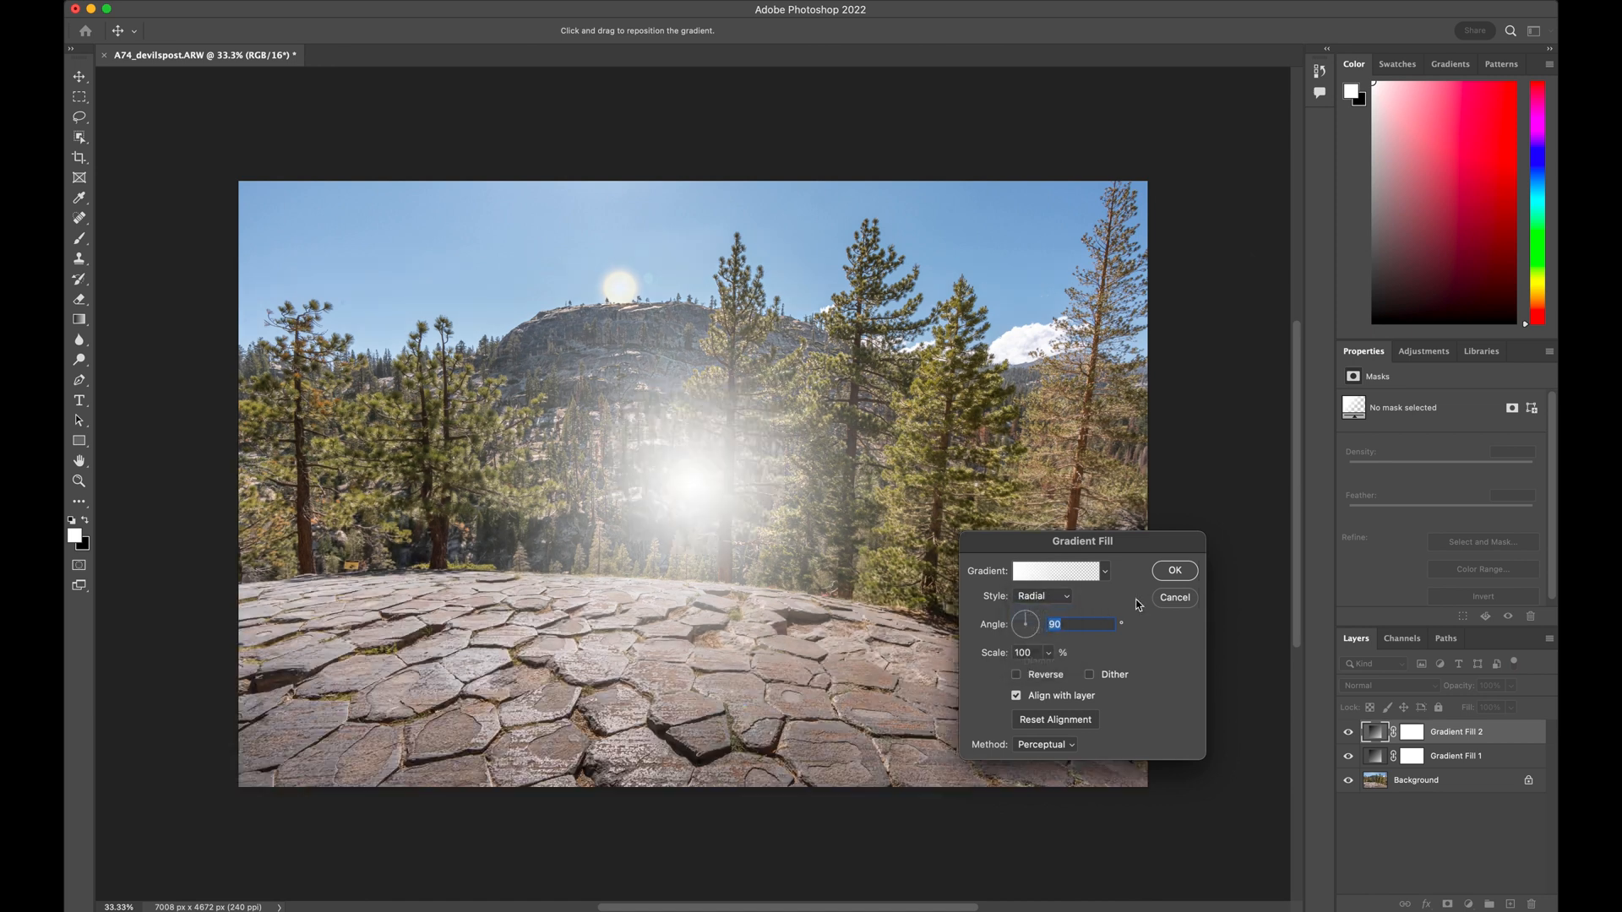
Set the second gradient's starting color stop to a pale yellow with hue 64
click(1055, 572)
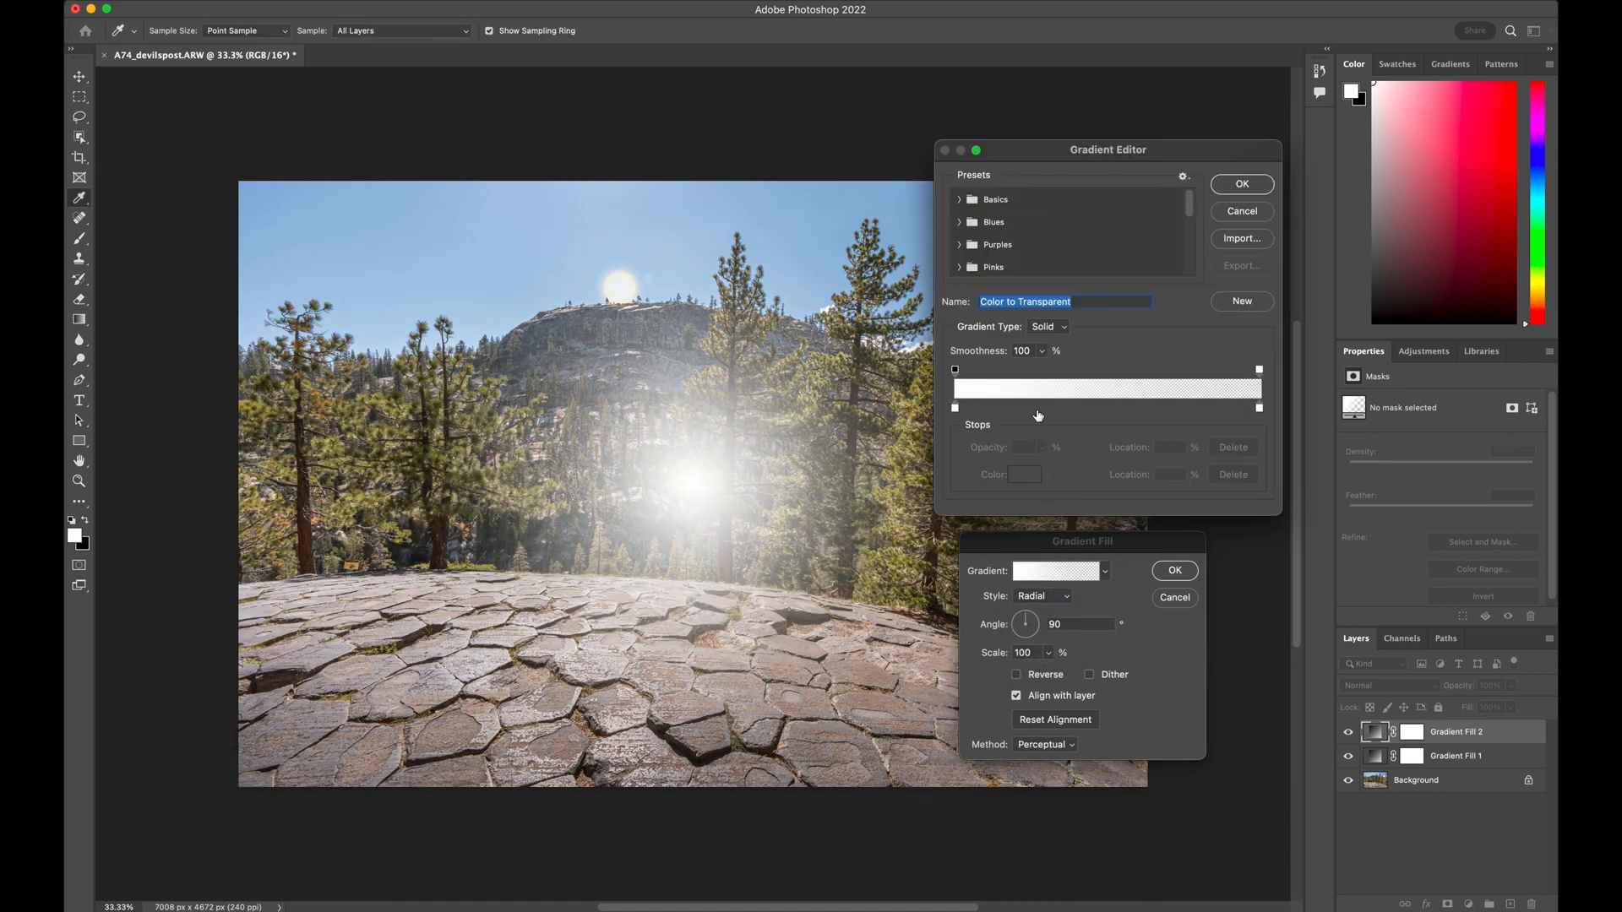
click(955, 371)
click(1260, 371)
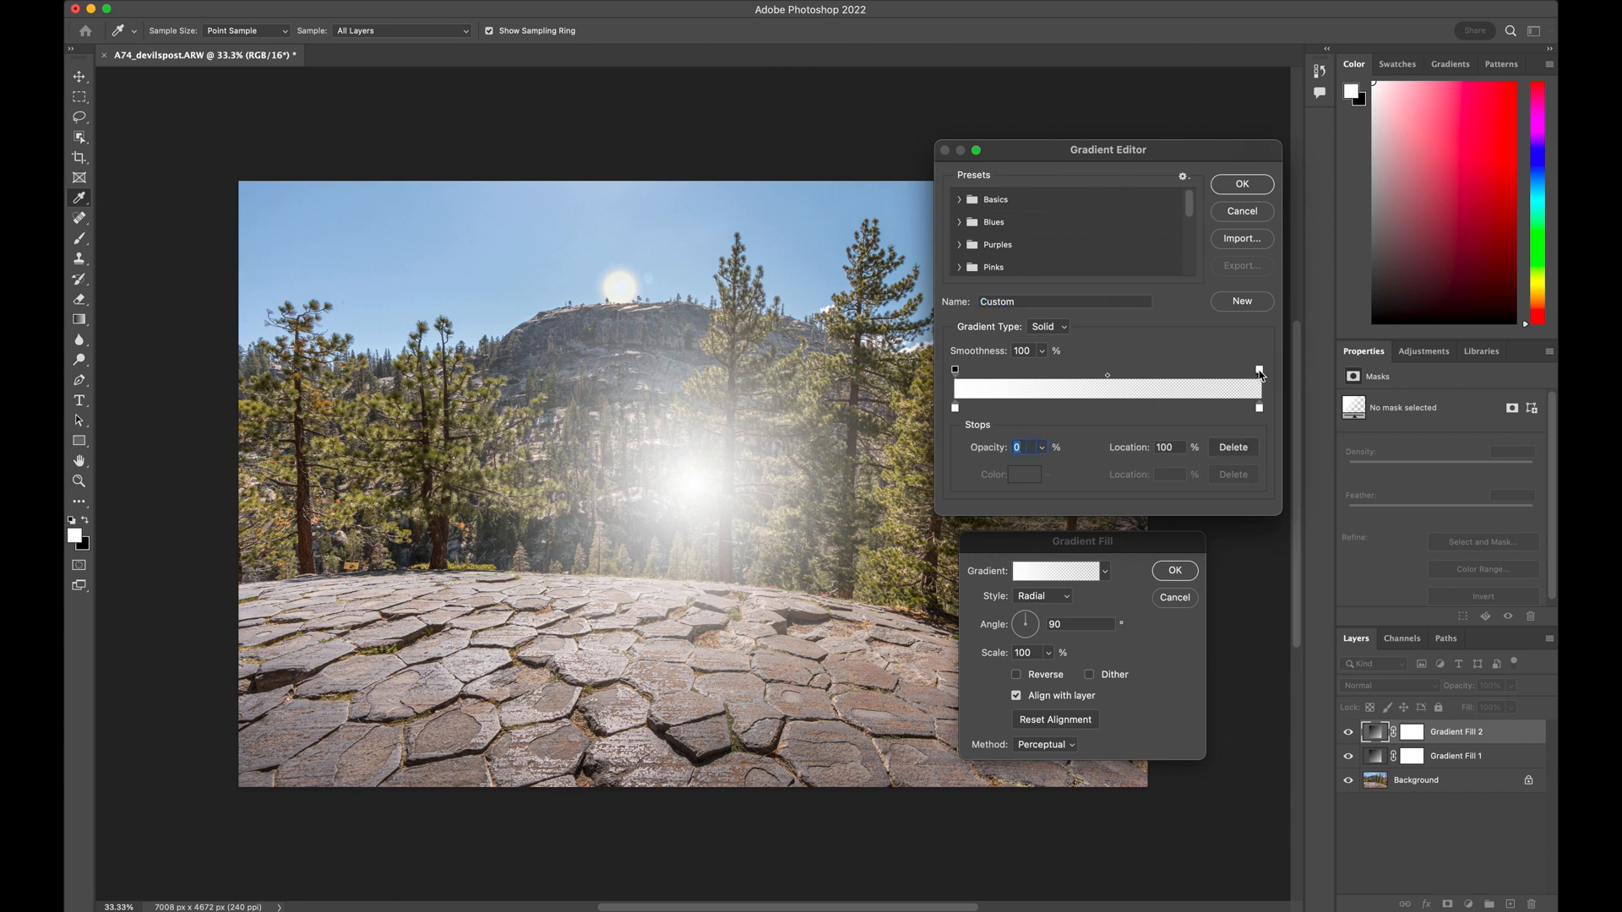
click(955, 408)
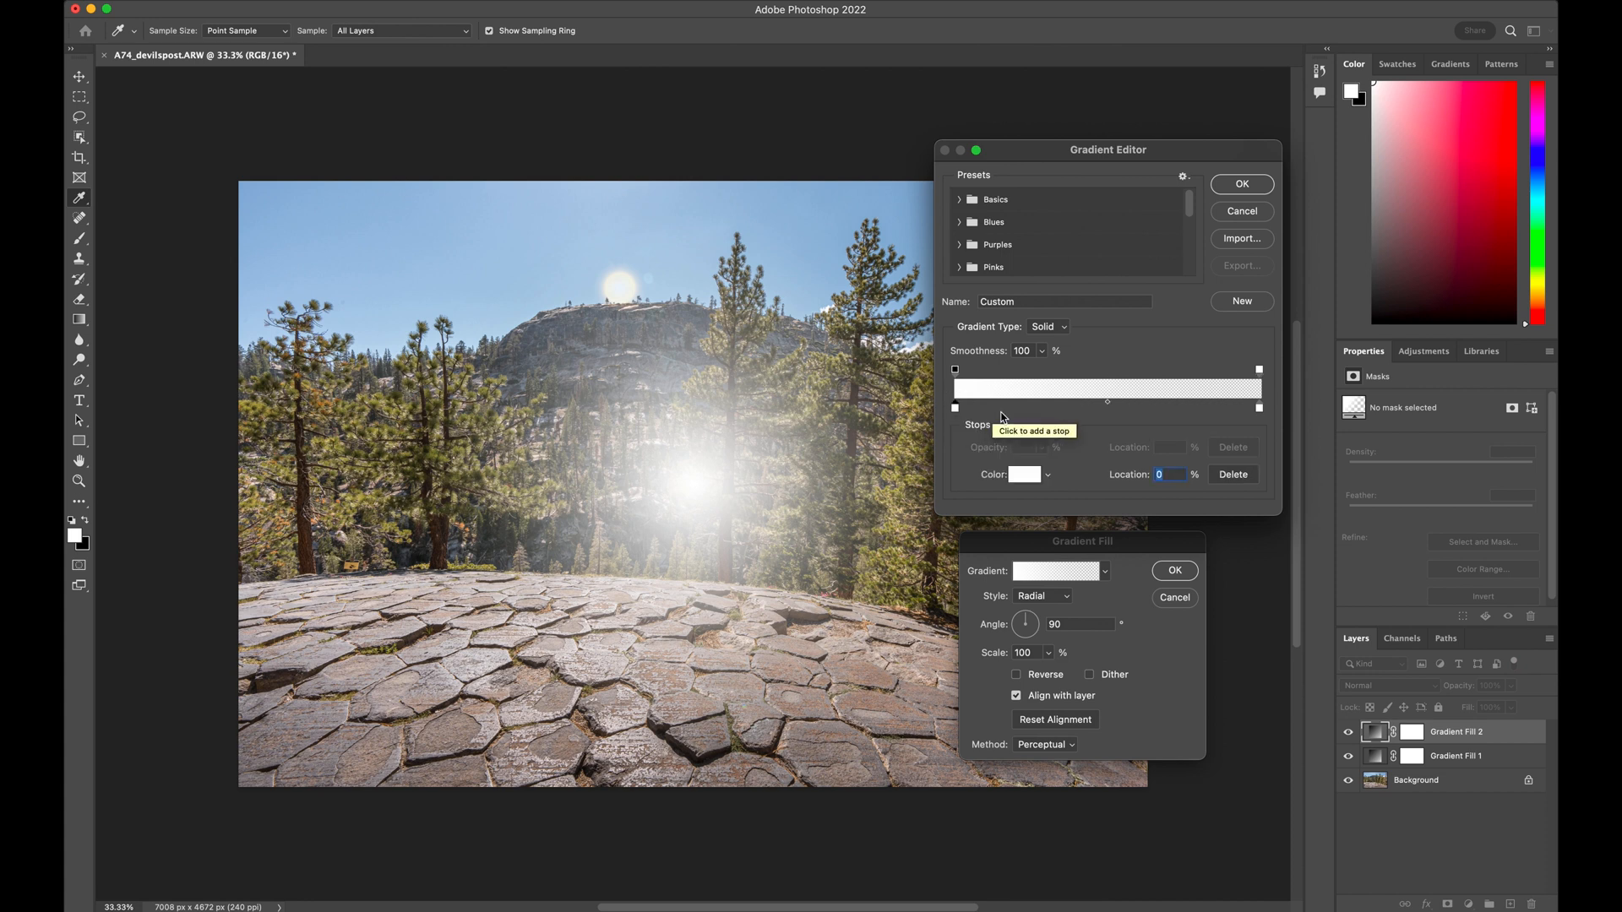
click(1024, 474)
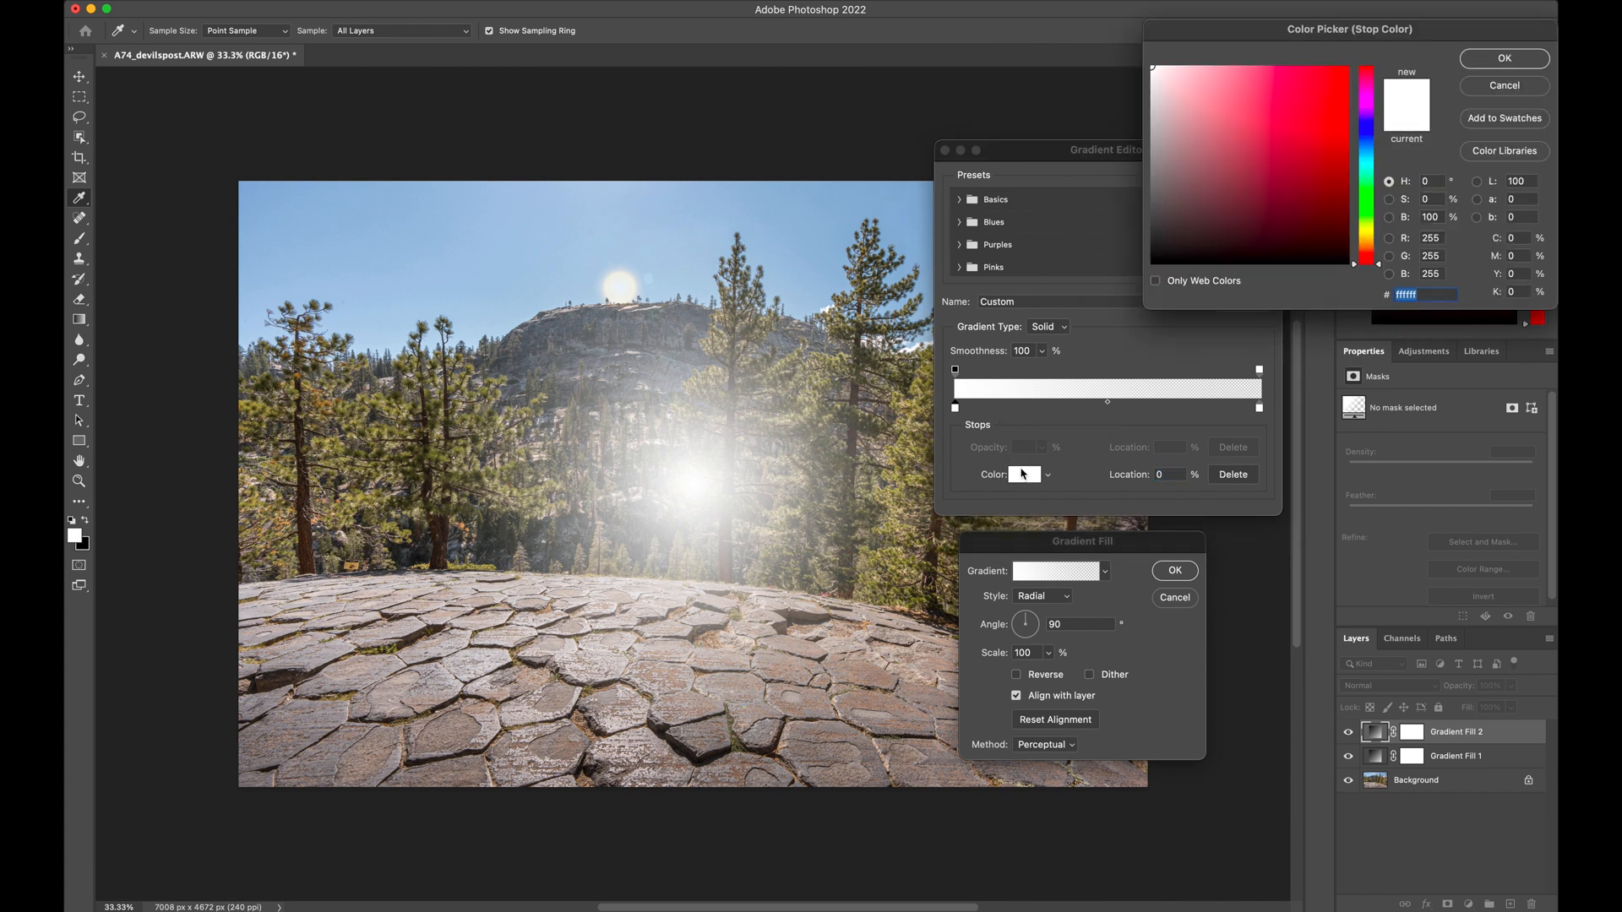
click(1368, 229)
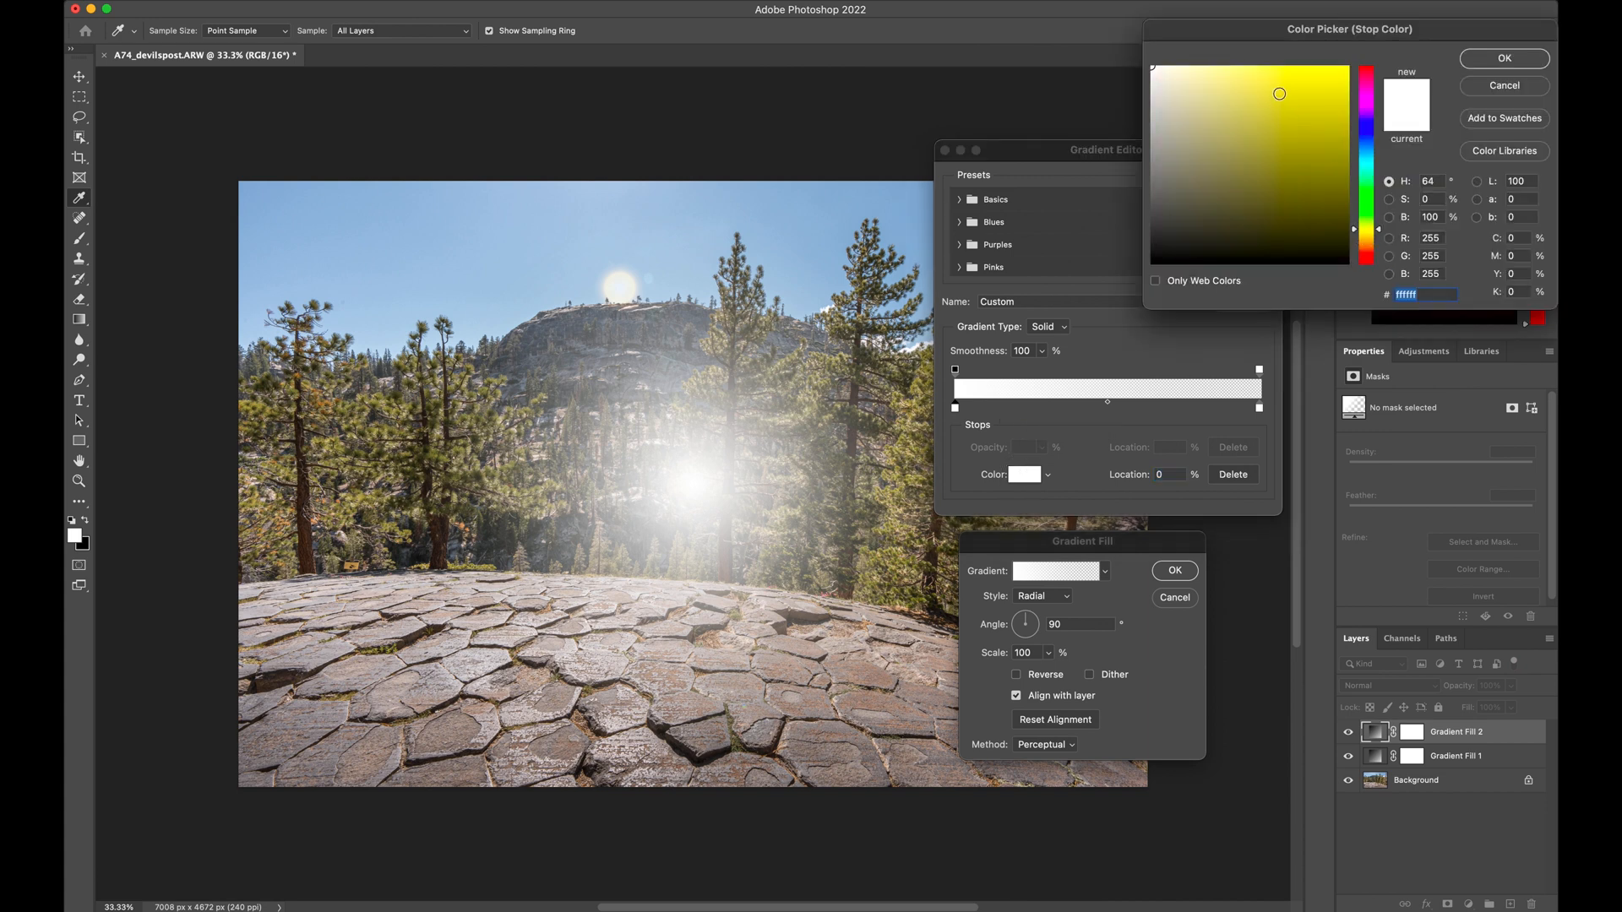
click(1231, 69)
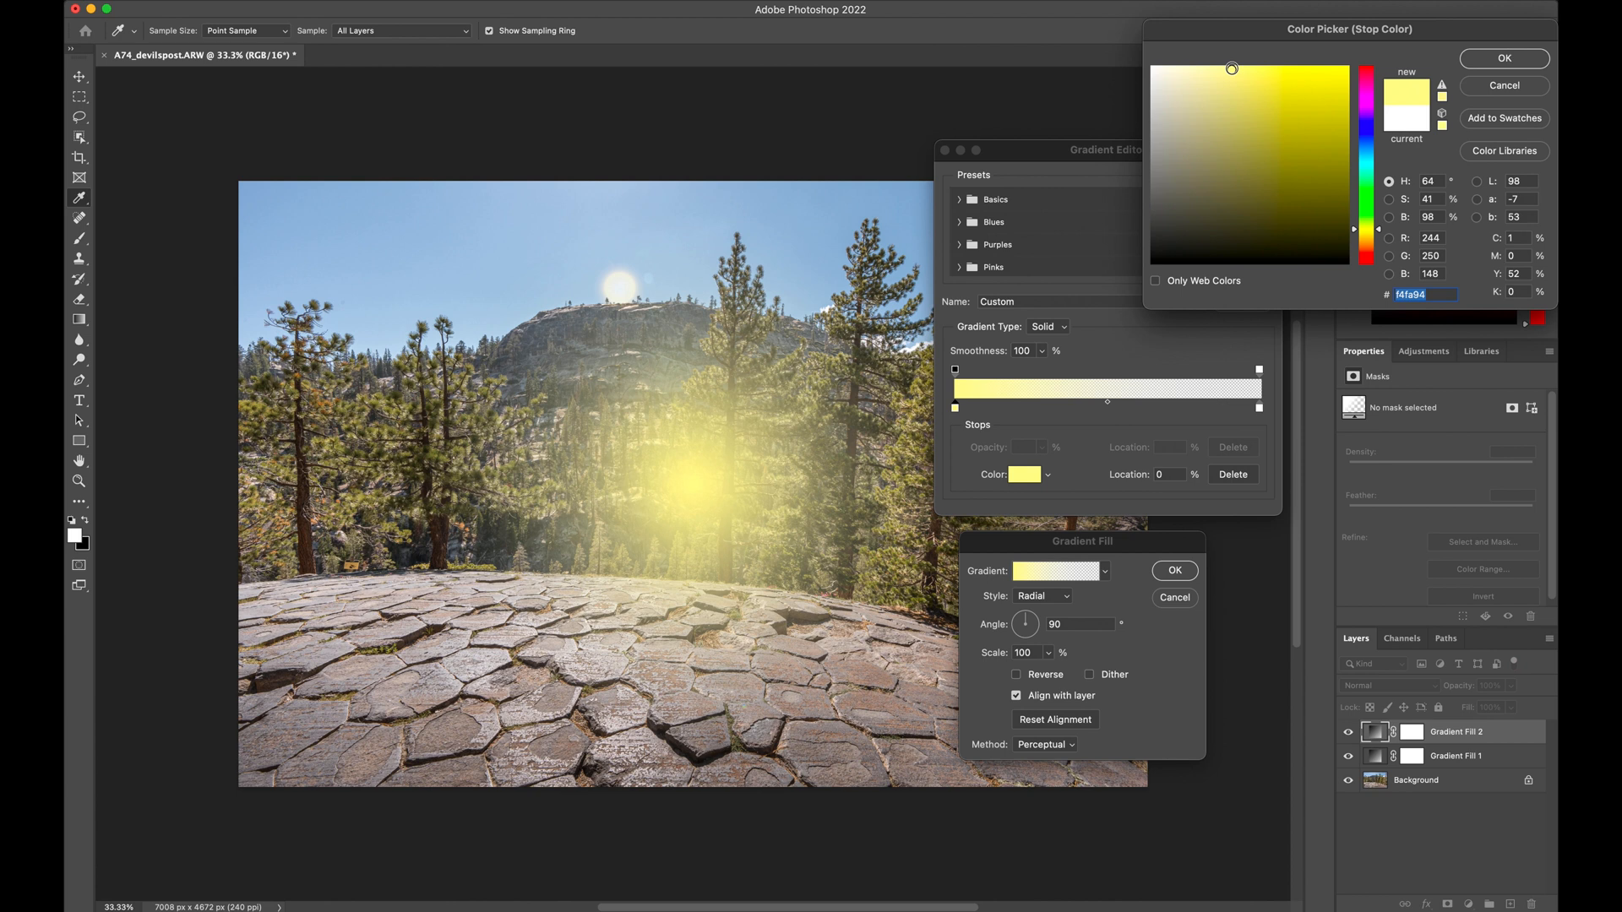
drag(1232, 68, 1236, 69)
click(1242, 68)
click(1234, 68)
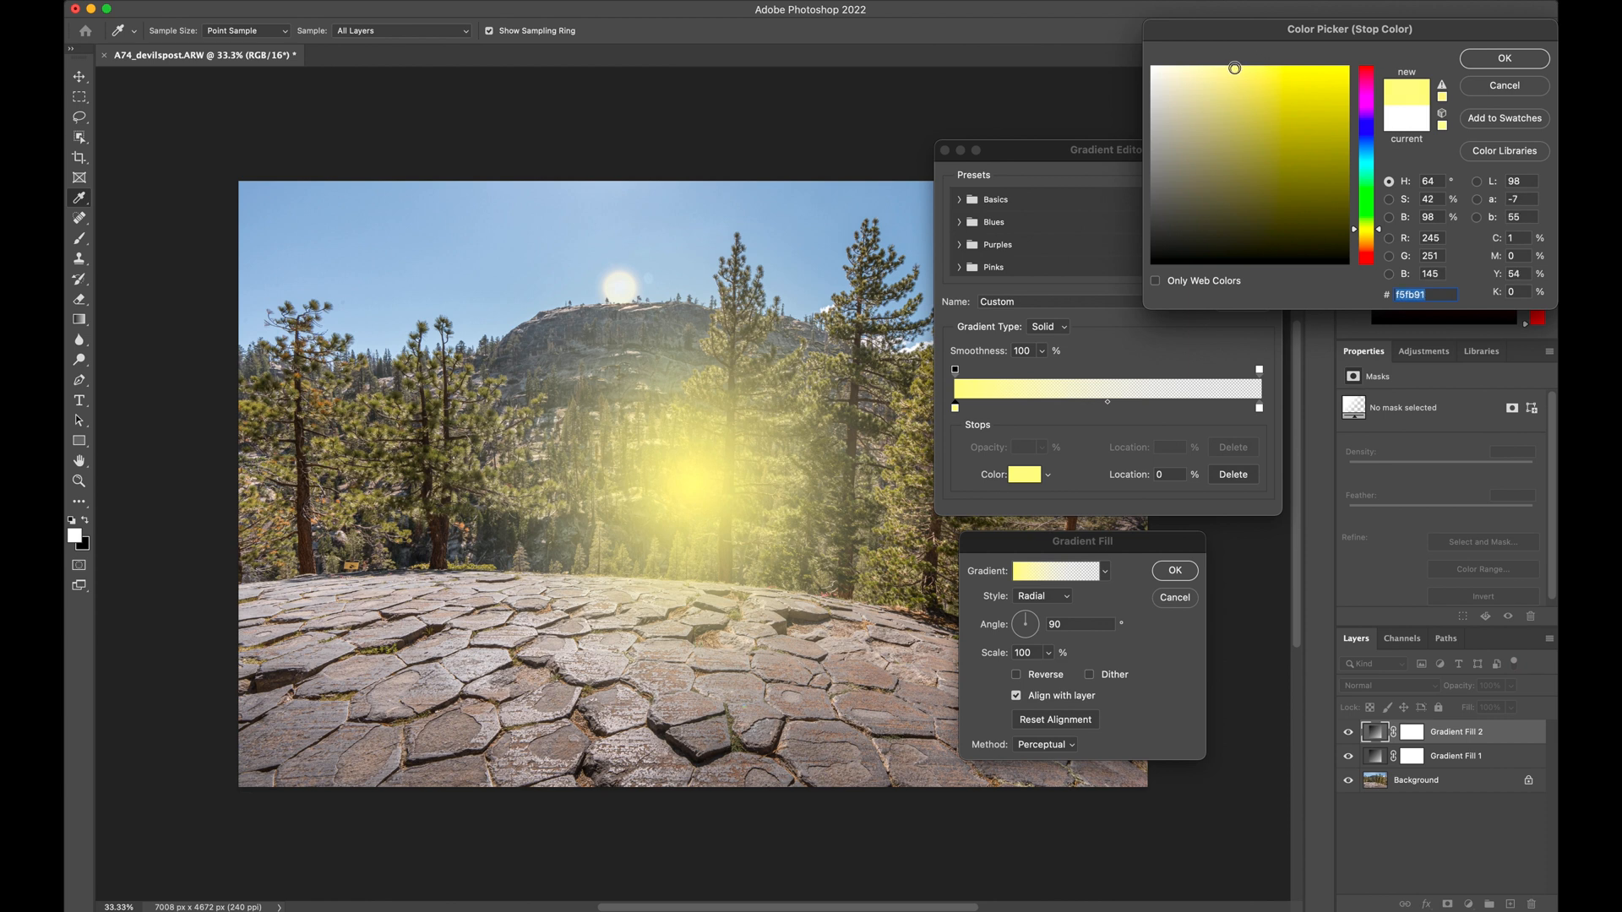
click(1504, 57)
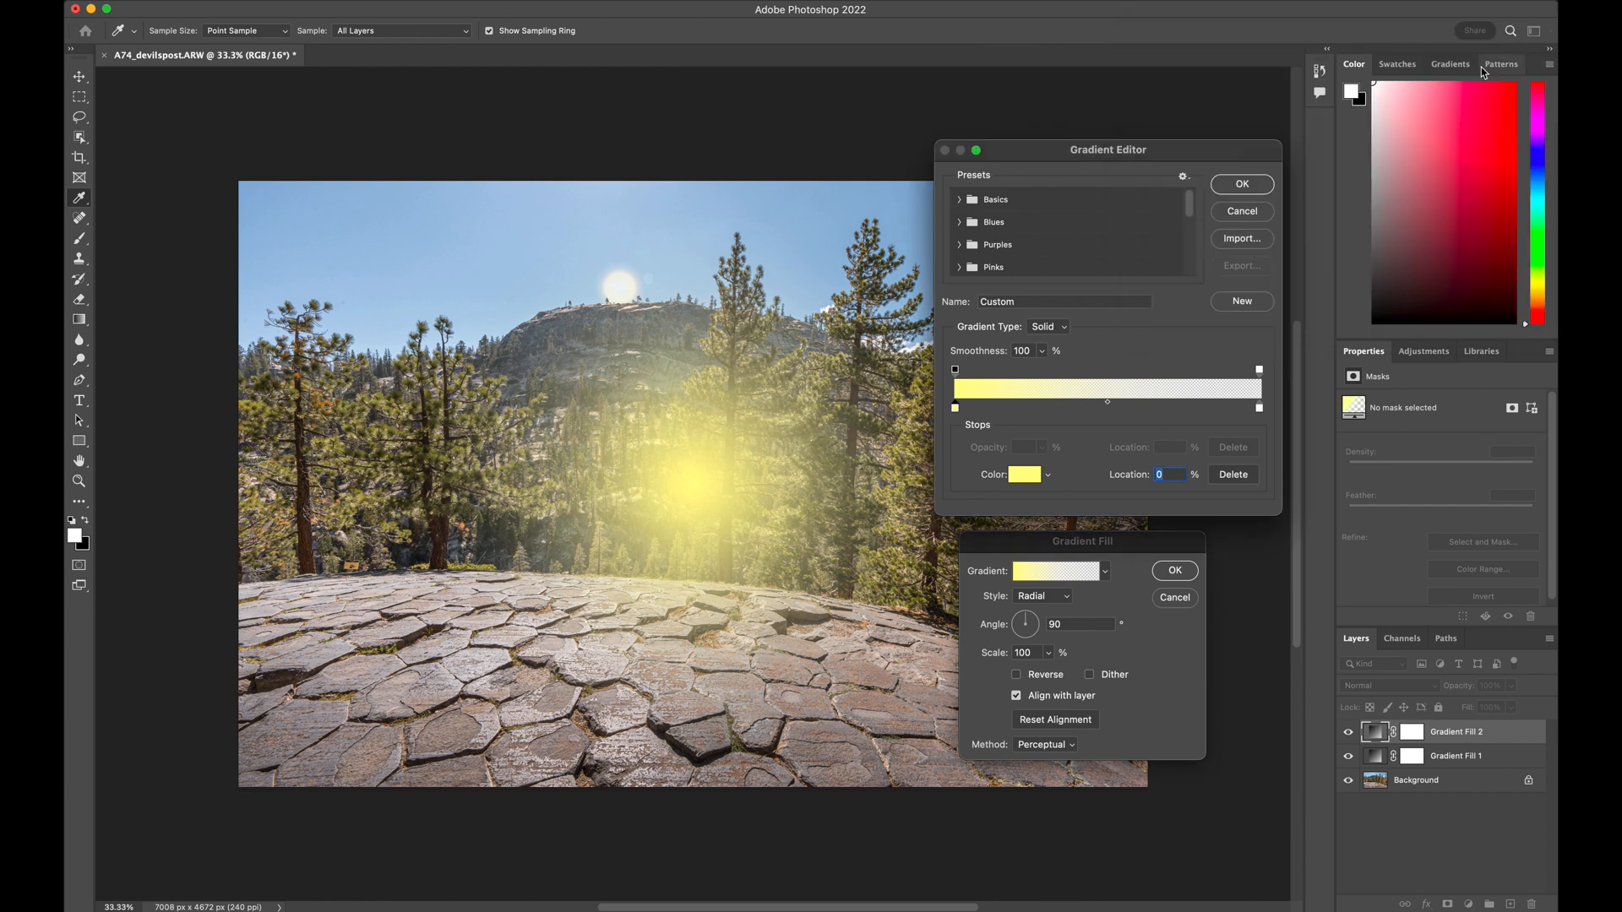
Set the second gradient's ending color stop to golden orange #fbc406 and accept the edited gradient
click(1260, 409)
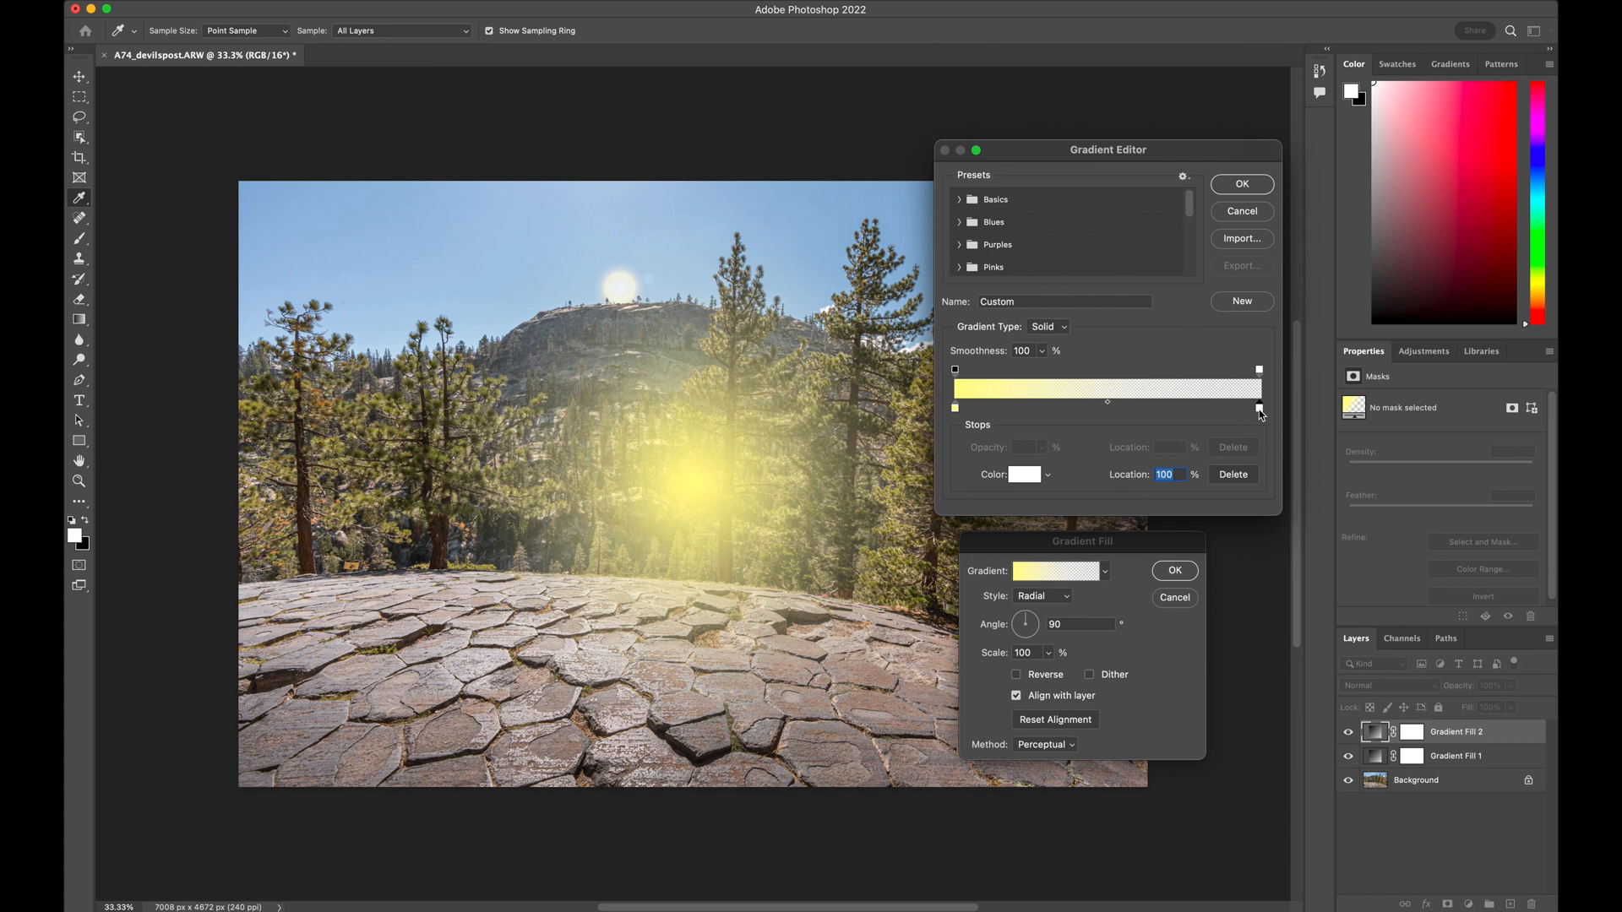
click(1031, 475)
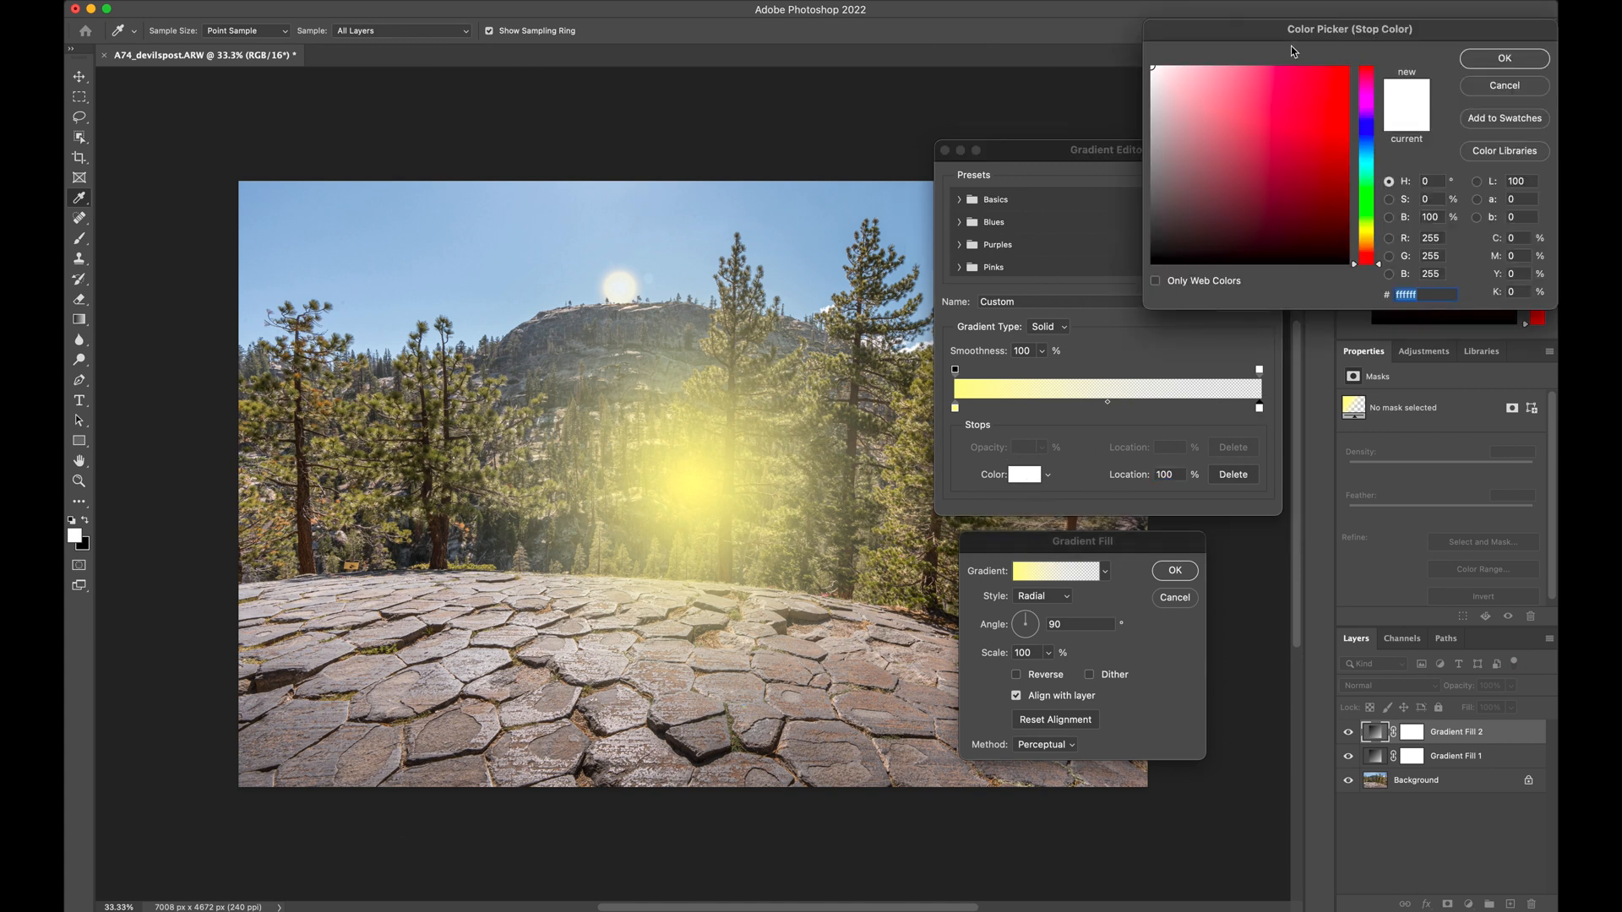
click(1369, 238)
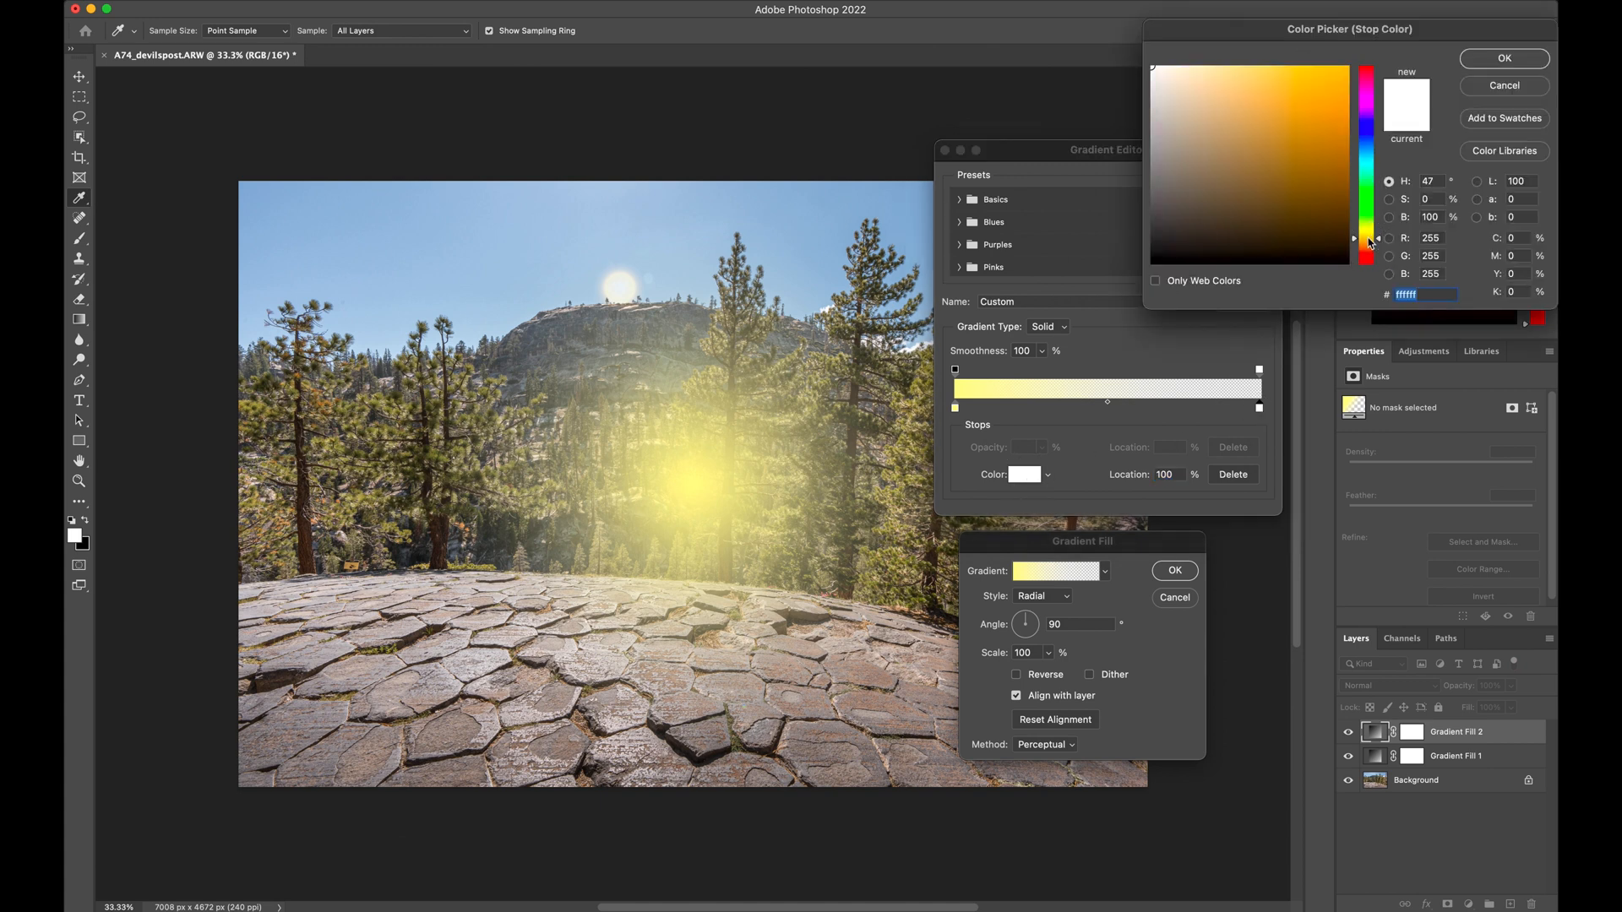
click(1346, 68)
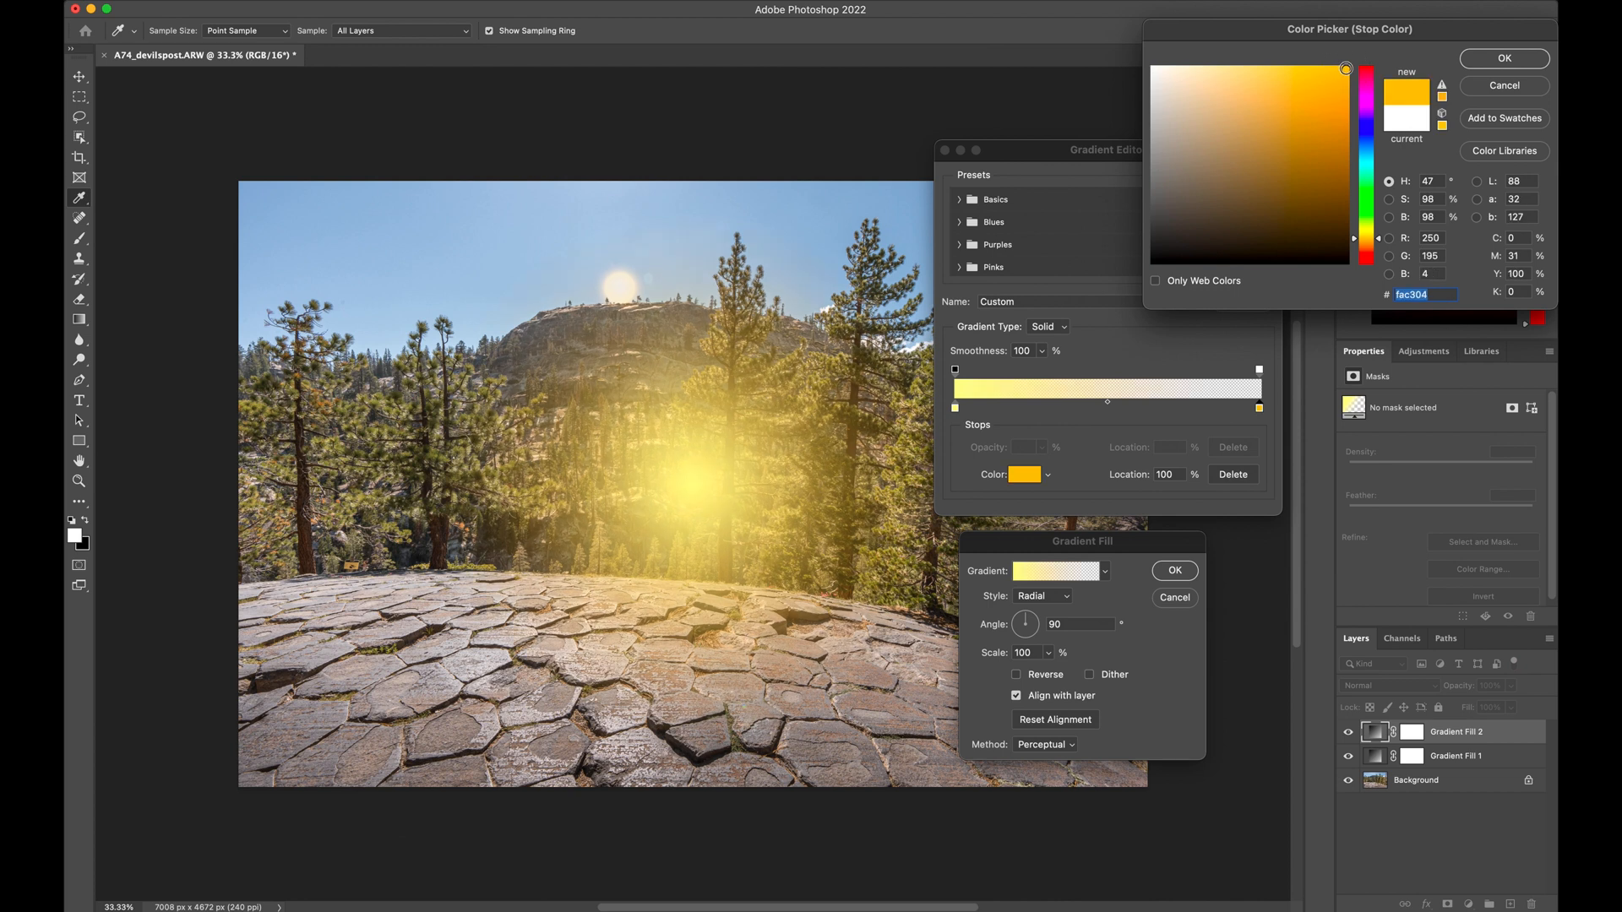
click(1345, 69)
click(1480, 64)
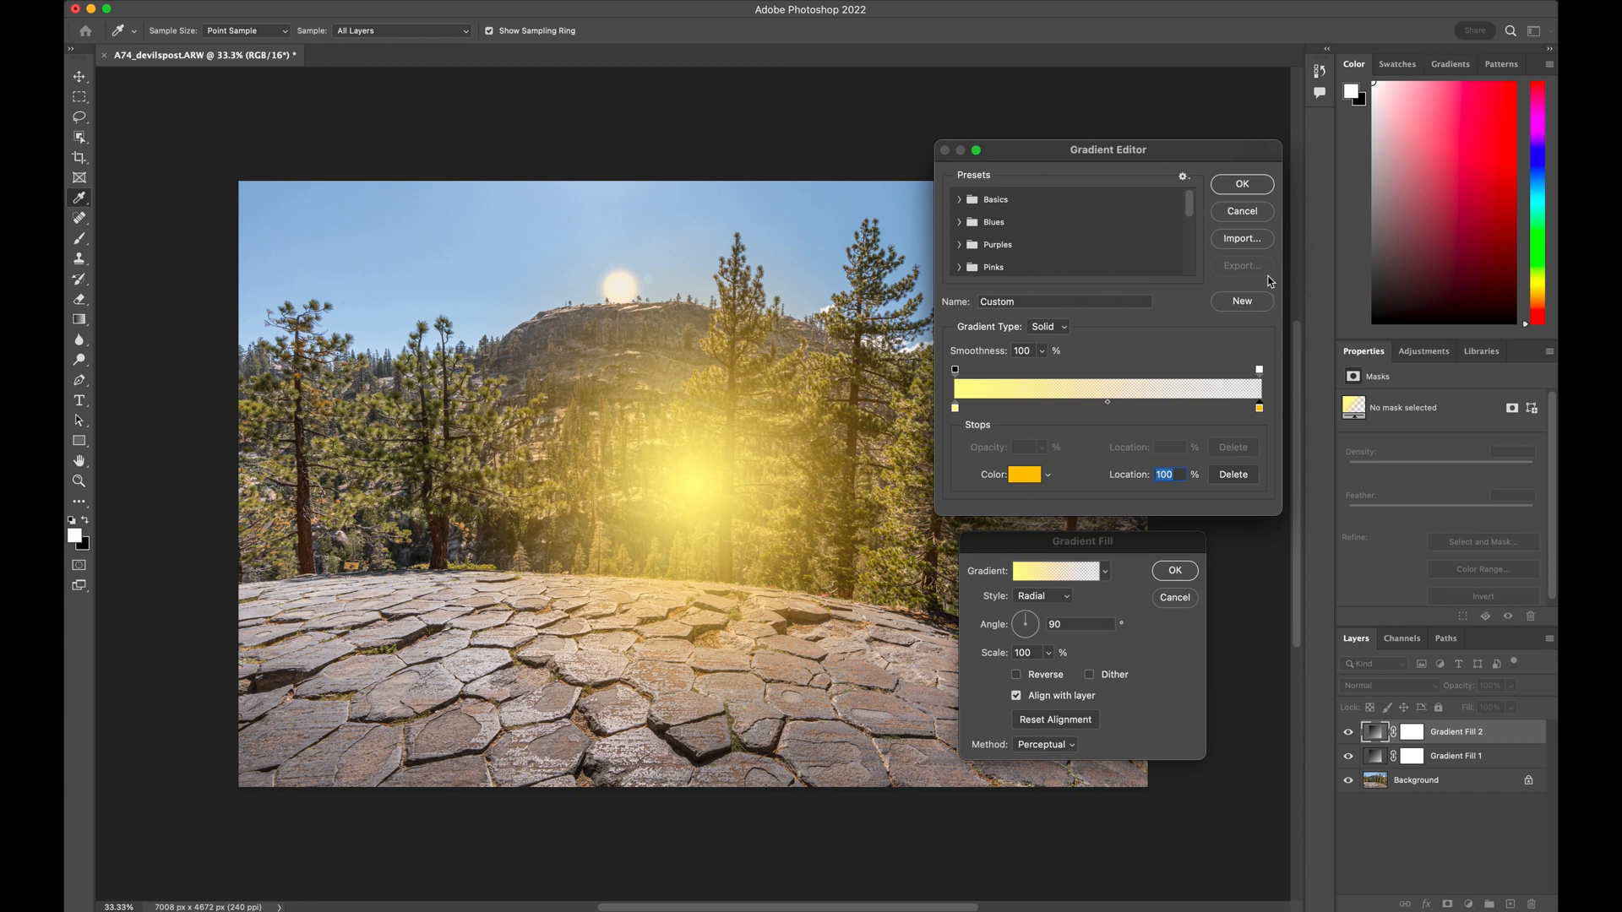
click(1254, 189)
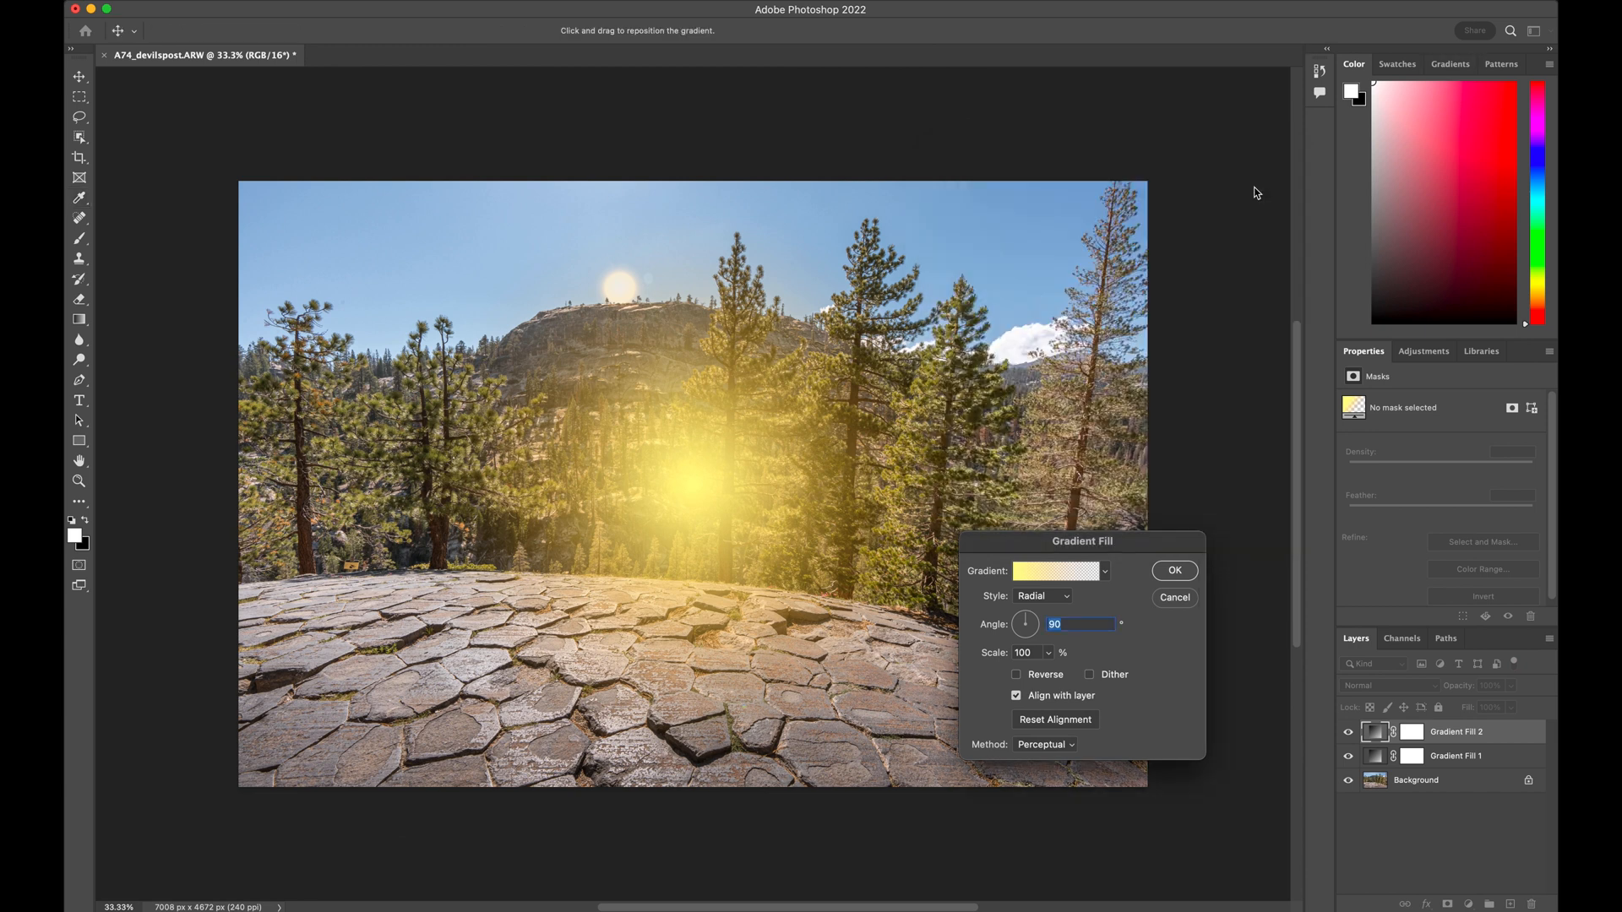
Set the second gradient's scale to 60% and apply the gradient fill
click(1037, 652)
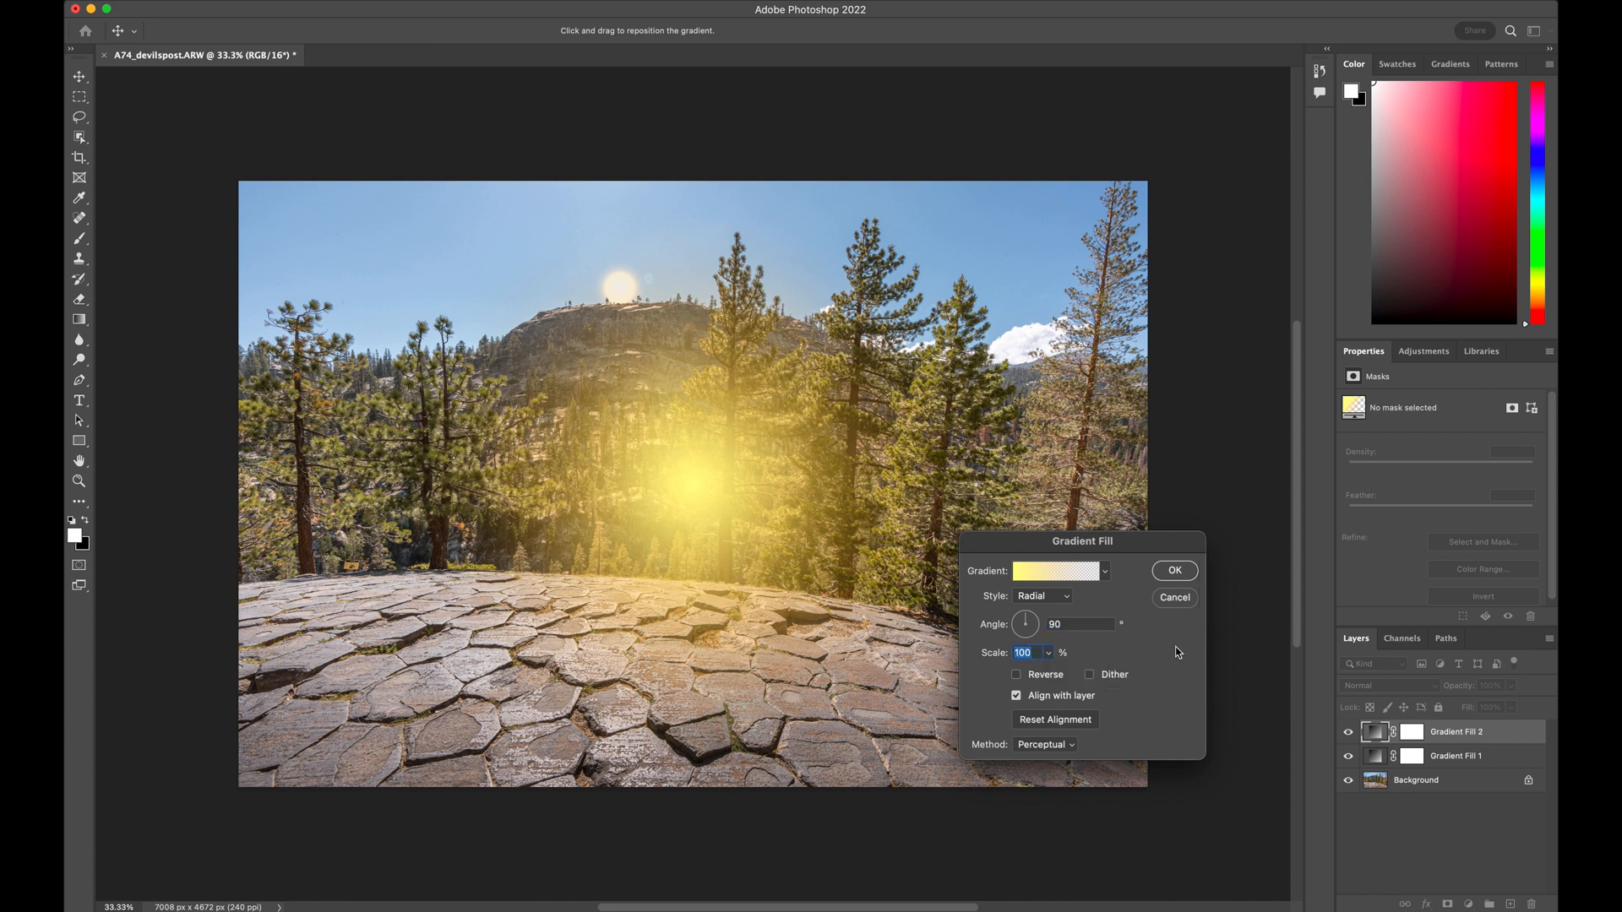
text(60)
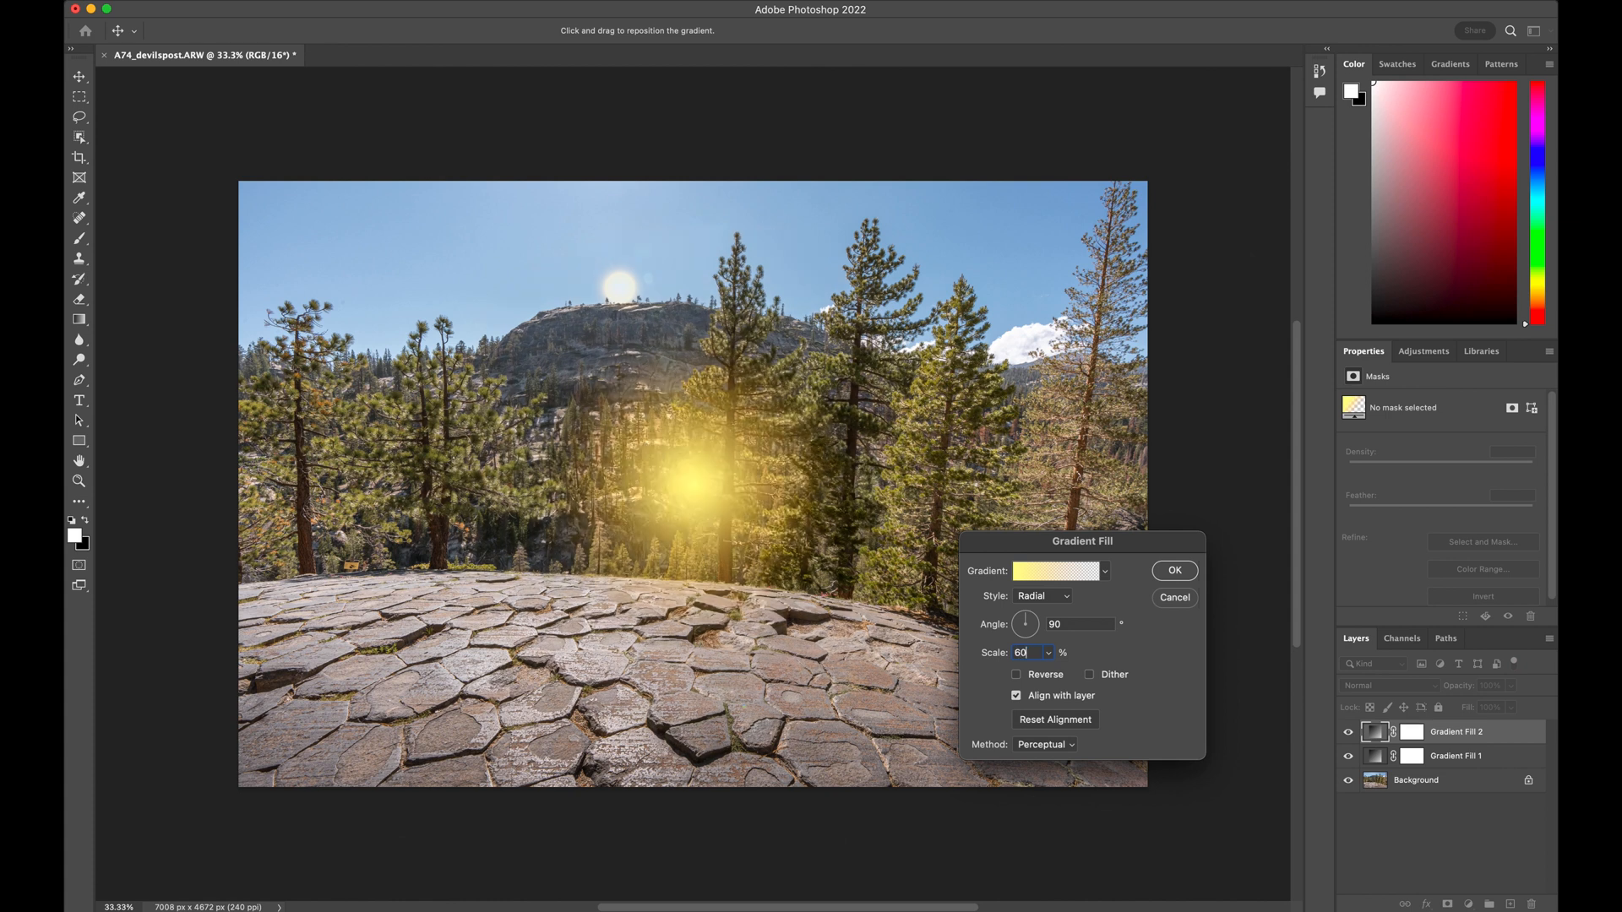
key(Return)
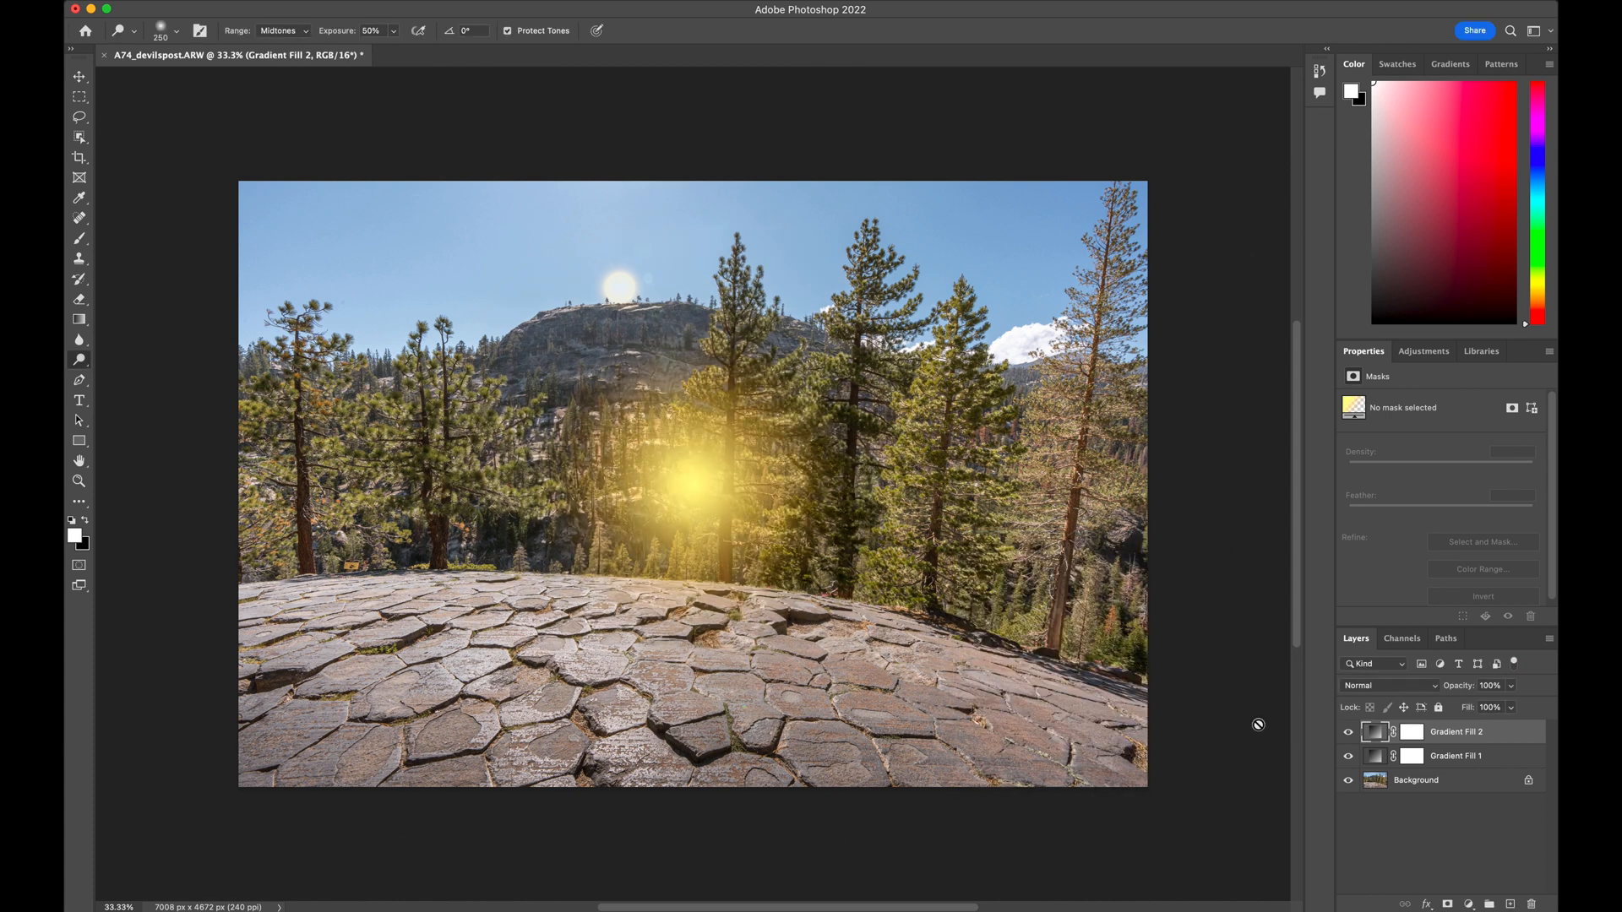
Move the larger yellow glow over the small sun on the ridge and set its layer's blend mode to Screen
double_click(1373, 733)
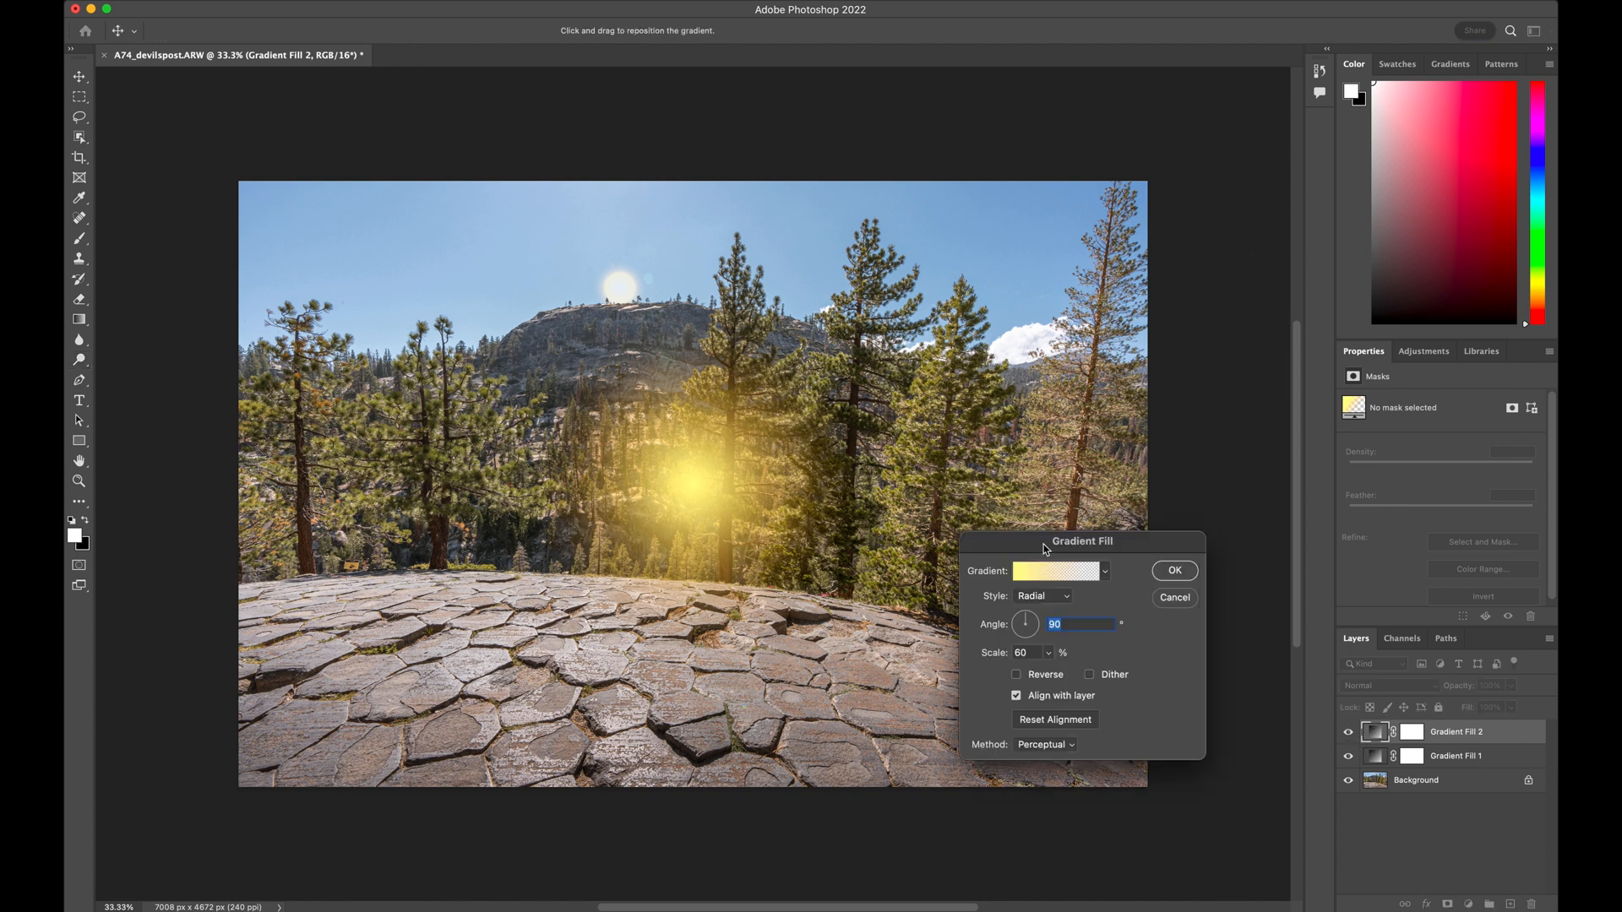
drag(704, 479, 626, 292)
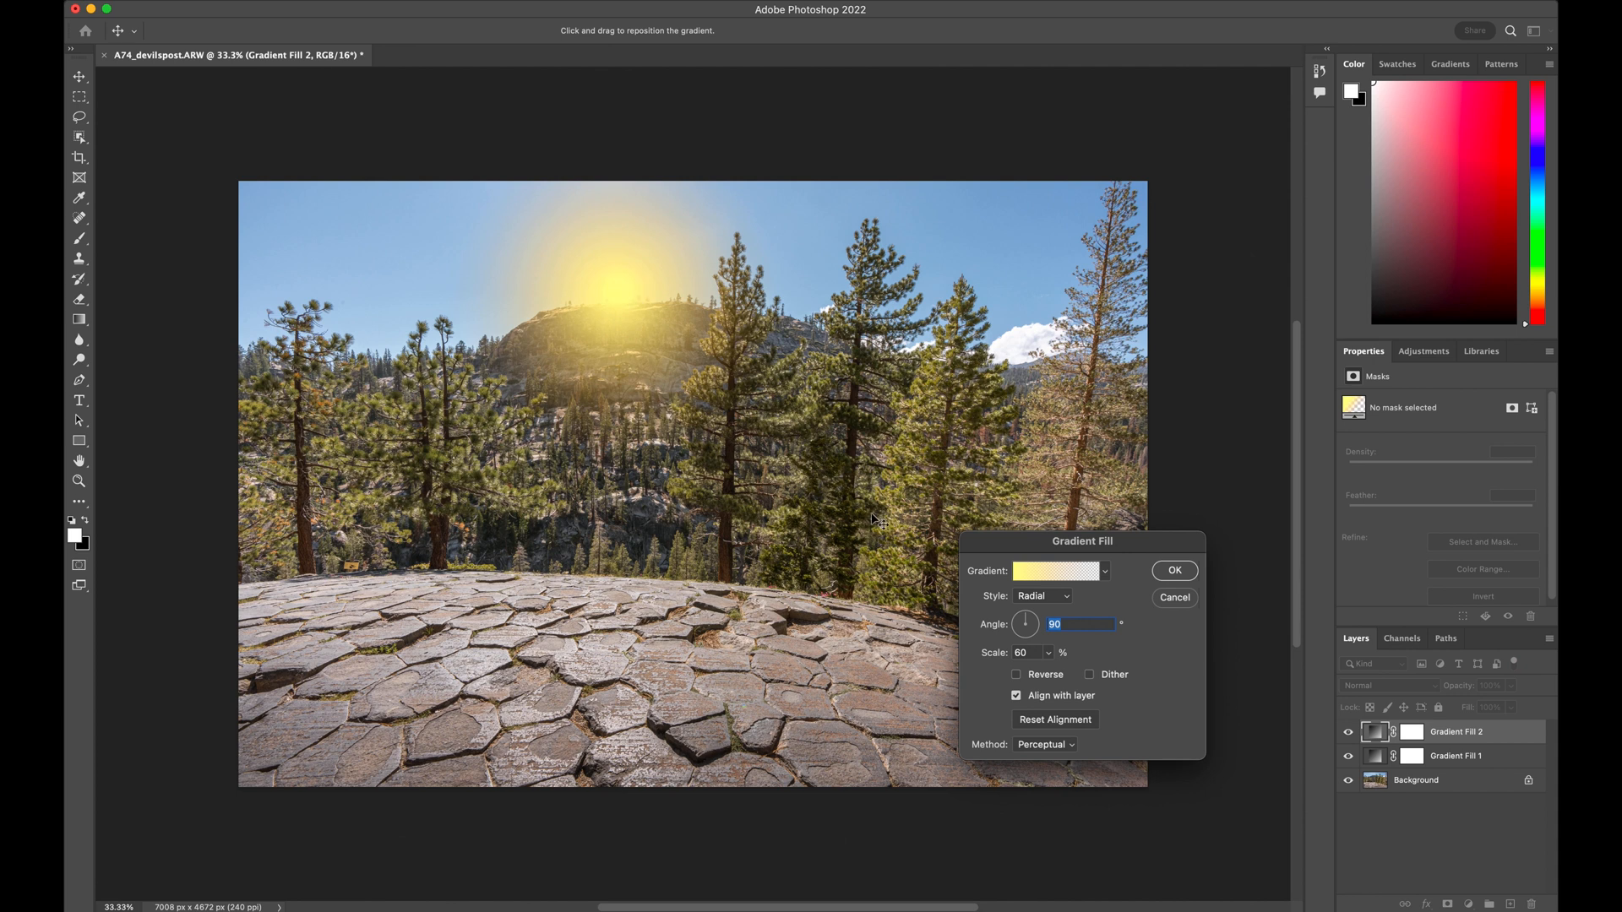
click(1176, 571)
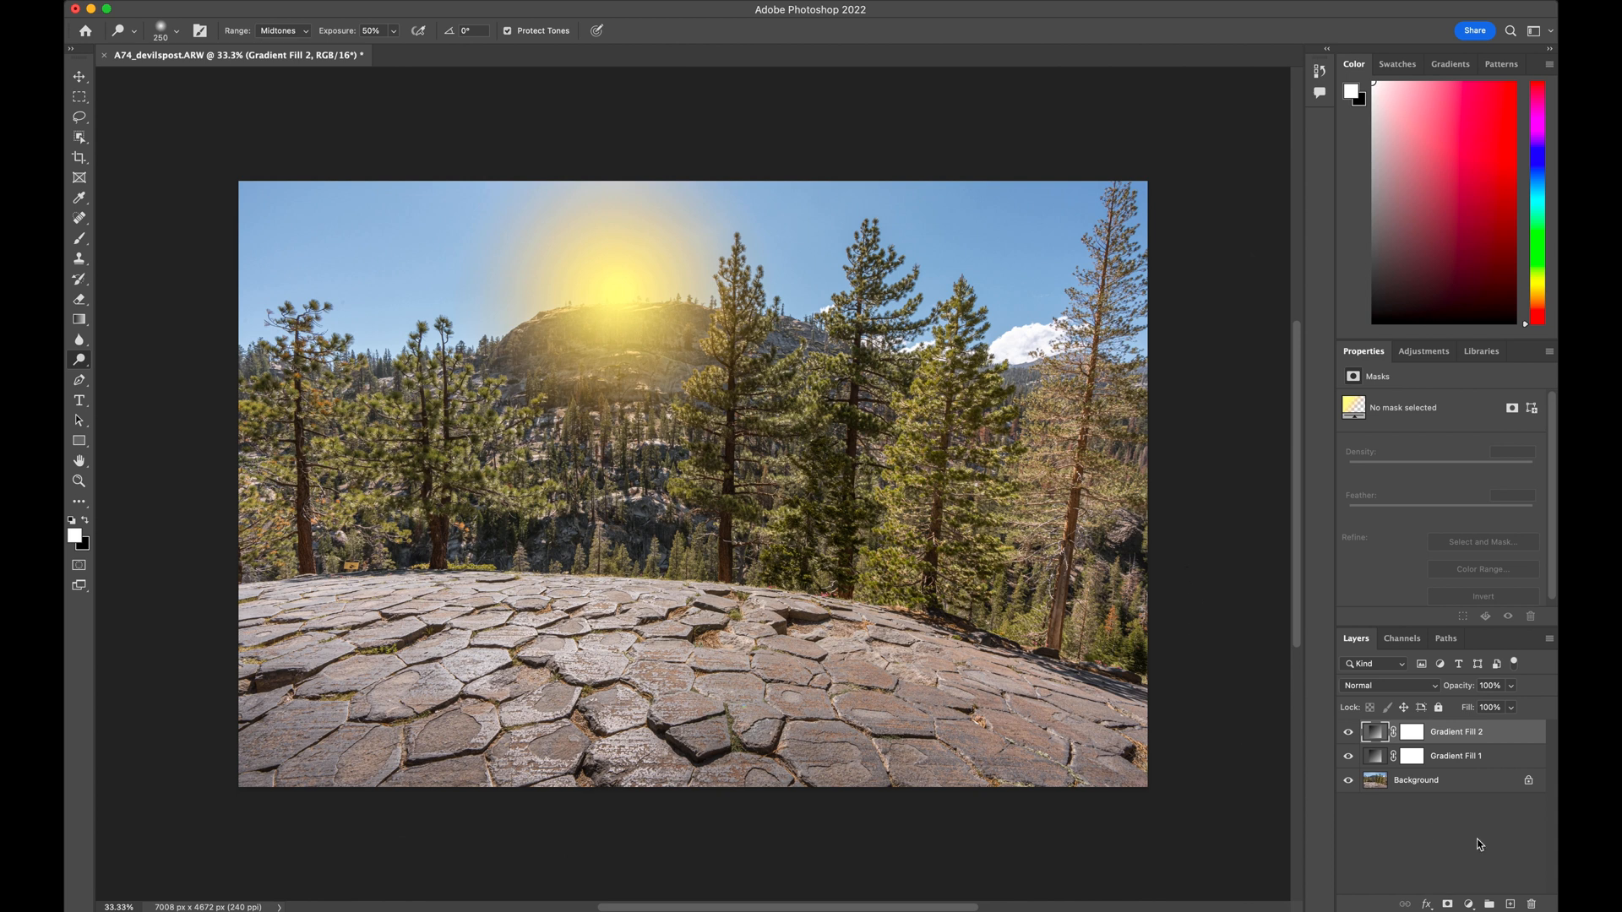
click(1434, 691)
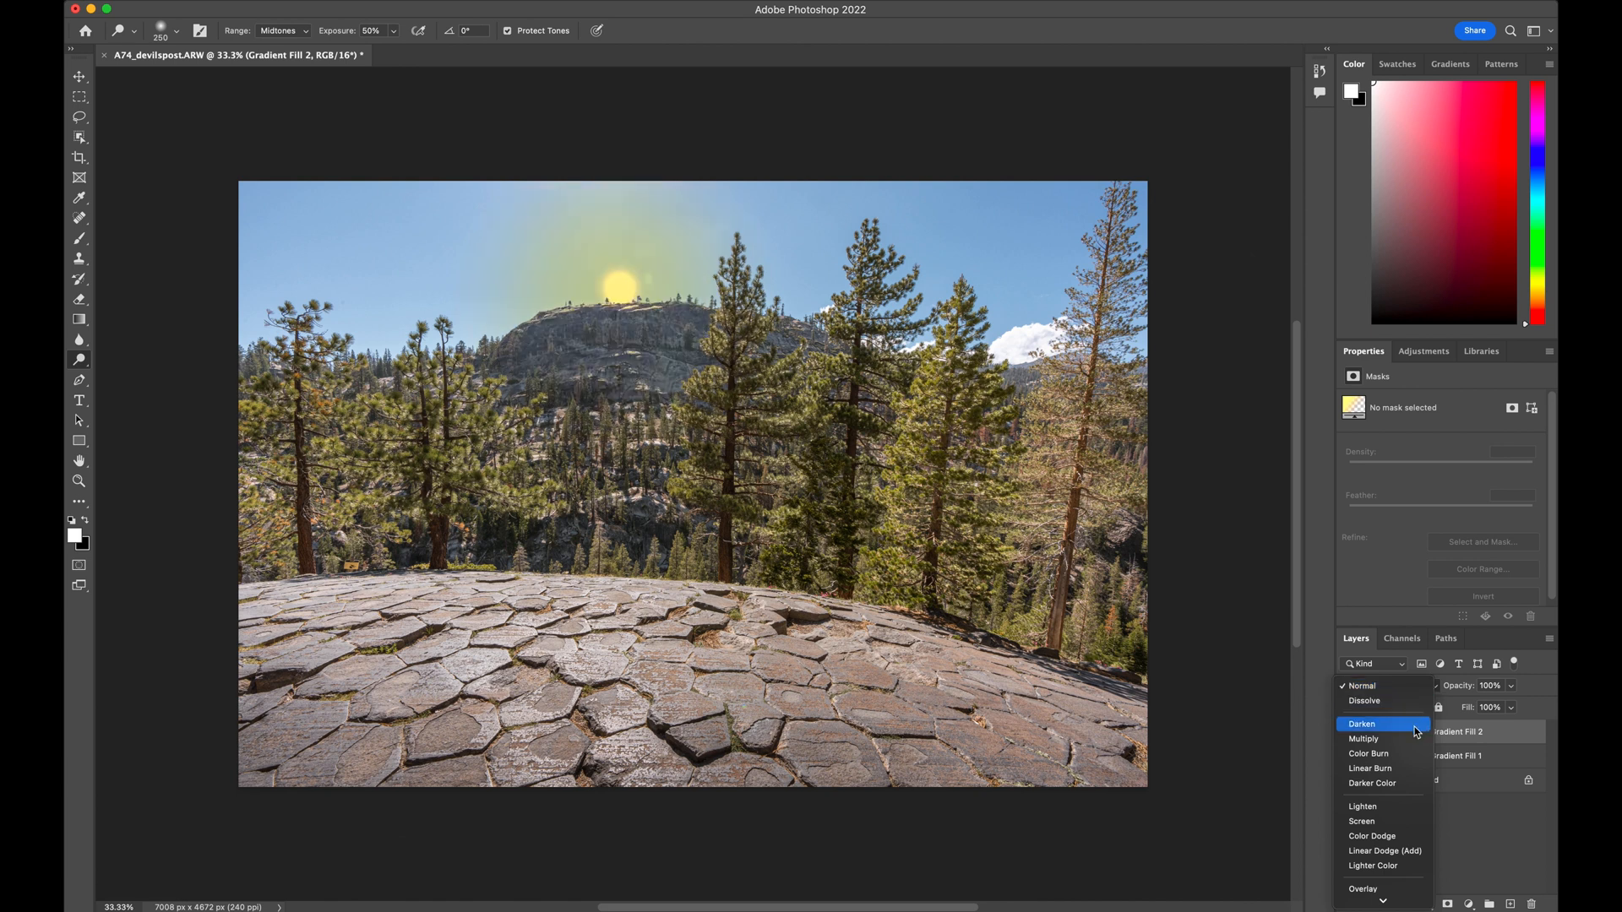
click(1385, 823)
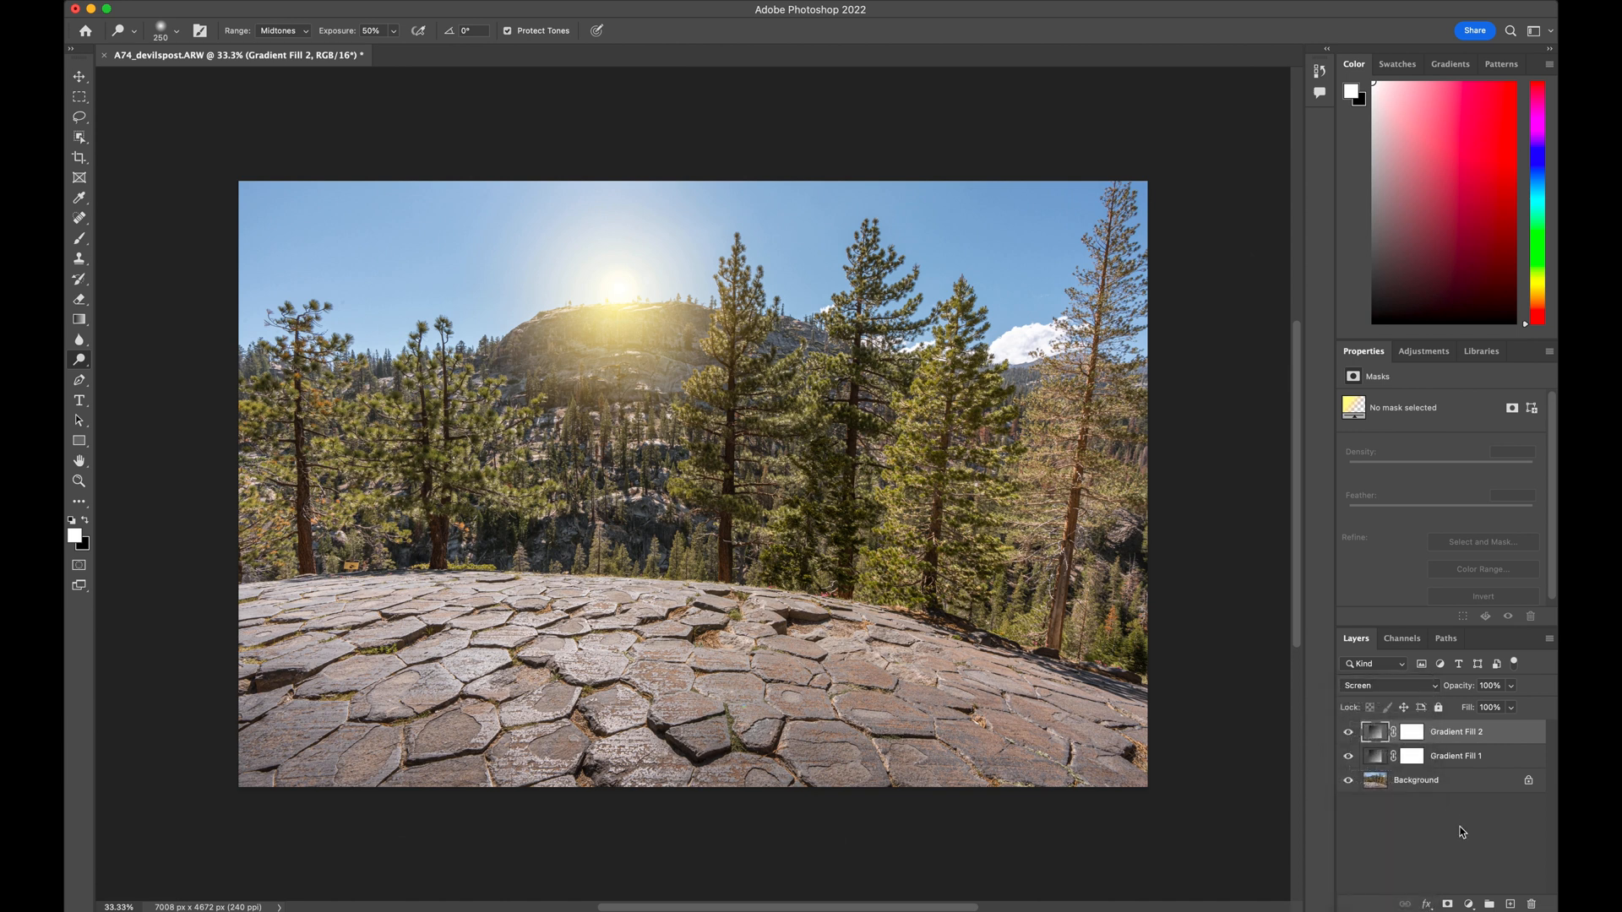
Reopen the larger yellow gradient fill and nudge its glow slightly to line up with the sun on the ridge
double_click(1377, 735)
drag(625, 314, 623, 311)
Add a Curves adjustment layer above the gradient fills and raise the RGB curve's midtones to brighten the image
click(1469, 905)
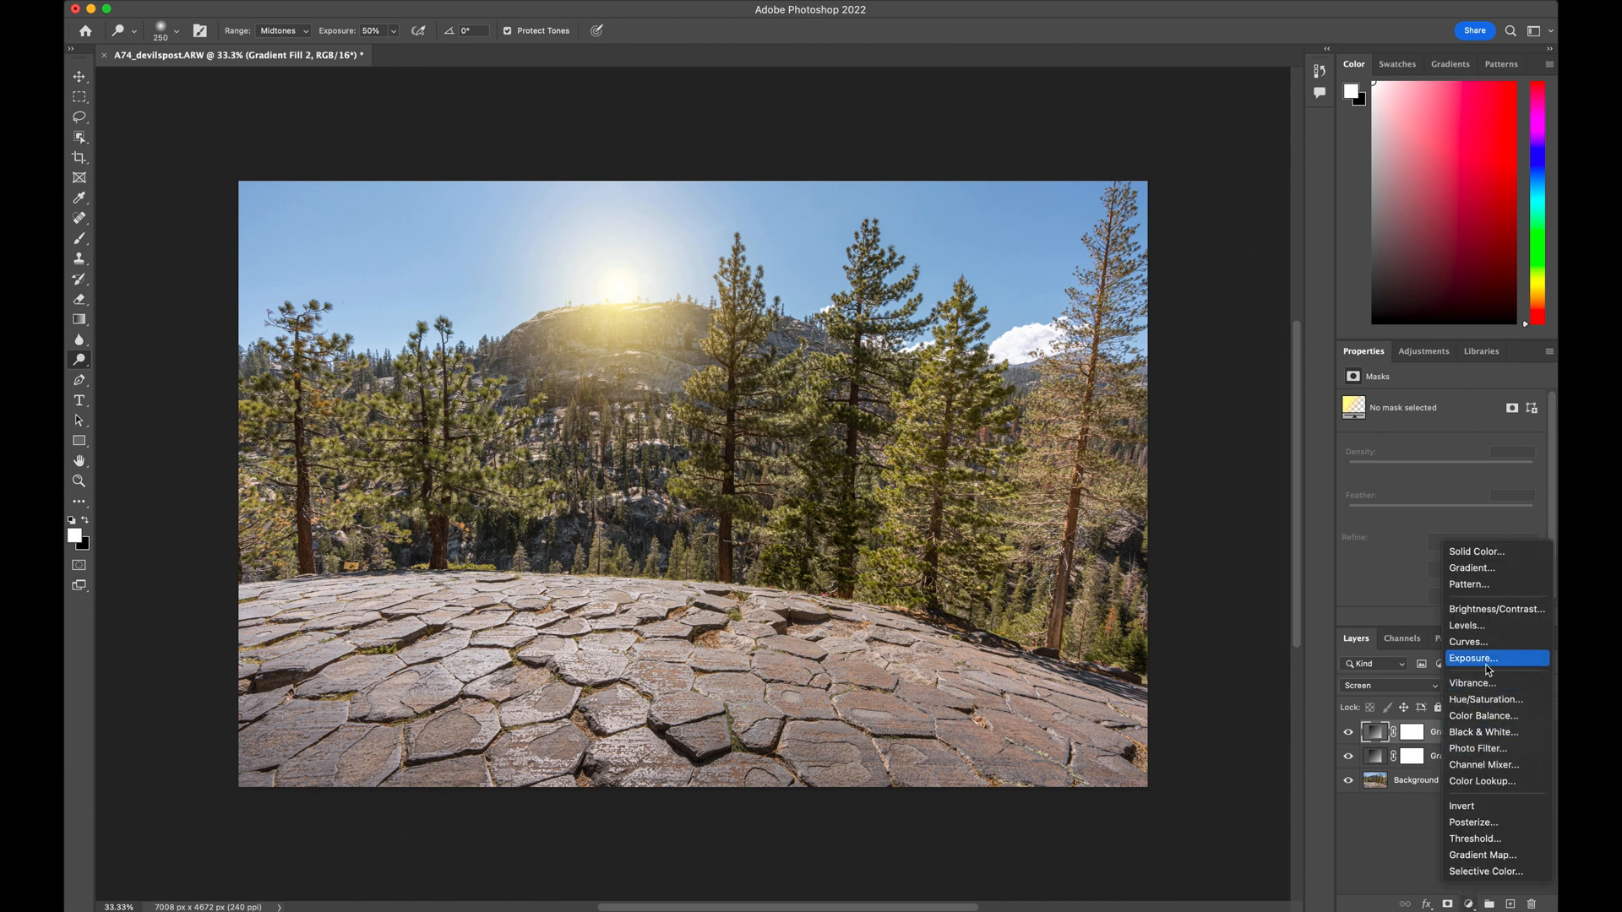
click(1482, 645)
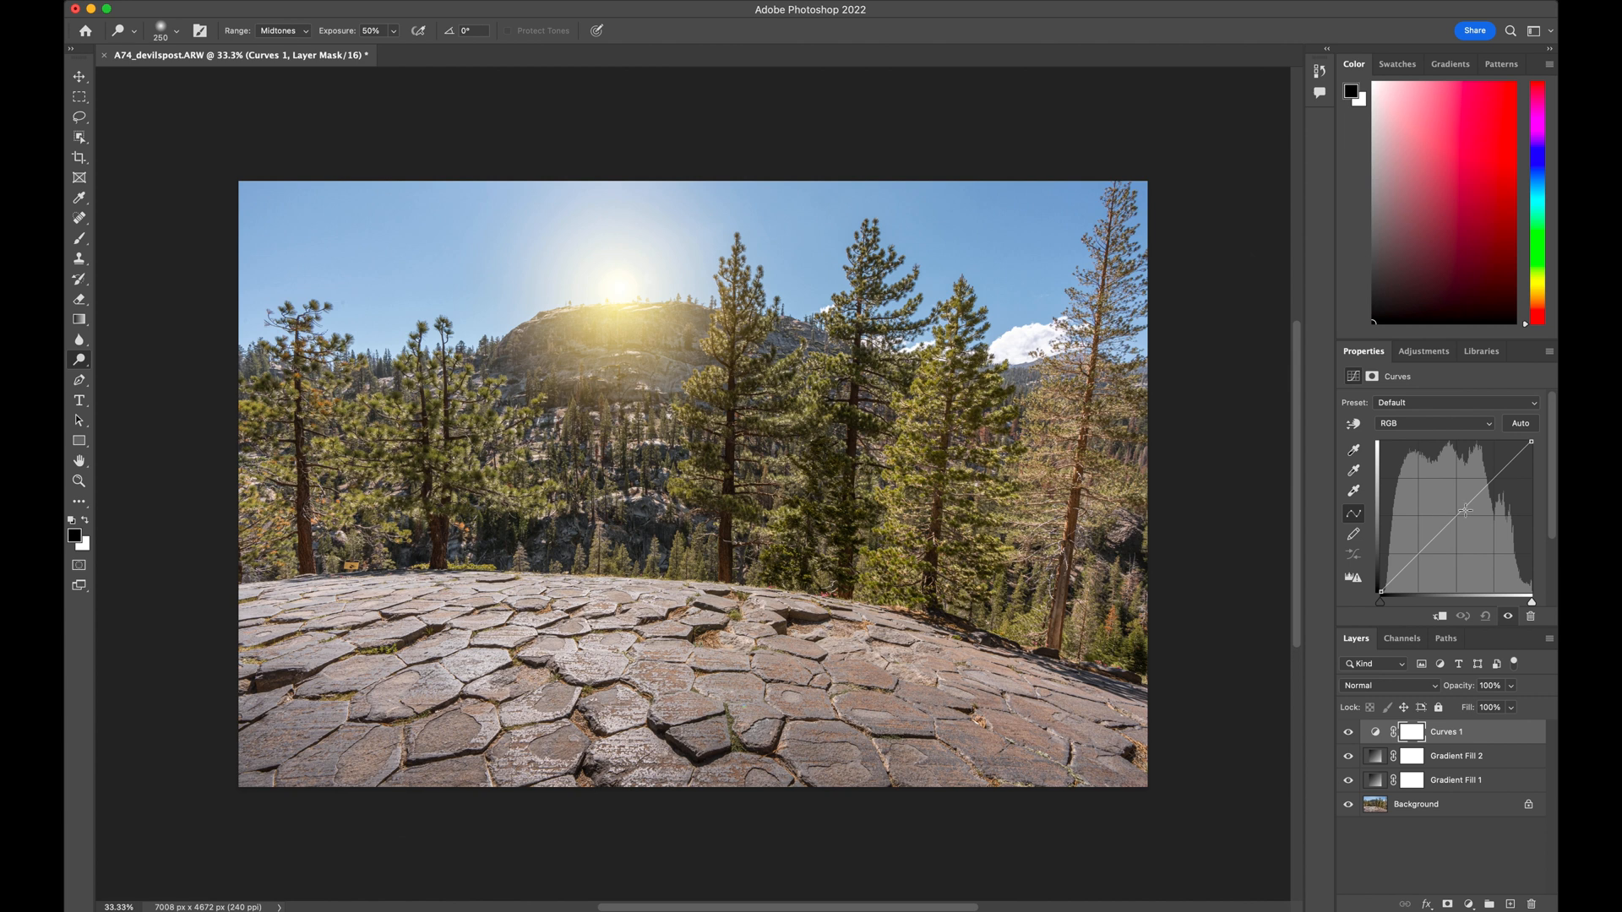
drag(1461, 515, 1439, 497)
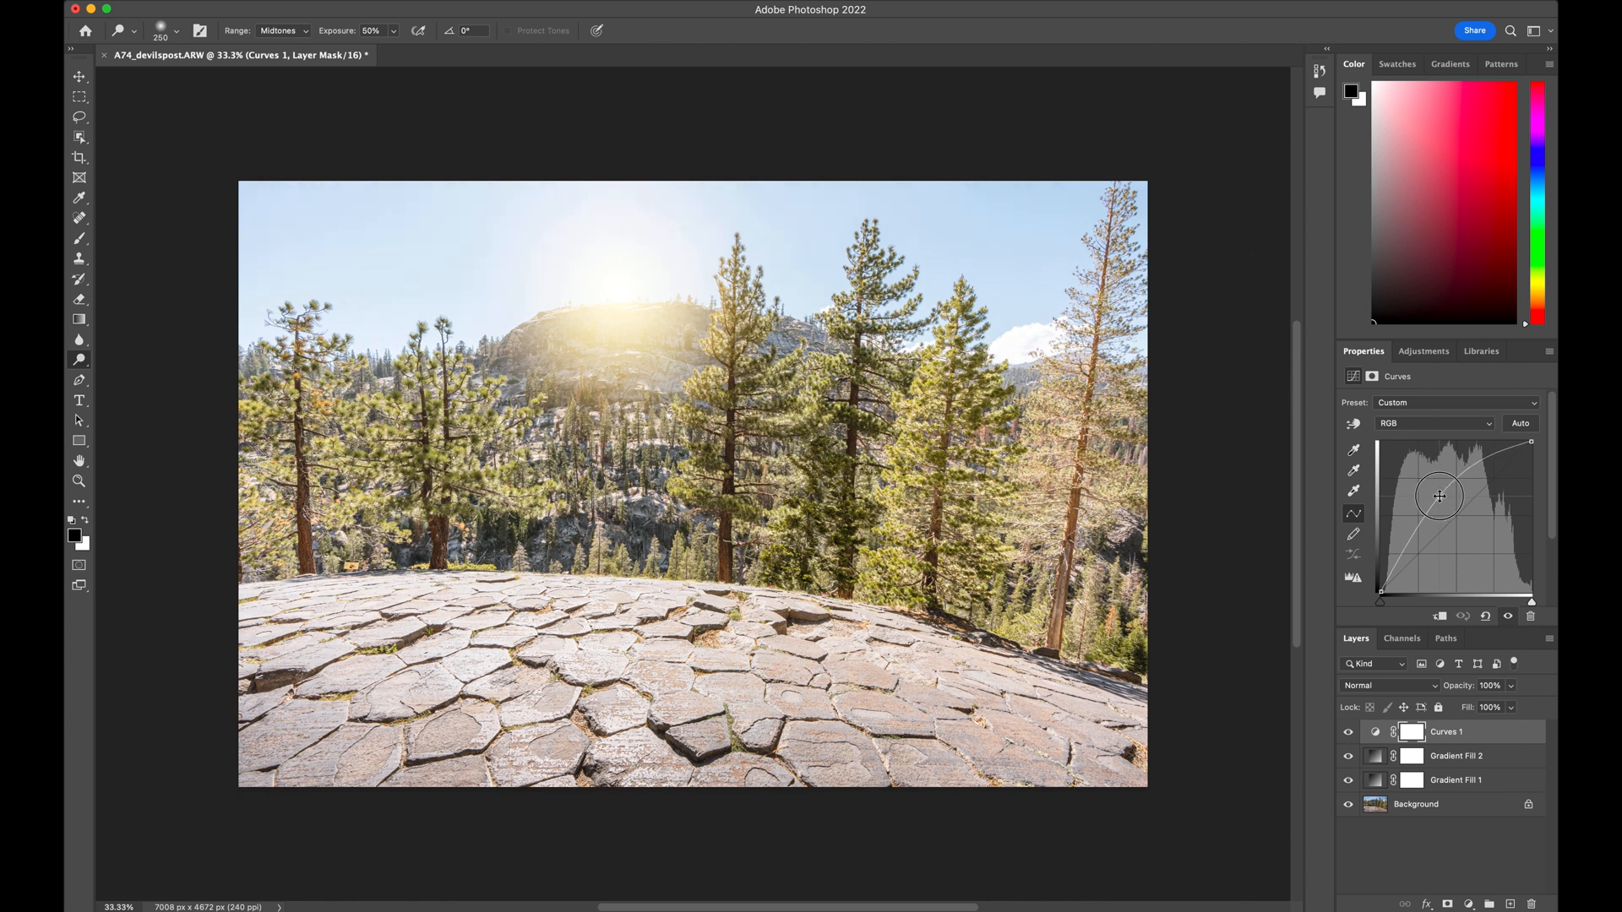
drag(1439, 496, 1439, 497)
Lower the white endpoints of the Blue and Green curves to give the brightened image a warm tint
click(1490, 426)
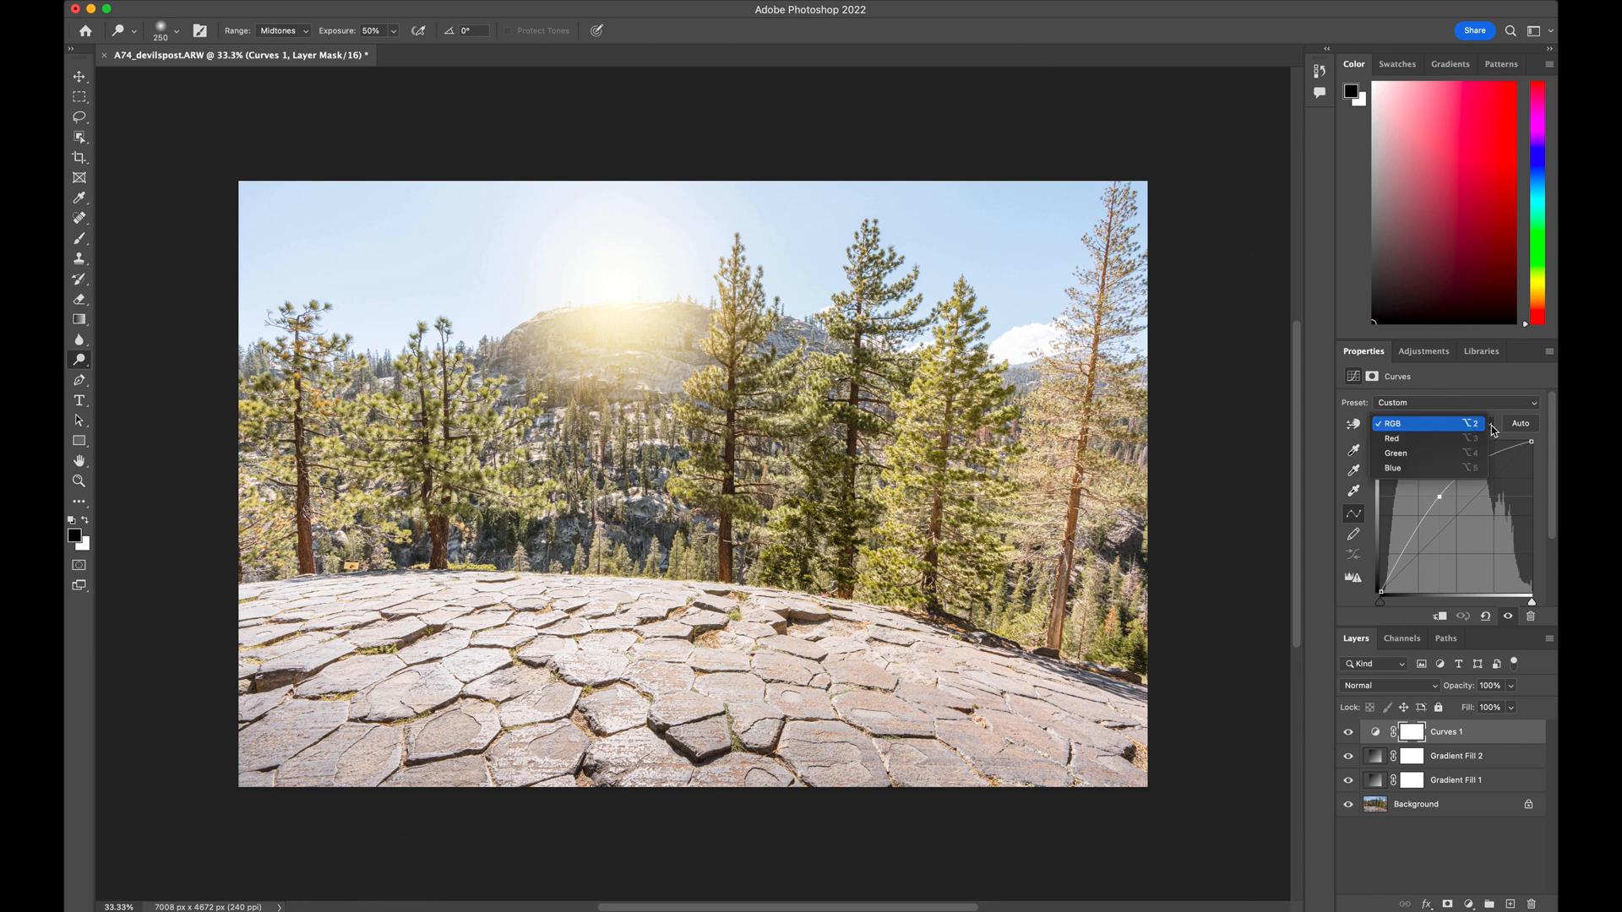
click(1474, 468)
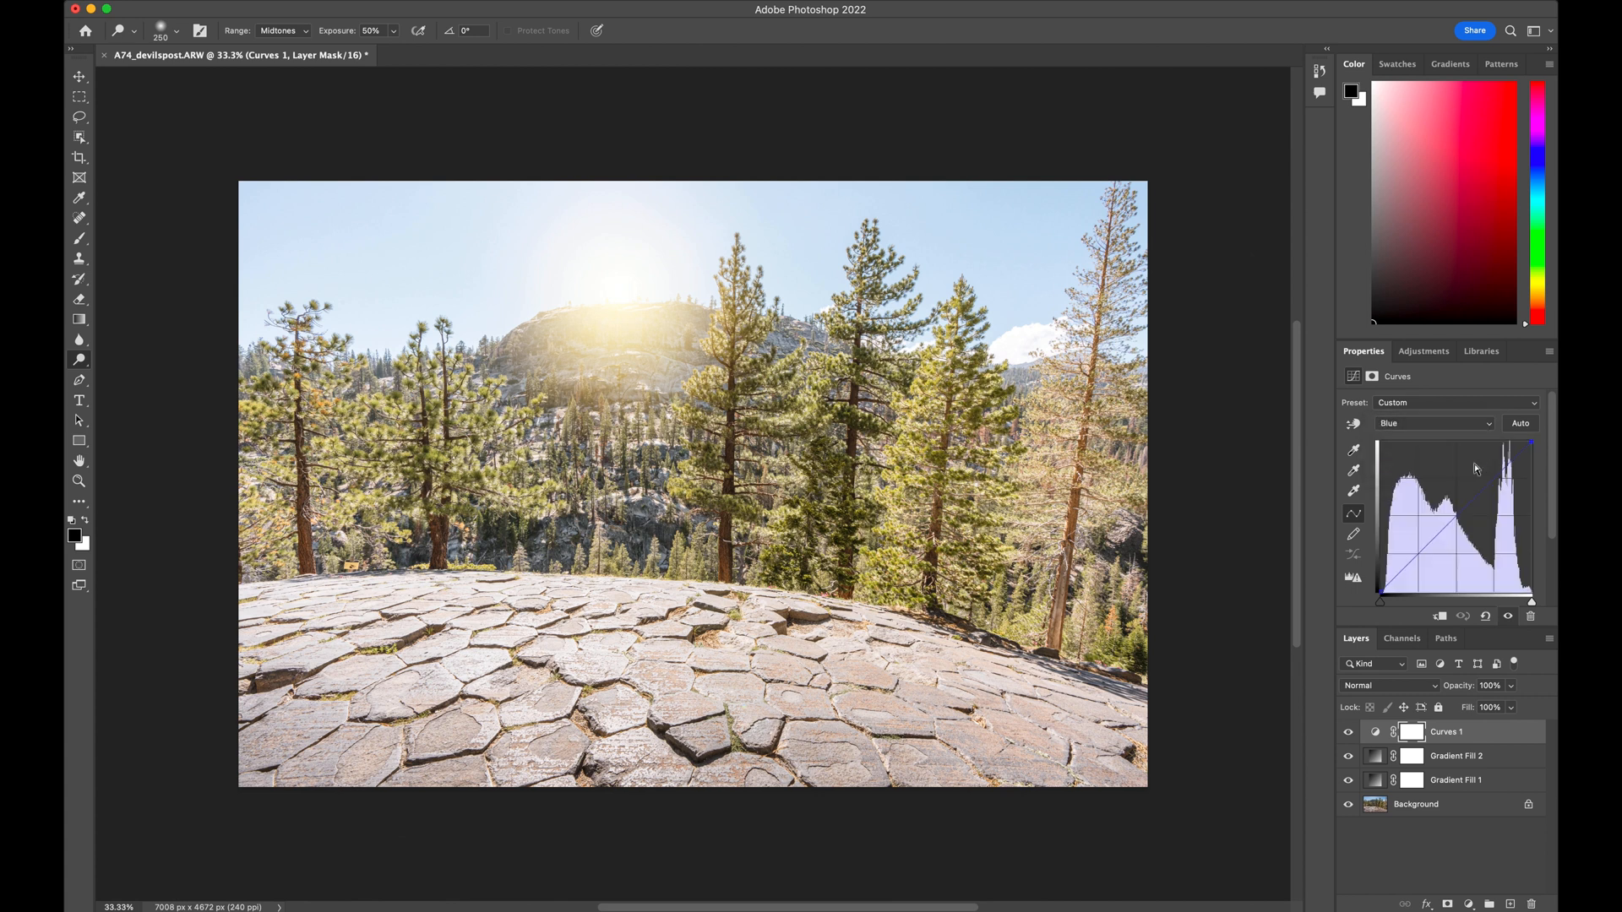
mouse_move(1532, 444)
mouse_down()
mouse_move(1543, 490)
mouse_move(1544, 445)
mouse_move(1545, 468)
mouse_up()
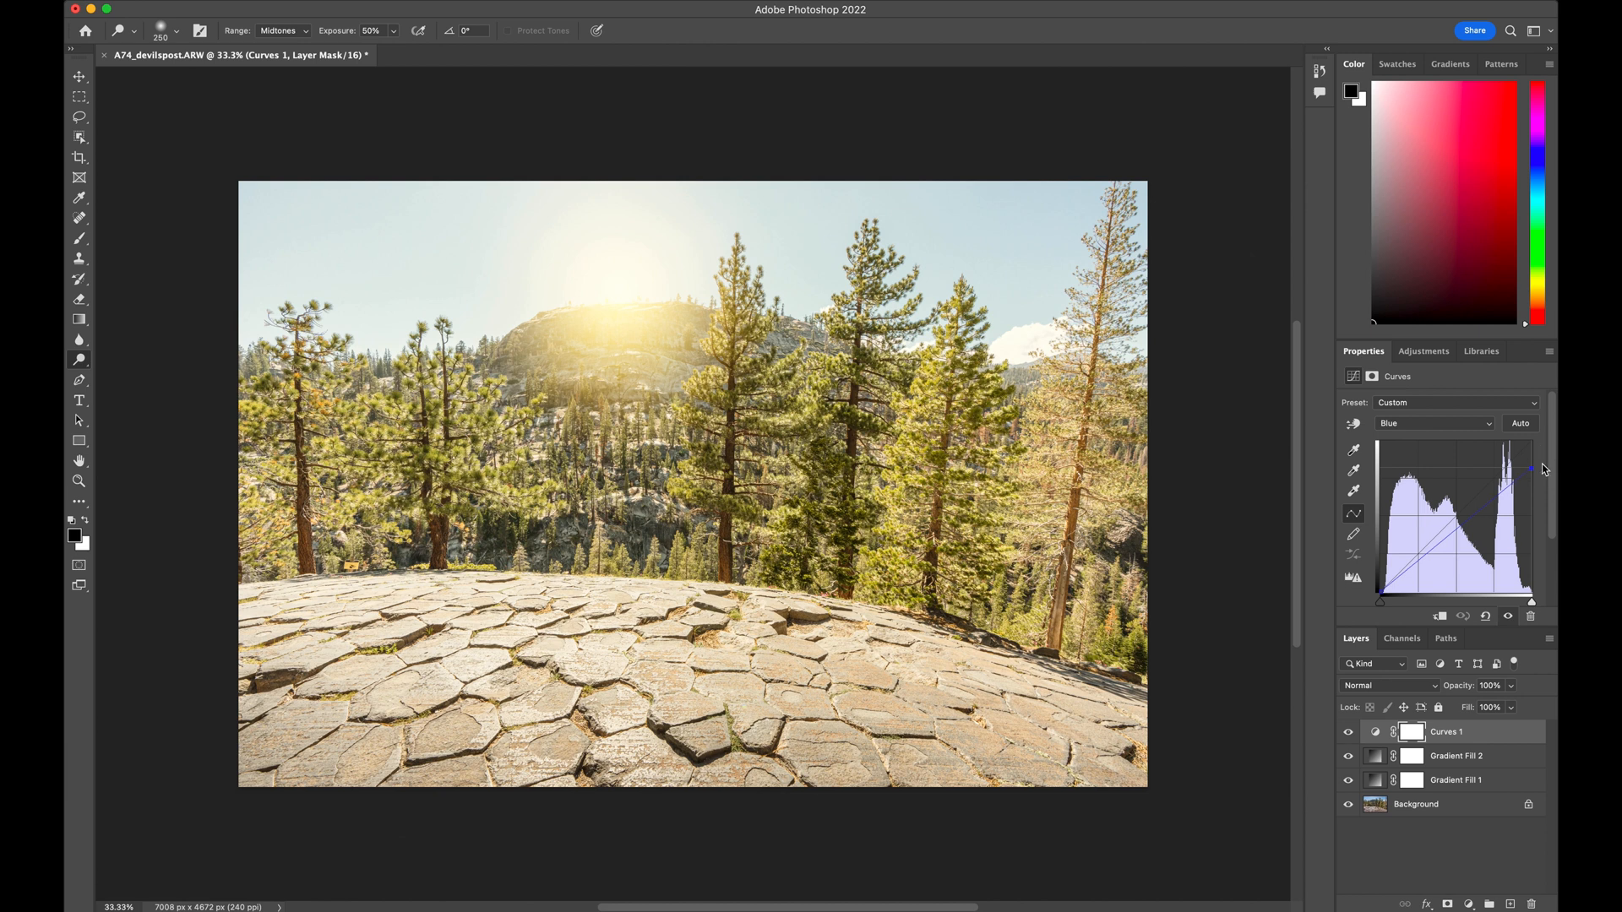
click(1492, 424)
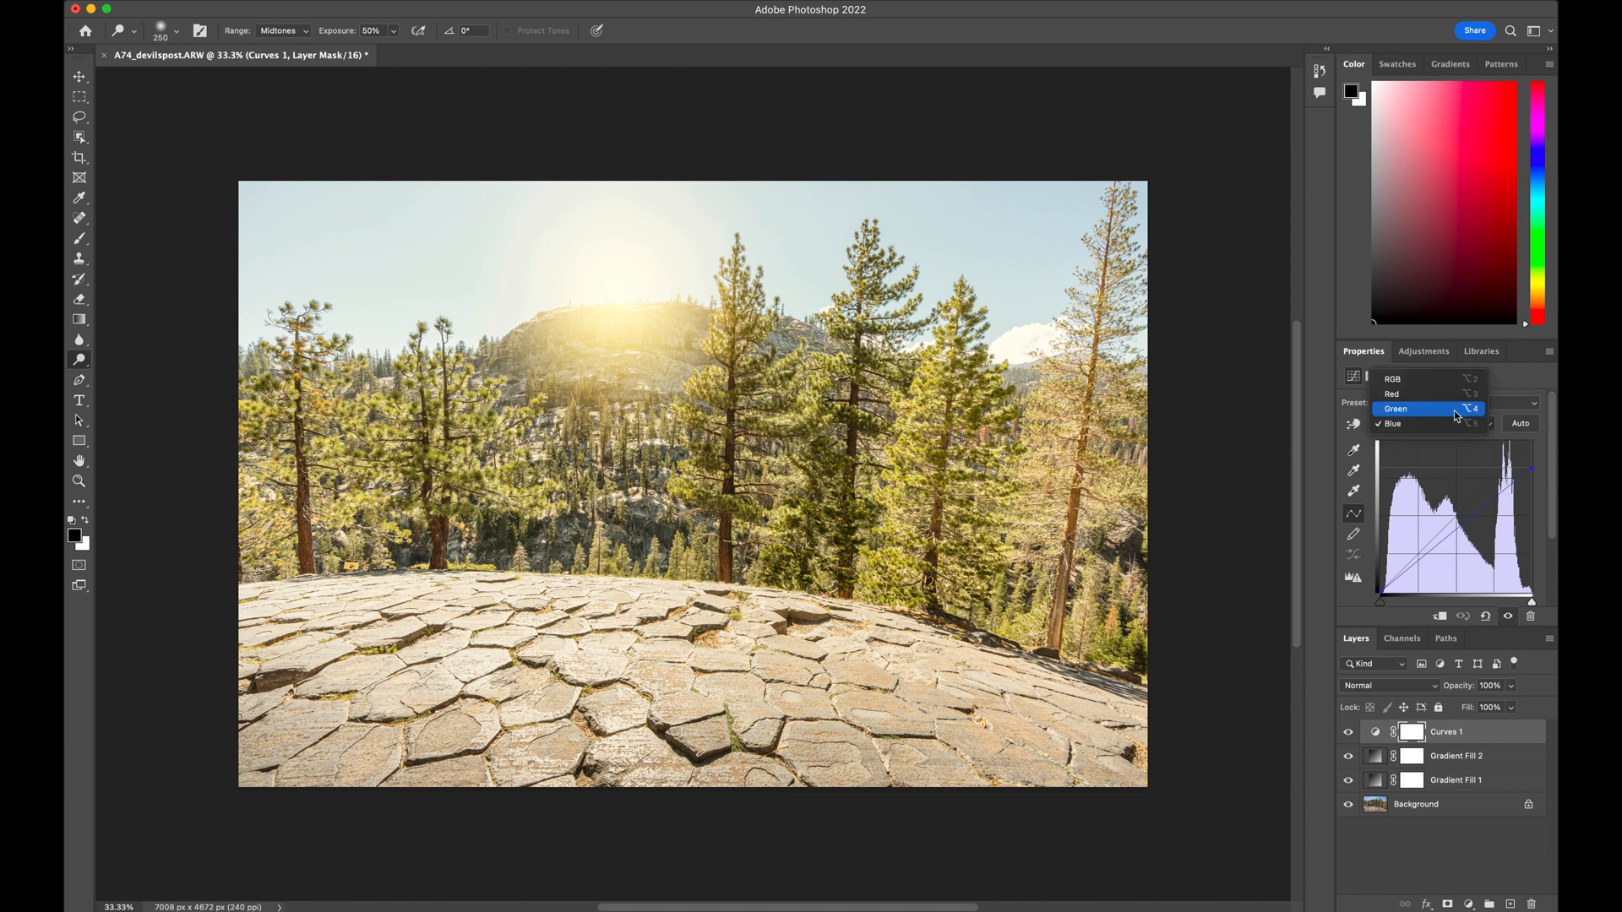
click(1420, 409)
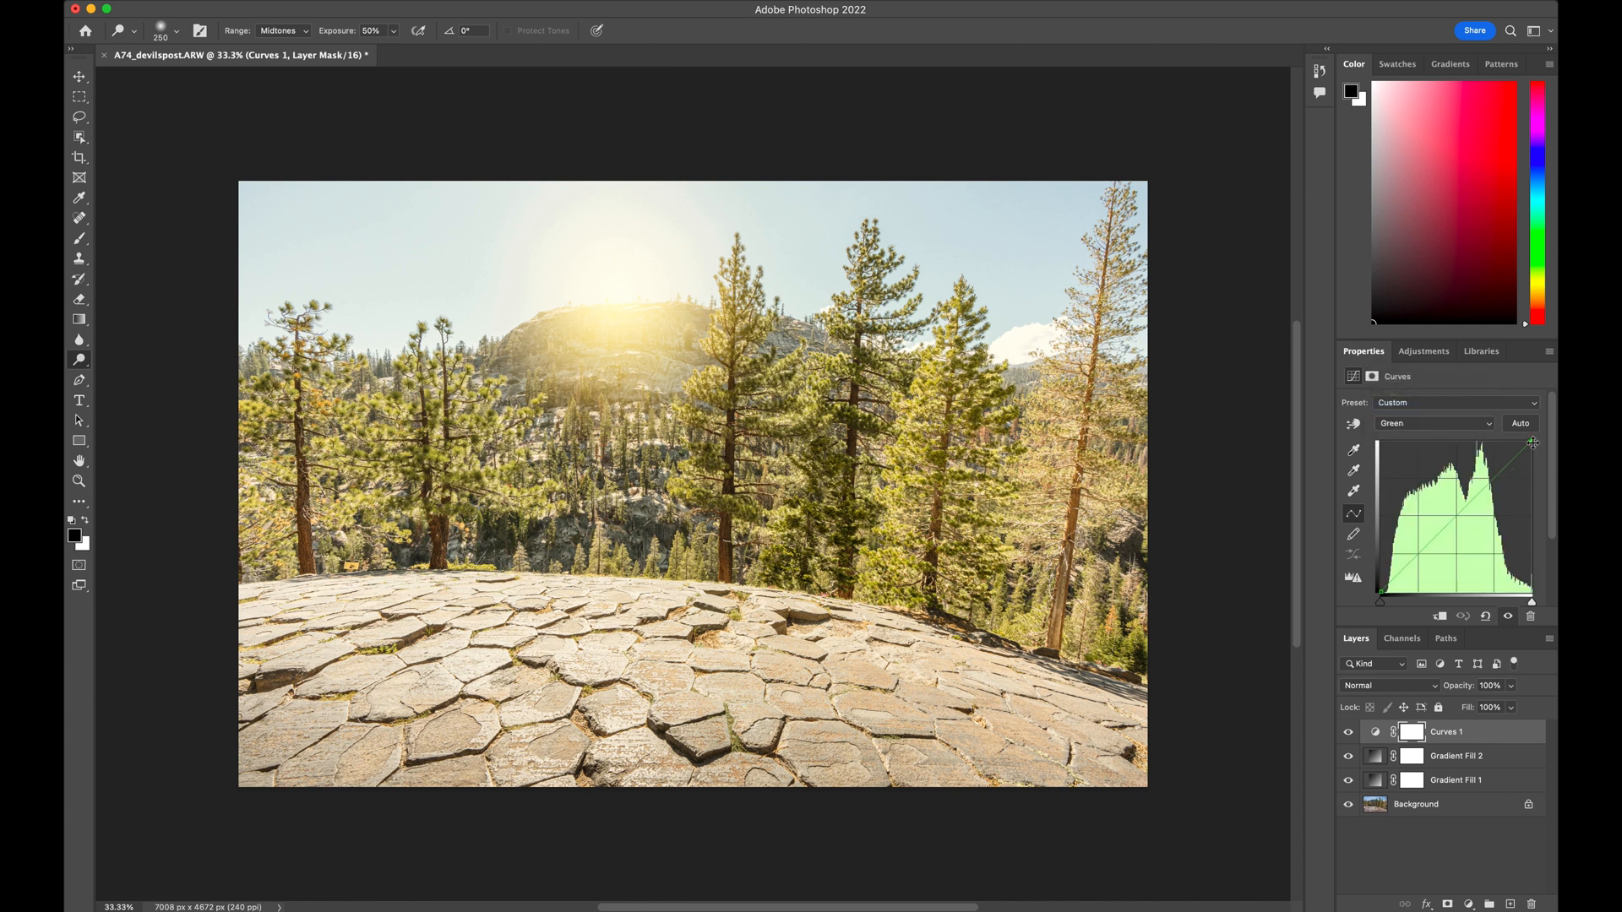
drag(1533, 443, 1538, 460)
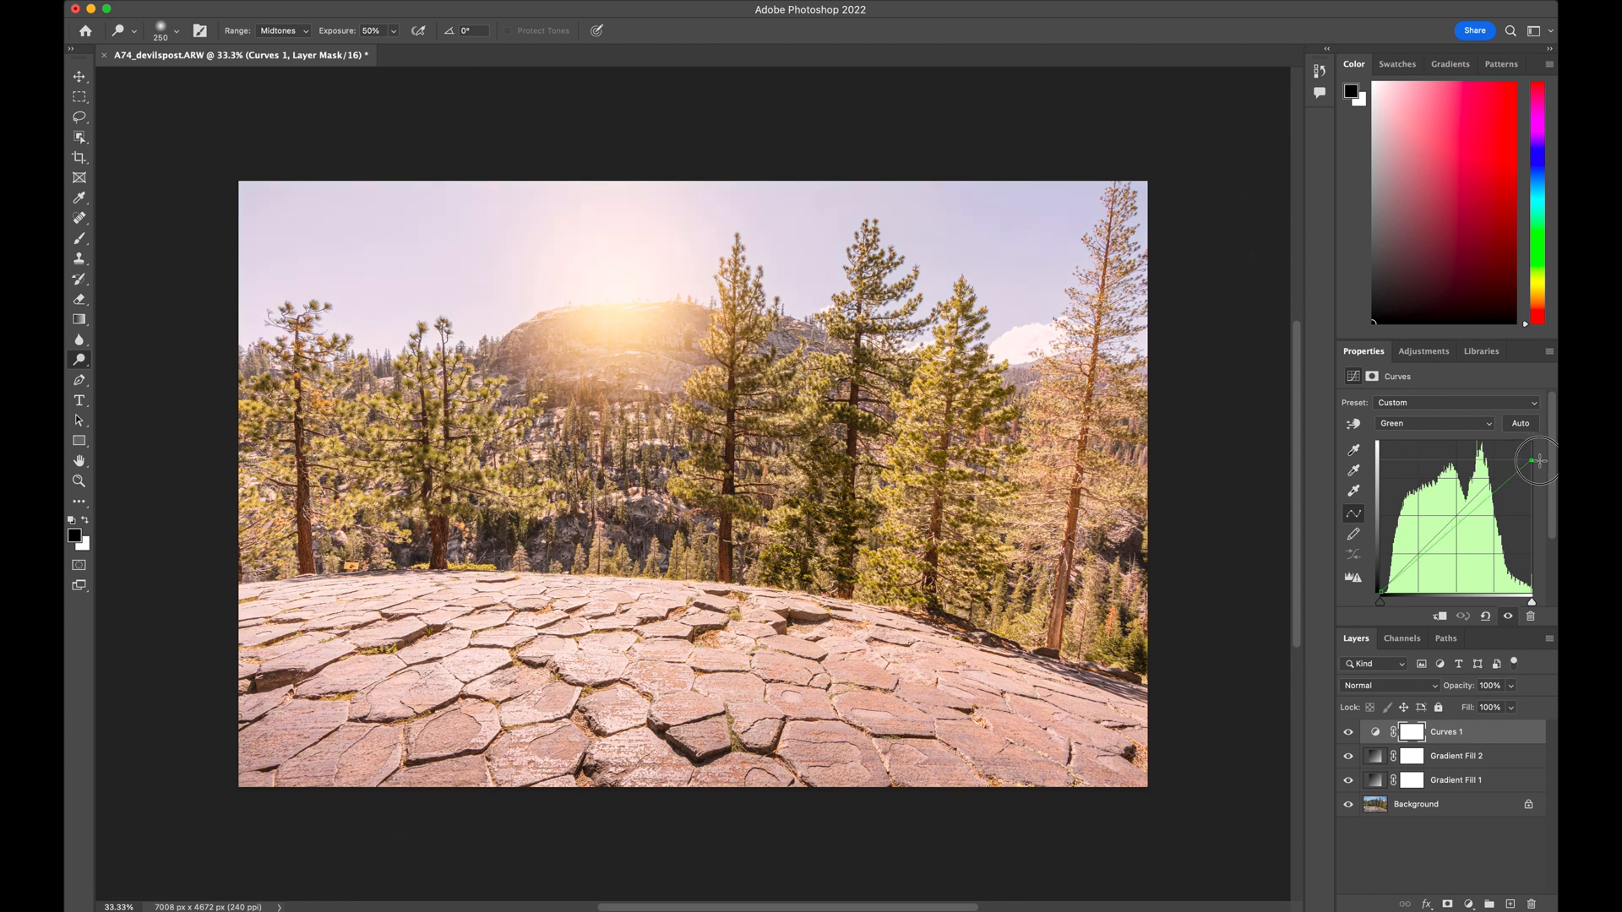
Lower the white endpoint of the Red curve slightly to balance the warm tint
click(1488, 423)
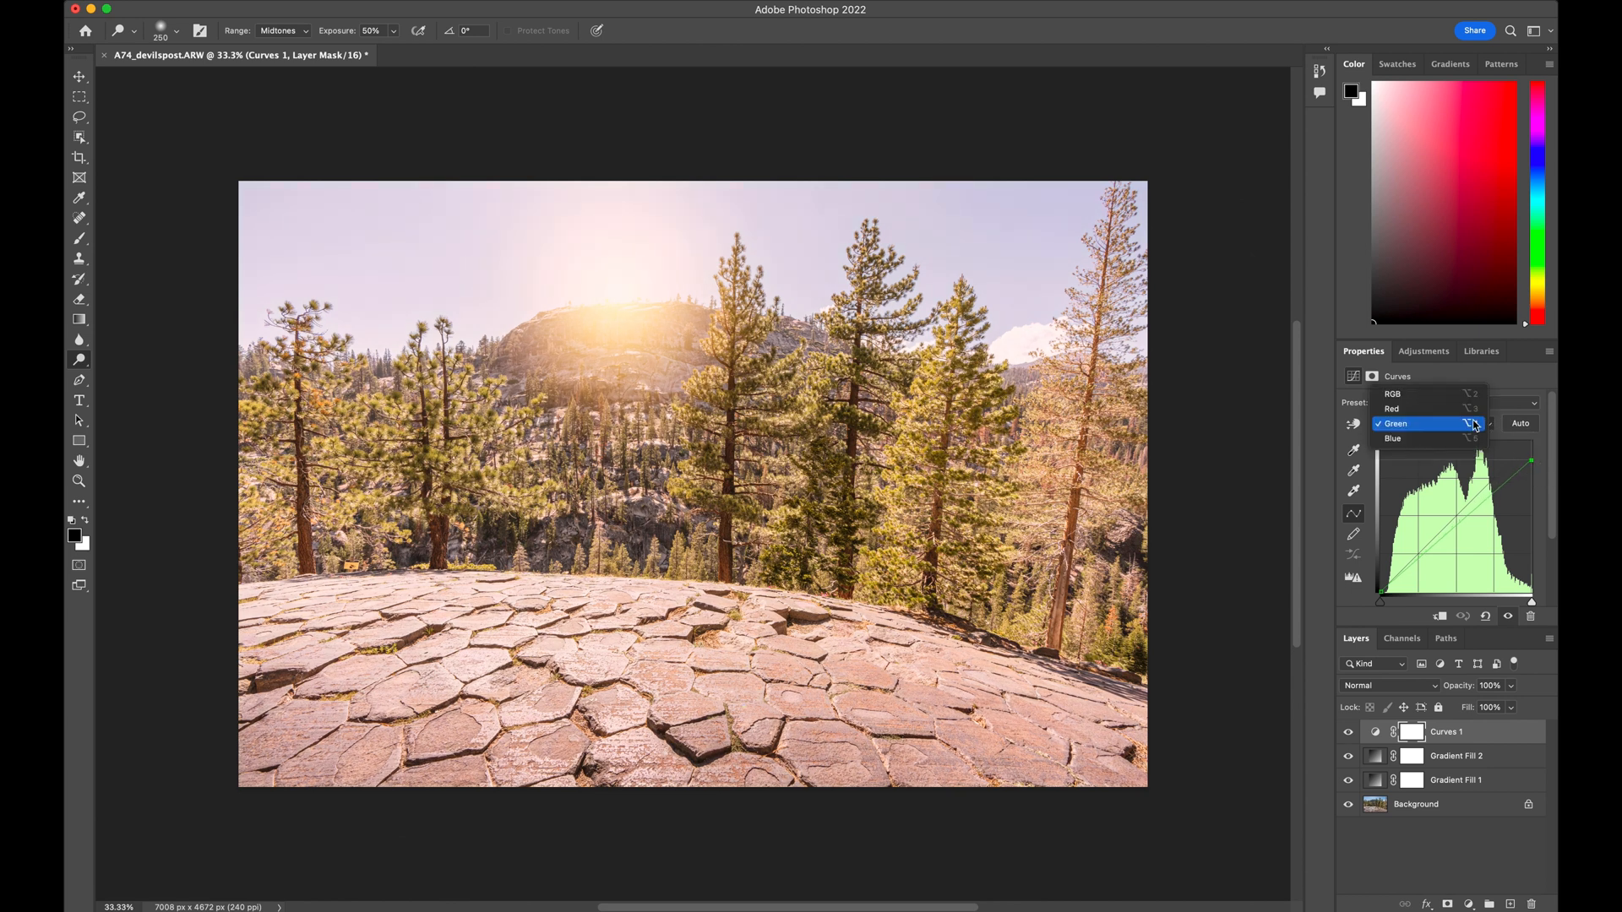
click(1436, 409)
drag(1532, 445, 1540, 454)
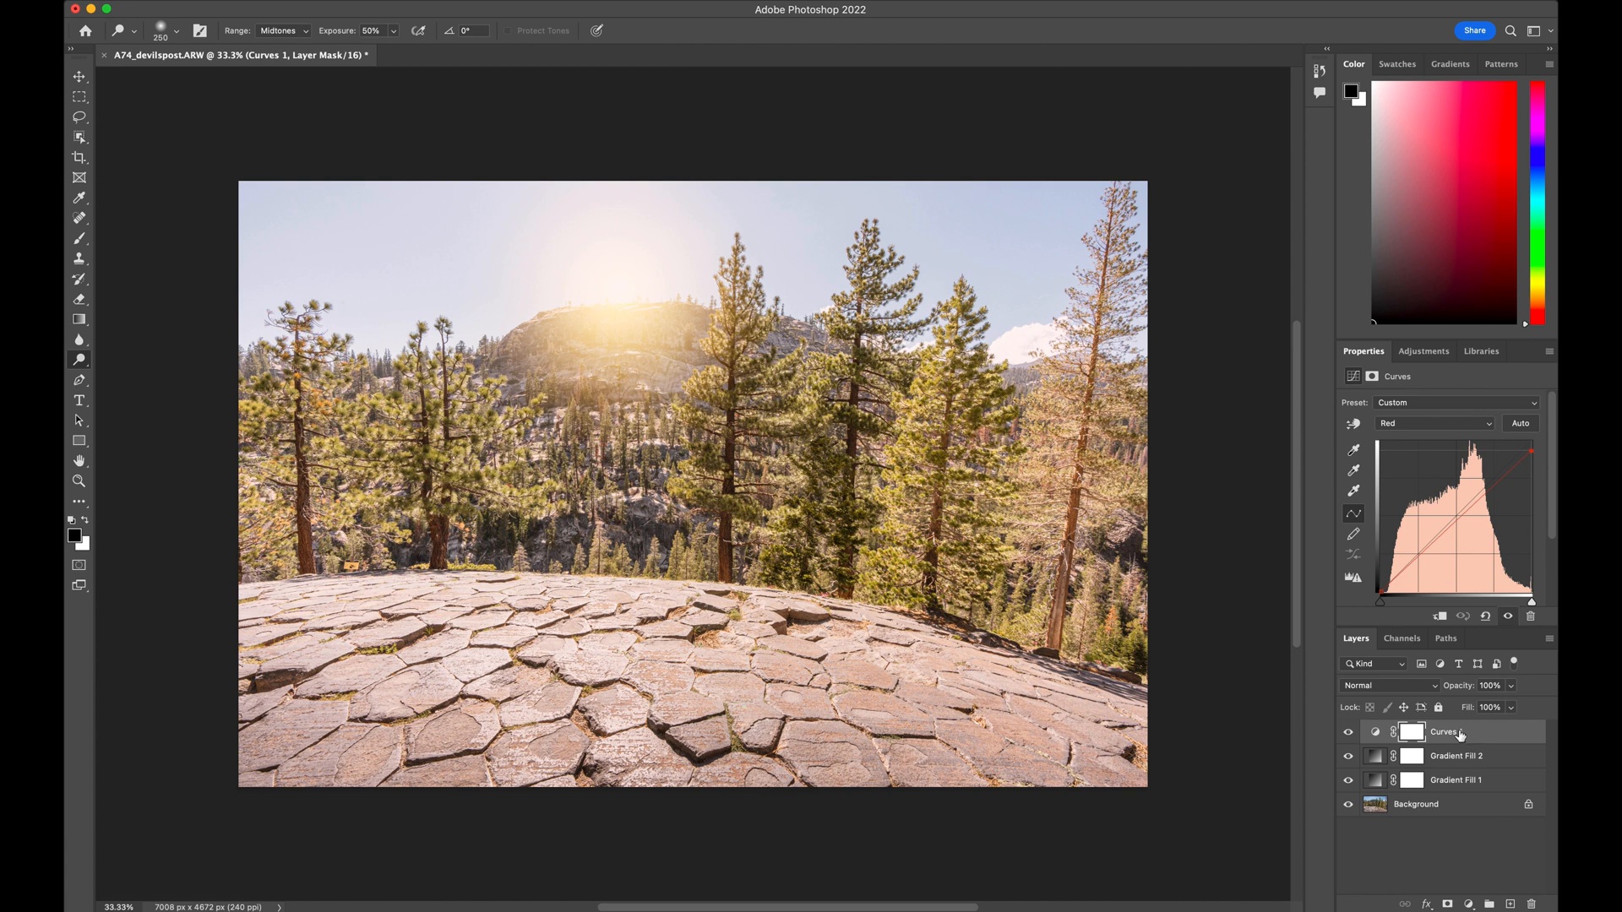
Move the Curves layer directly above Background and group the two gradient fill layers under the name "sun"
drag(1461, 735, 1466, 785)
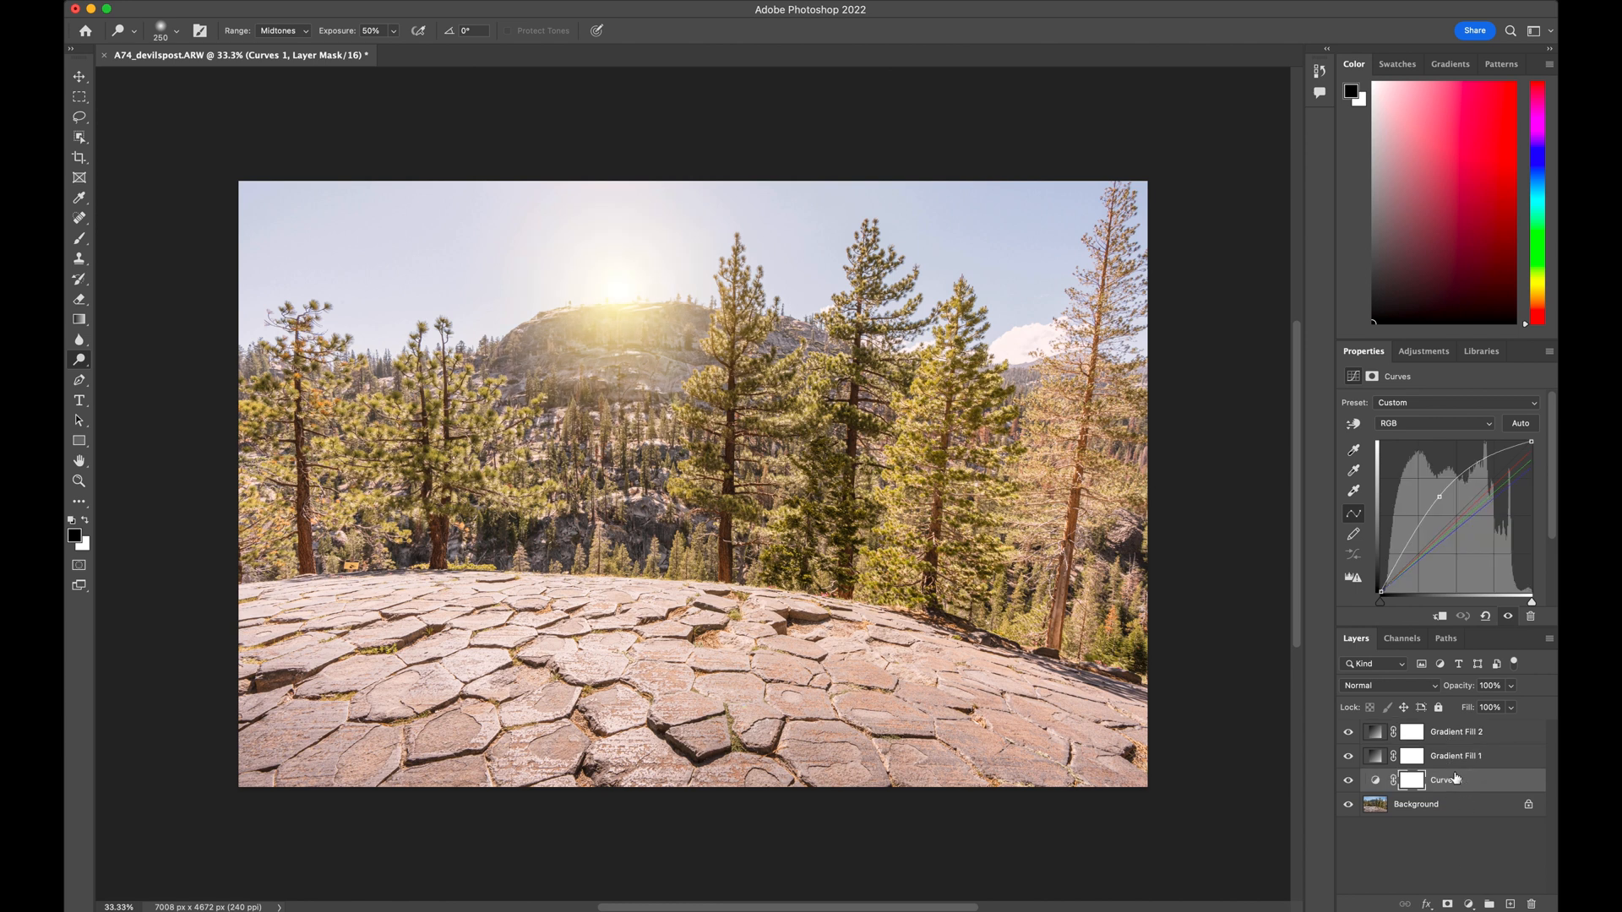
click(1448, 729)
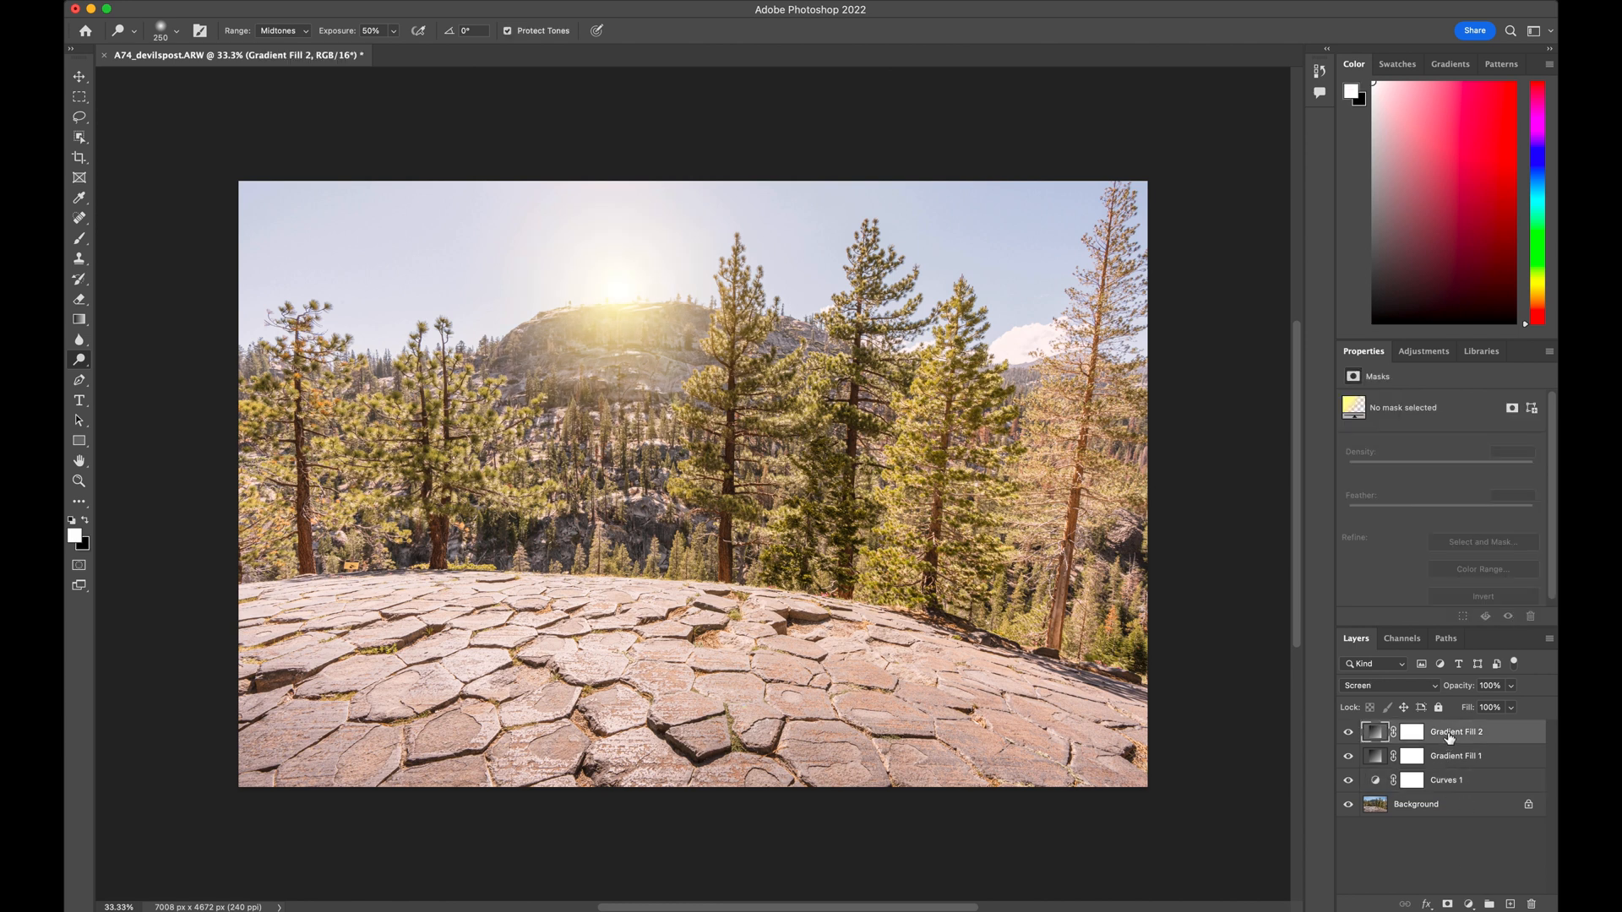
shift+click(1454, 757)
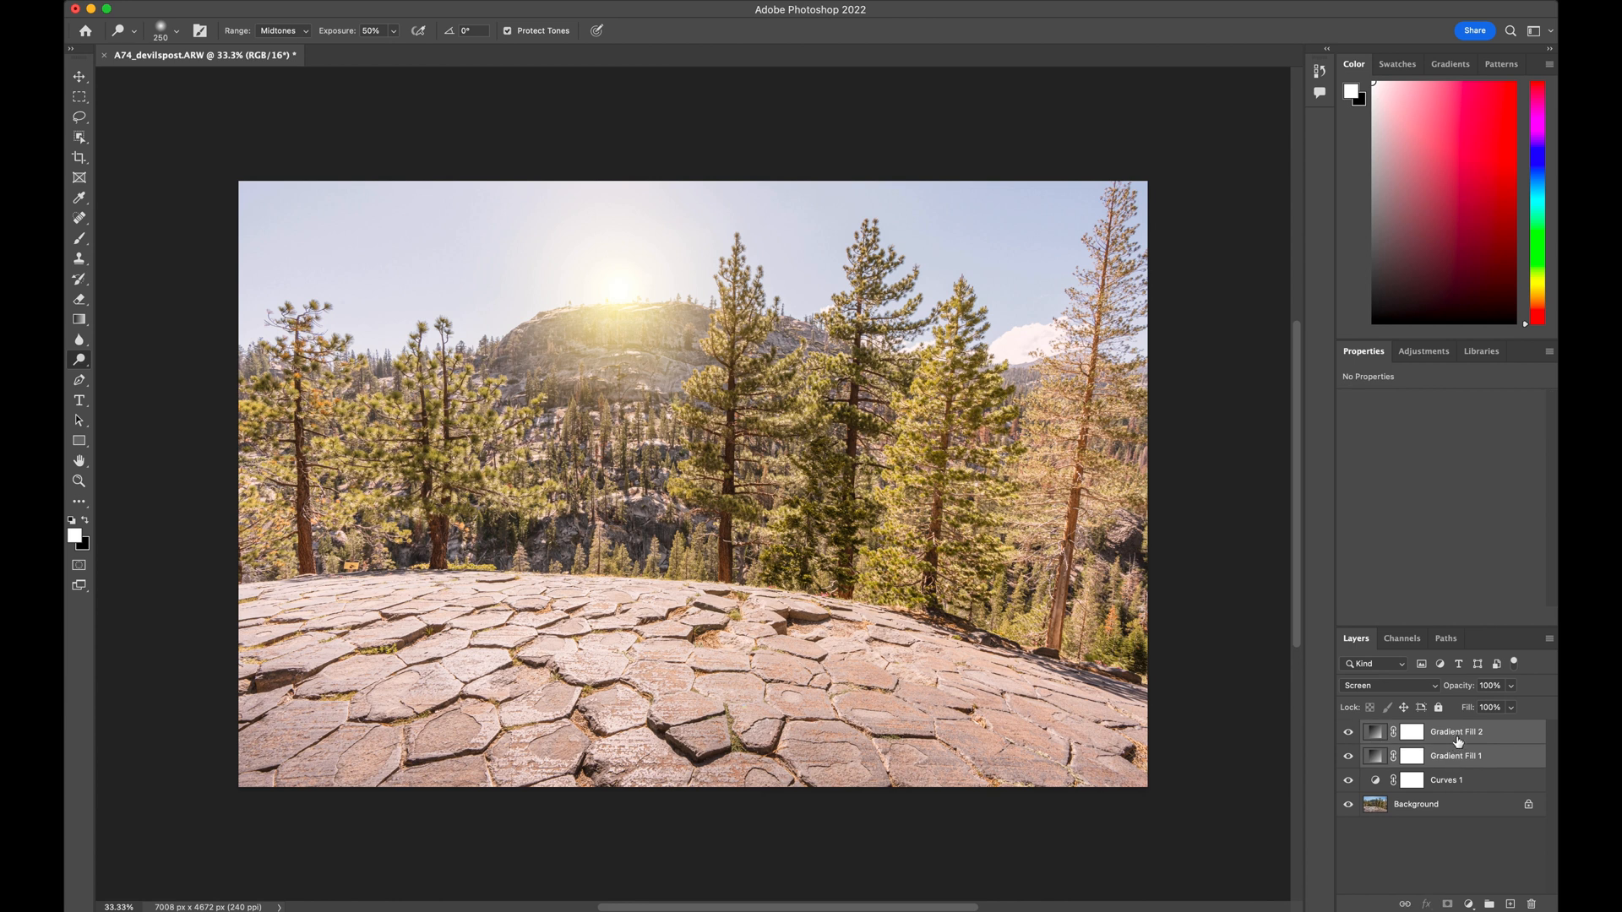
click(1450, 838)
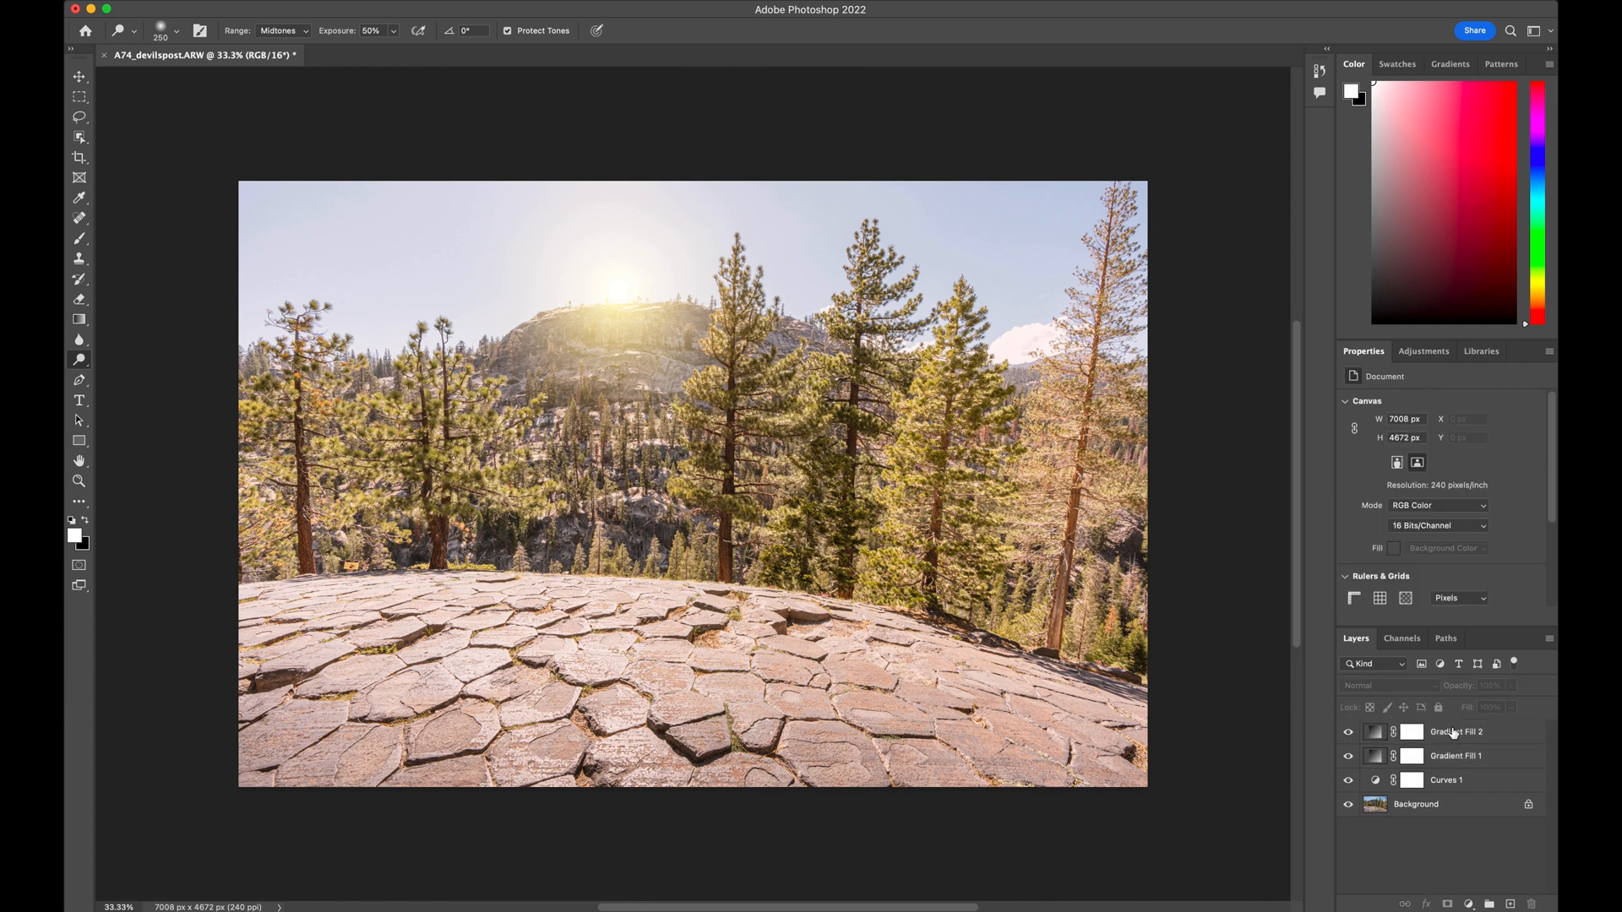
click(1452, 731)
shift+click(1452, 756)
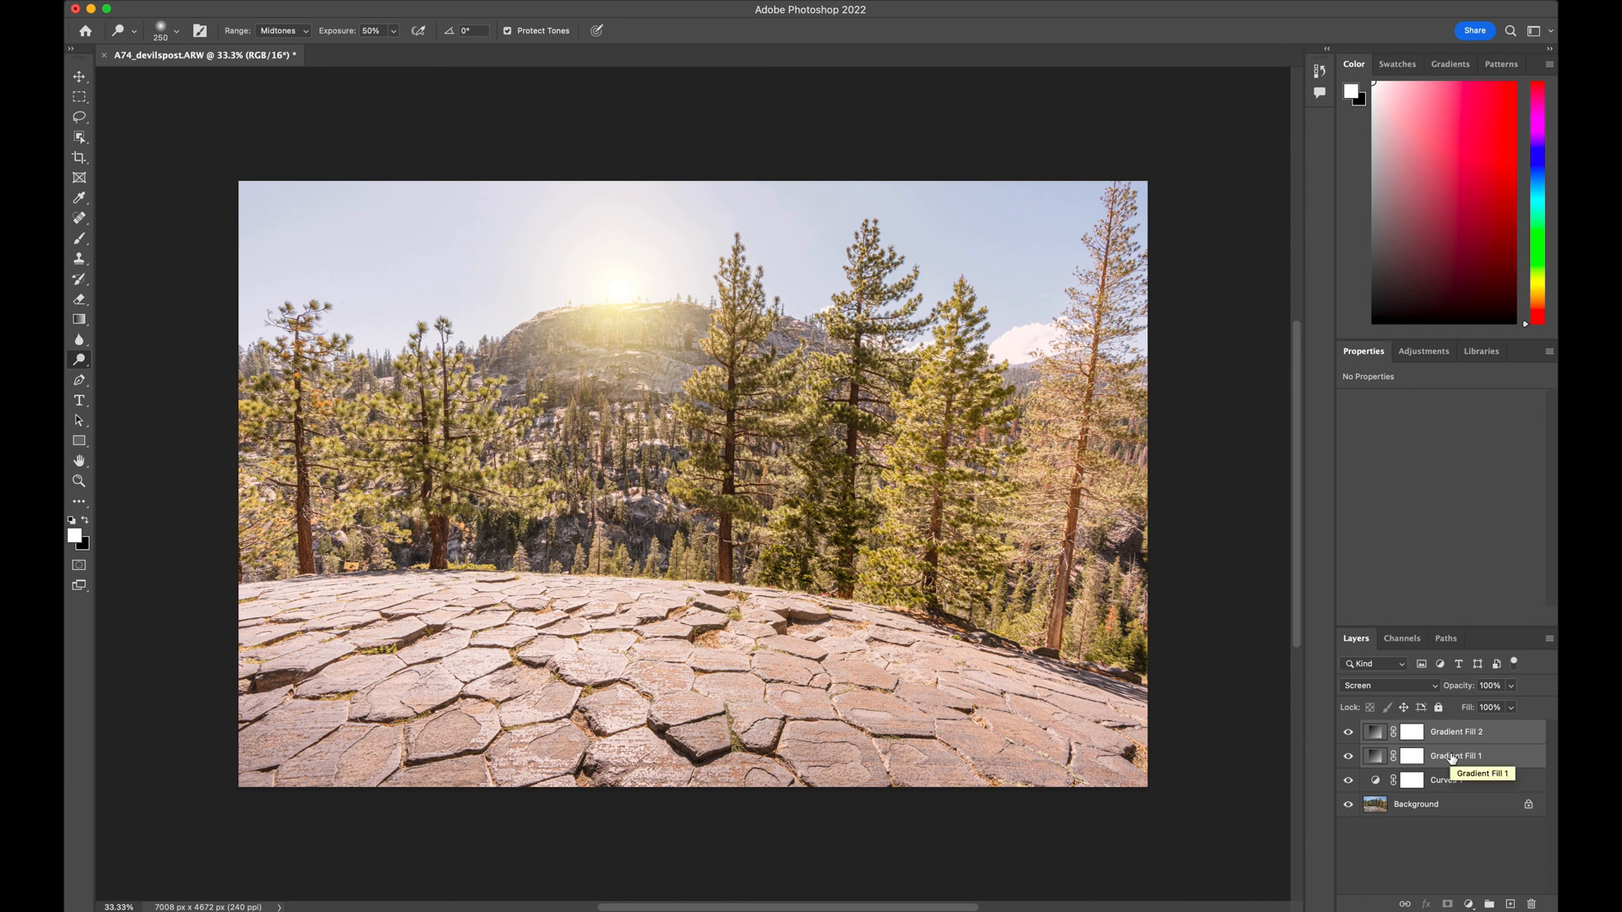
right_click(1457, 735)
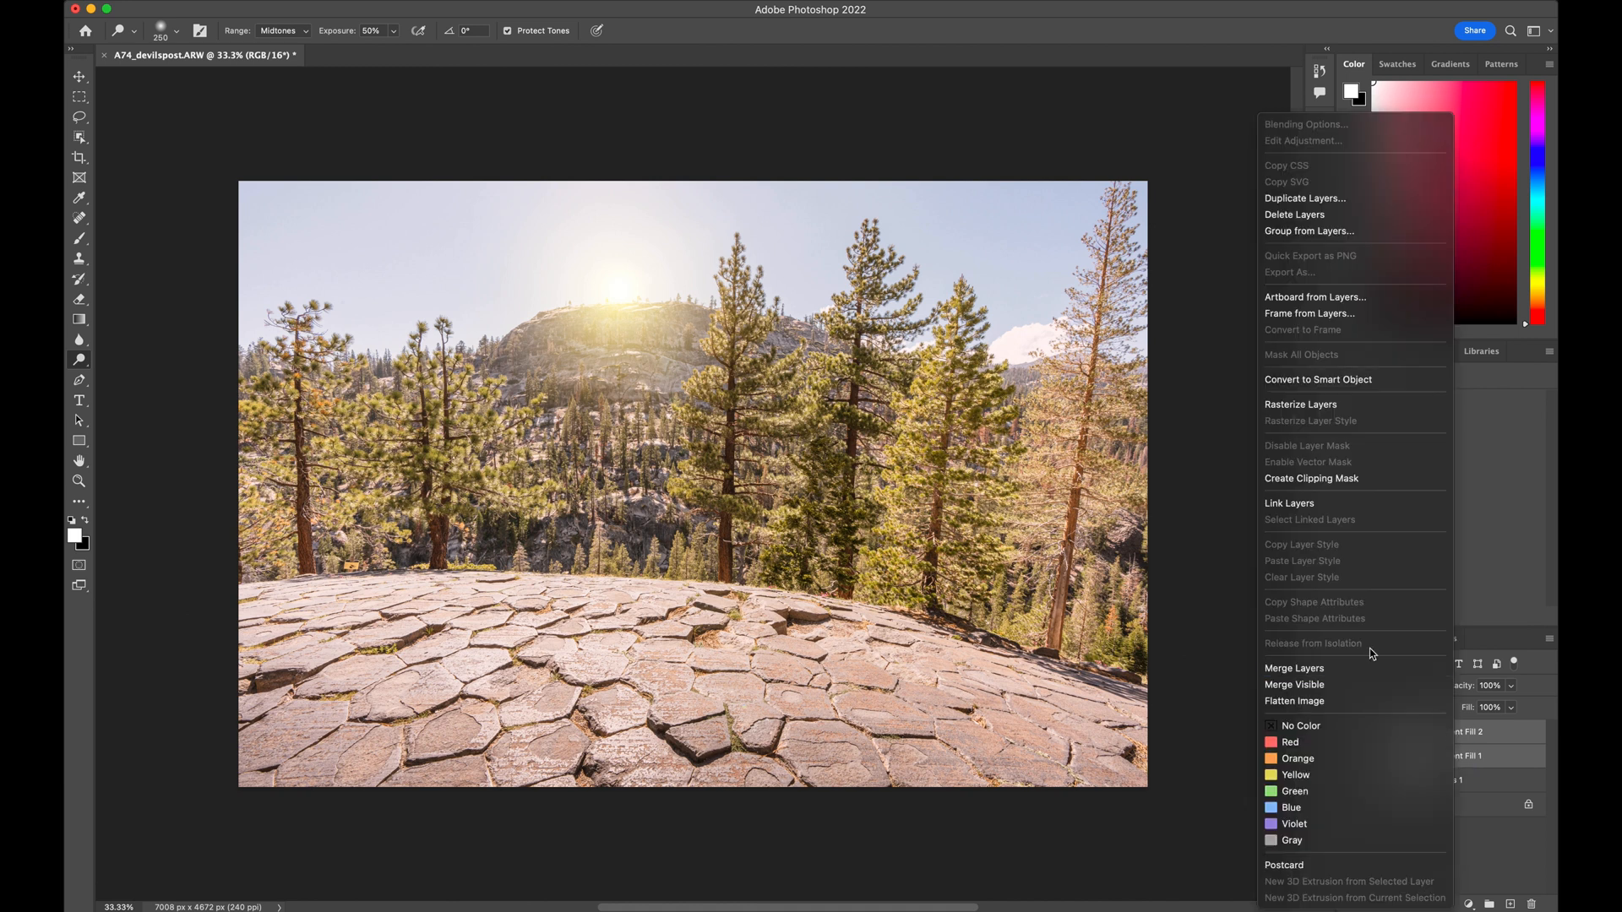
click(1321, 239)
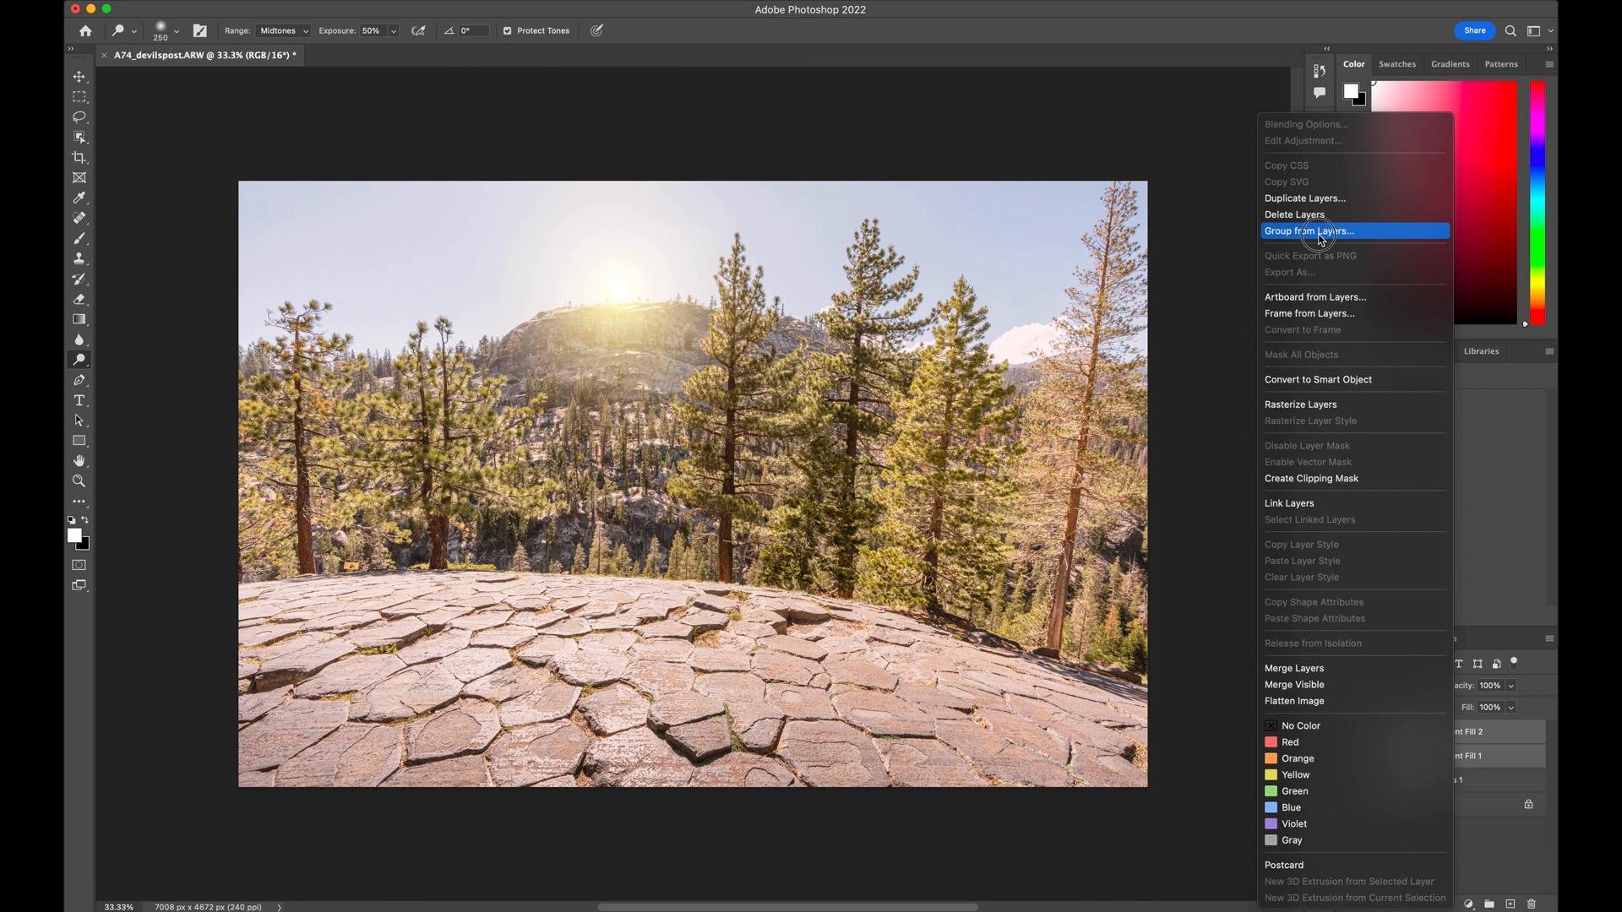
text(sun)
key(Return)
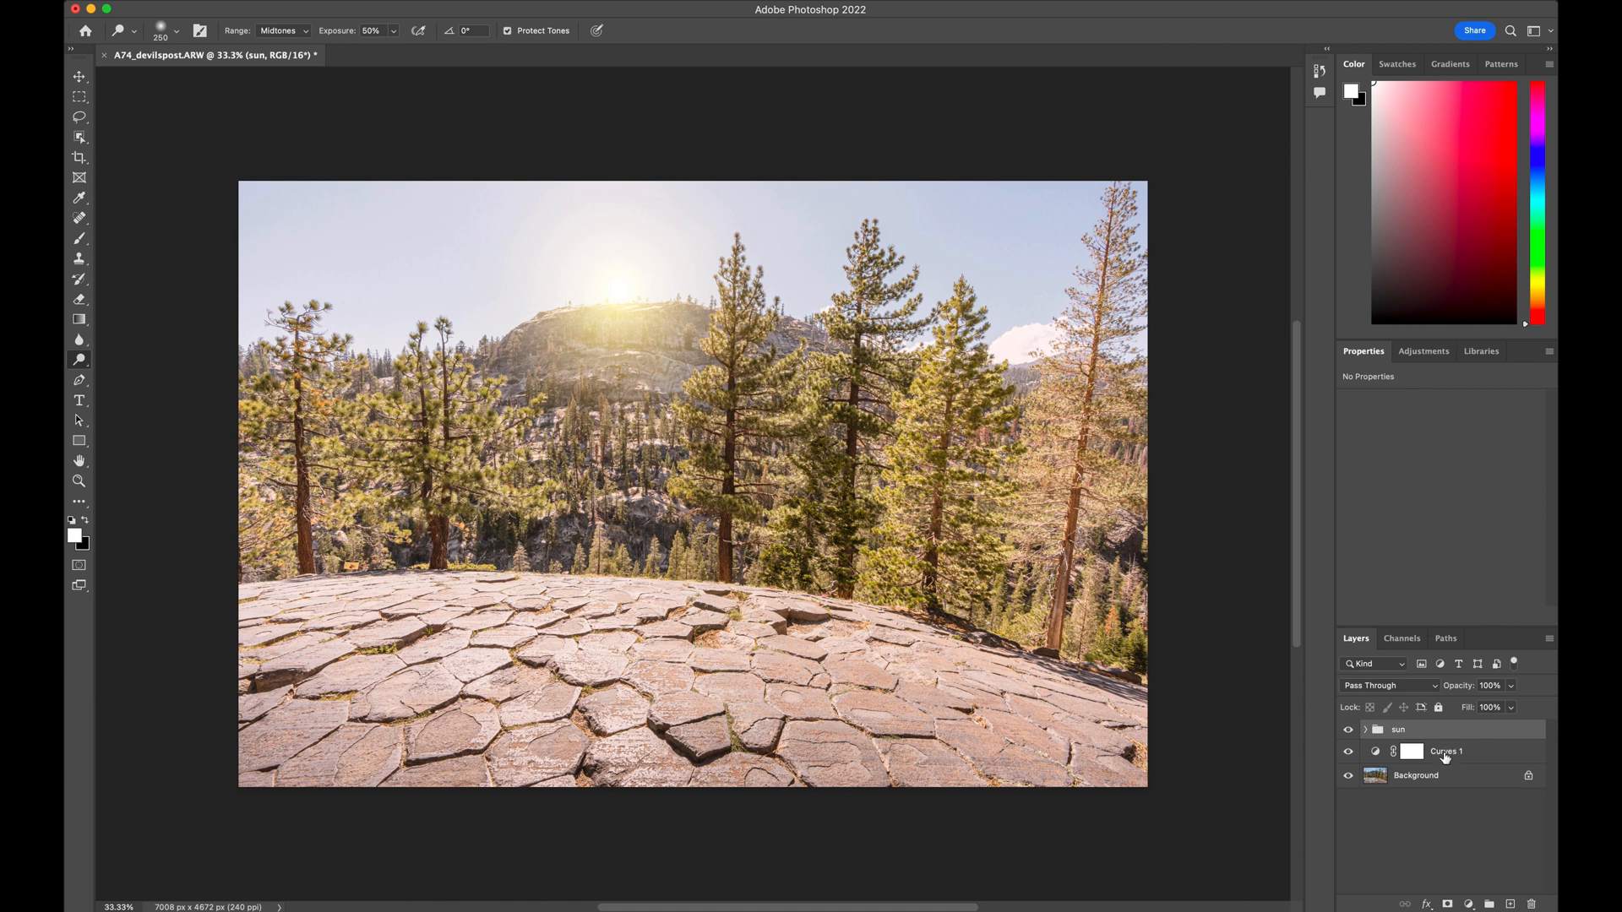
In the Curves layer's blending options, set the Blend If black point for the underlying layer to 28
double_click(1491, 759)
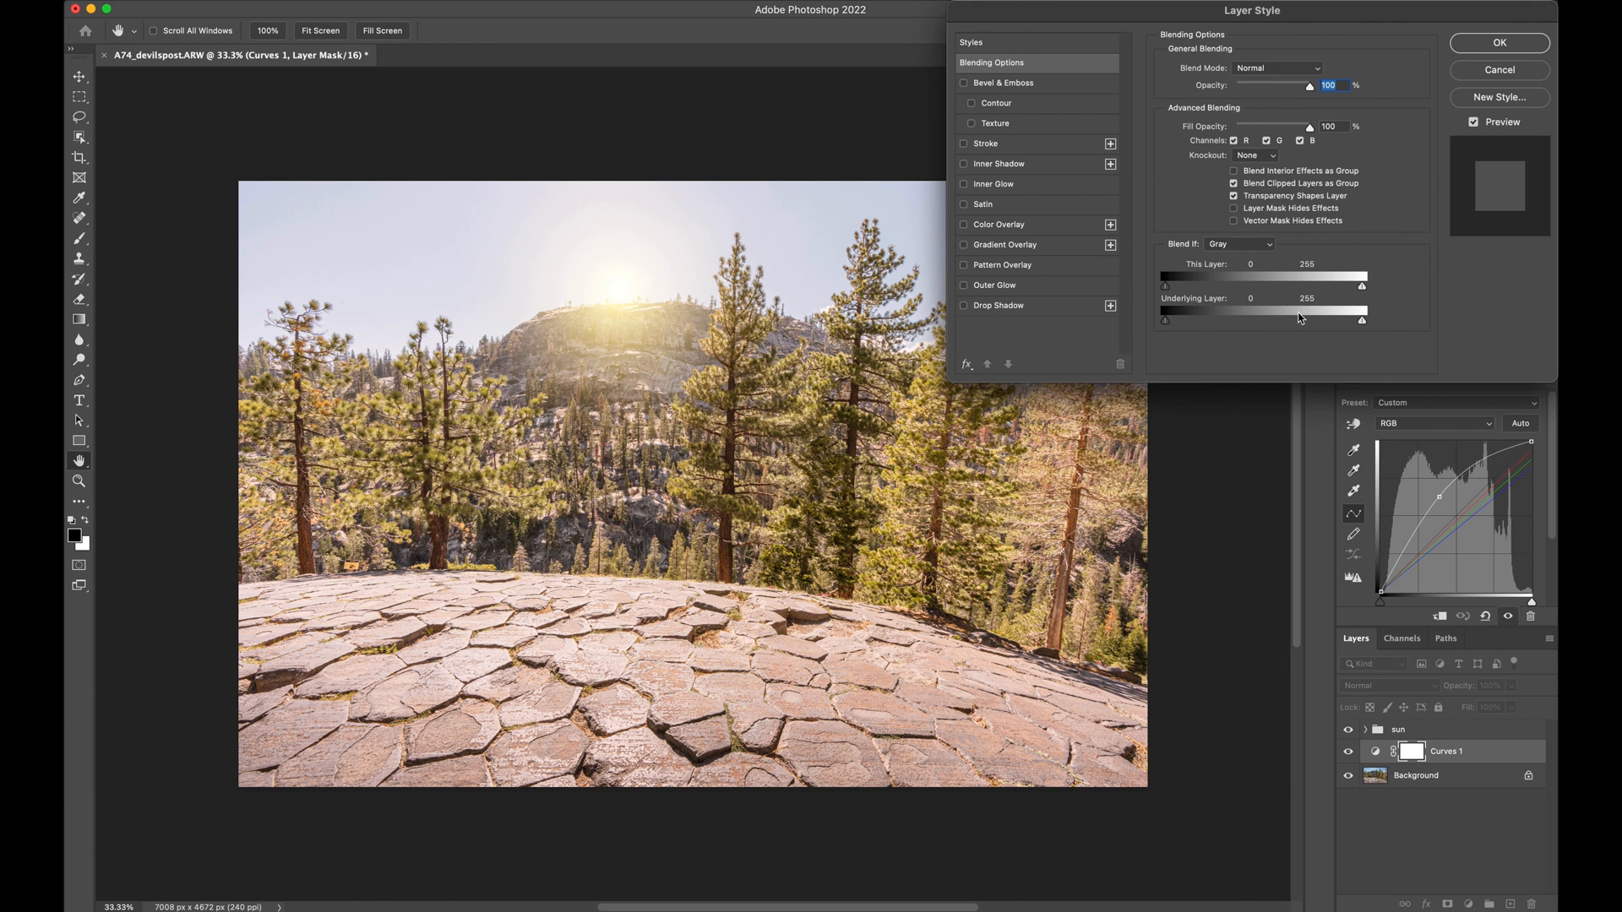
click(1166, 324)
mouse_move(1166, 327)
mouse_down()
mouse_move(1226, 329)
mouse_move(1179, 328)
mouse_up()
mouse_move(1184, 328)
mouse_down()
mouse_move(1212, 328)
mouse_move(1189, 326)
mouse_up()
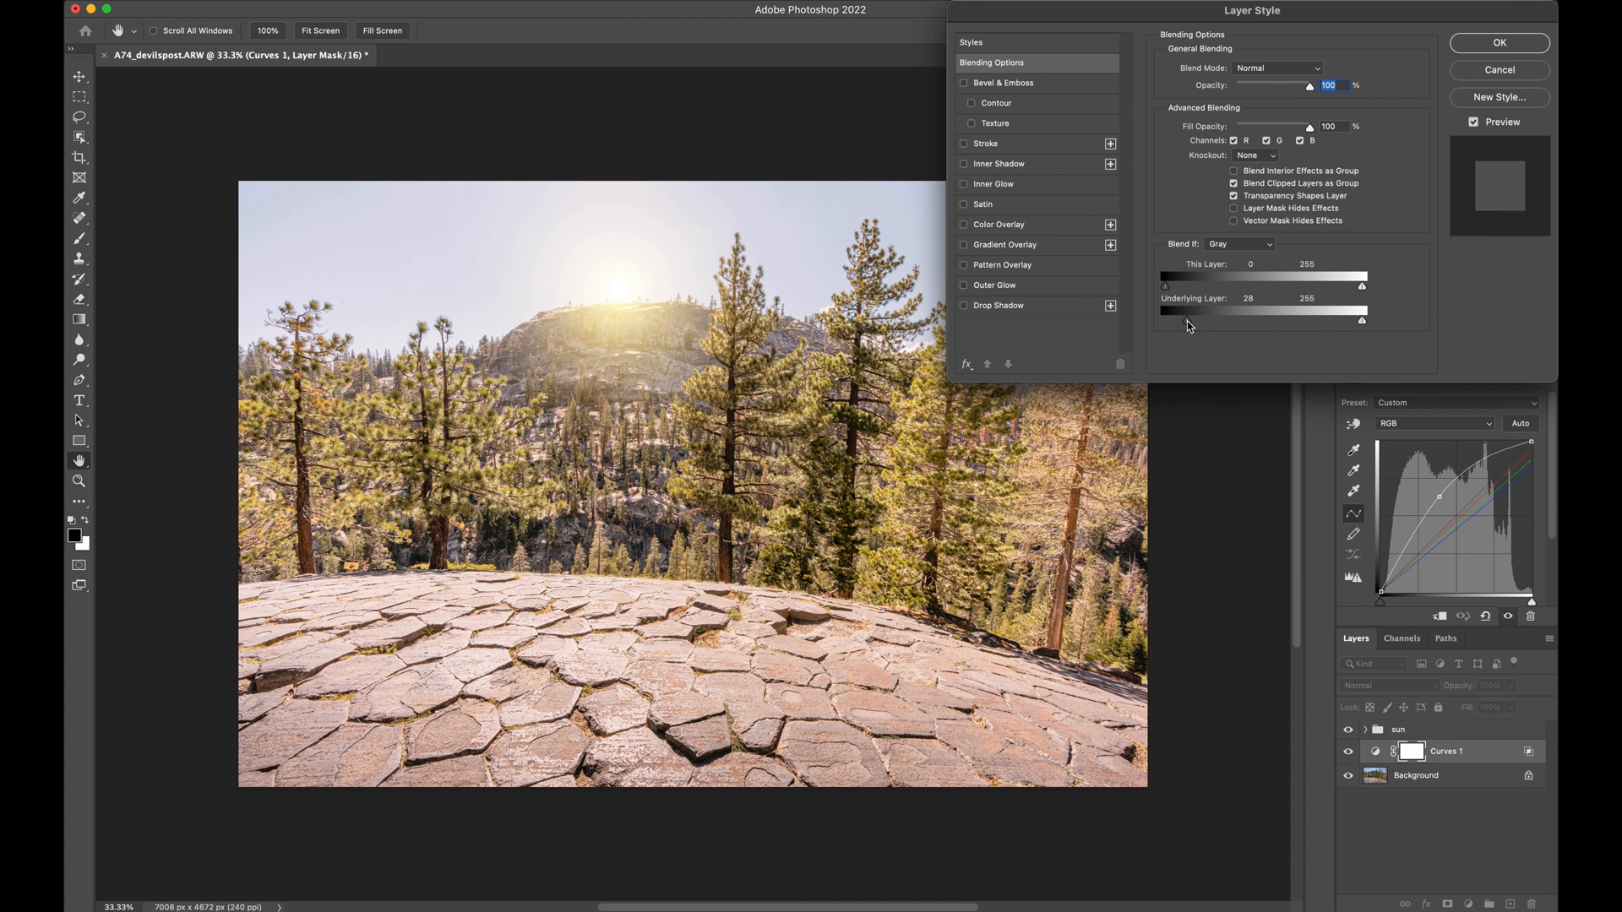
Split the underlying layer's black slider, set its bright half to 174, move the dark half further toward the midtones, and apply the blending options
key(alt)
drag(1188, 322, 1209, 329)
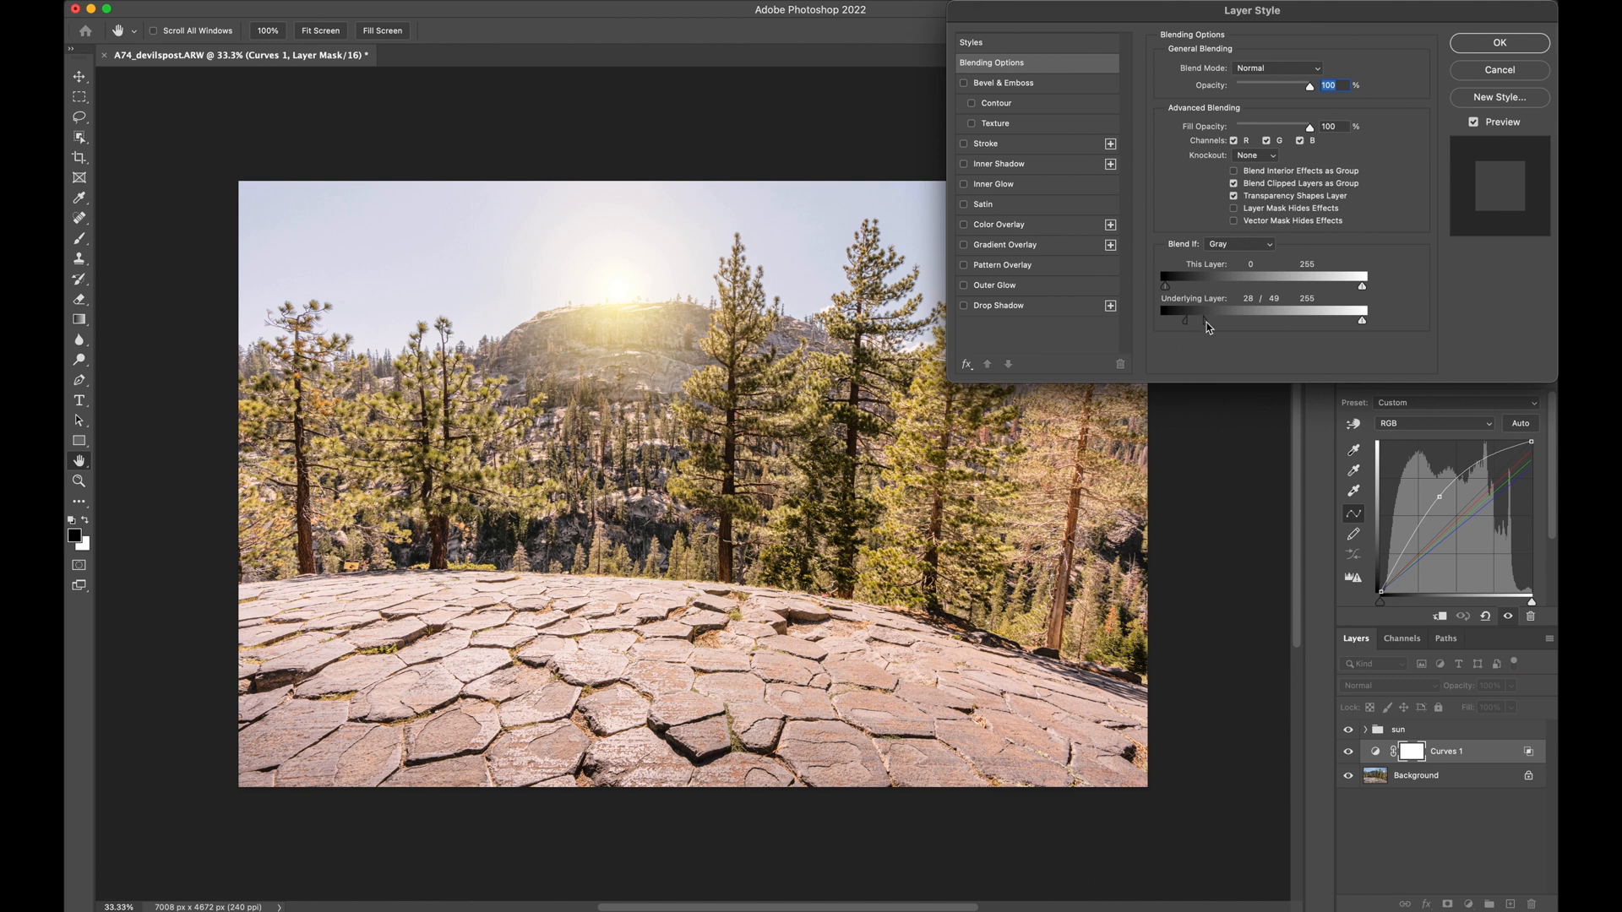
drag(1206, 327, 1301, 322)
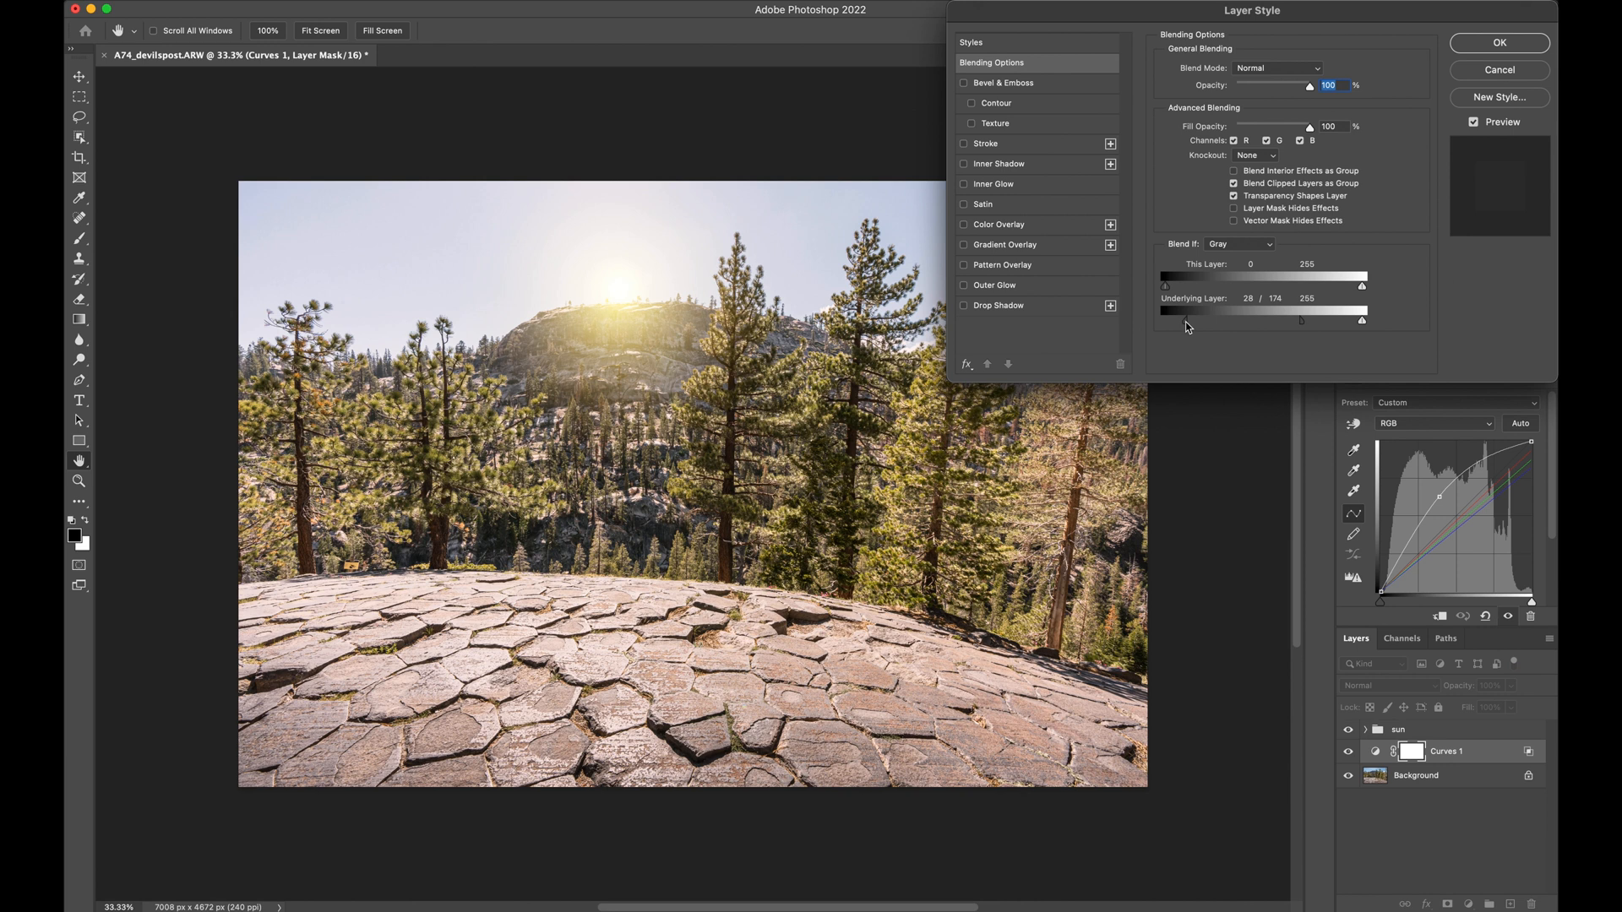
drag(1186, 325, 1216, 327)
click(1467, 46)
key(o)
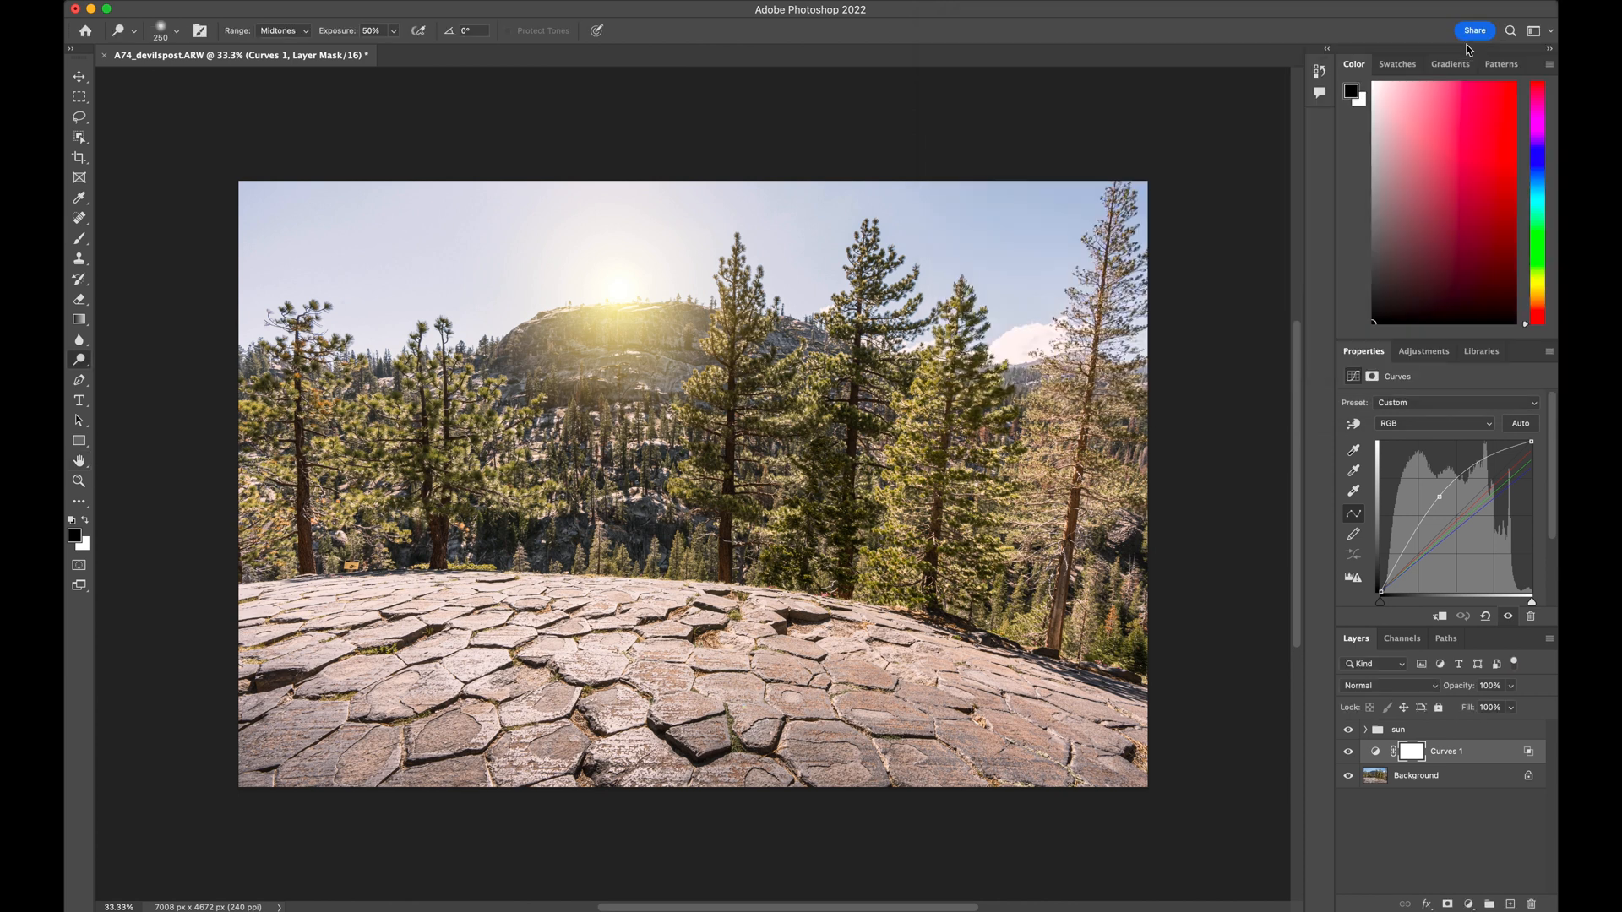
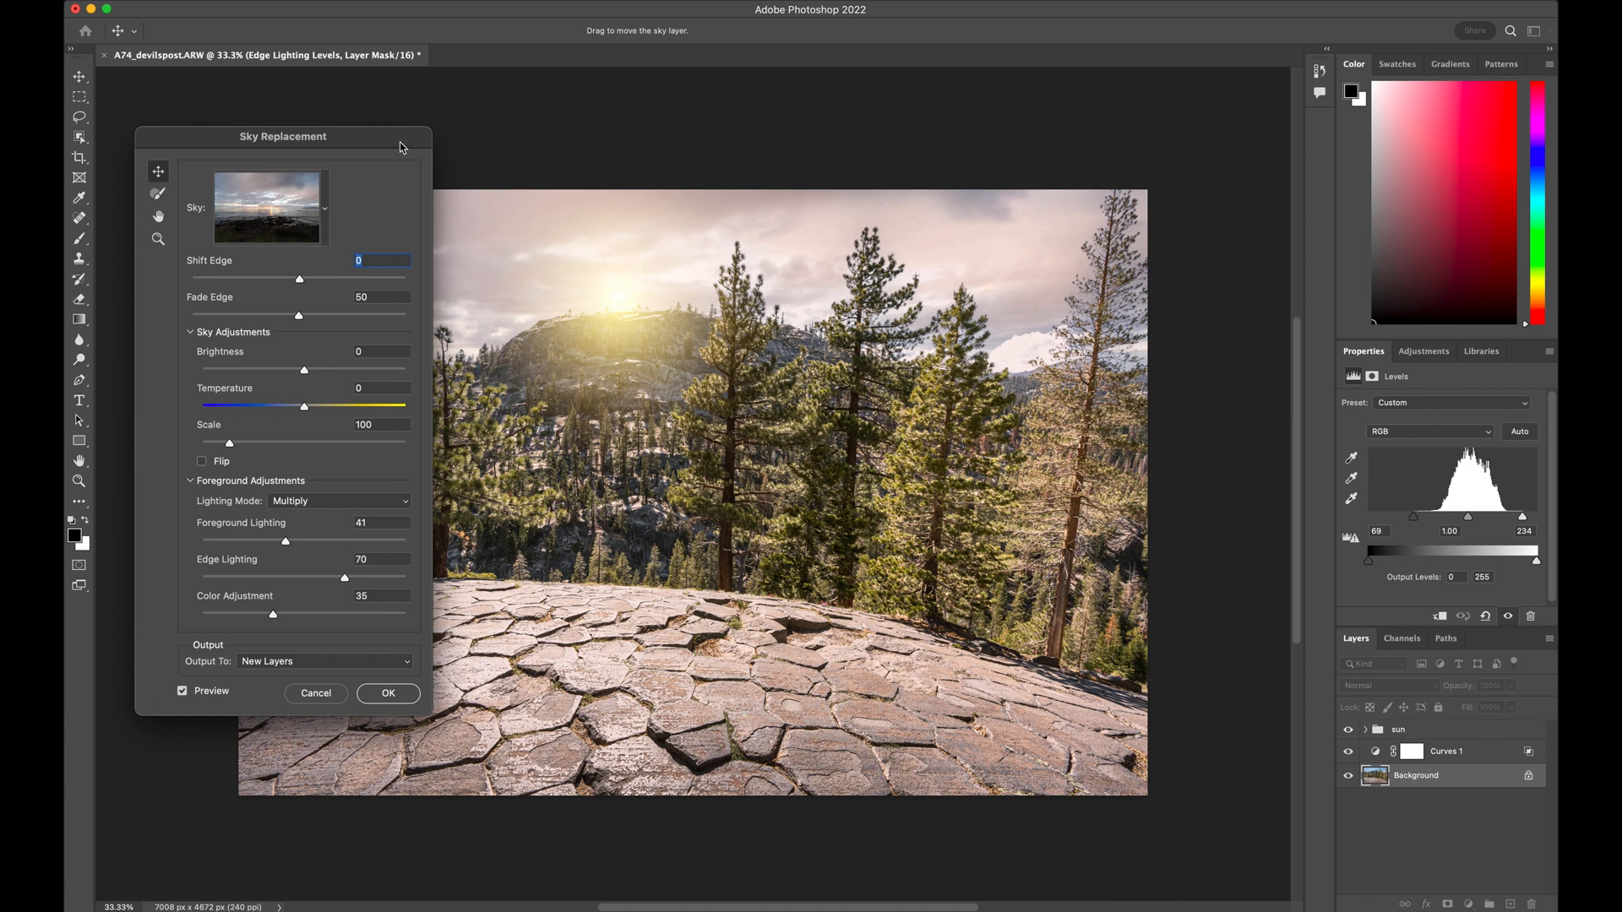
drag(386, 139, 234, 60)
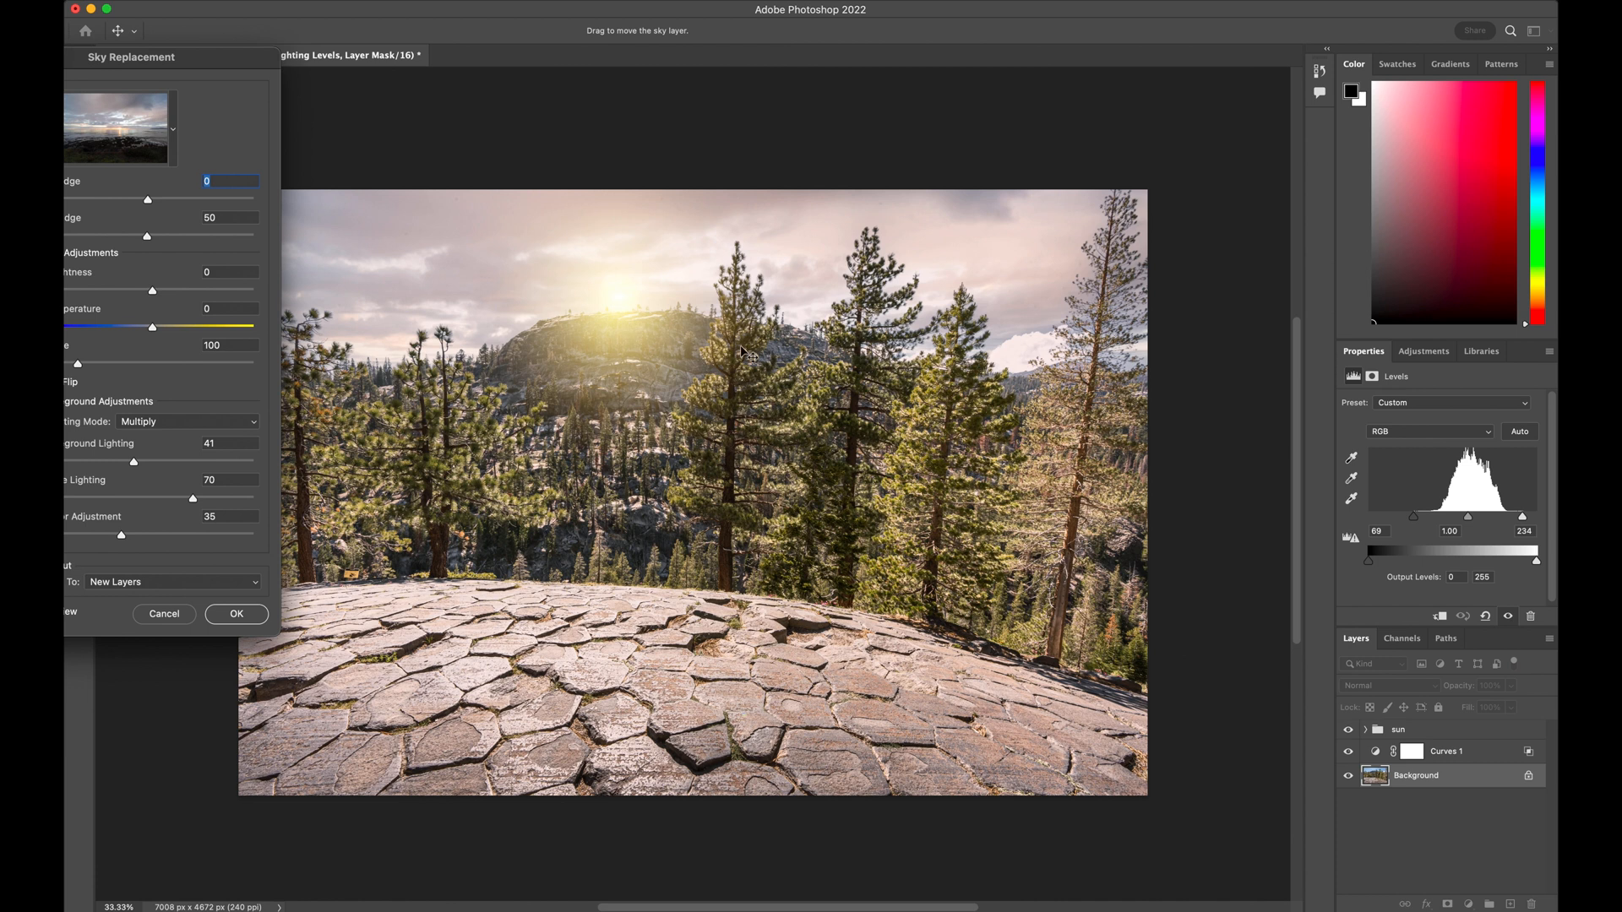
drag(200, 56, 141, 104)
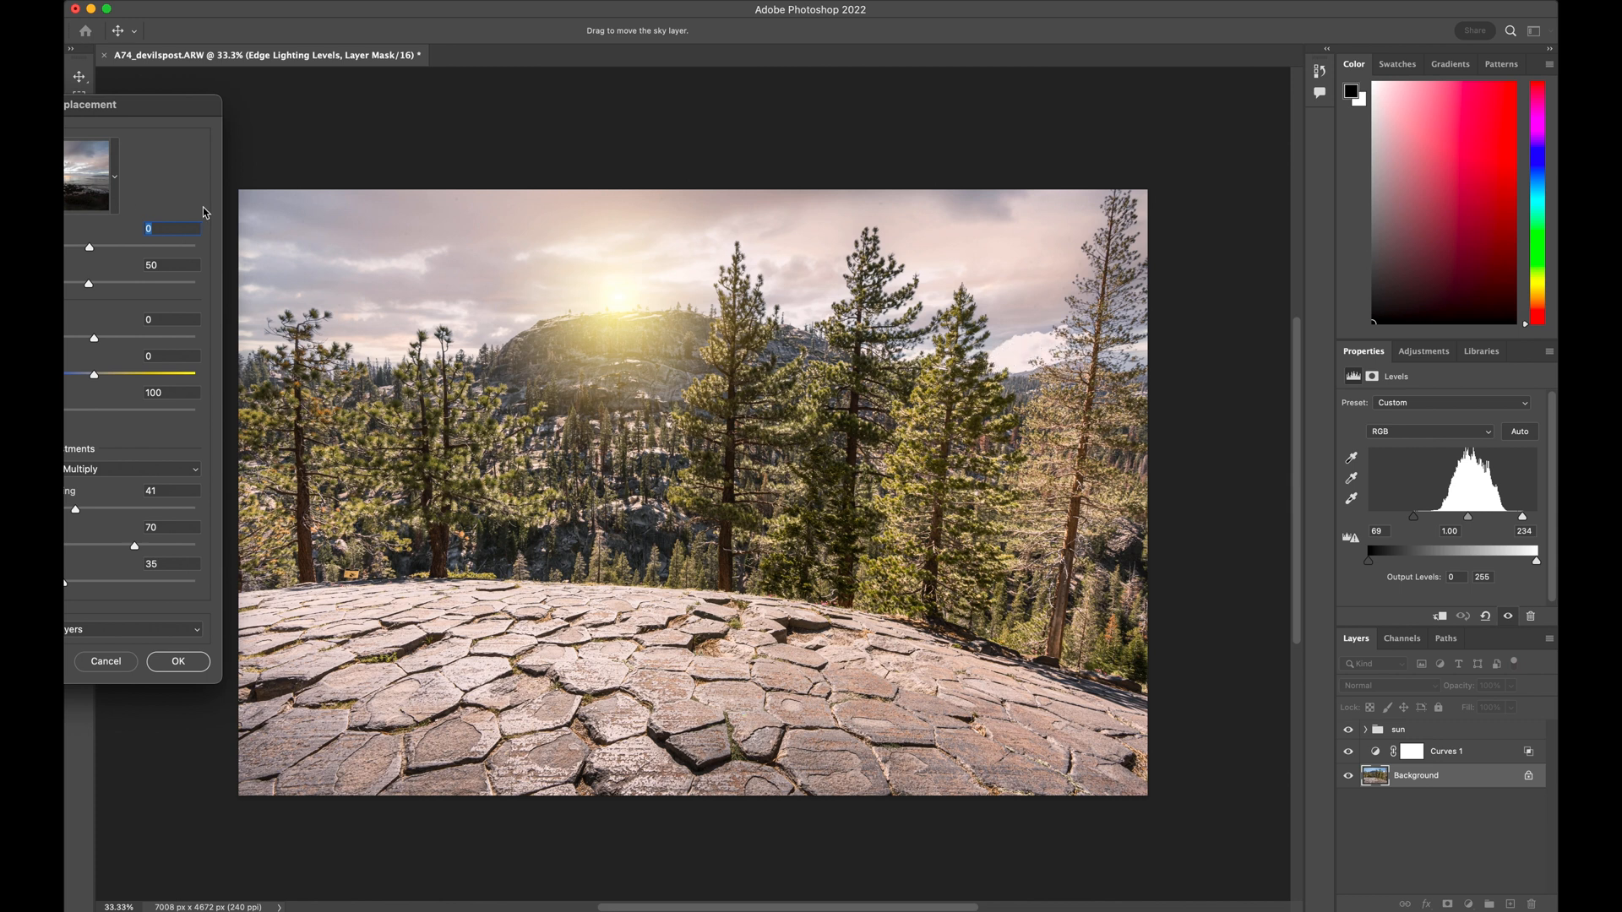
drag(165, 110, 364, 113)
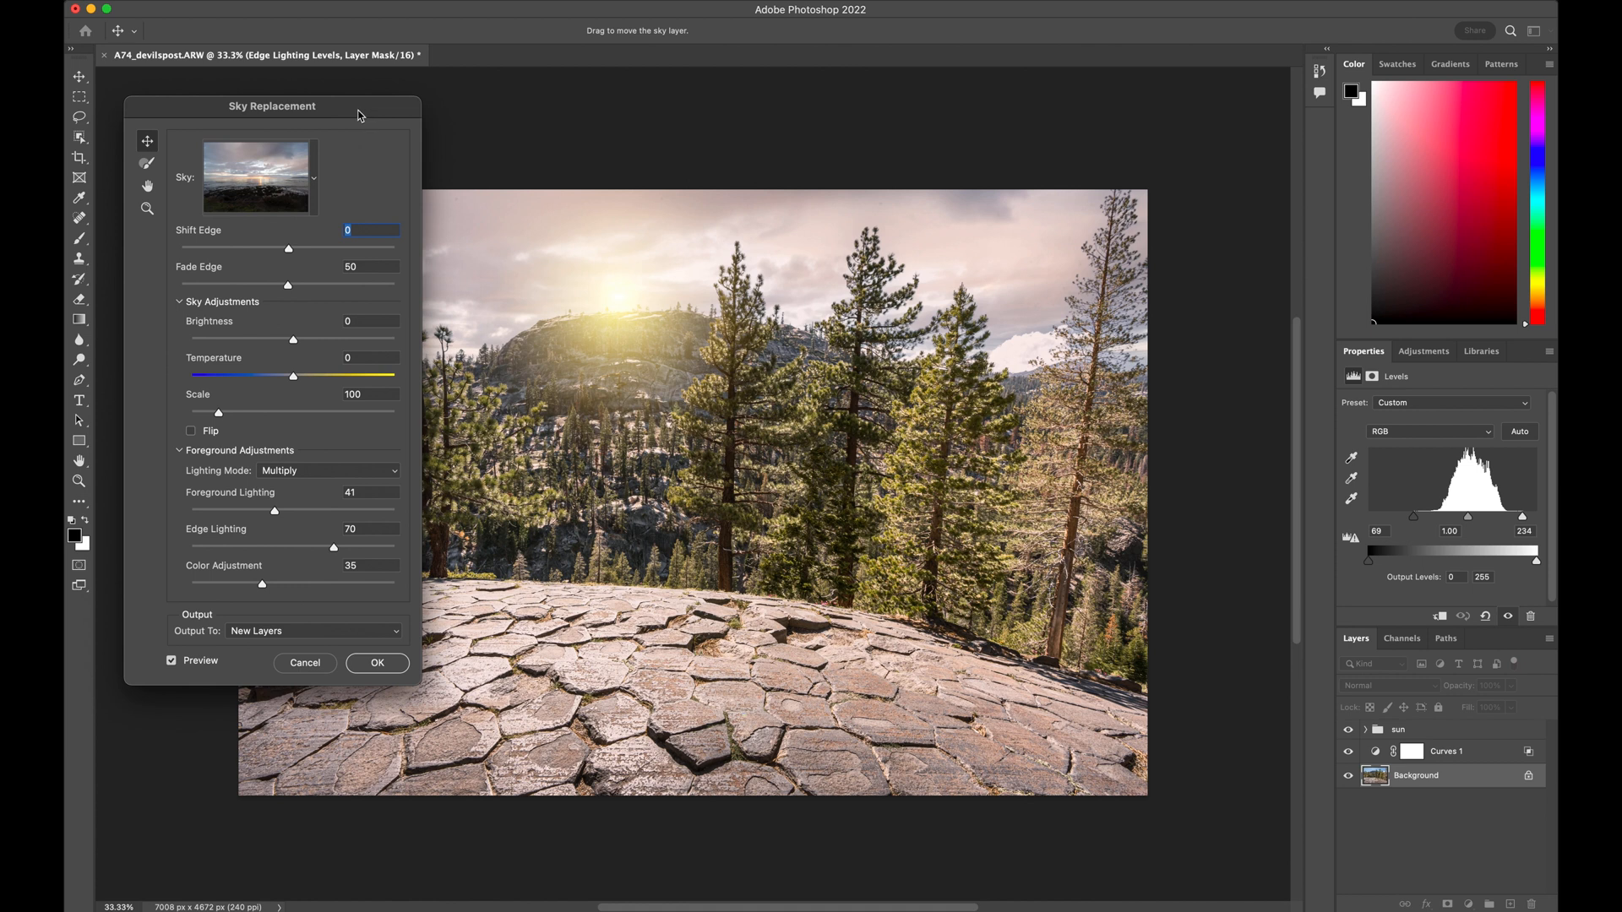
drag(360, 115, 365, 117)
Set the Sky Brush size to 134 px and brush over the horizon gap in front of the tall bare-trunked pine
click(158, 171)
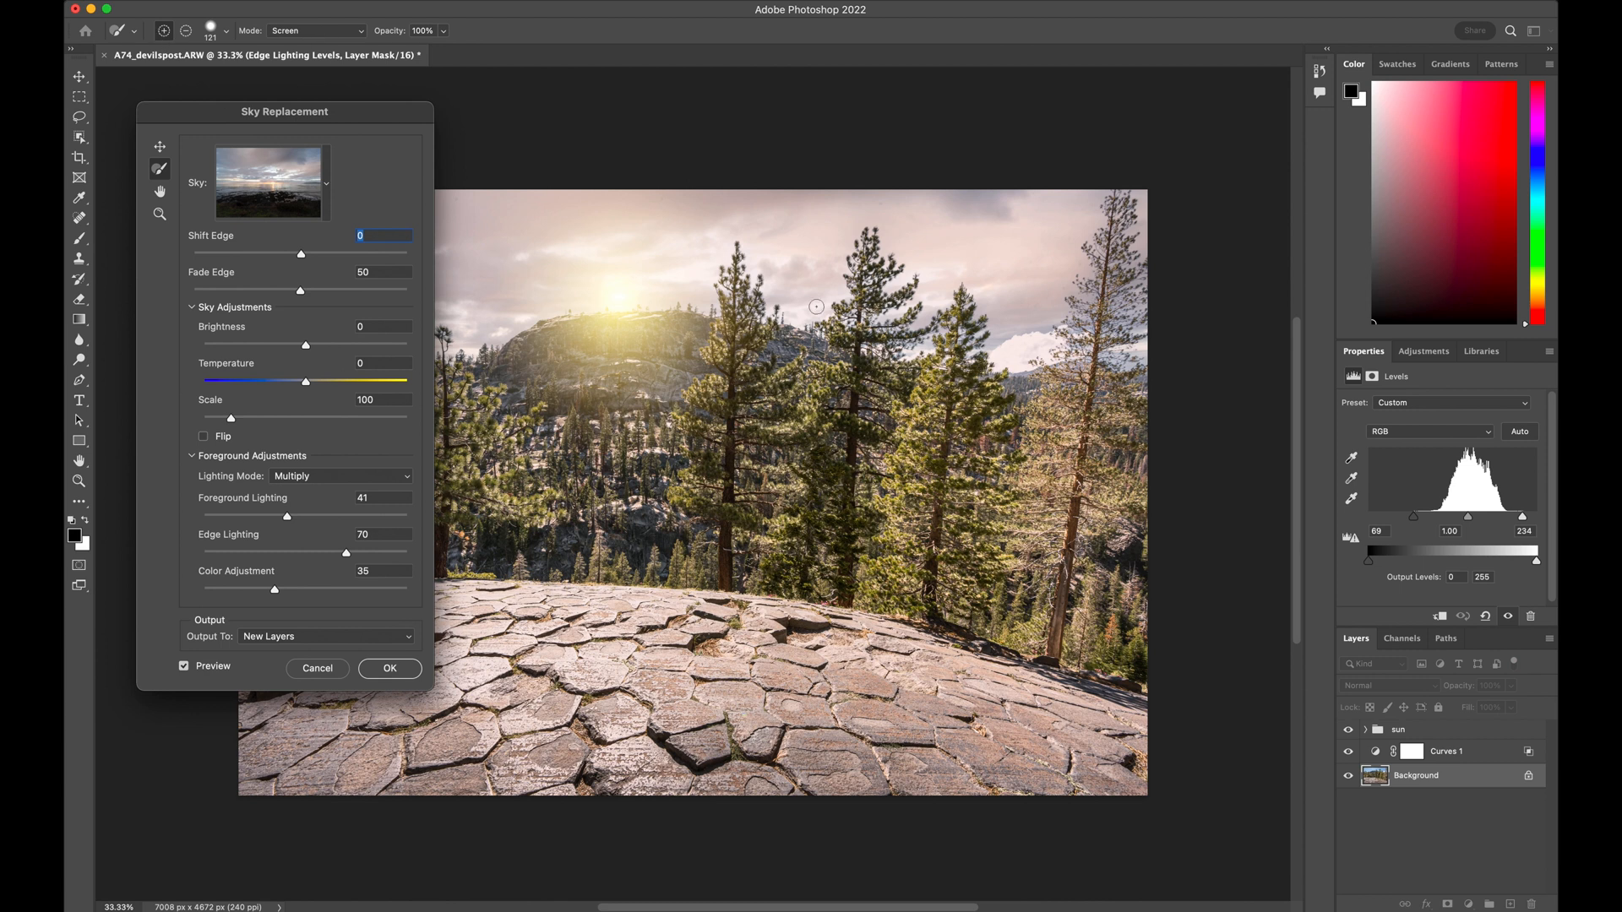
click(226, 32)
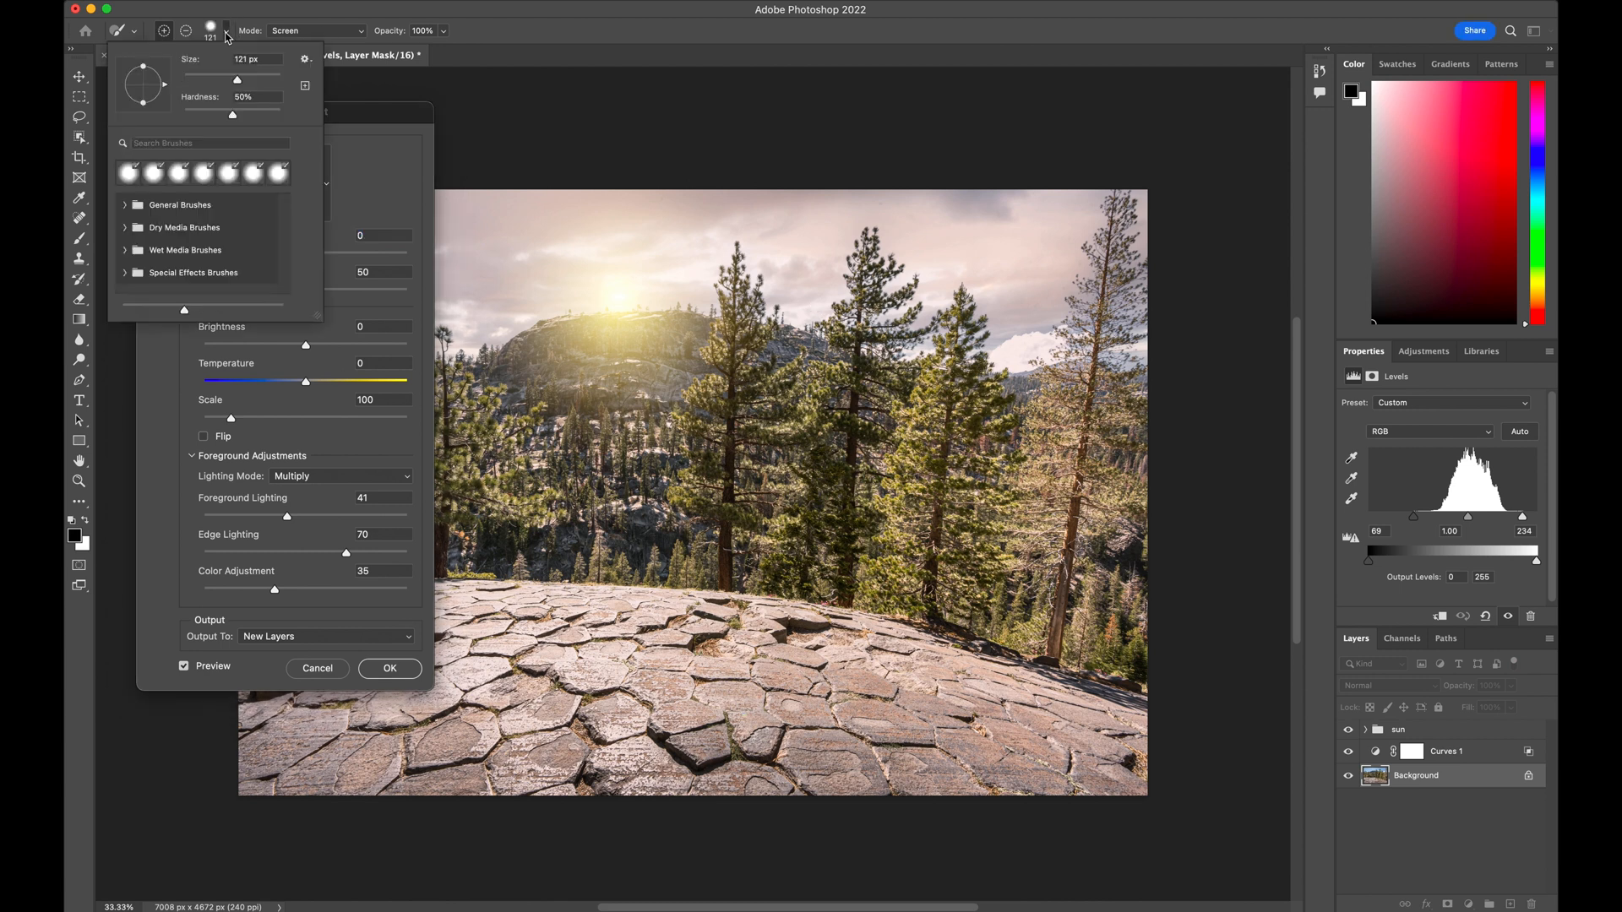
drag(236, 80, 241, 83)
click(579, 34)
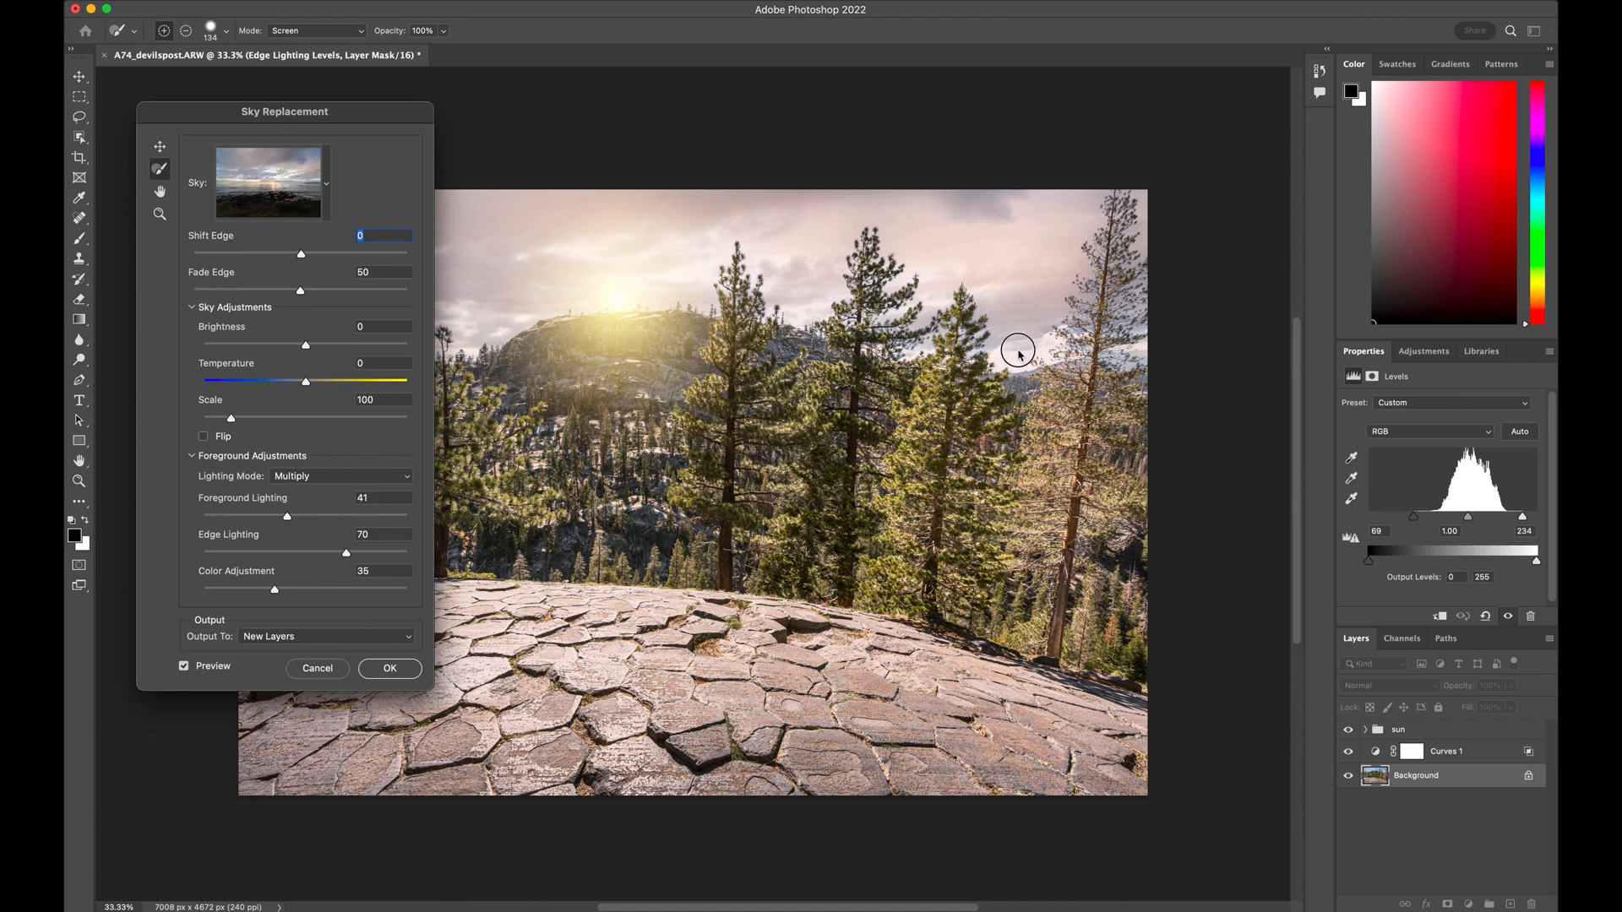
drag(1005, 358, 1029, 350)
drag(1044, 338, 1047, 345)
Set the Sky Brush opacity to 67%, soften its hardness, and apply the sky replacement to new layers
click(443, 30)
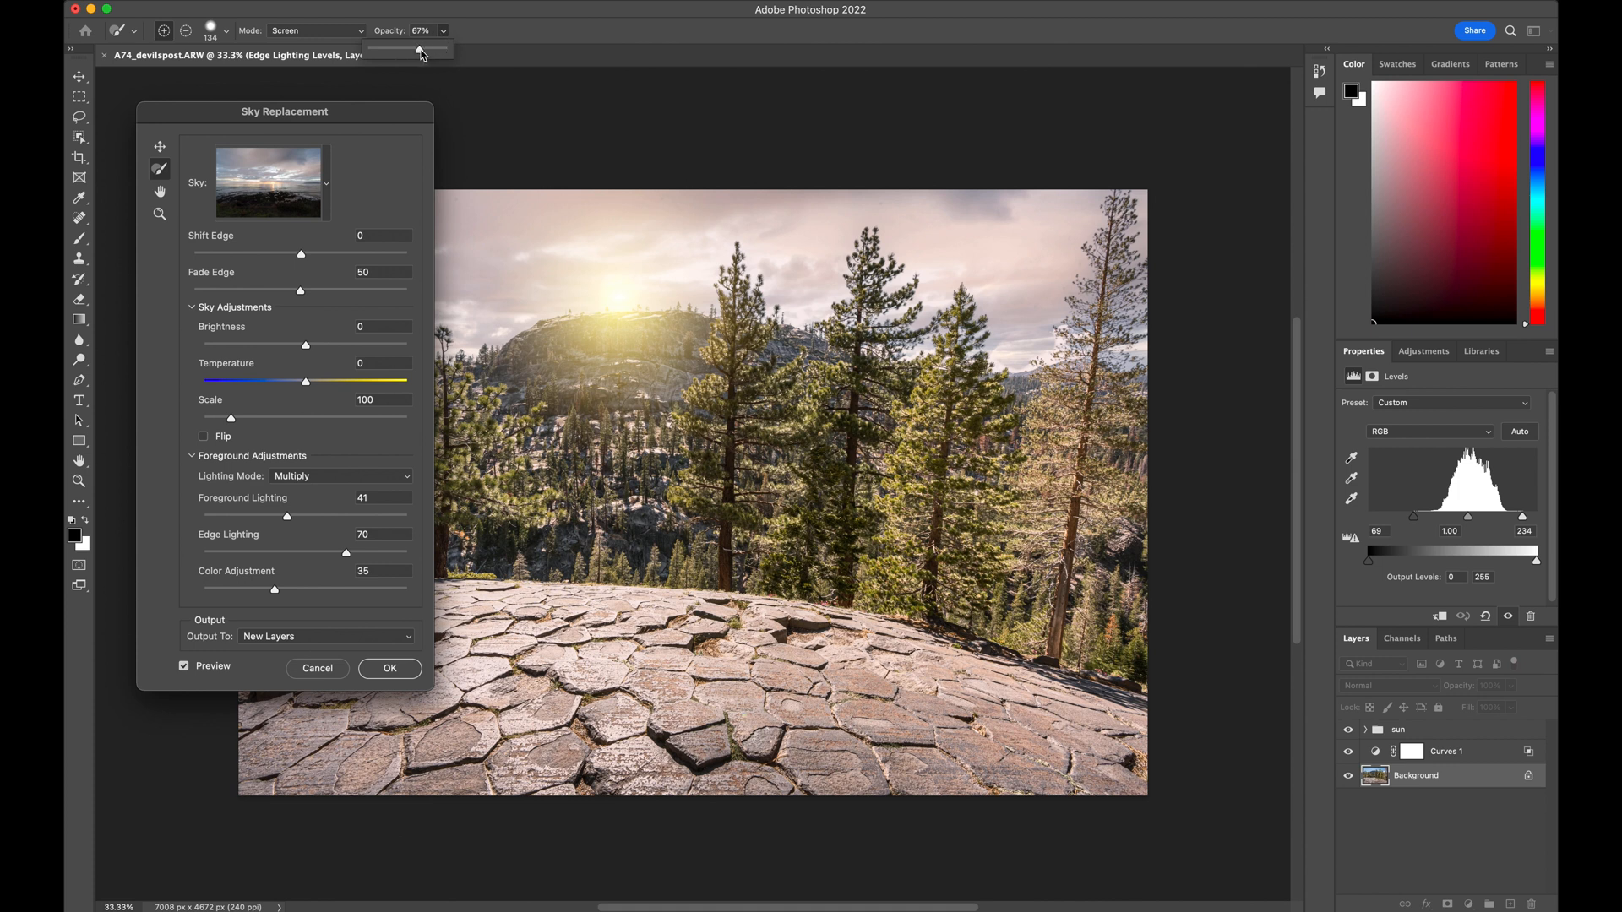
click(997, 354)
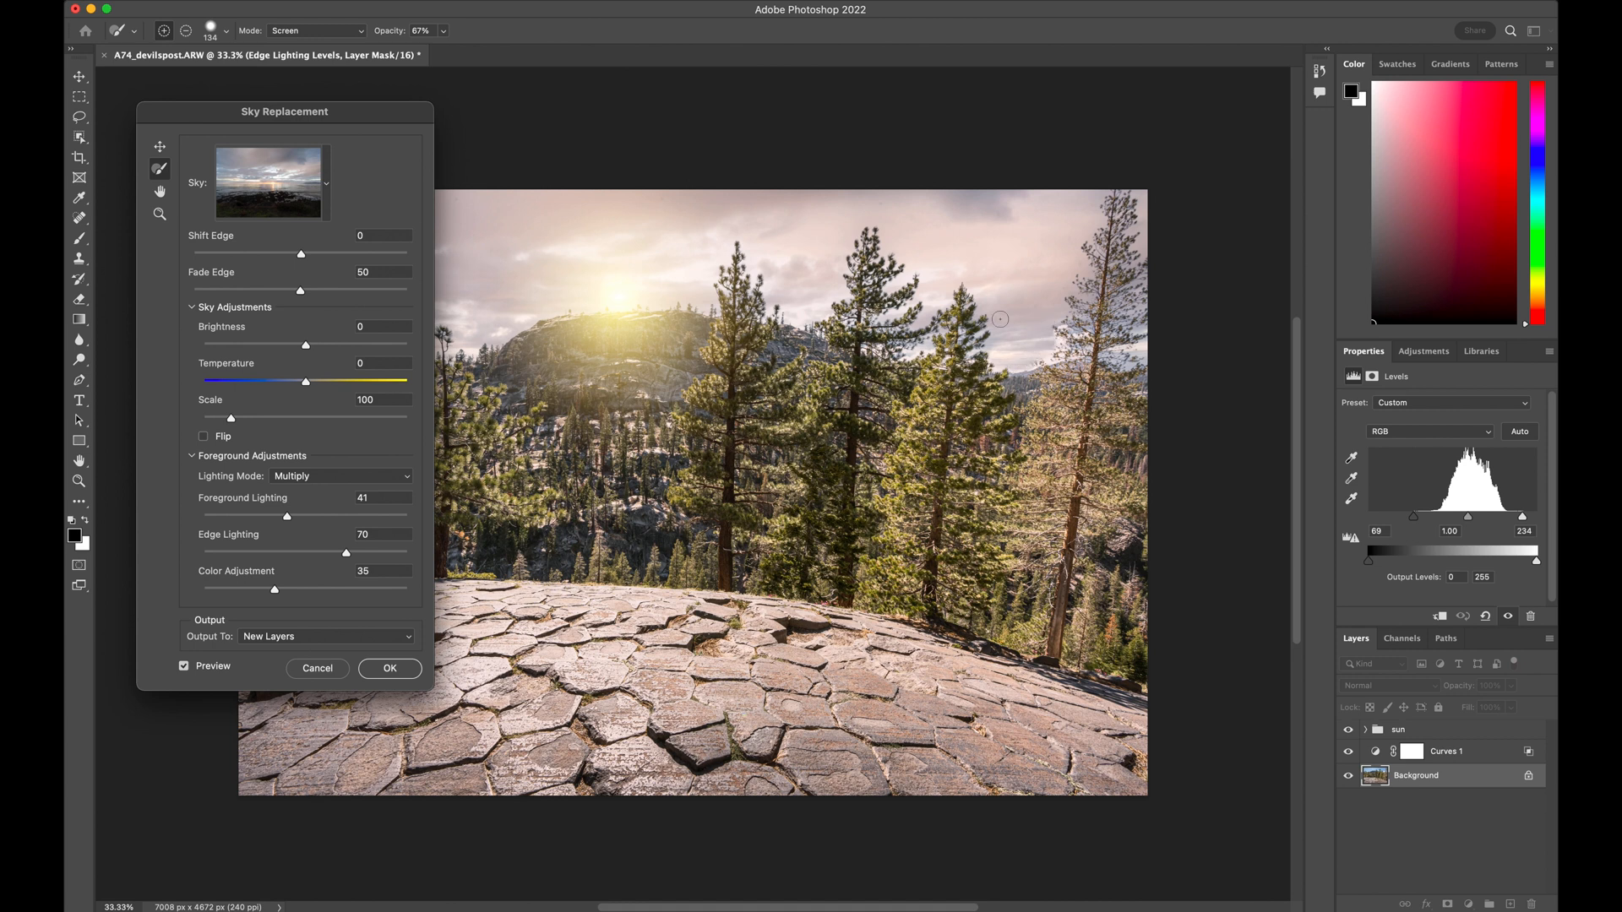
click(225, 34)
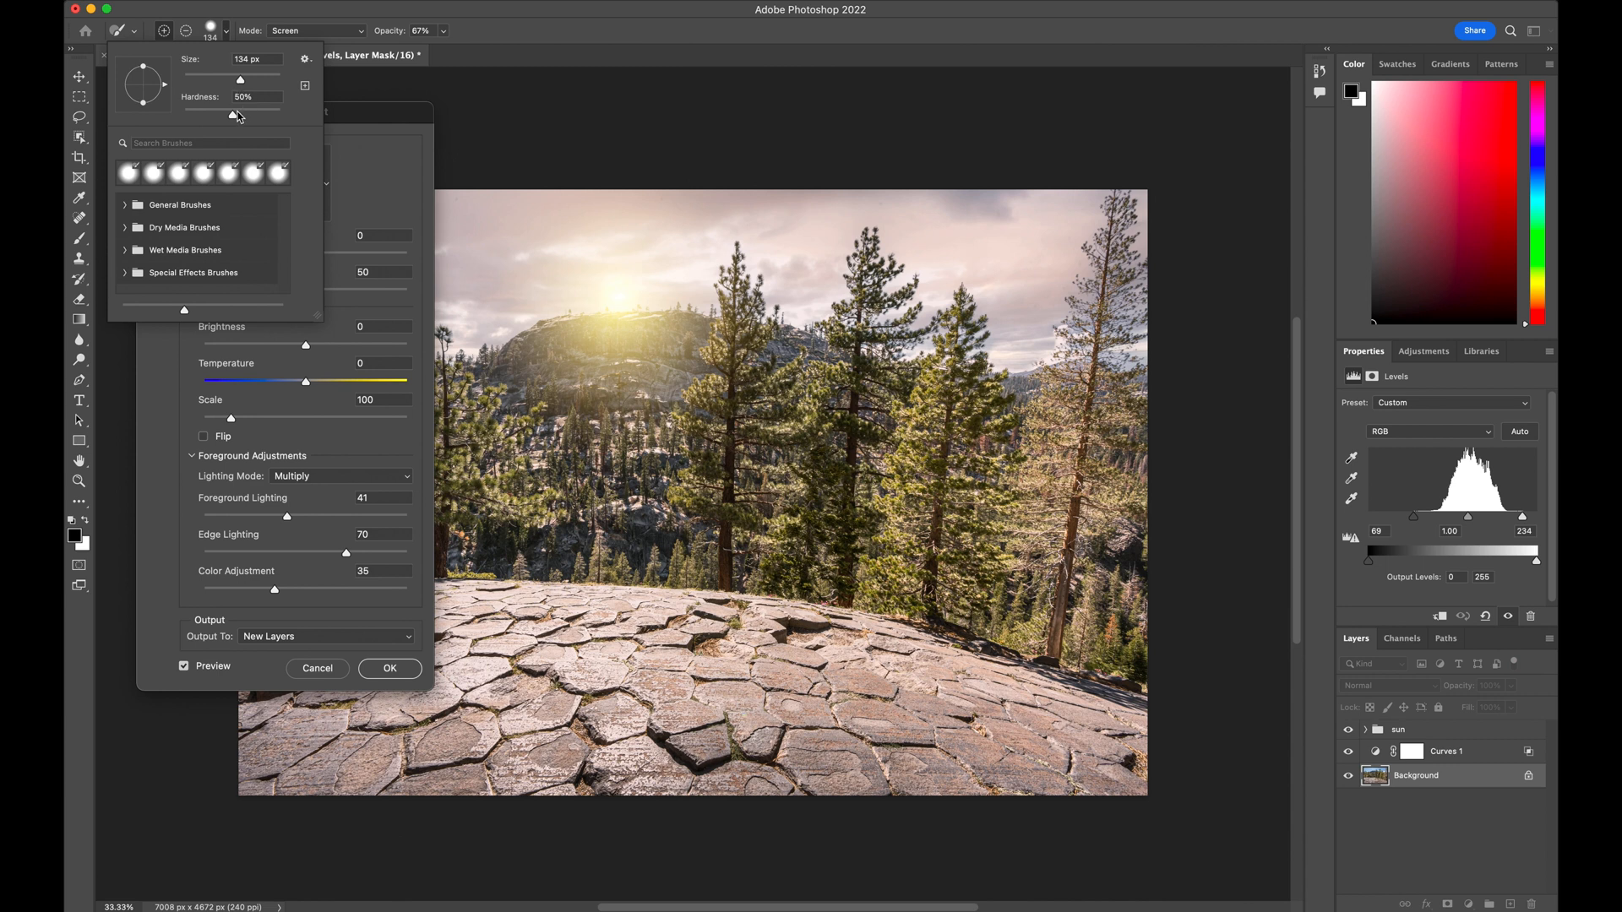
drag(232, 114, 206, 117)
click(514, 35)
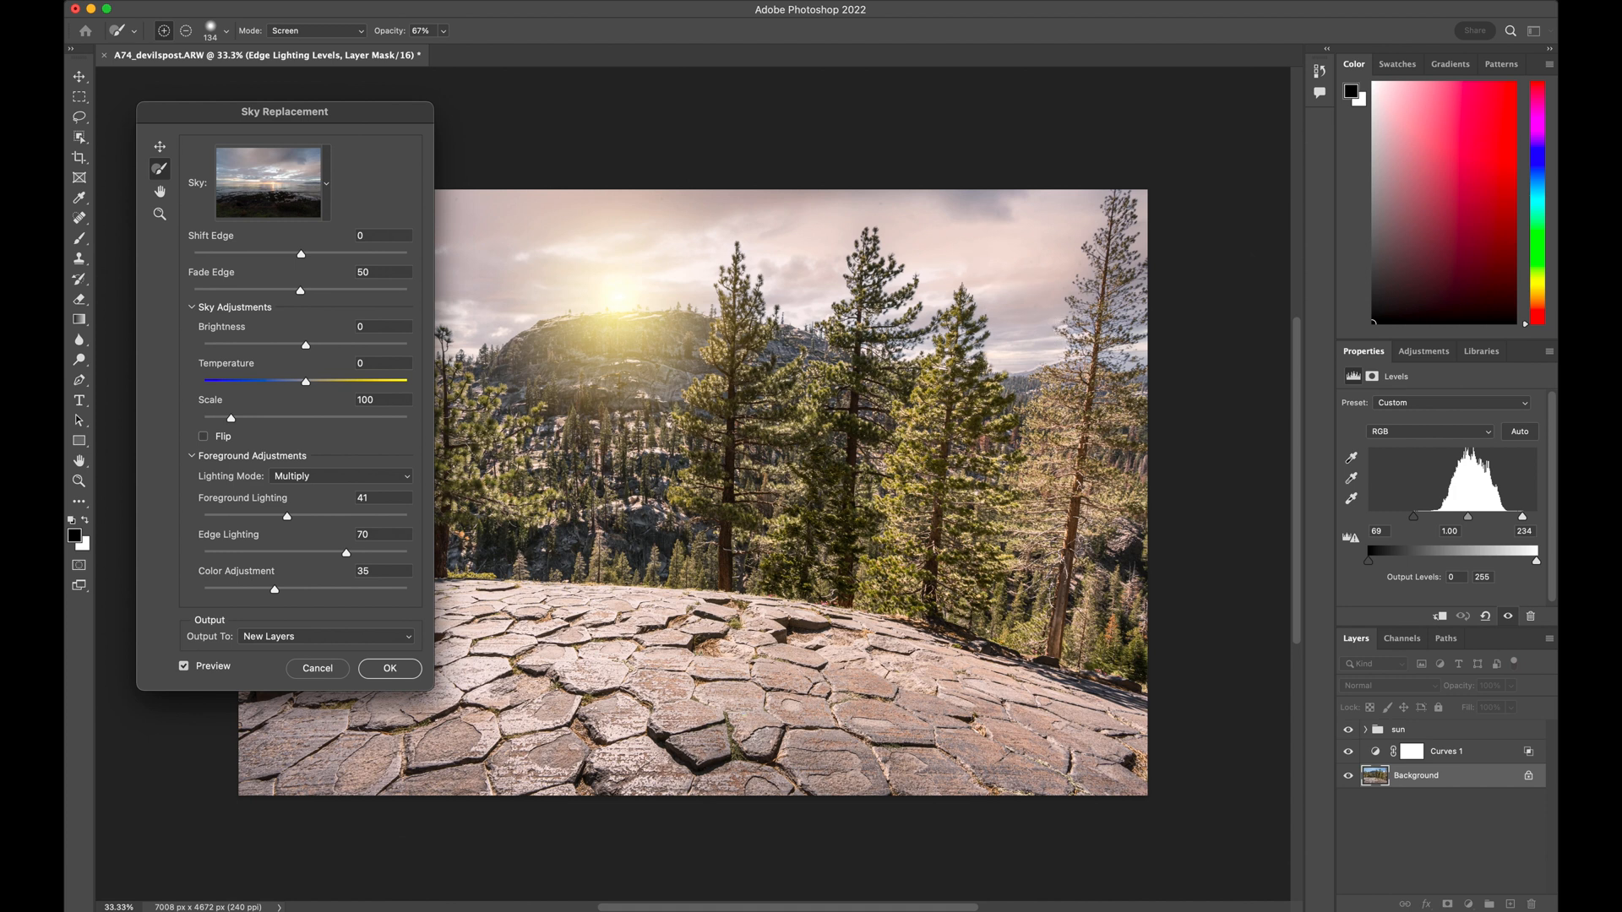
click(388, 669)
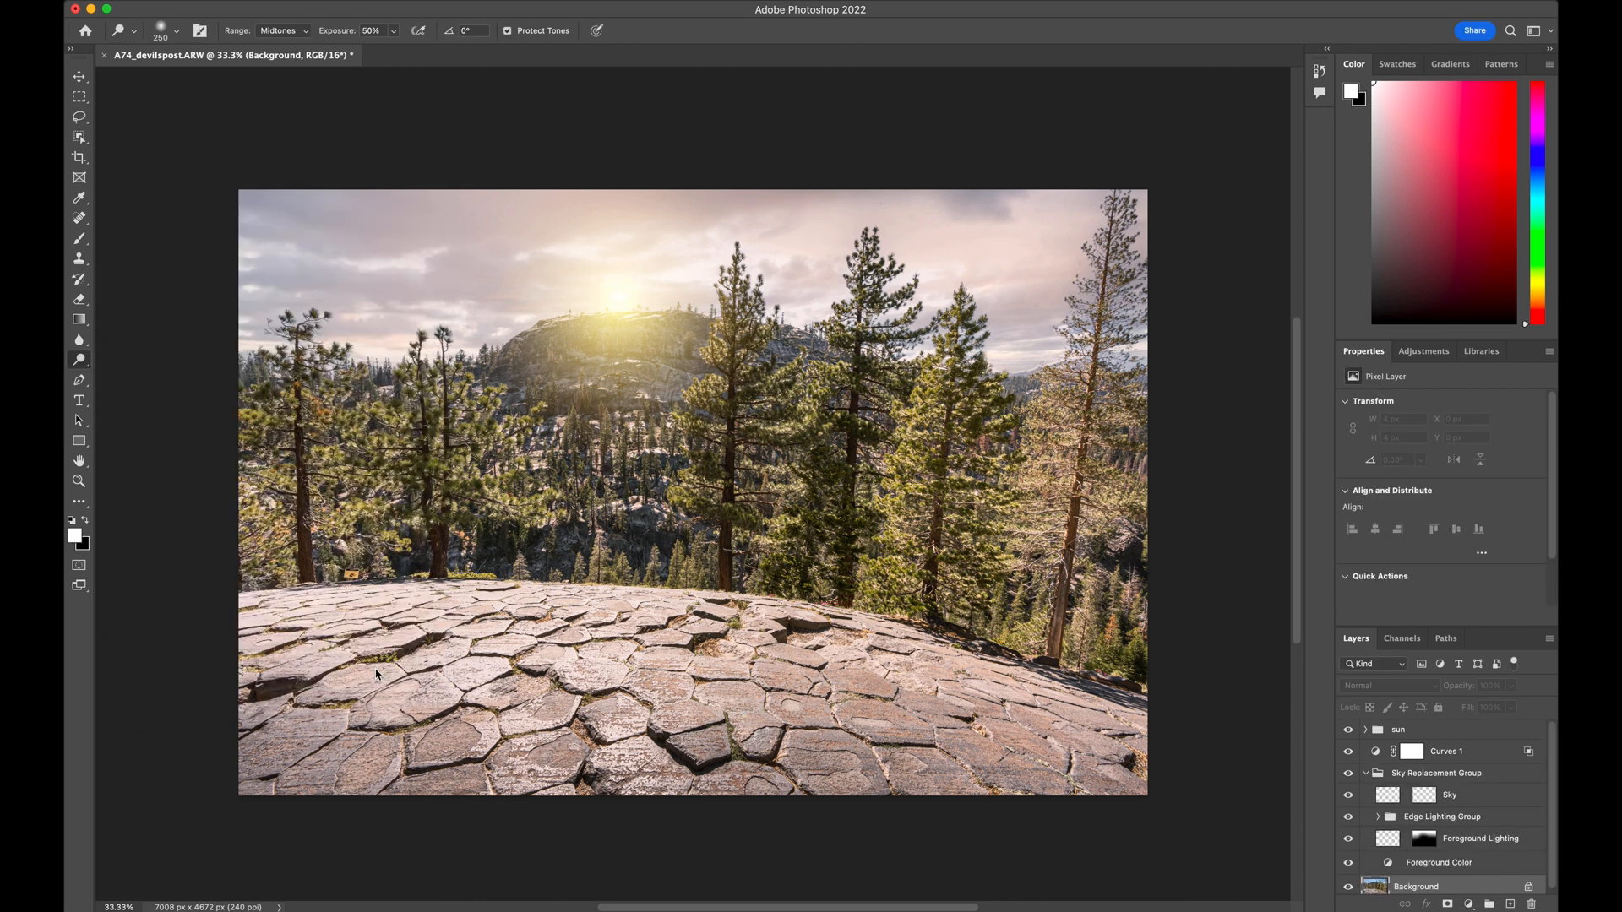
In the Curves 1 blending options, nudge the dark half of the underlying layer's black slider slightly brighter and apply
double_click(1479, 754)
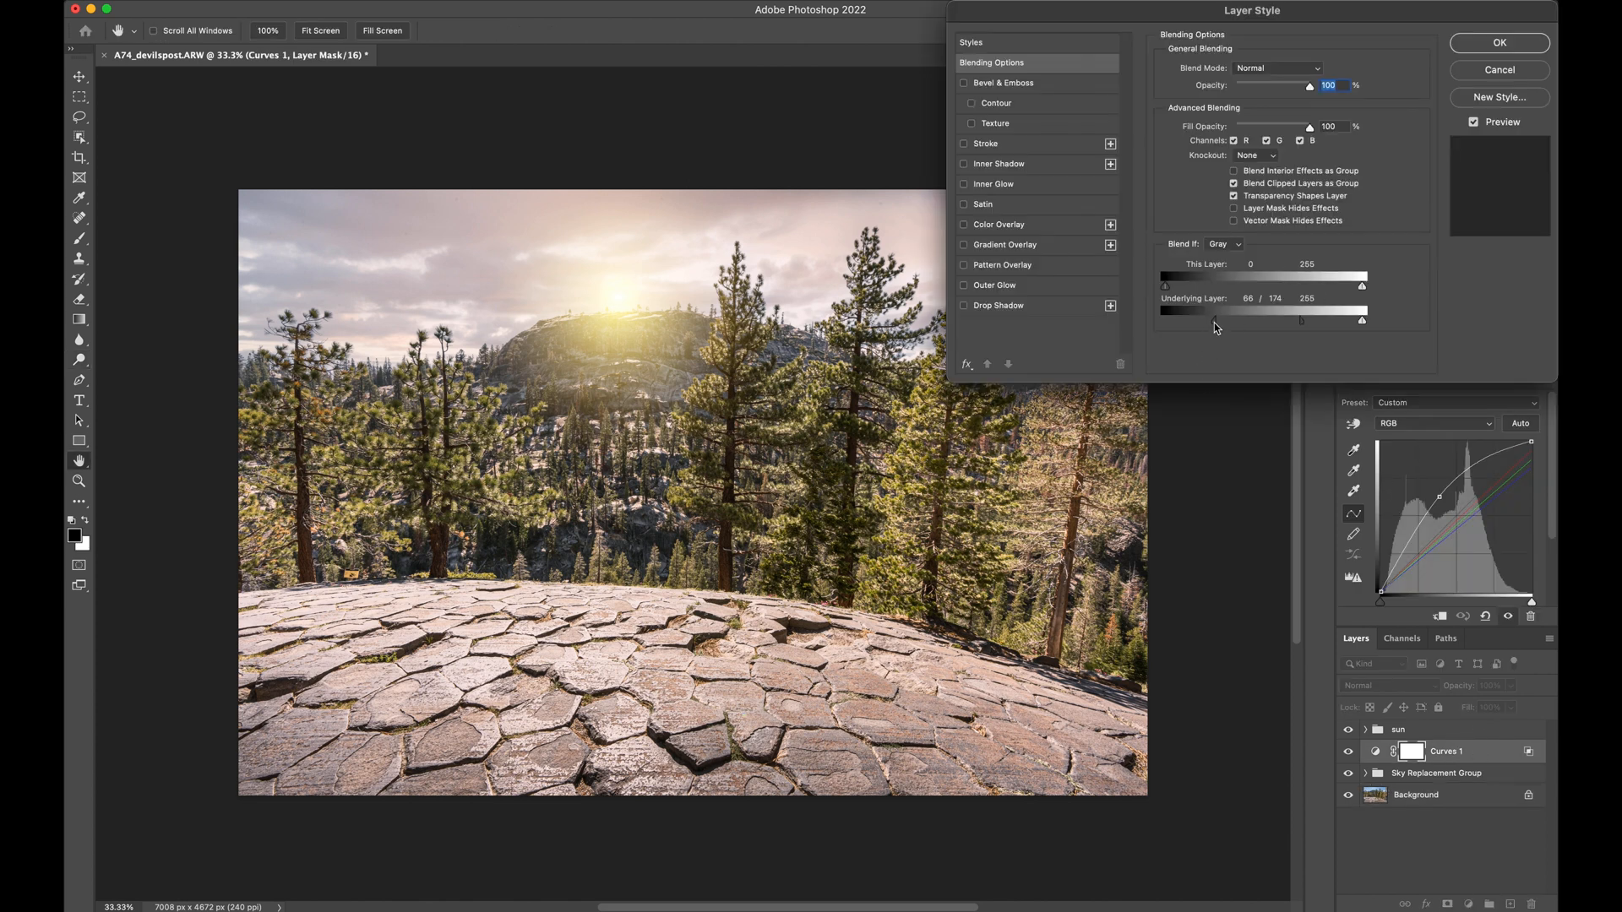
mouse_move(1214, 328)
mouse_down()
mouse_move(1138, 328)
mouse_move(1218, 328)
mouse_up()
click(1471, 45)
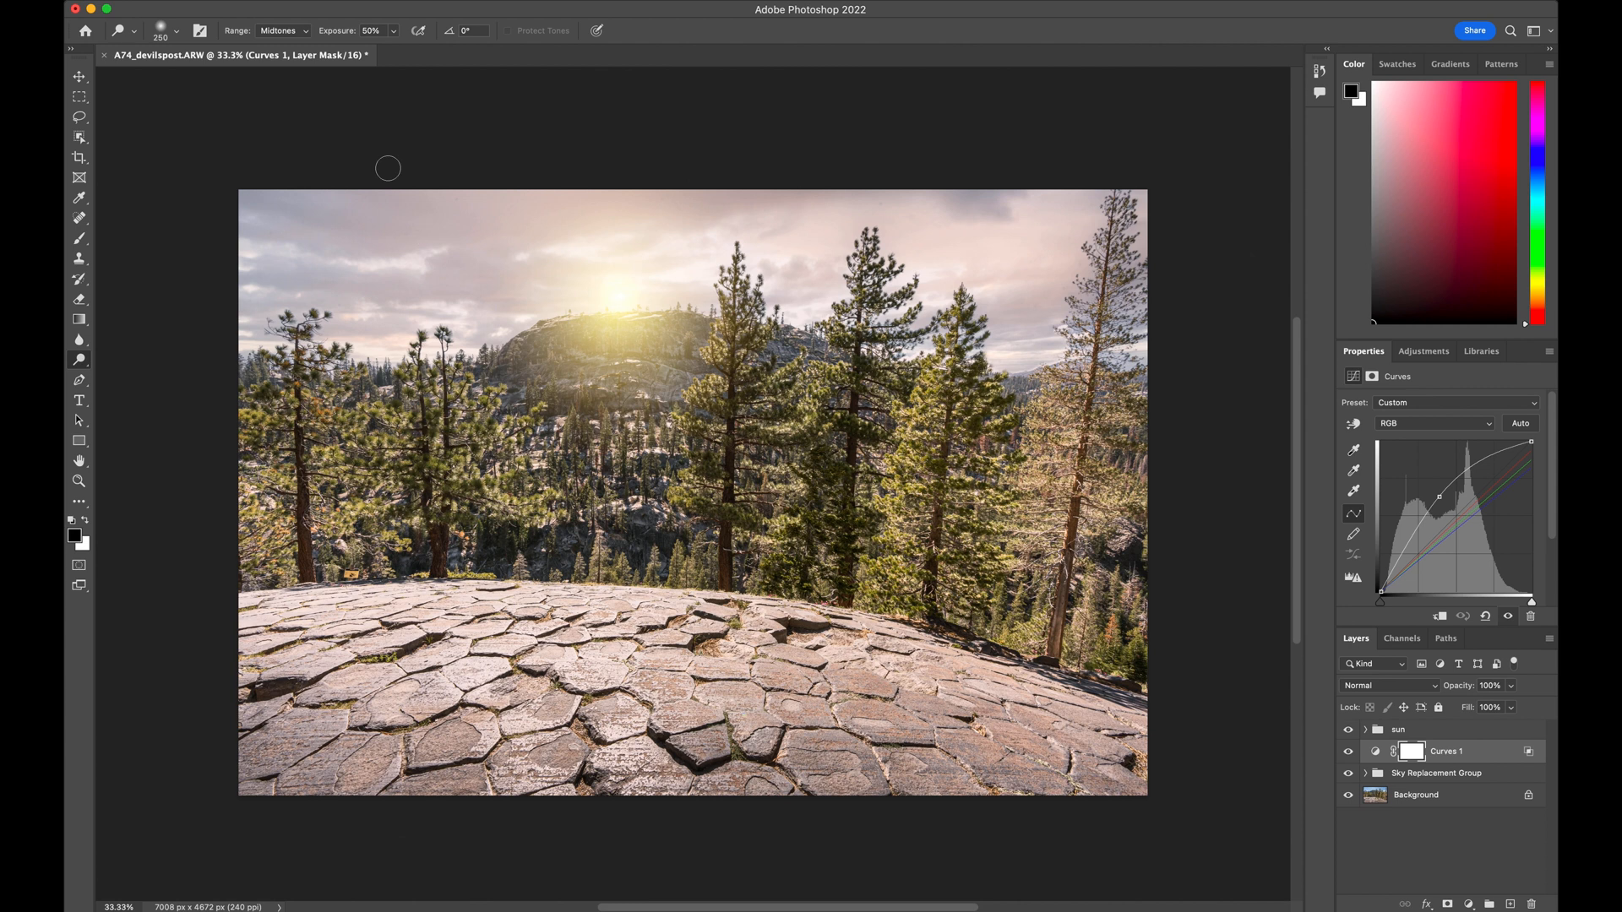
Save the document on the computer as the TIFF A74_devilspost-Edit.tif in the demo folder on the Desktop
click(193, 2)
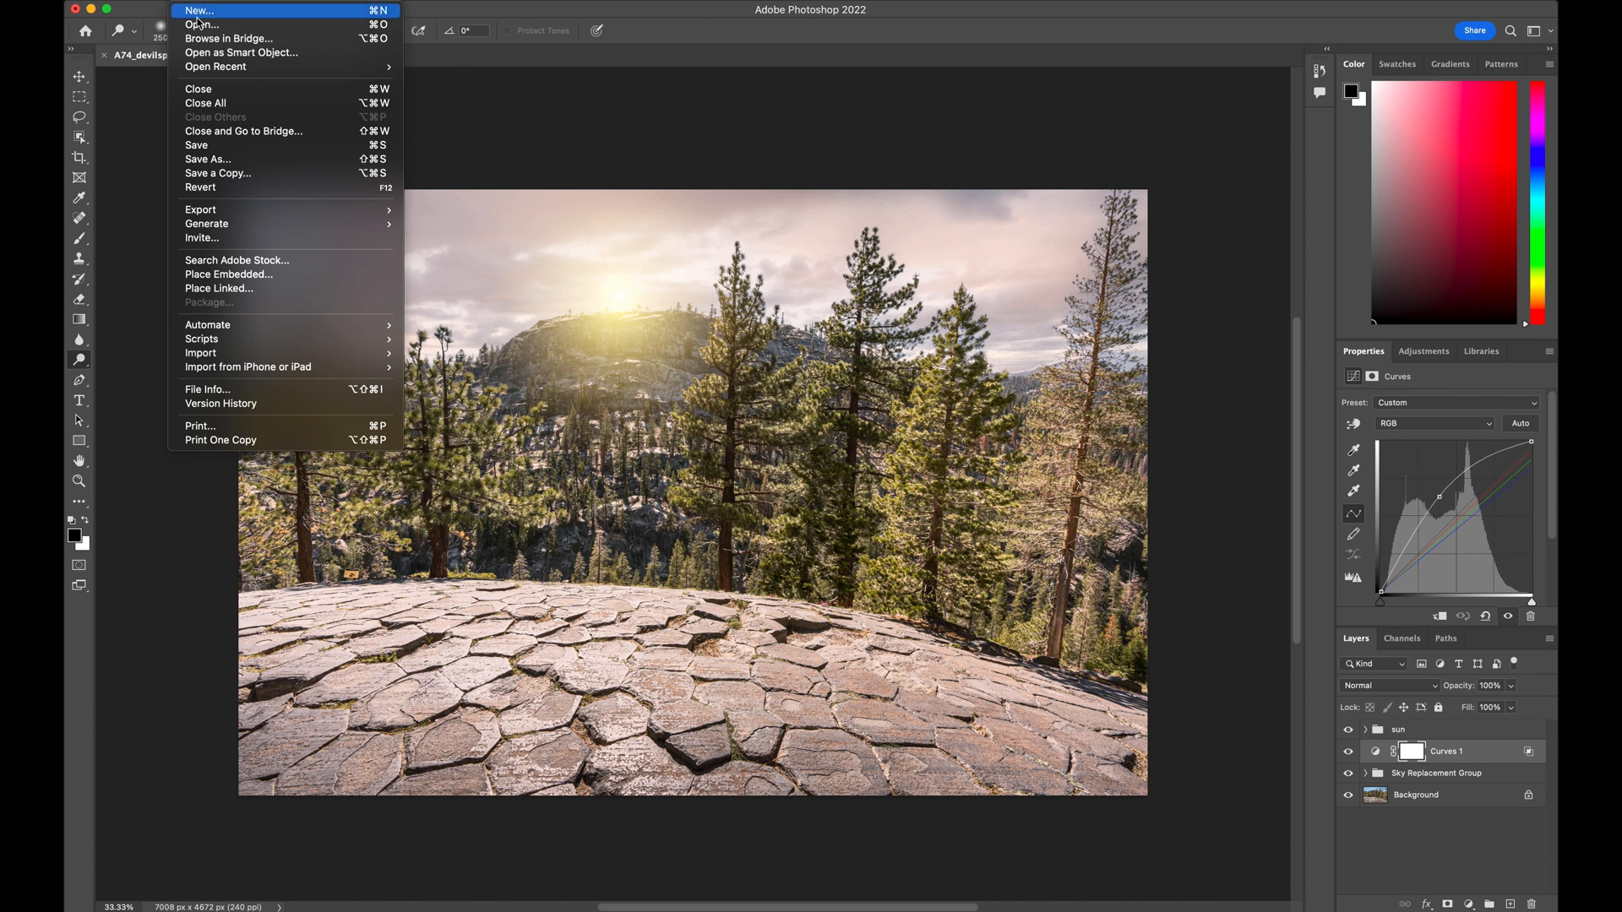
click(244, 163)
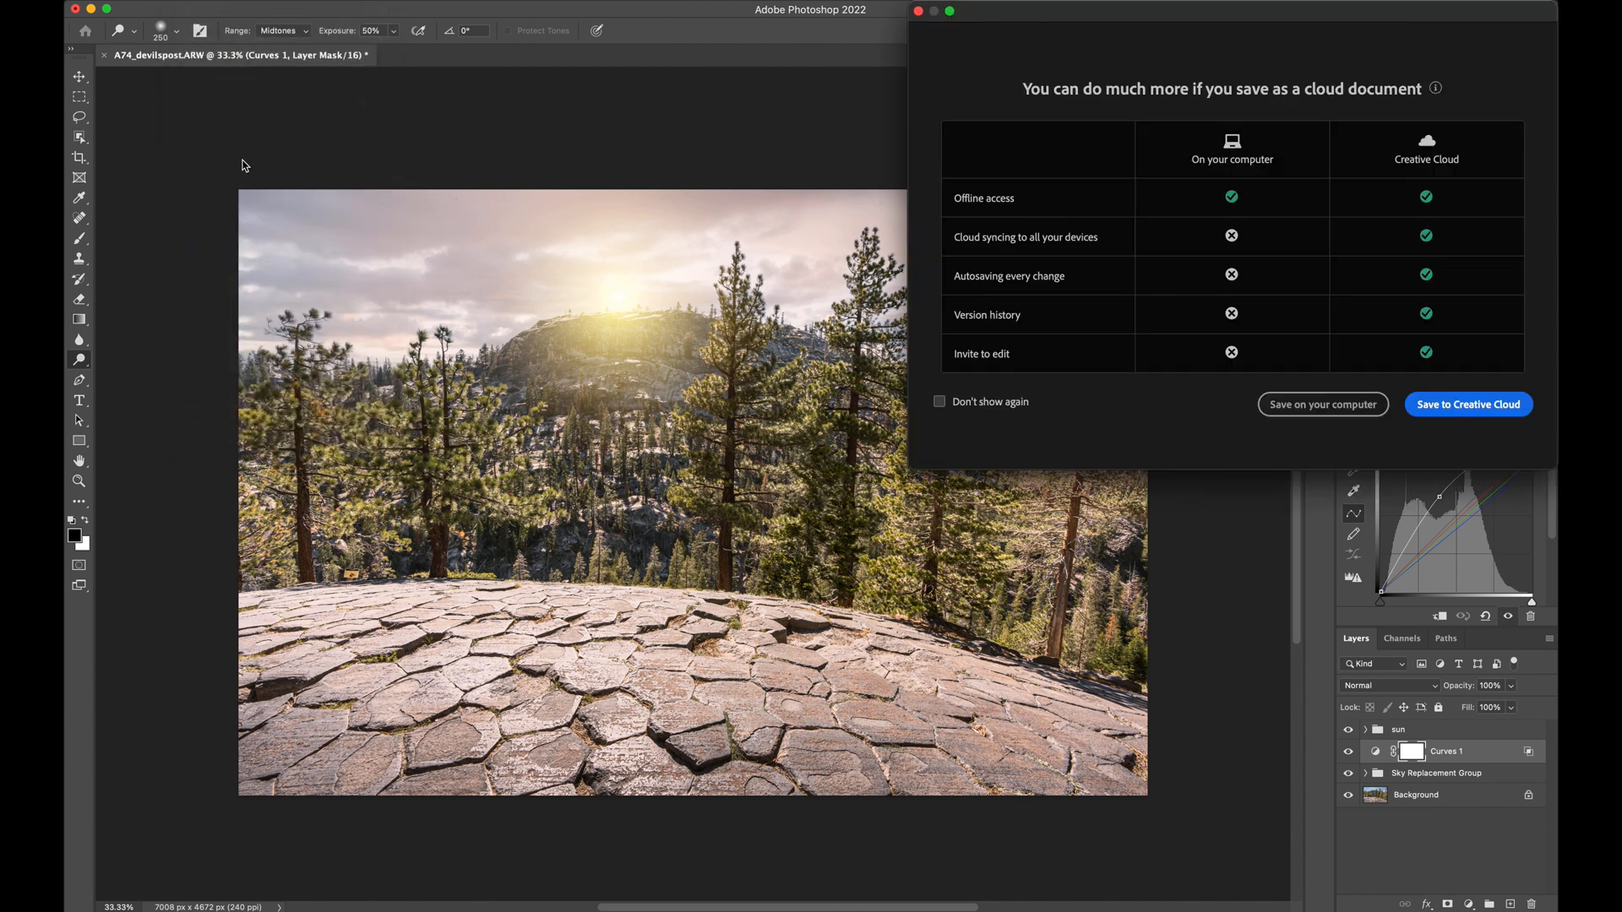
click(1280, 404)
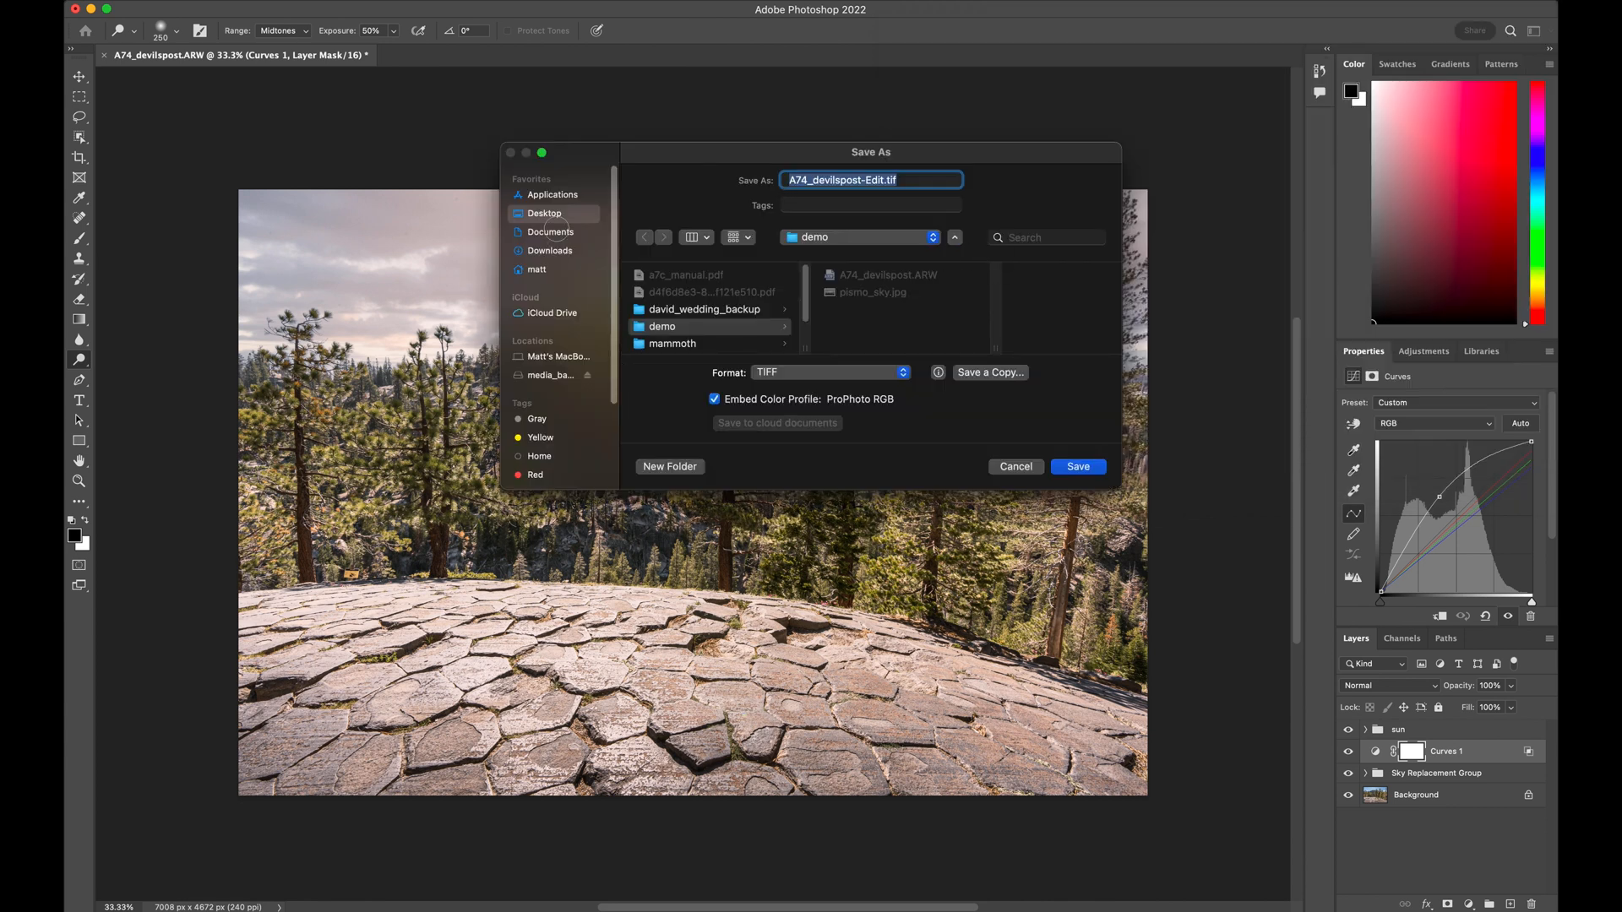
click(554, 217)
click(673, 327)
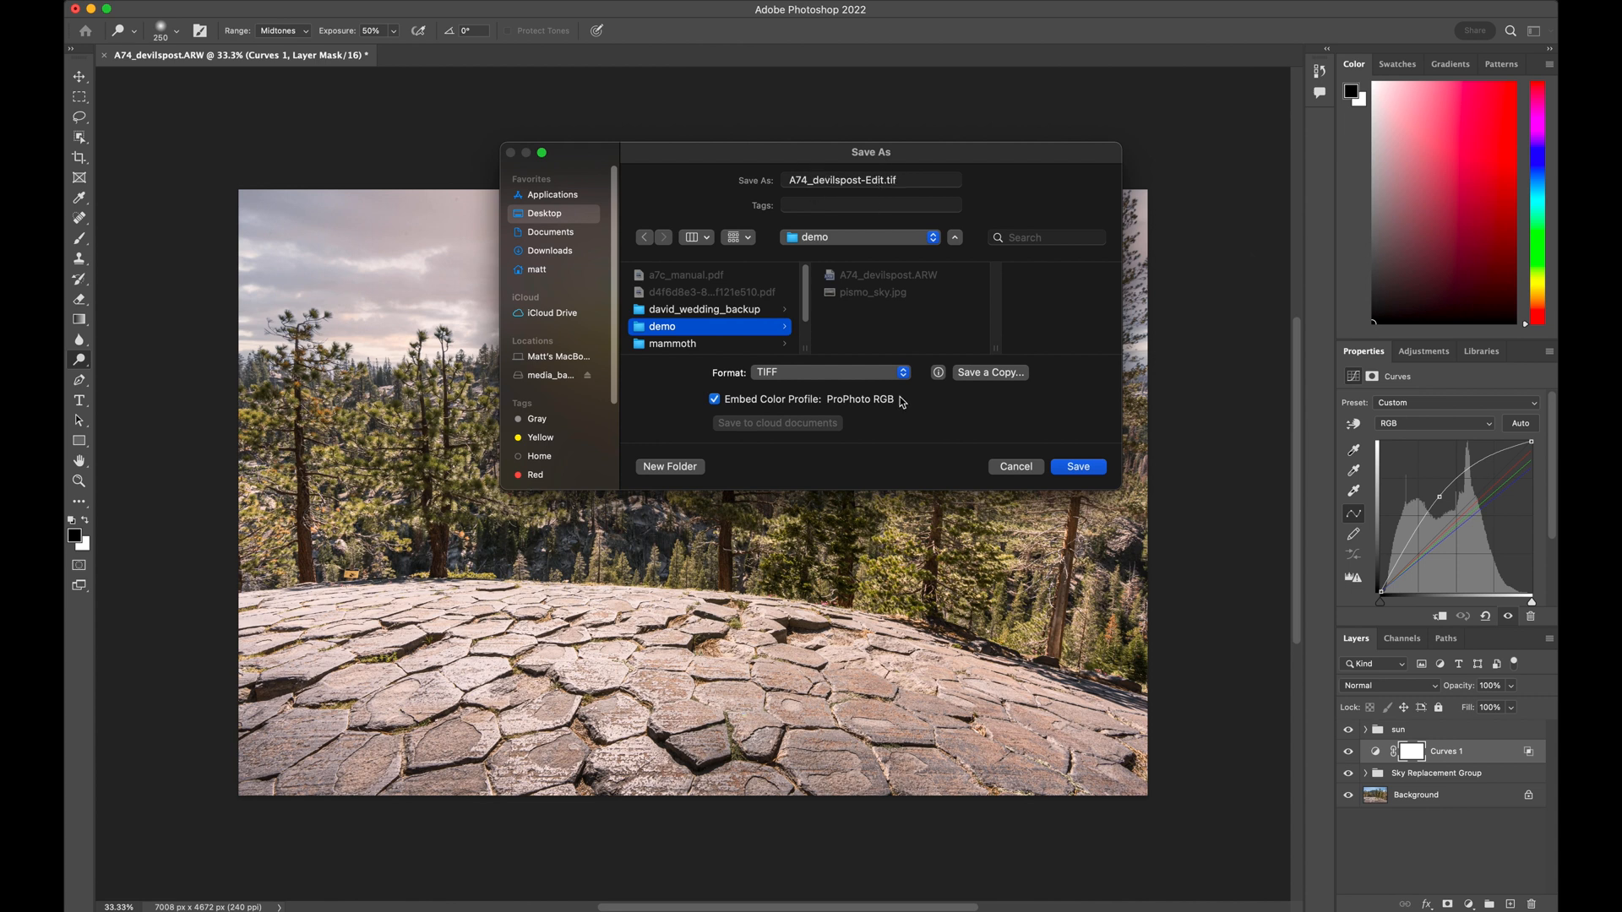
click(1059, 475)
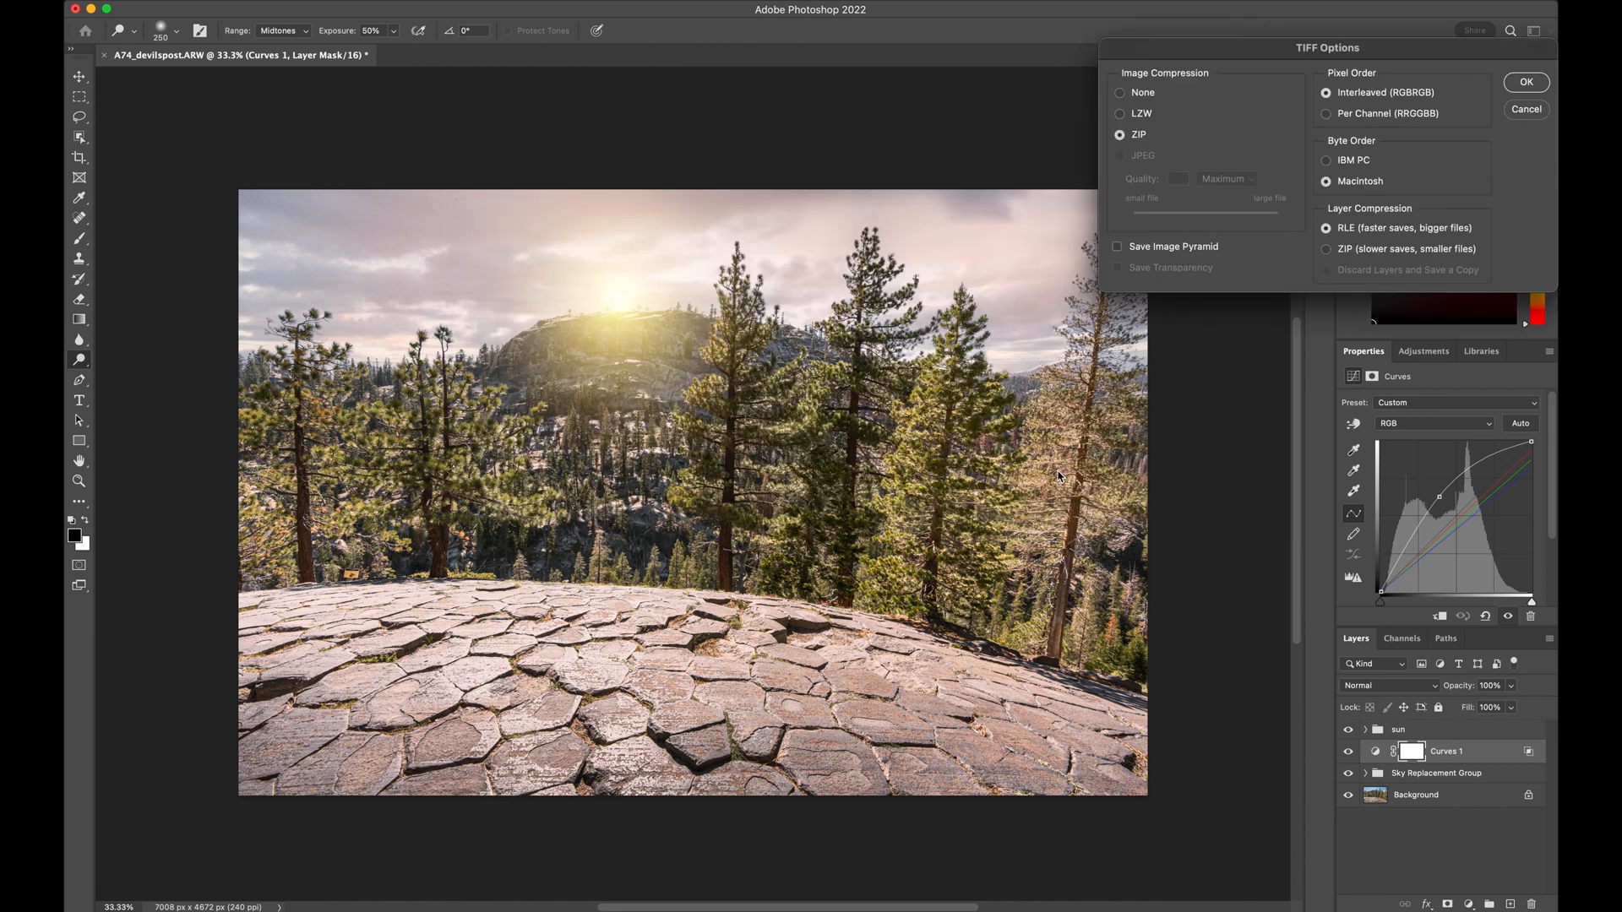
Set the TIFF image compression to None and complete the save with layers included
click(1145, 93)
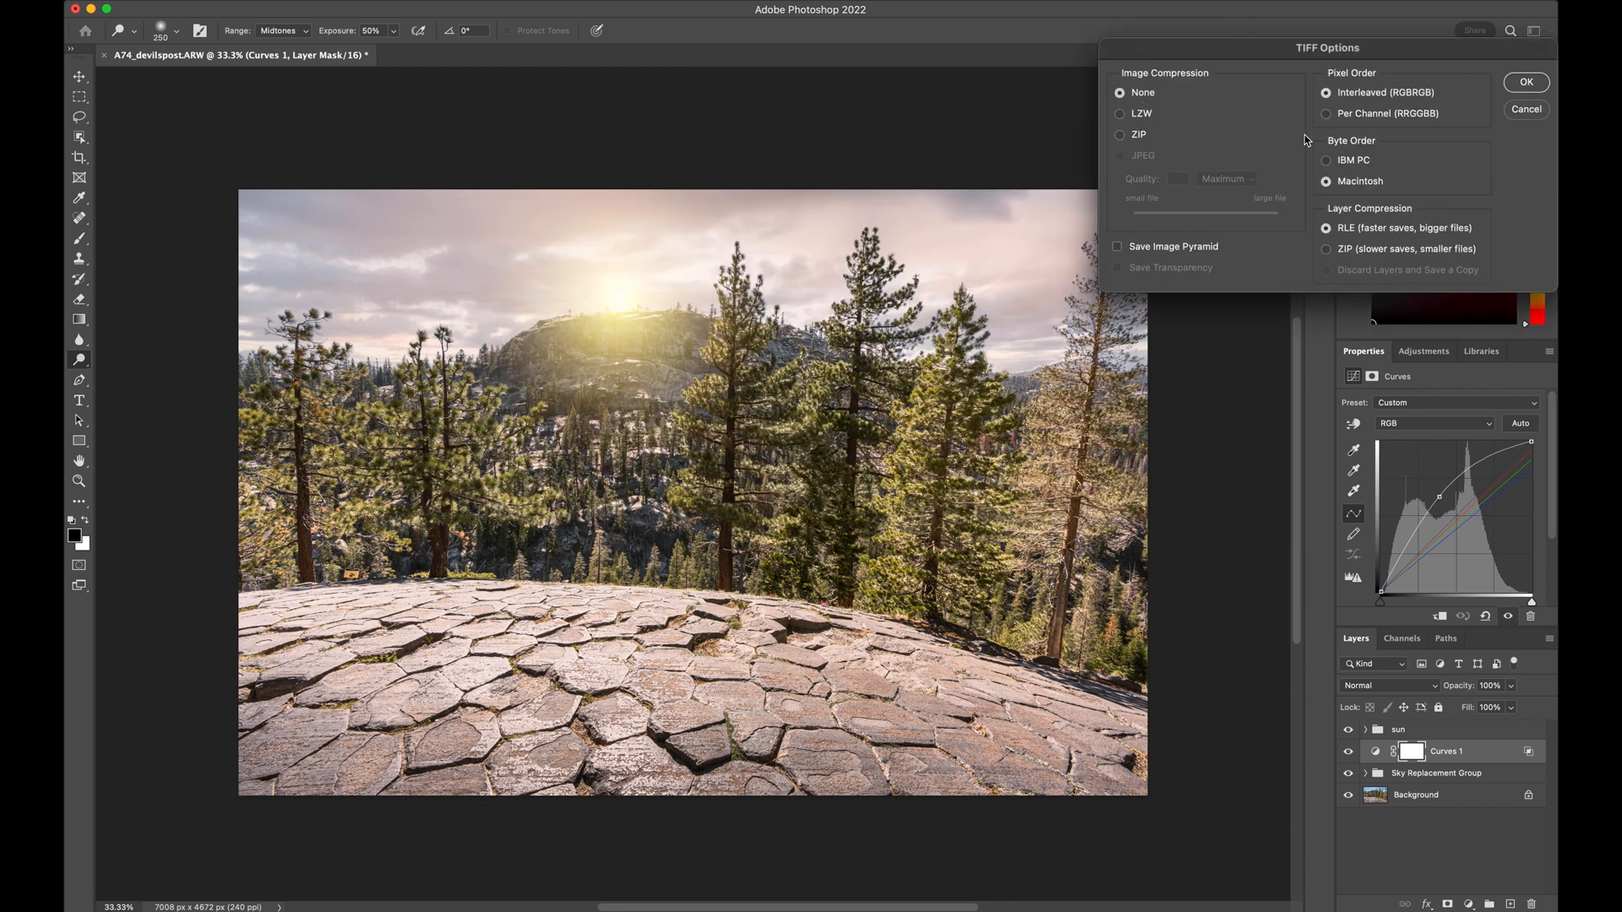
click(1518, 85)
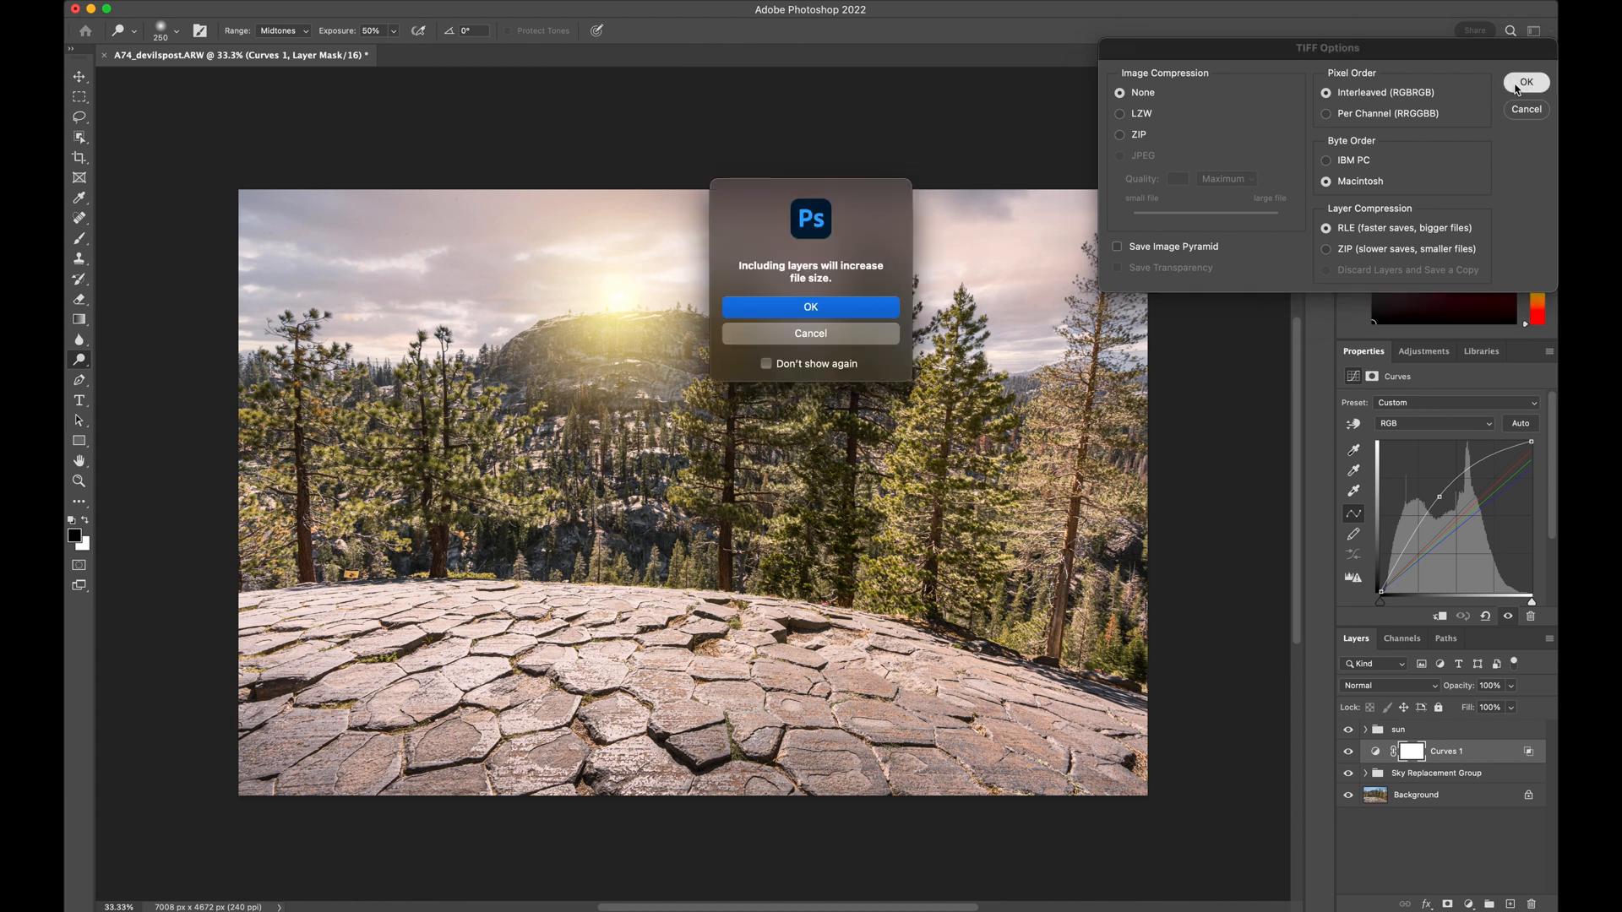
click(810, 309)
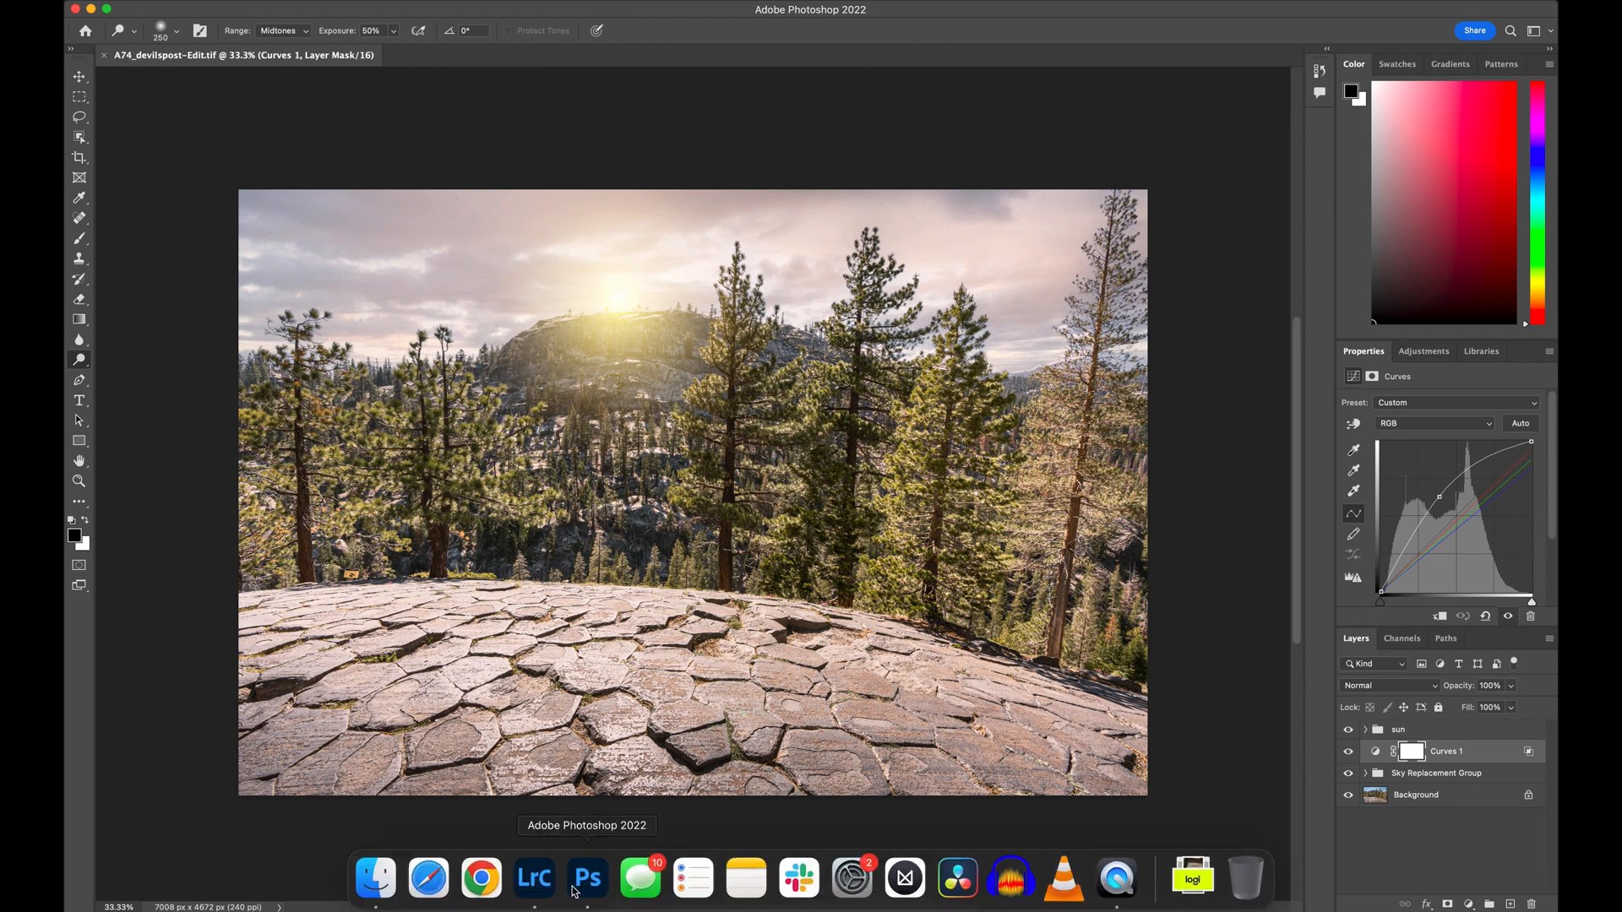
Switch to Lightroom Classic and compare A74_devilspost-Edit.tif with the original A74_devilspost.ARW, ending on the edited file
click(534, 878)
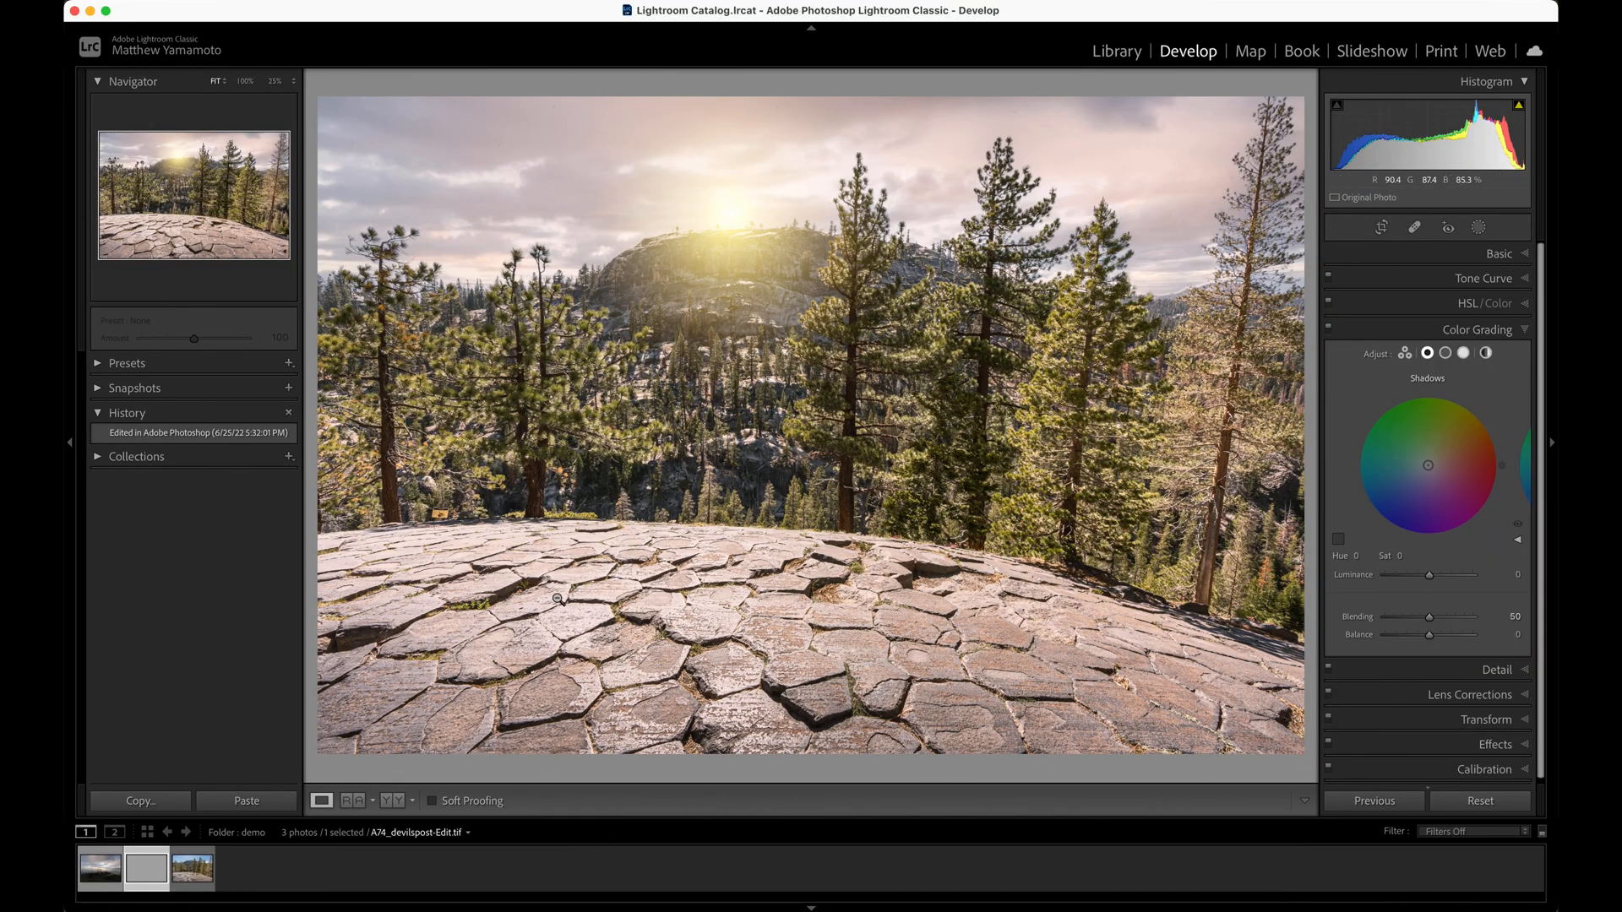
click(192, 872)
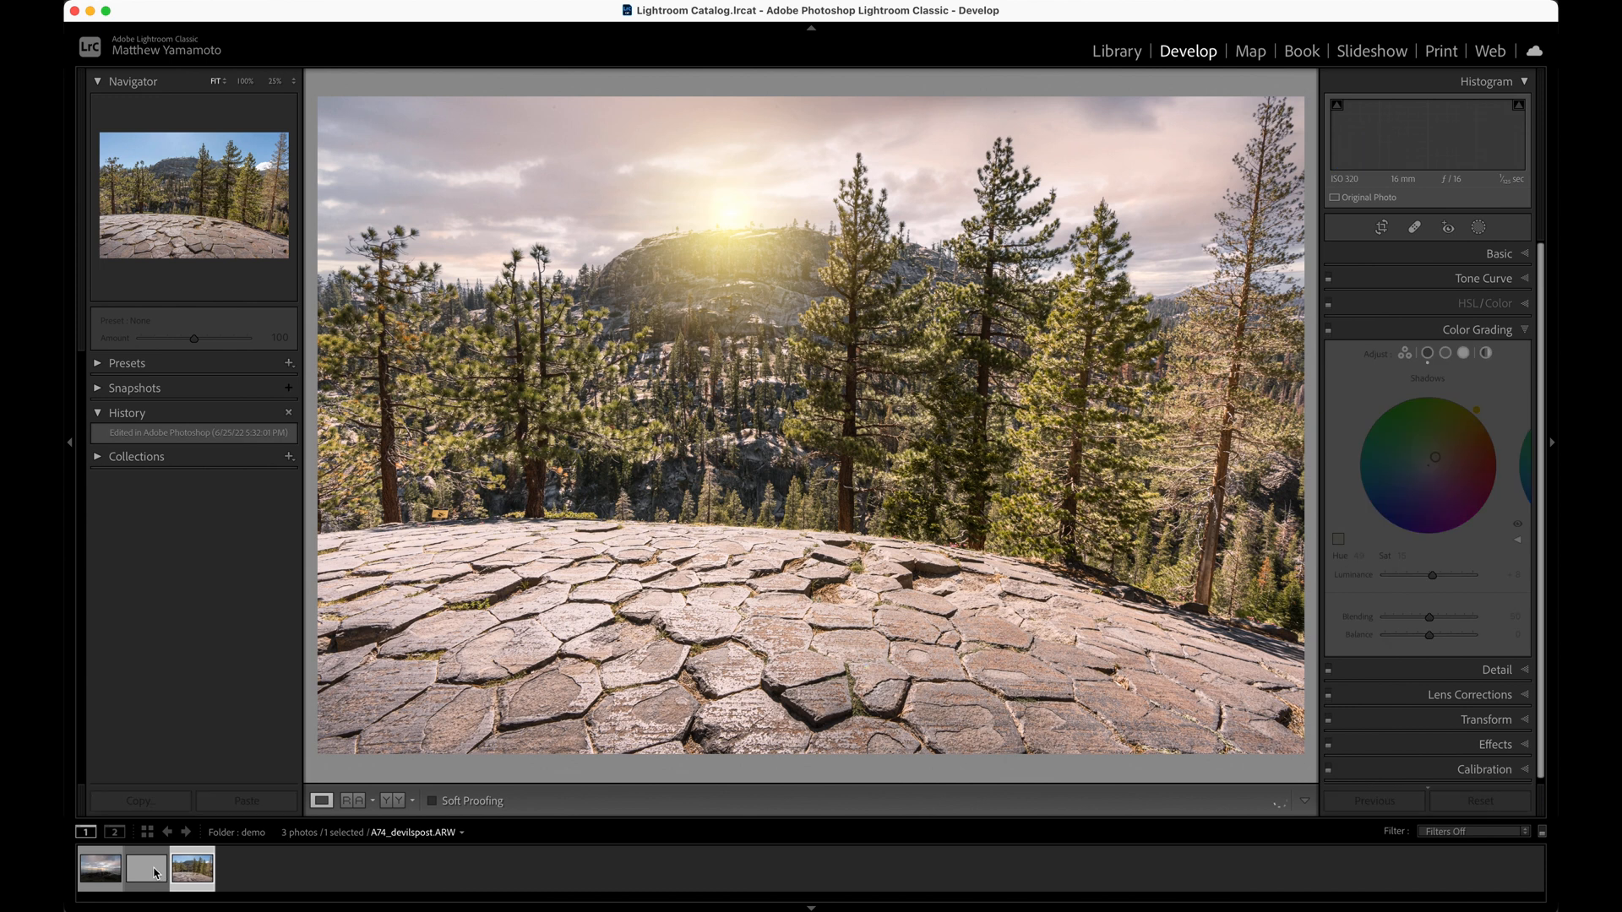
click(154, 873)
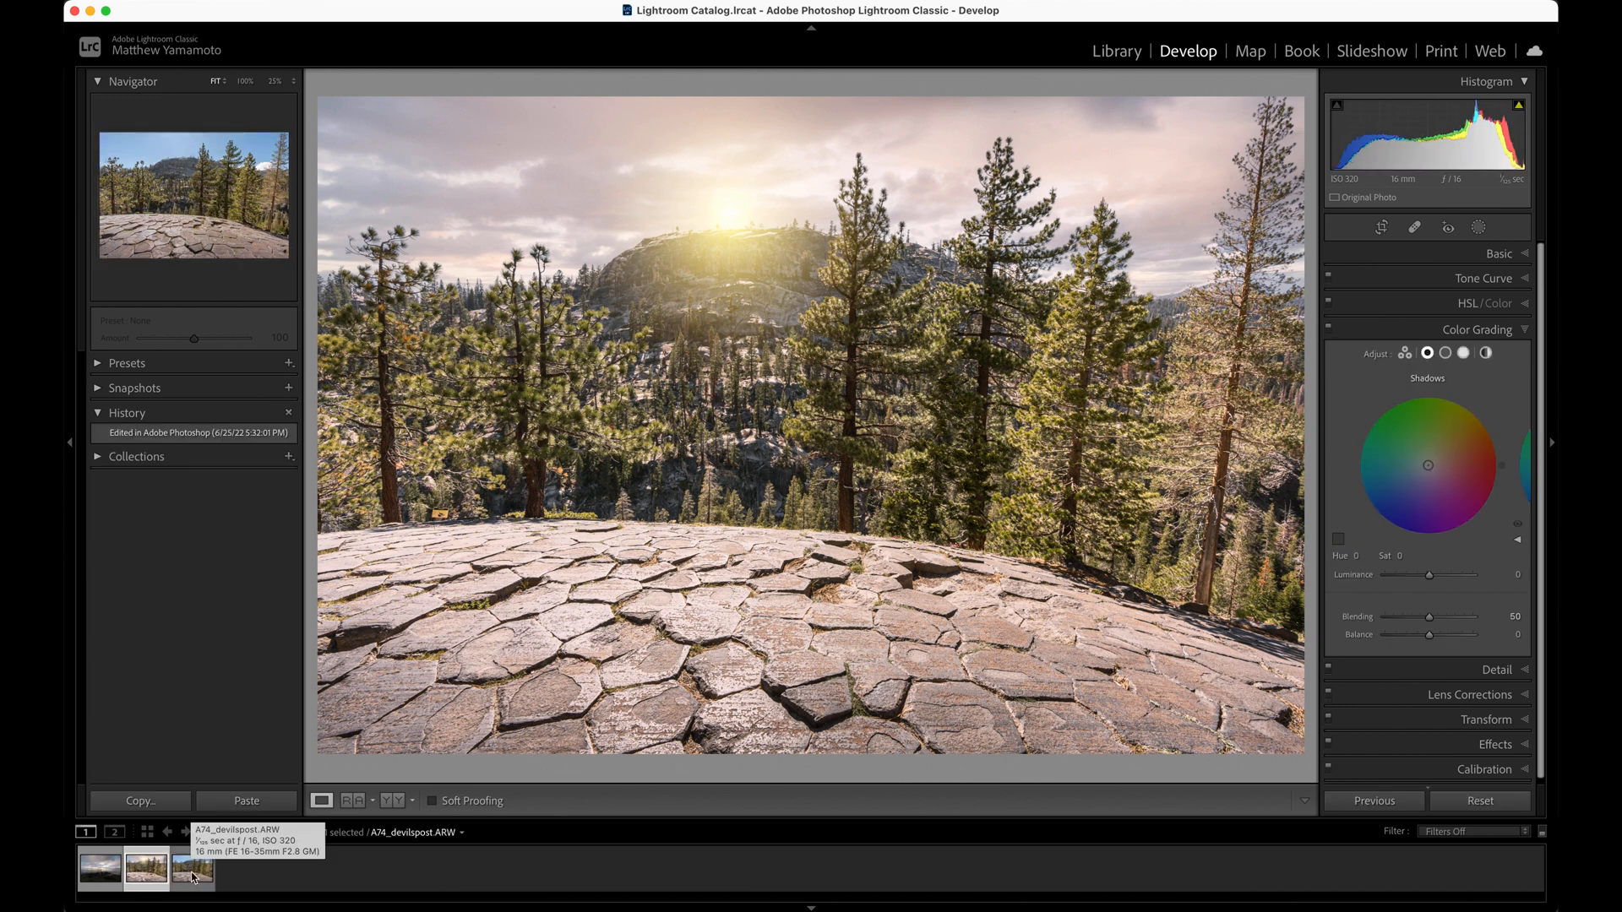
click(192, 873)
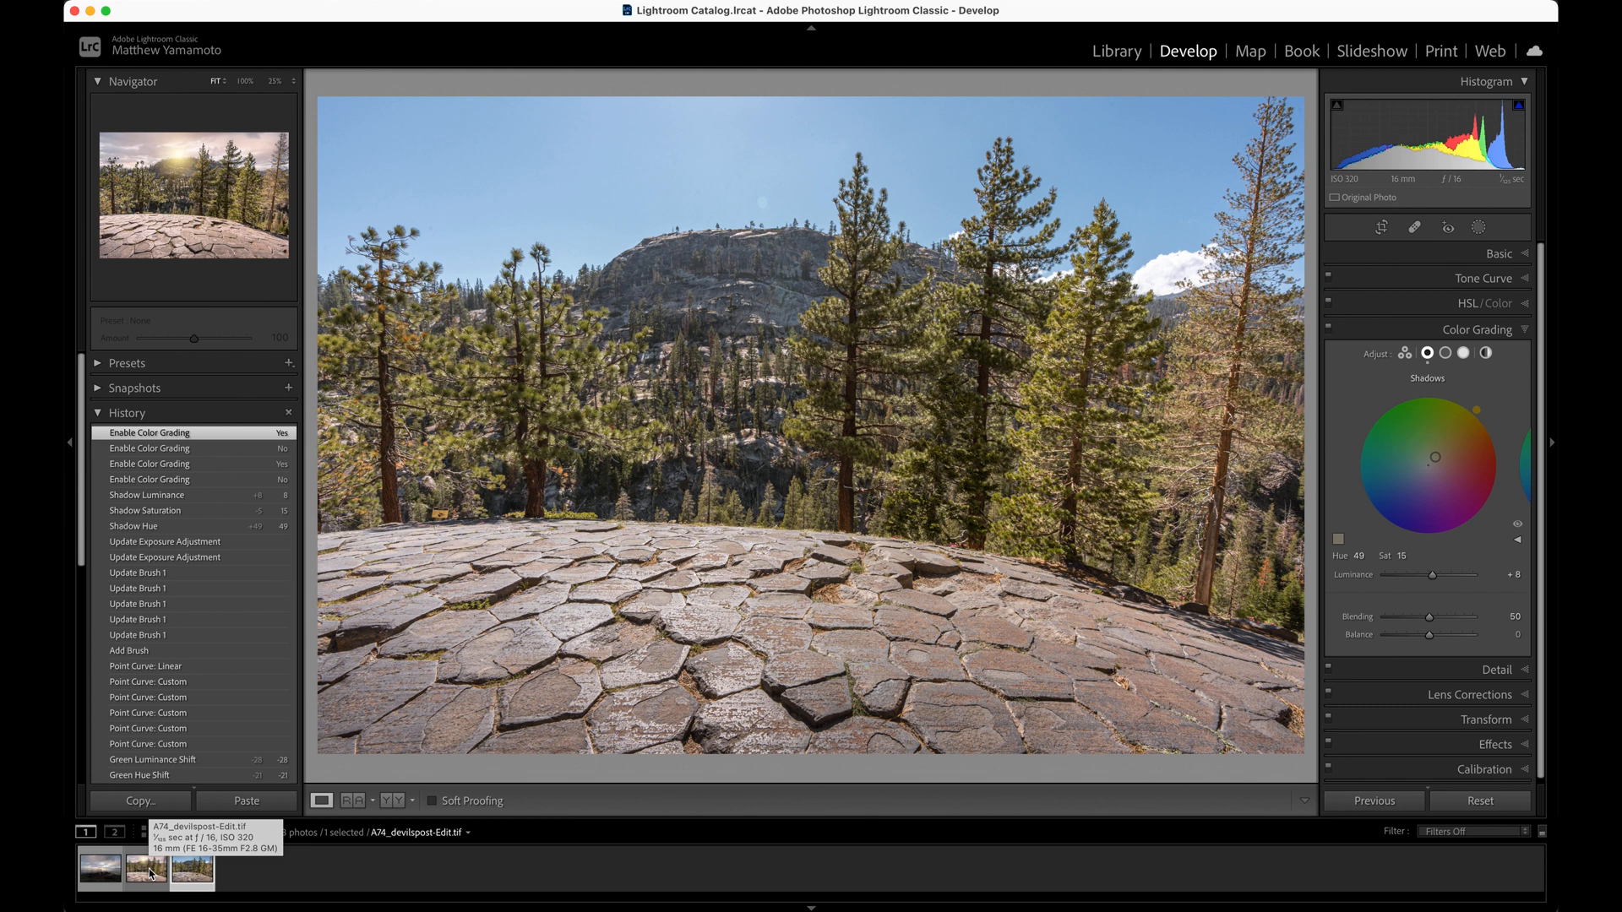
click(151, 873)
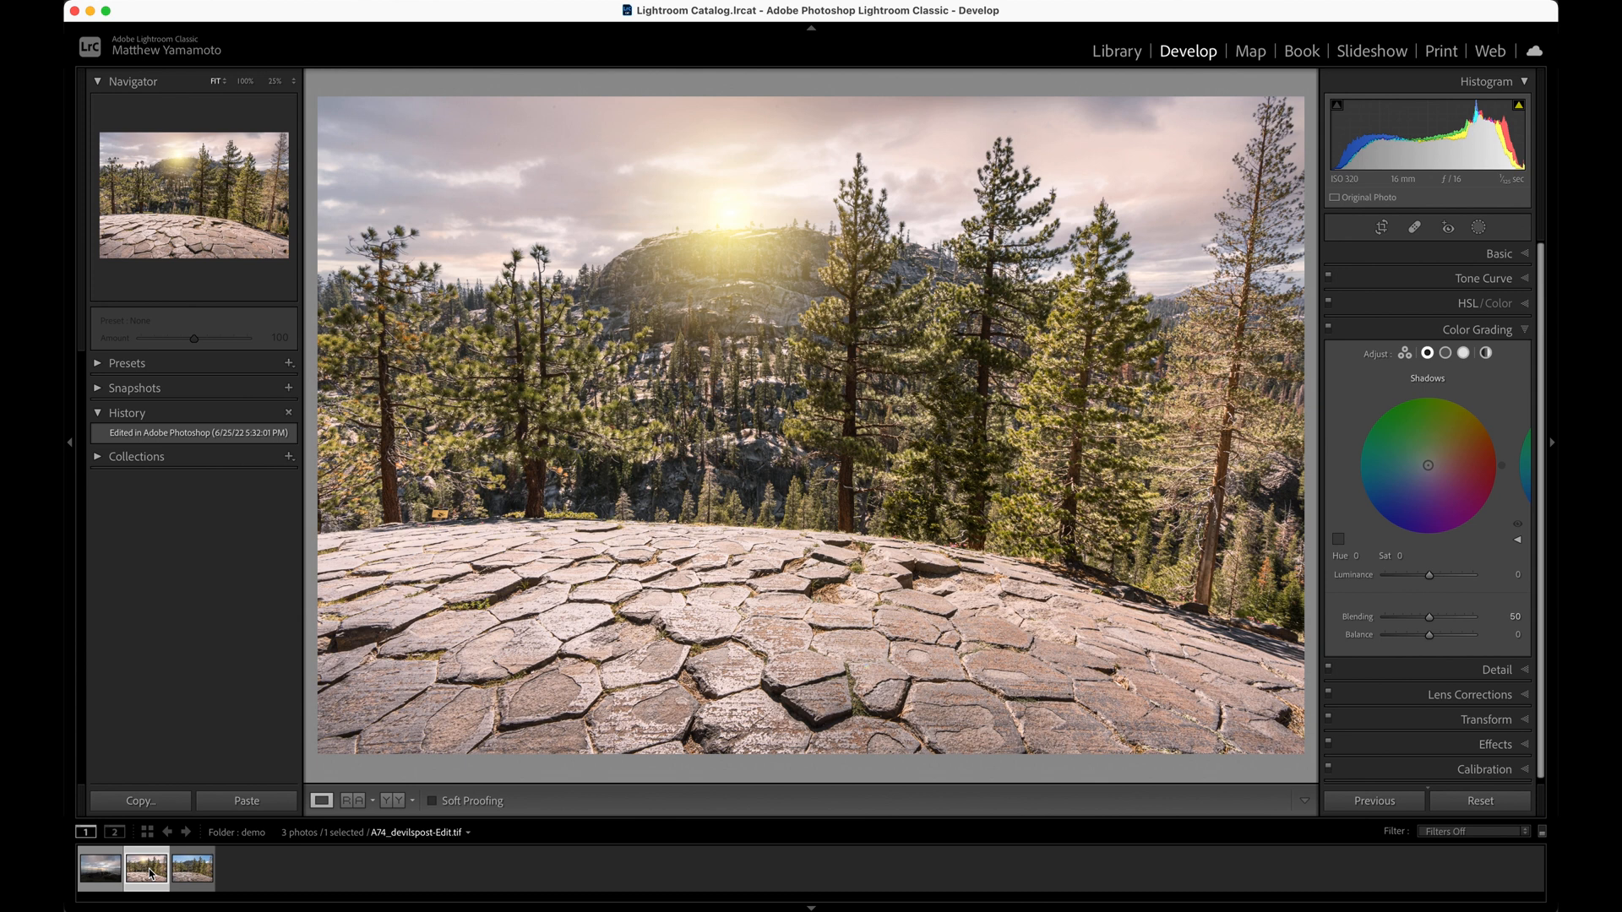
Create a brush mask on the edited photo and paint the entire cracked rock foreground with brush size 25
click(537, 615)
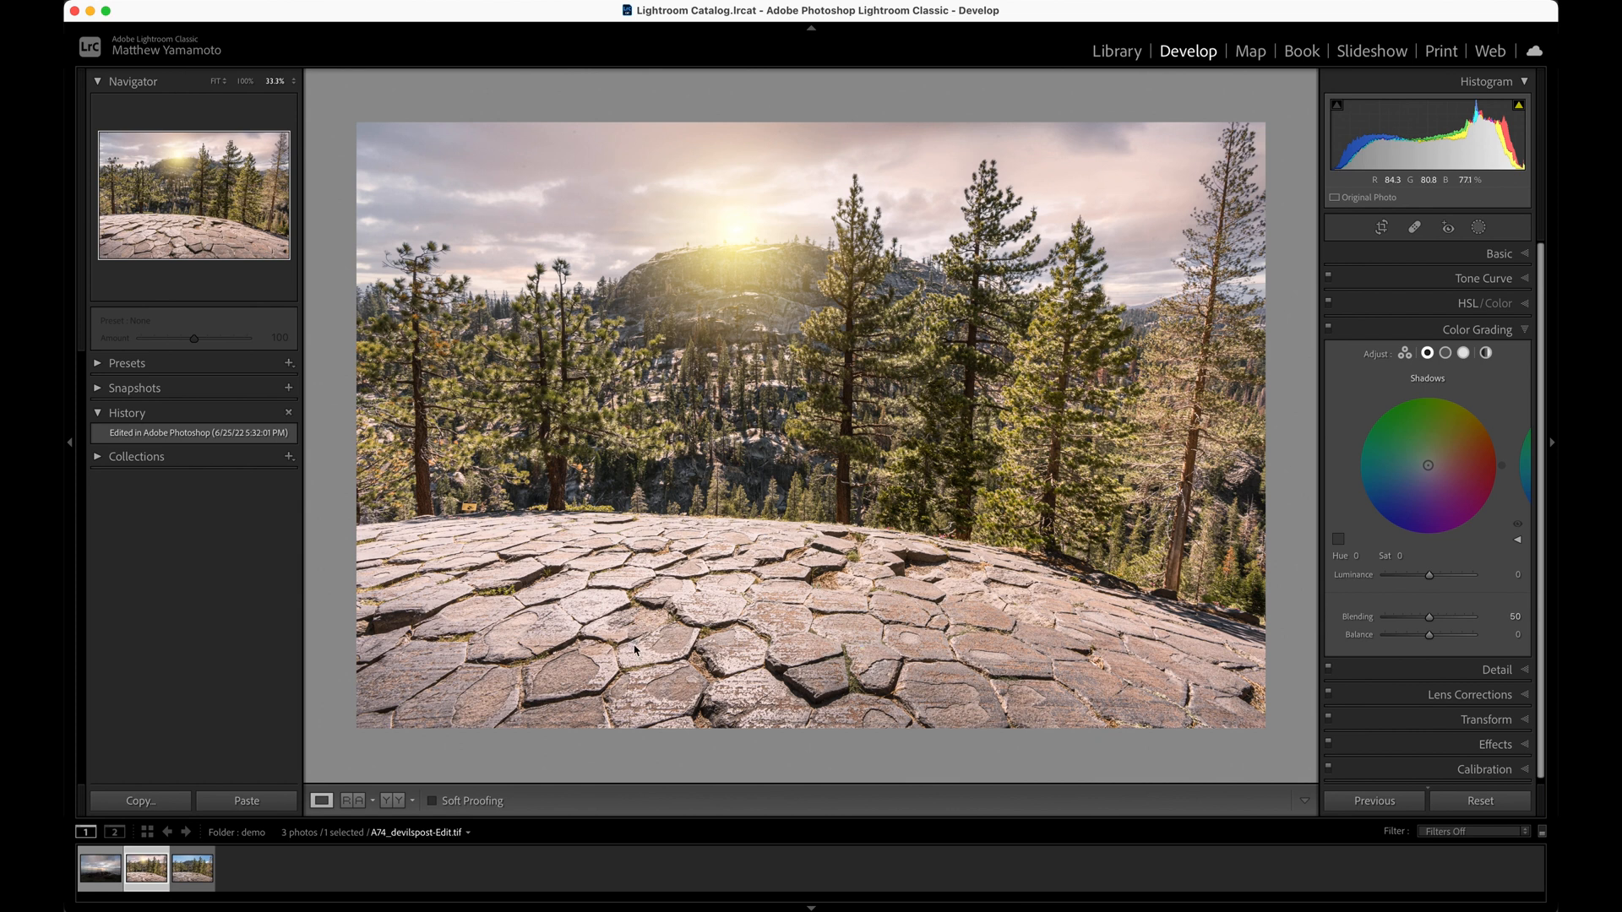
key(k)
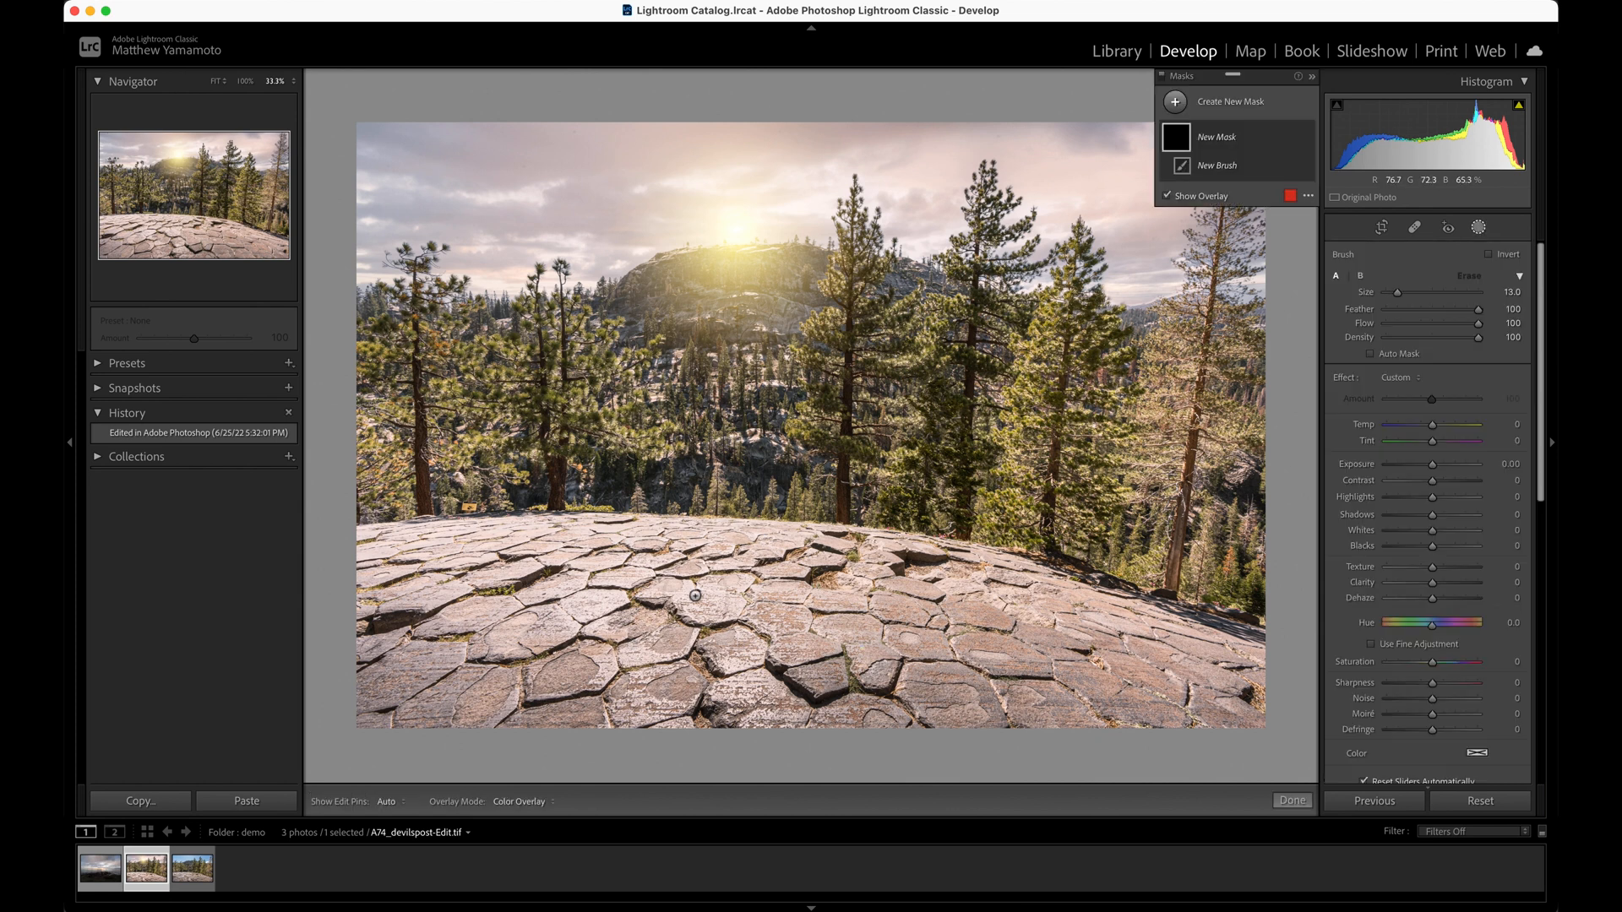
key(bracketright)
key(bracketright)
key(bracketright)
key(bracketright)
key(bracketright)
key(bracketright)
key(bracketright)
key(bracketright)
key(bracketright)
key(bracketright)
key(bracketright)
key(bracketright)
key(bracketright)
key(bracketright)
key(bracketright)
key(bracketright)
key(bracketright)
mouse_move(370, 686)
mouse_down()
mouse_move(1024, 681)
mouse_move(1201, 710)
mouse_move(963, 642)
mouse_move(528, 623)
mouse_move(397, 562)
mouse_move(376, 591)
mouse_move(474, 533)
mouse_up()
mouse_move(924, 682)
mouse_down()
mouse_move(1225, 720)
mouse_move(1275, 711)
mouse_move(767, 680)
mouse_up()
drag(446, 626, 230, 648)
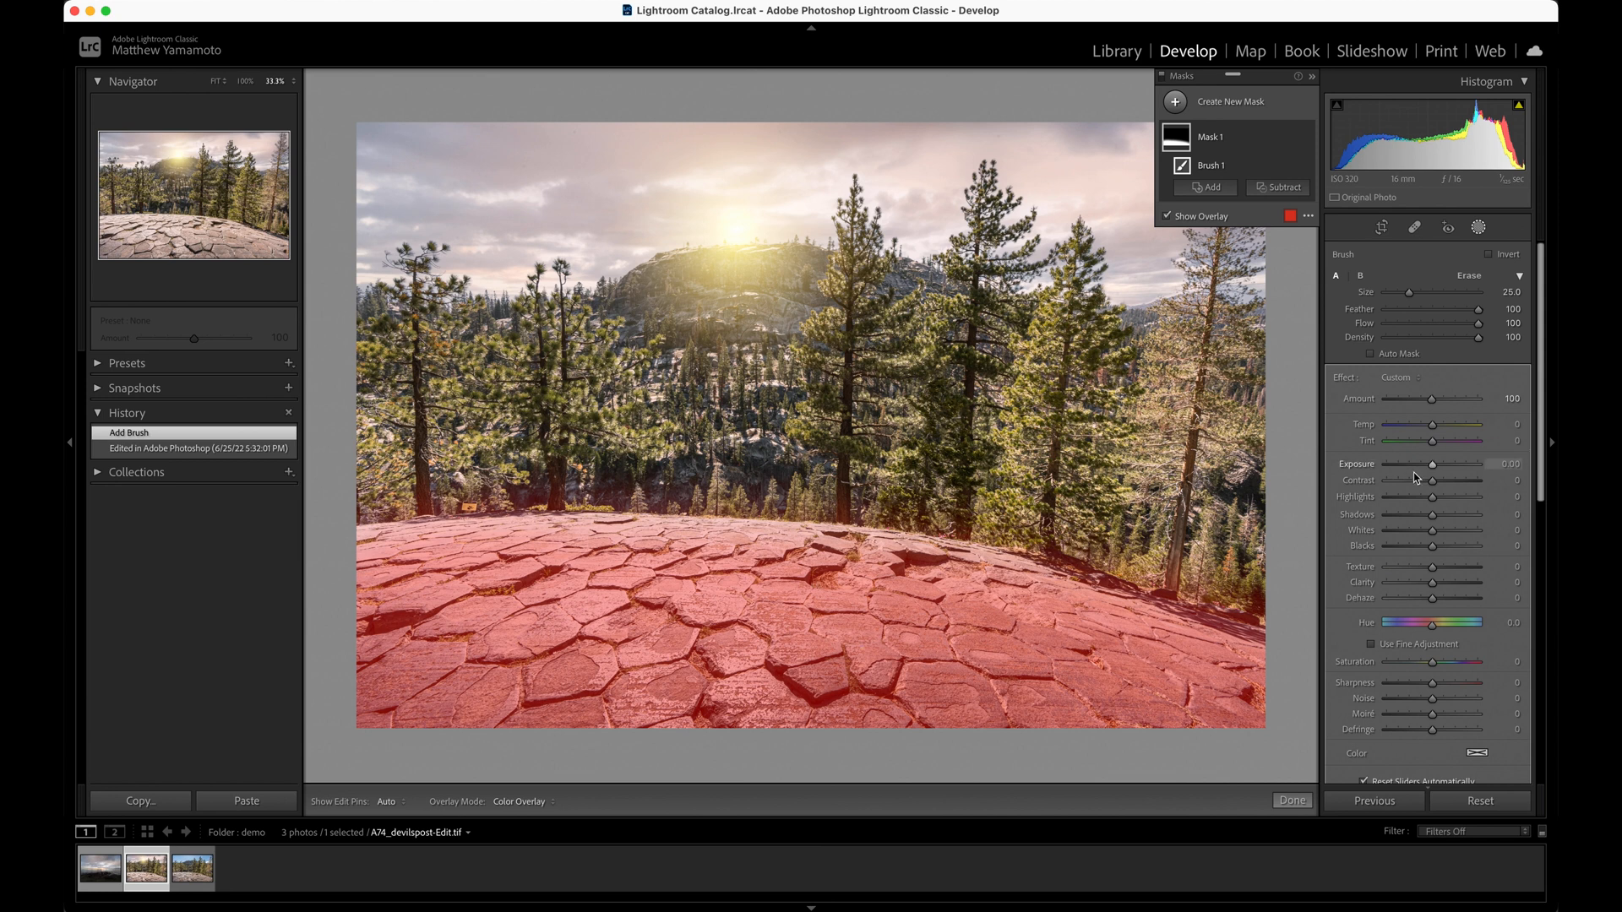
Hide the mask overlay and lower the rock foreground mask's Exposure to −0.37
key(o)
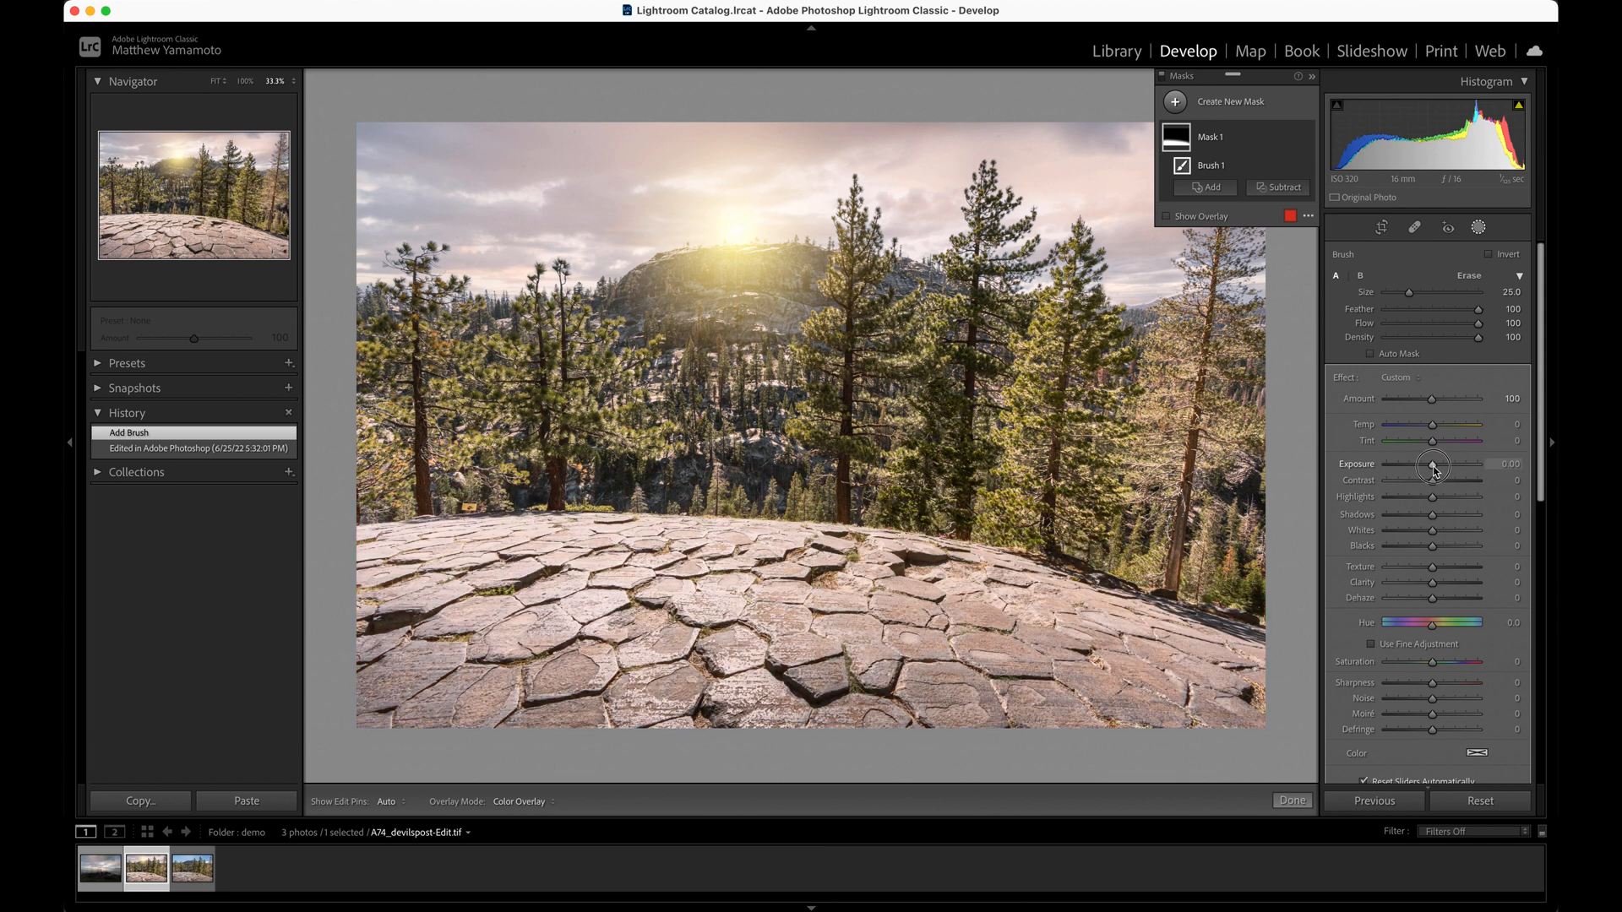
drag(1434, 471, 1428, 471)
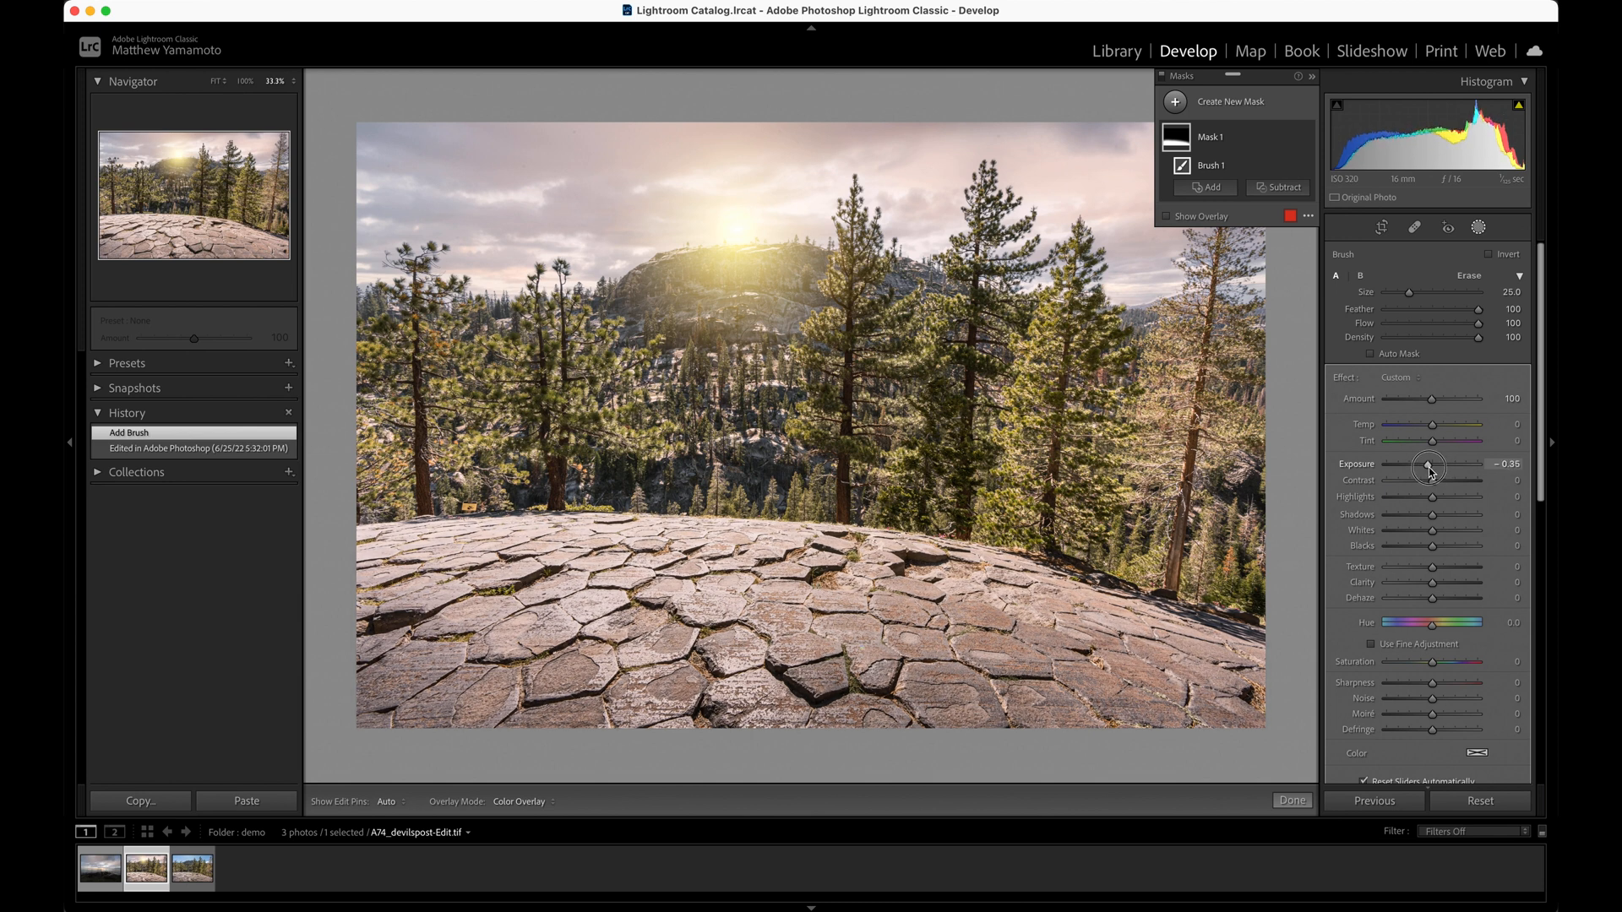
drag(1430, 473, 1429, 471)
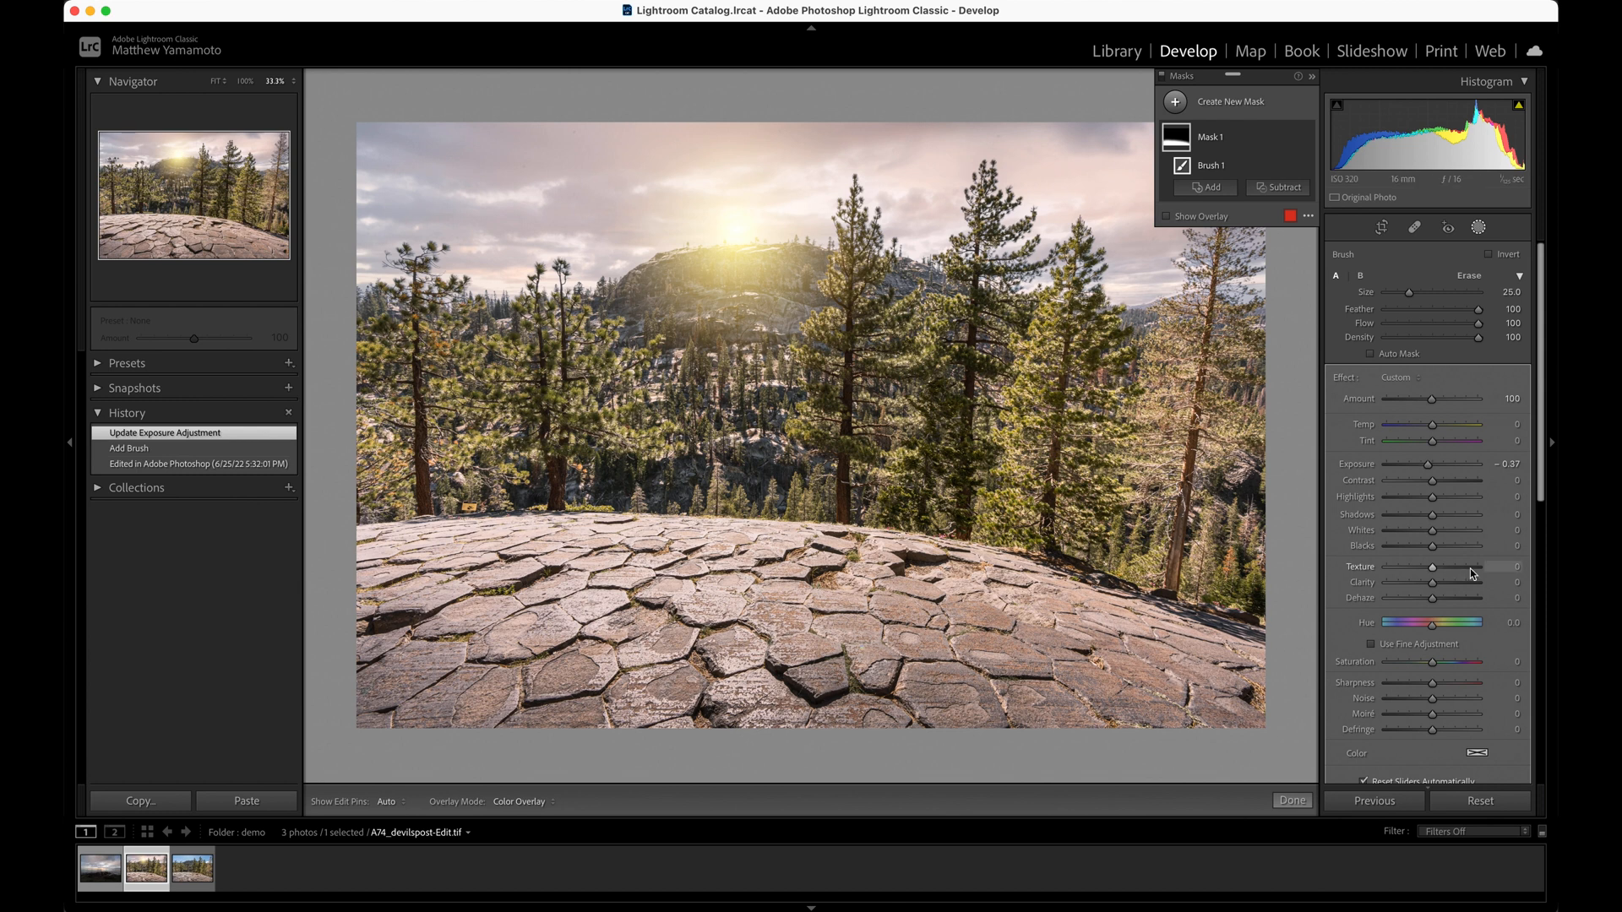
Set the rock foreground mask's Texture to 24 and Clarity to 9, and finish masking
click(1504, 567)
text(24)
key(Return)
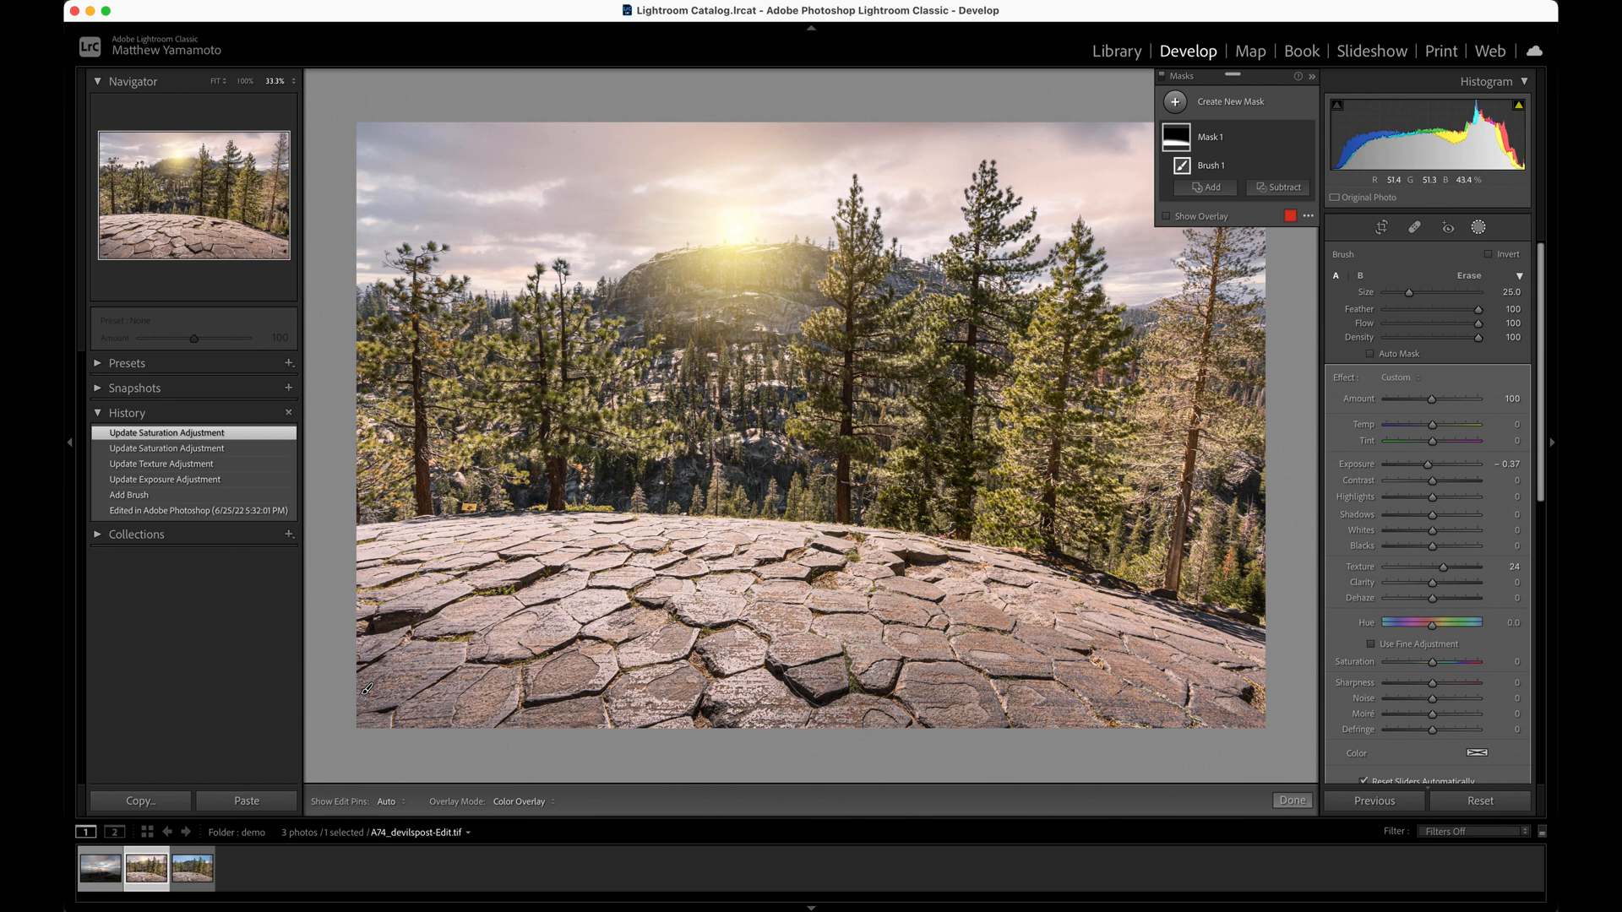
click(1518, 584)
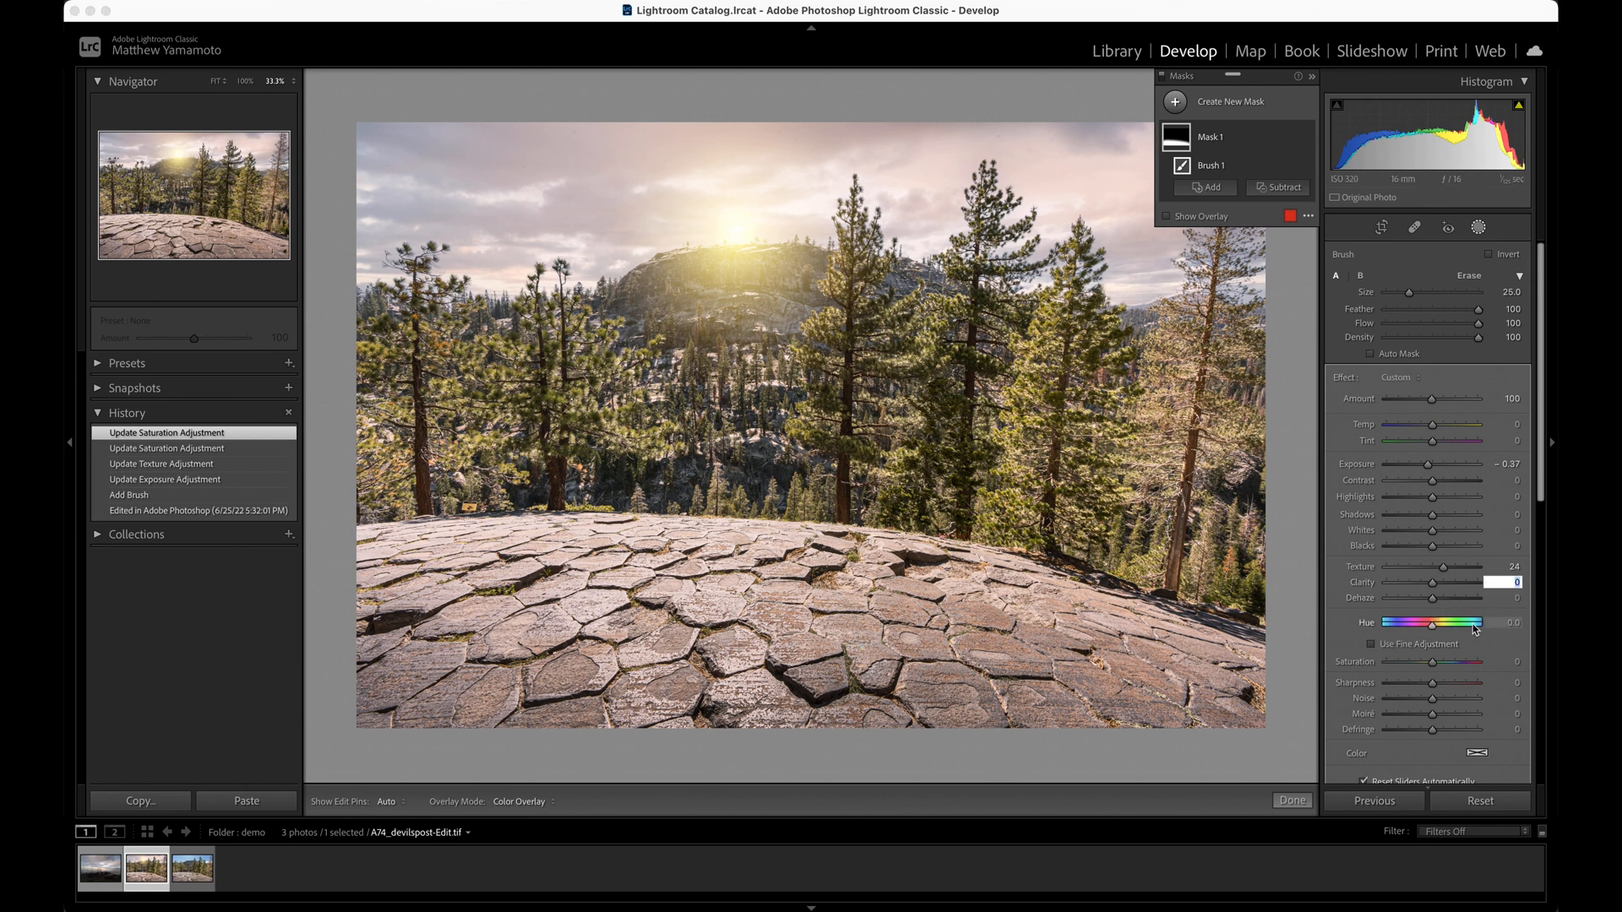
text(9)
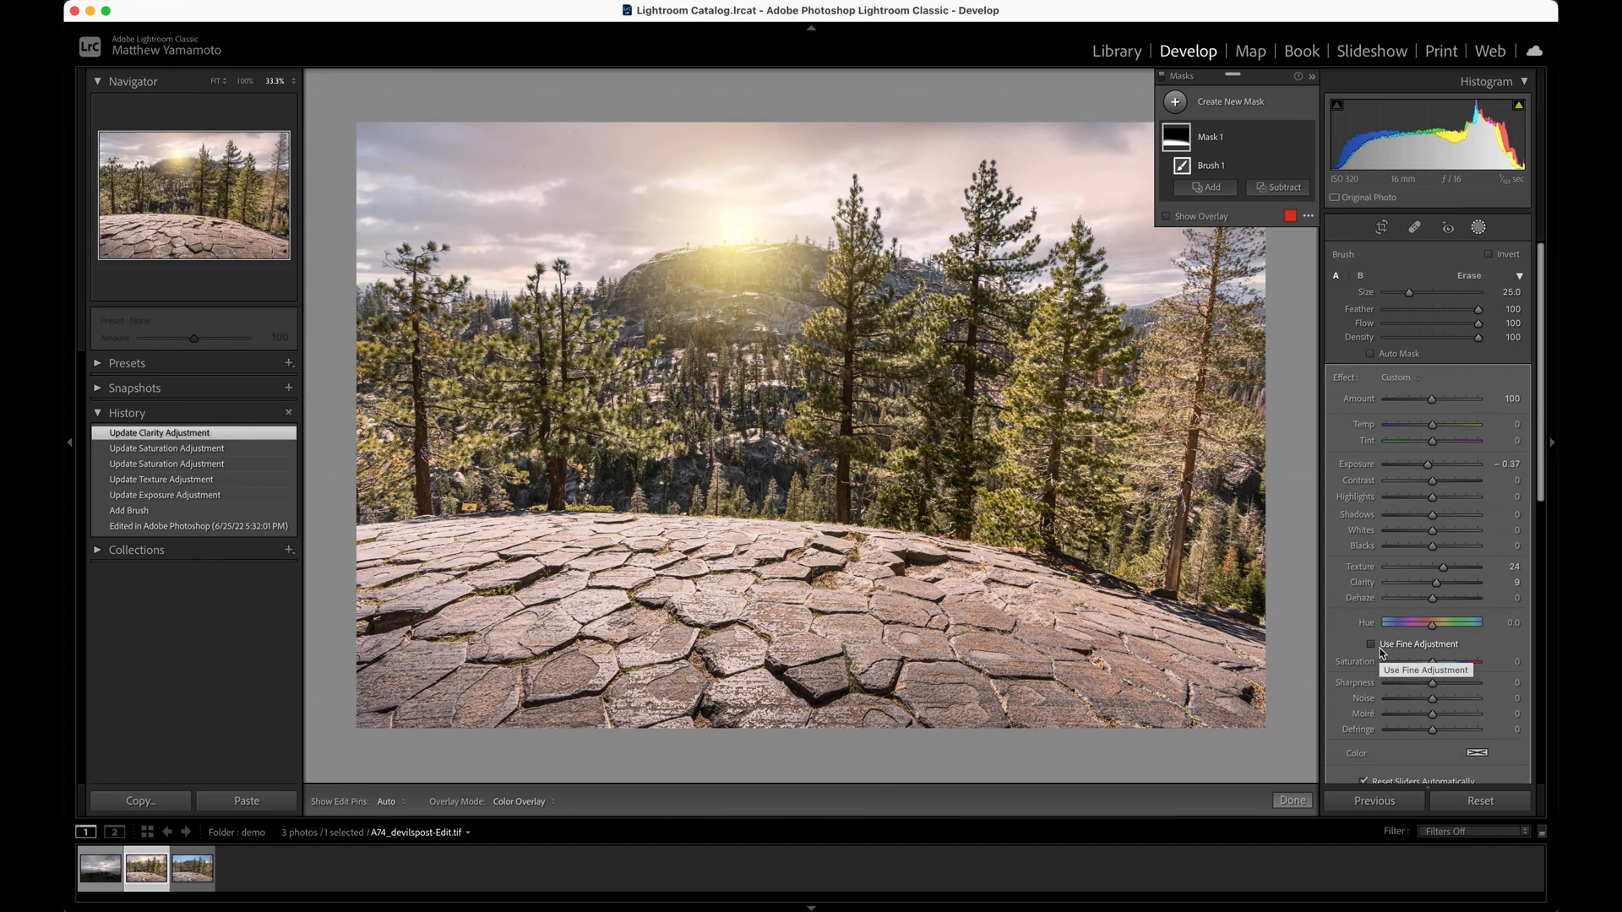
click(1293, 800)
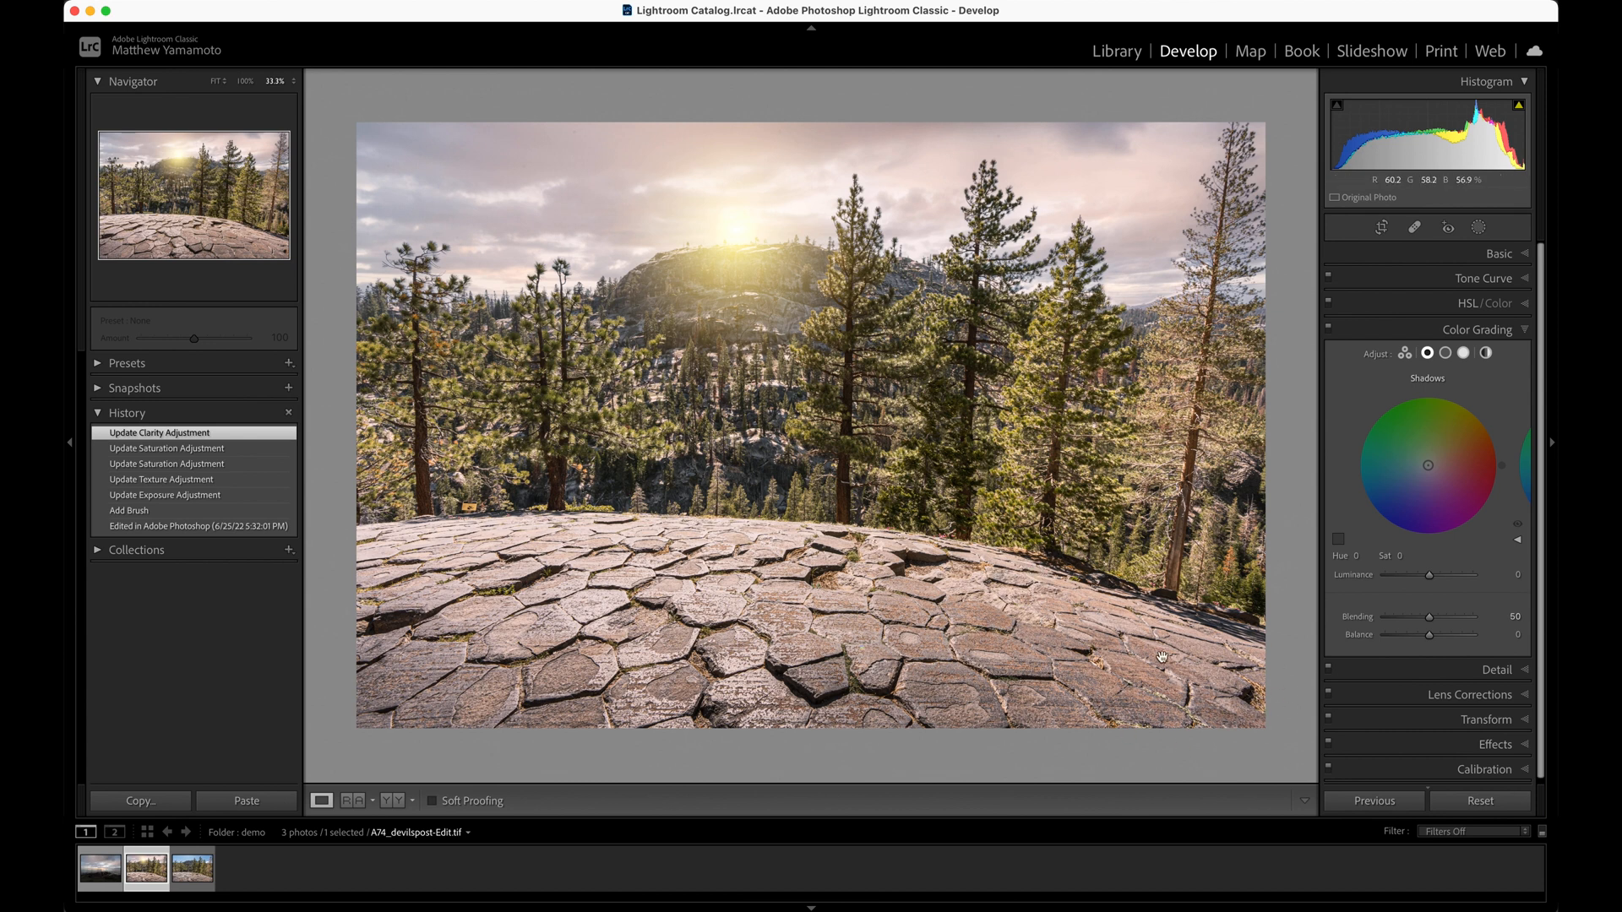
Create a second brush mask and paint the right-hand slope of the rock foreground, below the trees, with brush size 11
key(k)
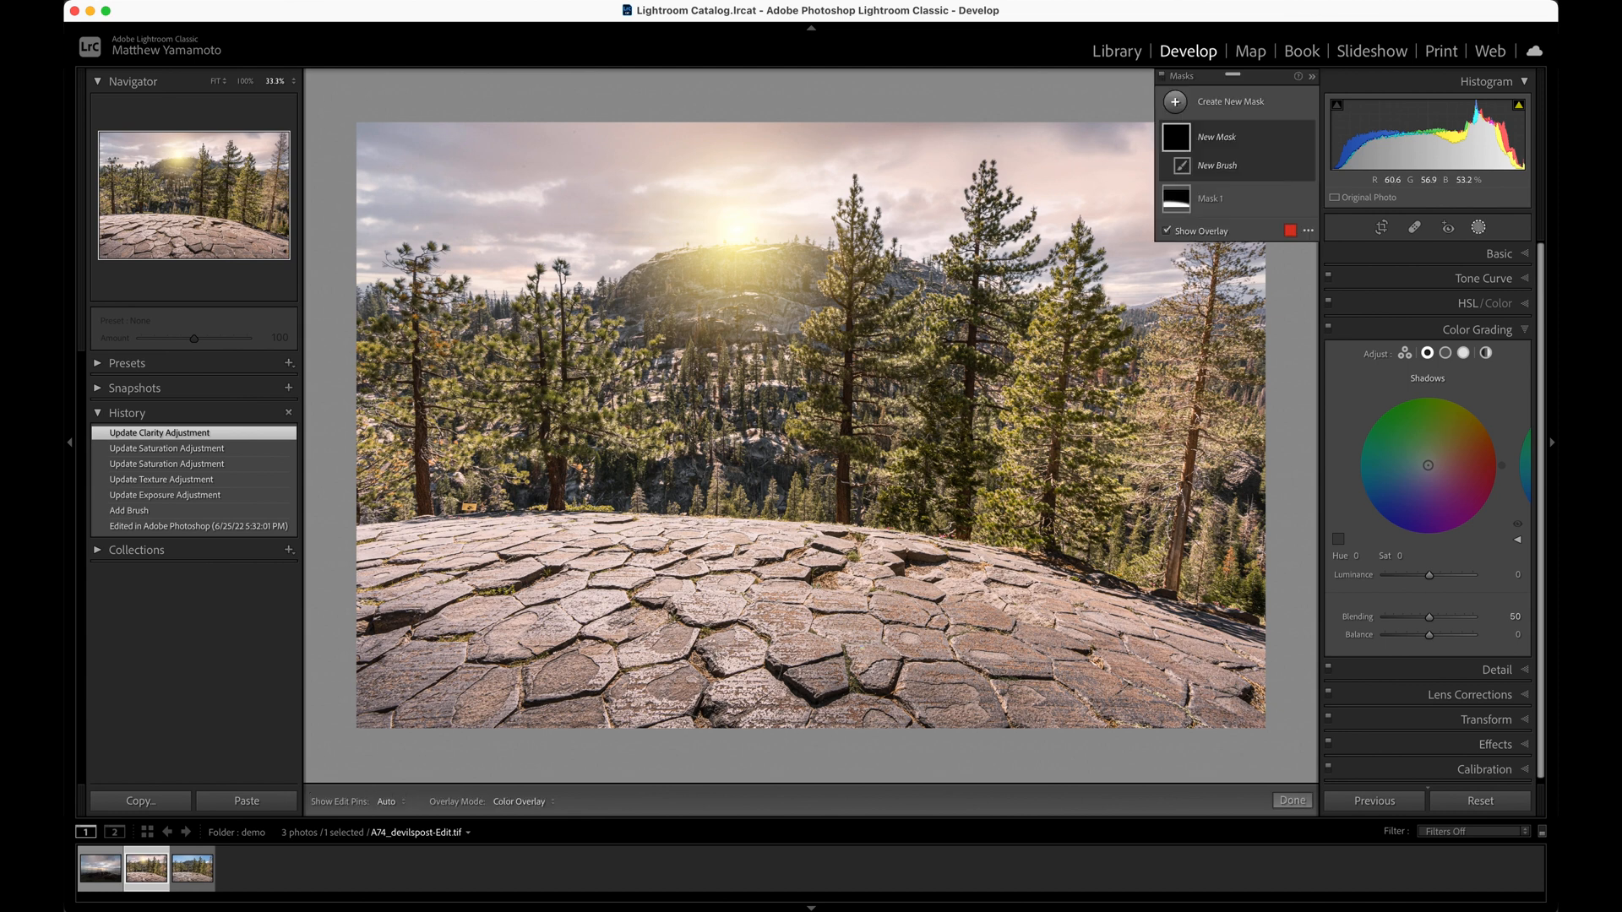
scroll(1221, 617, down, 9)
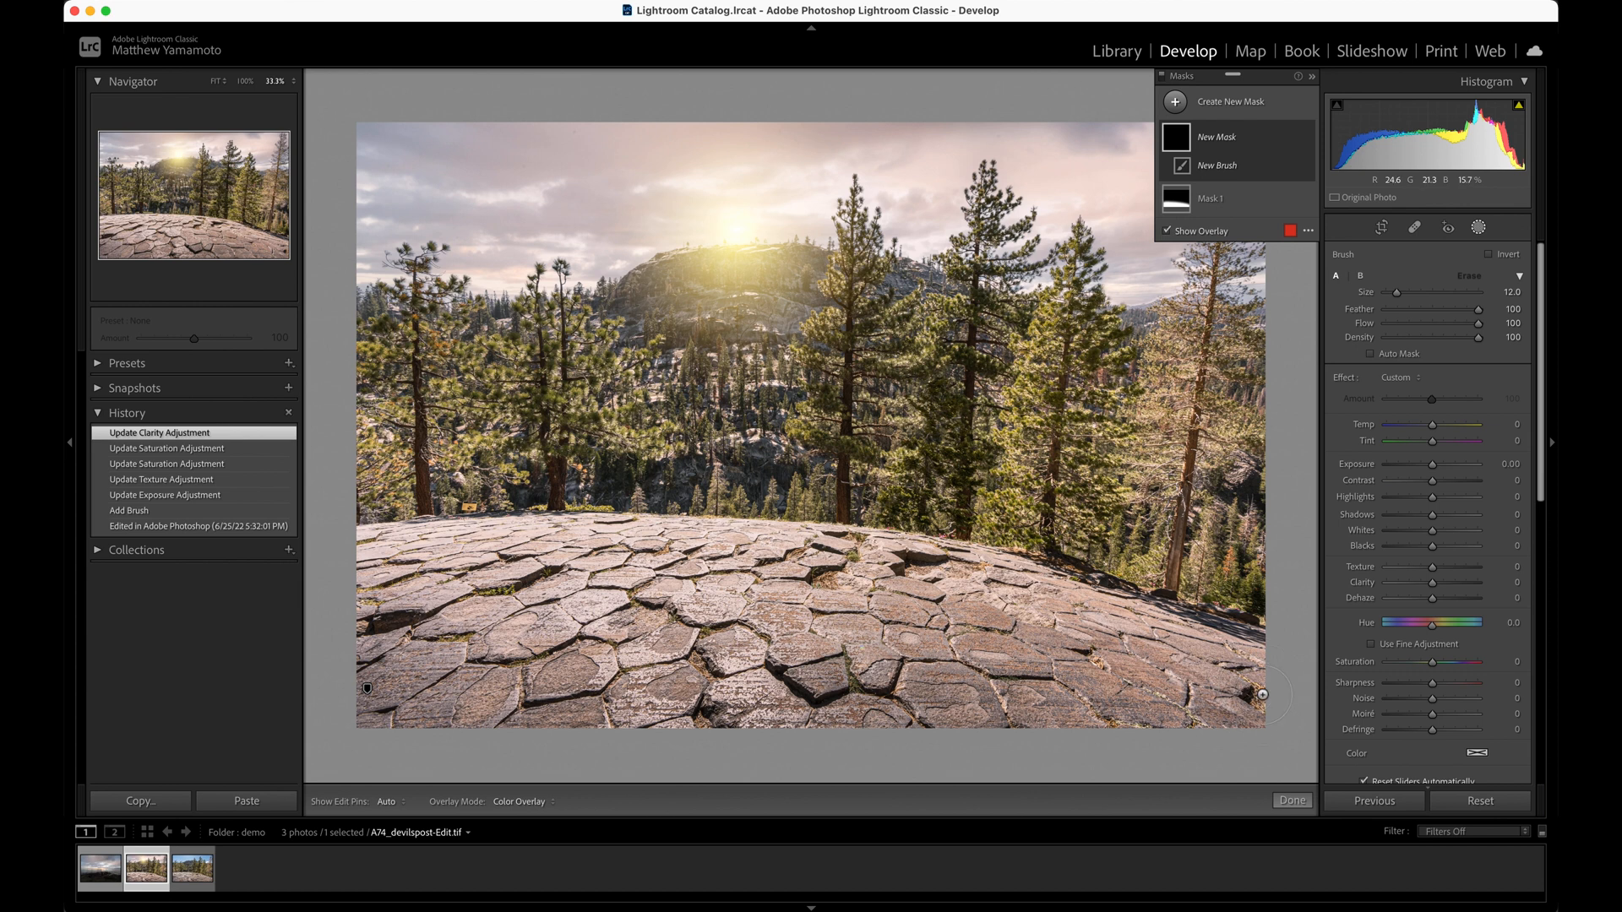
scroll(1254, 708, down, 1)
mouse_move(1257, 714)
mouse_down()
mouse_move(1193, 663)
mouse_move(1045, 600)
mouse_move(1223, 715)
mouse_move(1037, 593)
mouse_move(1163, 725)
mouse_move(1120, 641)
mouse_move(1257, 664)
mouse_up()
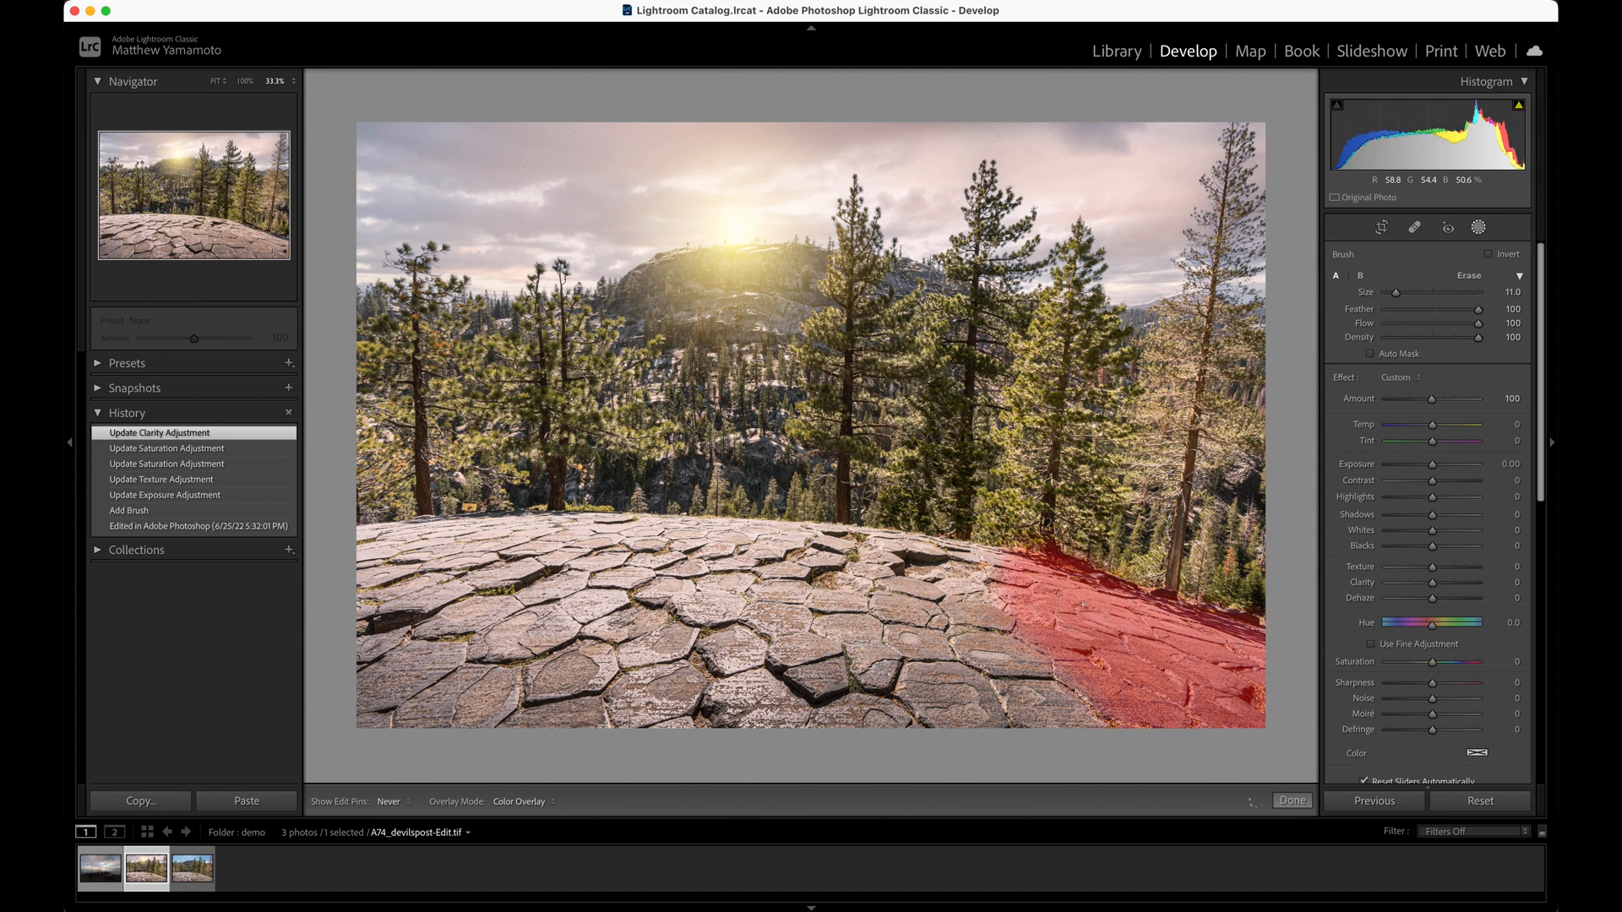
drag(1136, 682, 1137, 680)
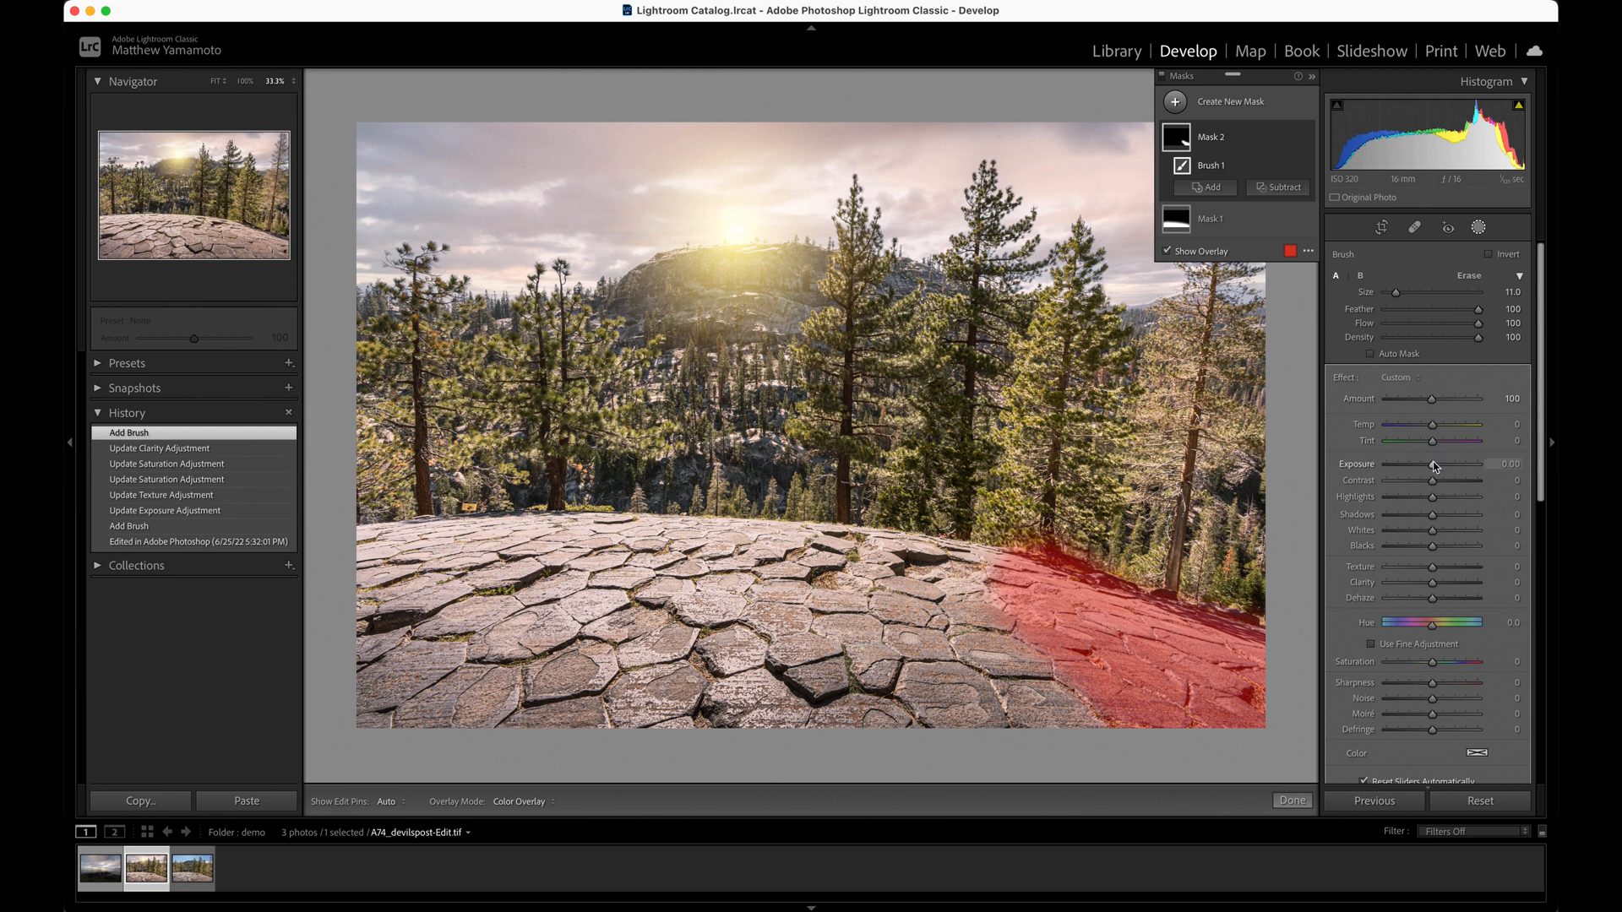
Hide the mask overlay, lower the right-hand rock mask's Exposure to about −0.31, and finish masking
key(o)
drag(1434, 465, 1431, 470)
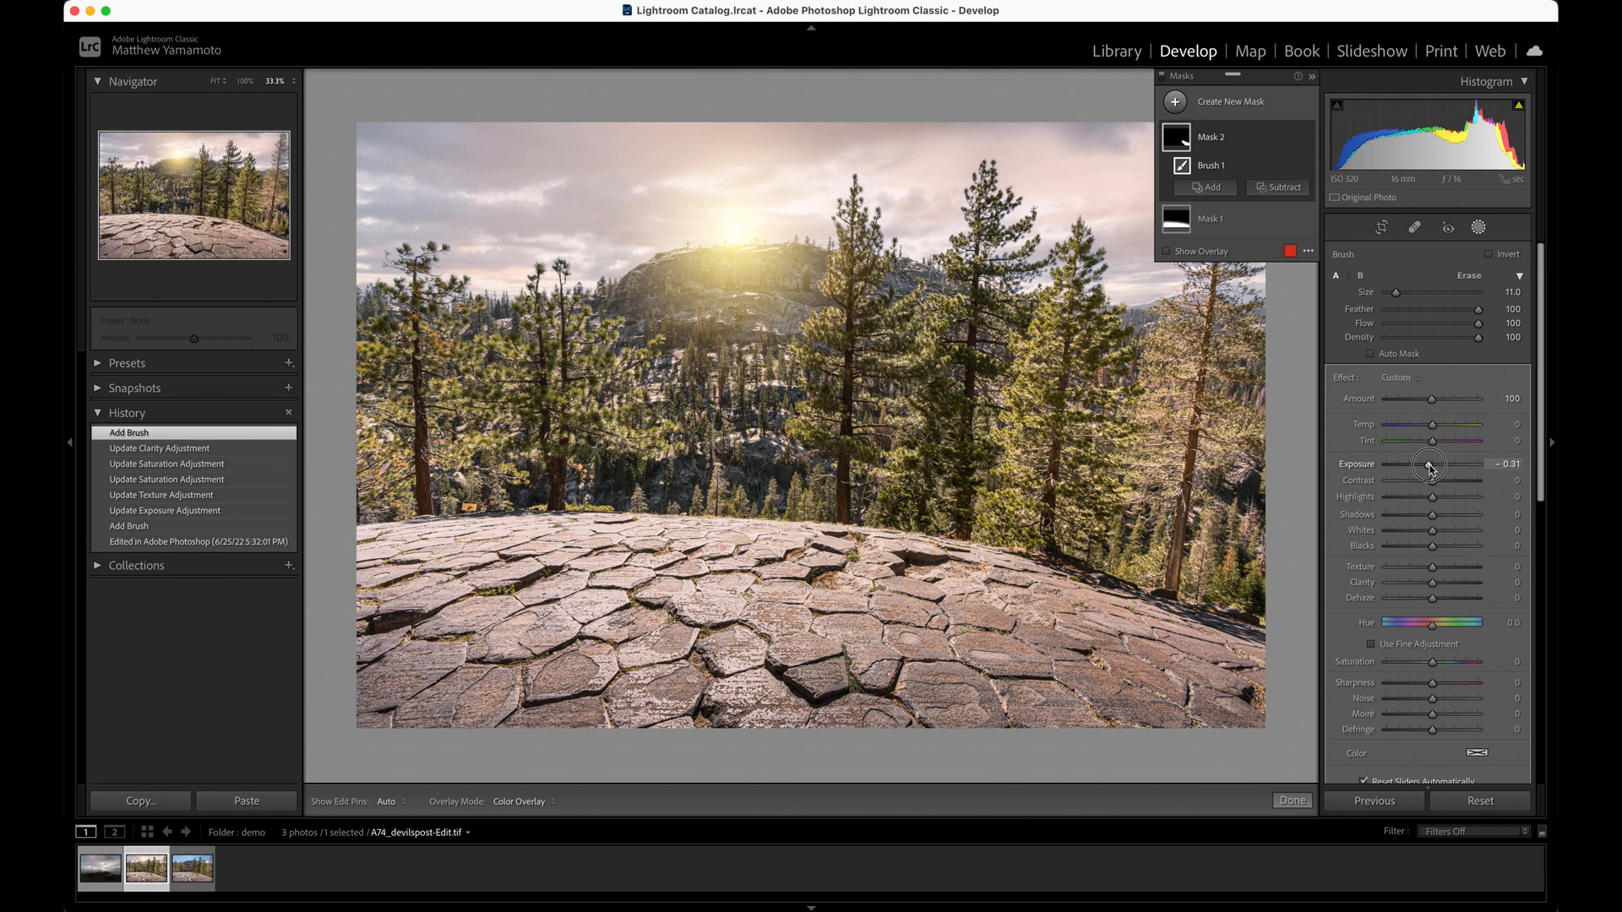
drag(1431, 469, 1429, 465)
click(1292, 800)
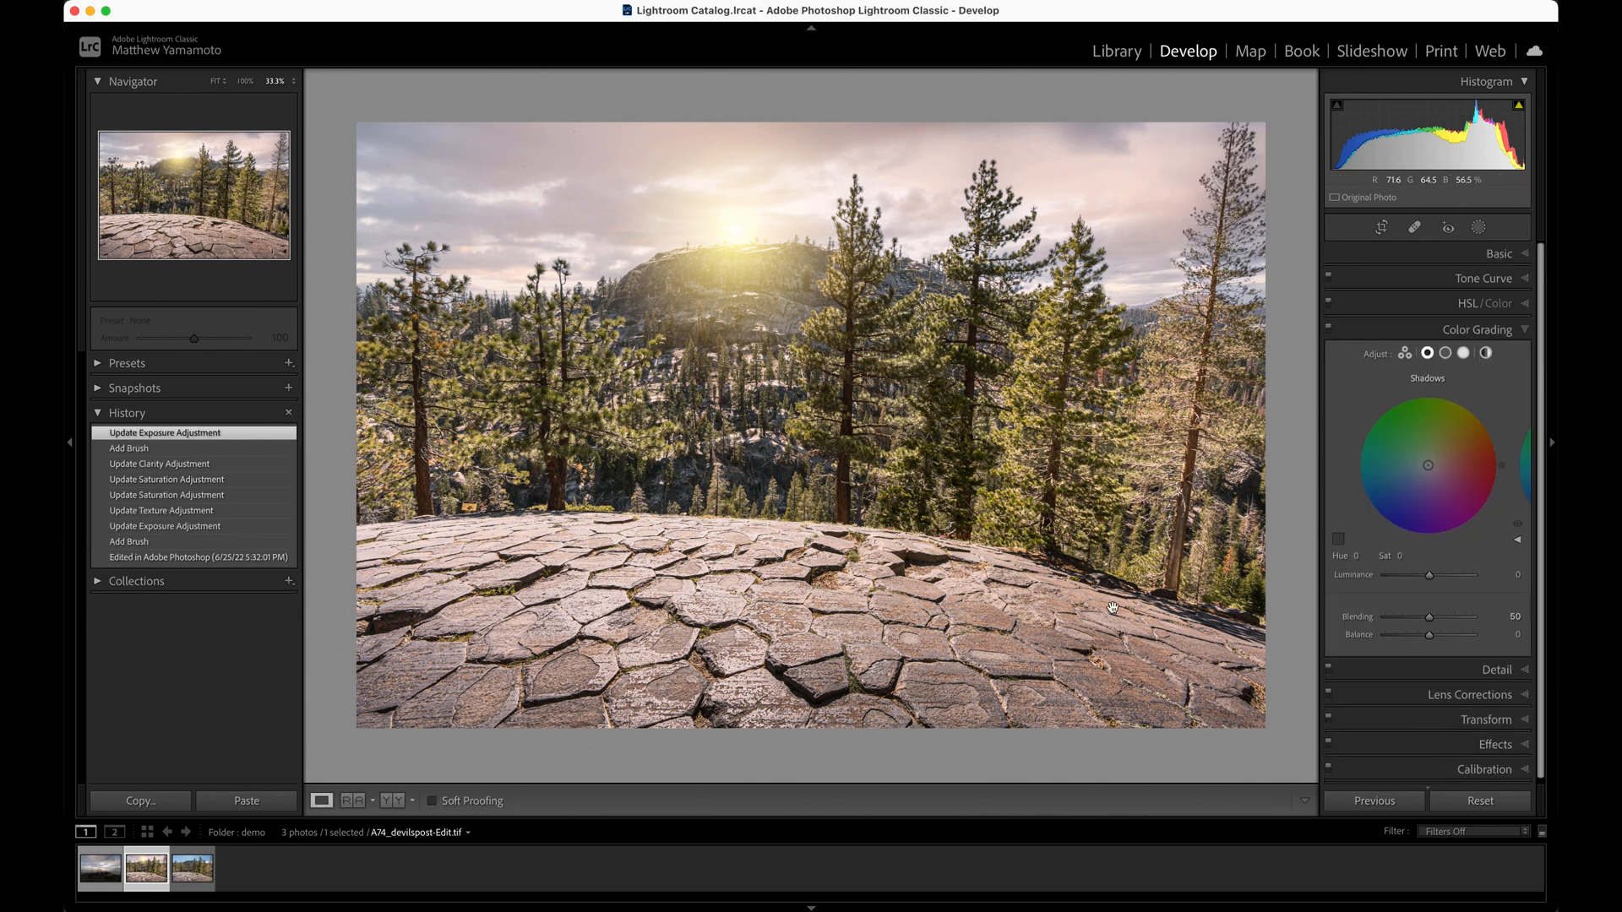